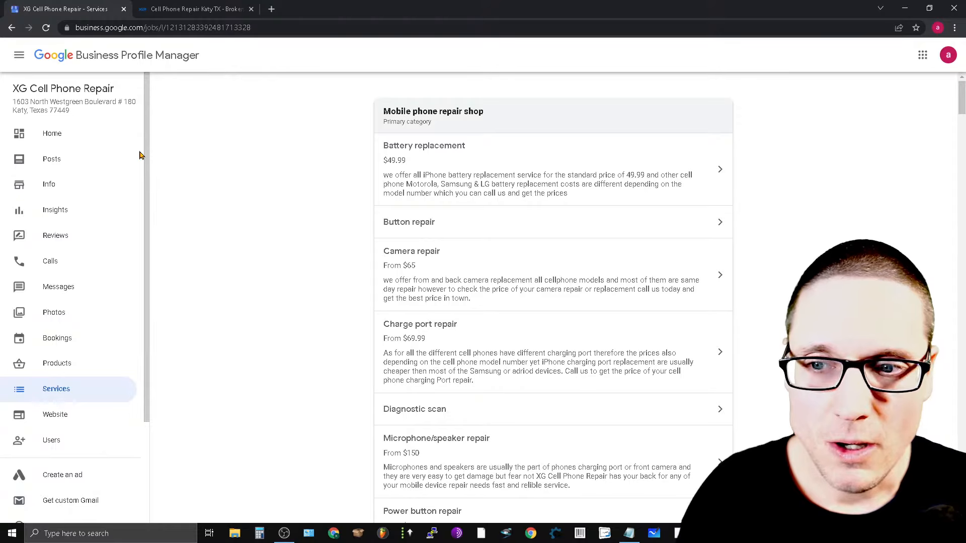
- Open the business profile's home dashboard, switch to the repair shop's website and capture the XGR header logo as a screen snip
click(40, 137)
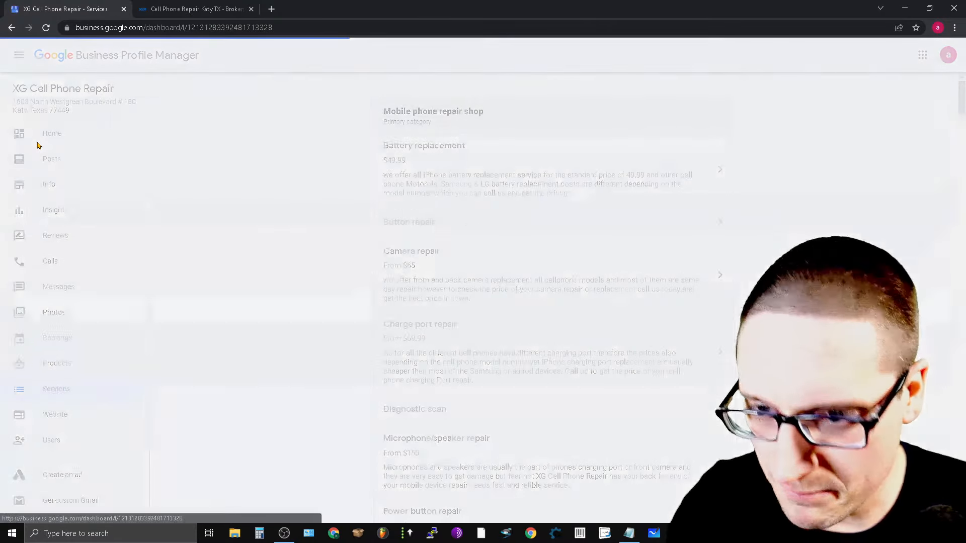
click(174, 6)
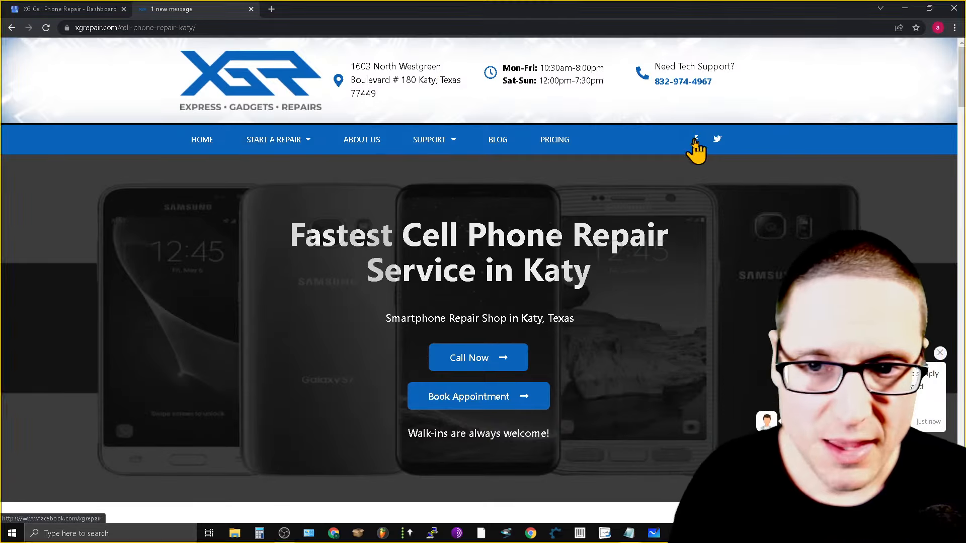
key(super+shift+s)
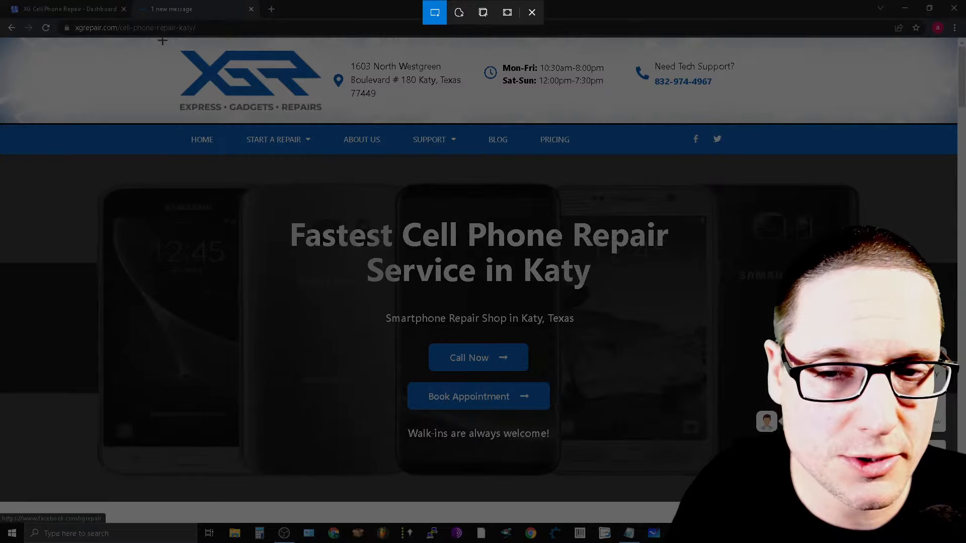
drag(162, 40, 330, 120)
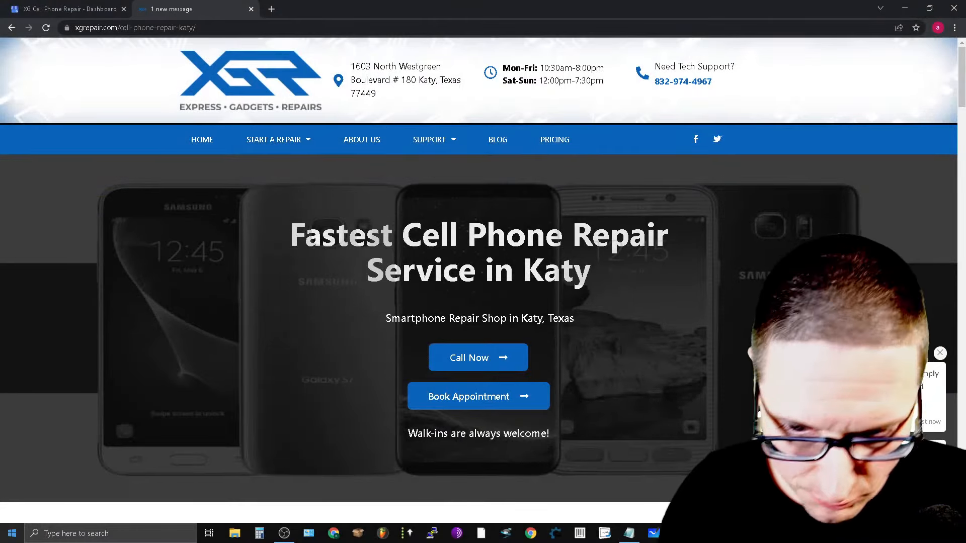
- Launch Paint and paste the captured XGR logo onto the blank canvas
click(12, 532)
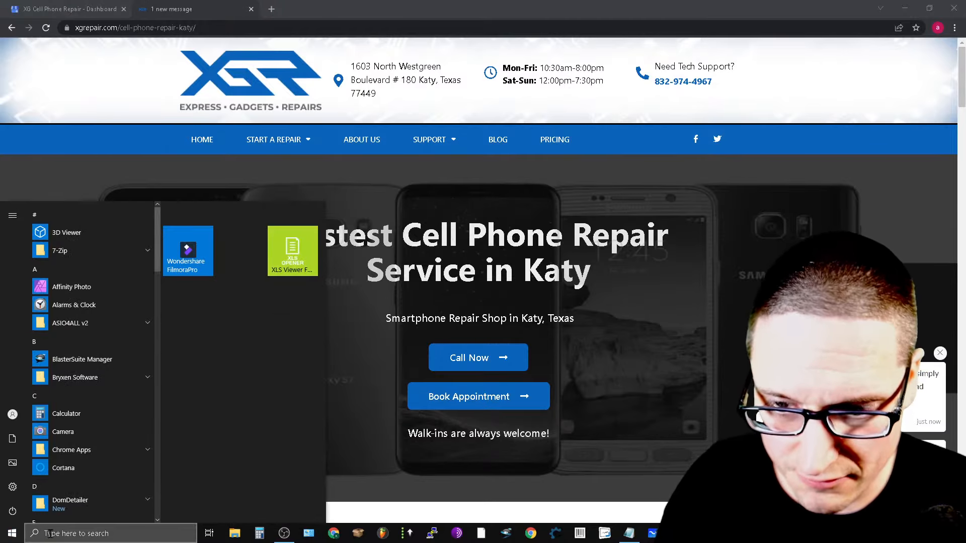
click(2, 541)
click(1, 541)
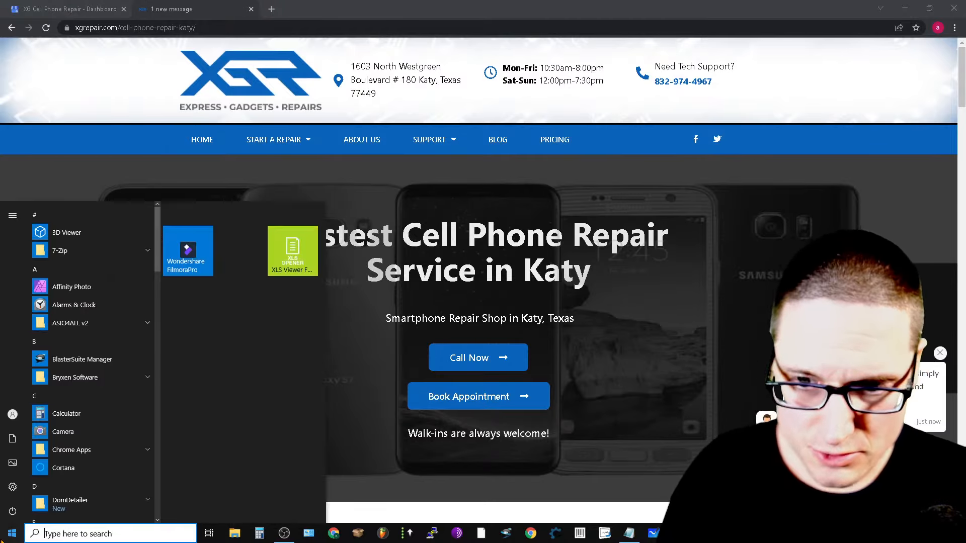
text(paint)
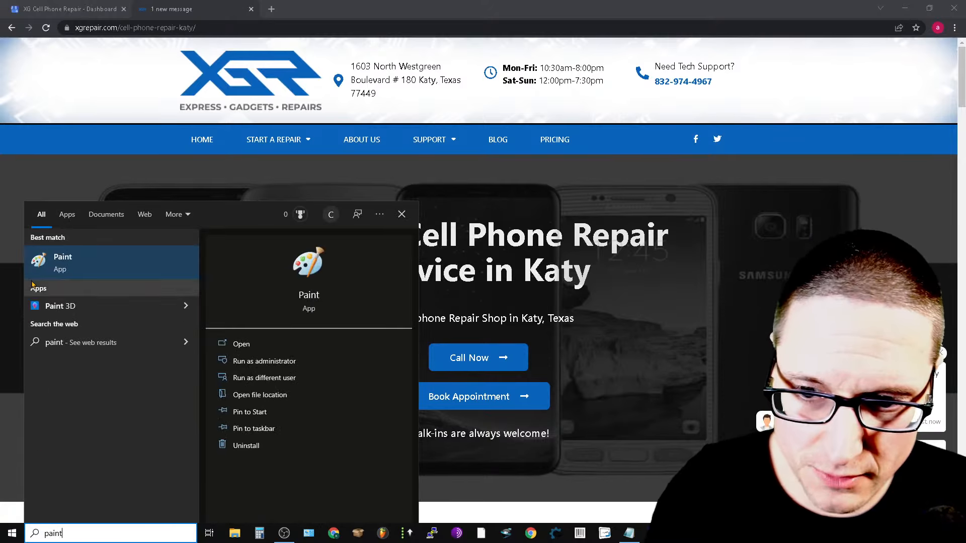
click(78, 262)
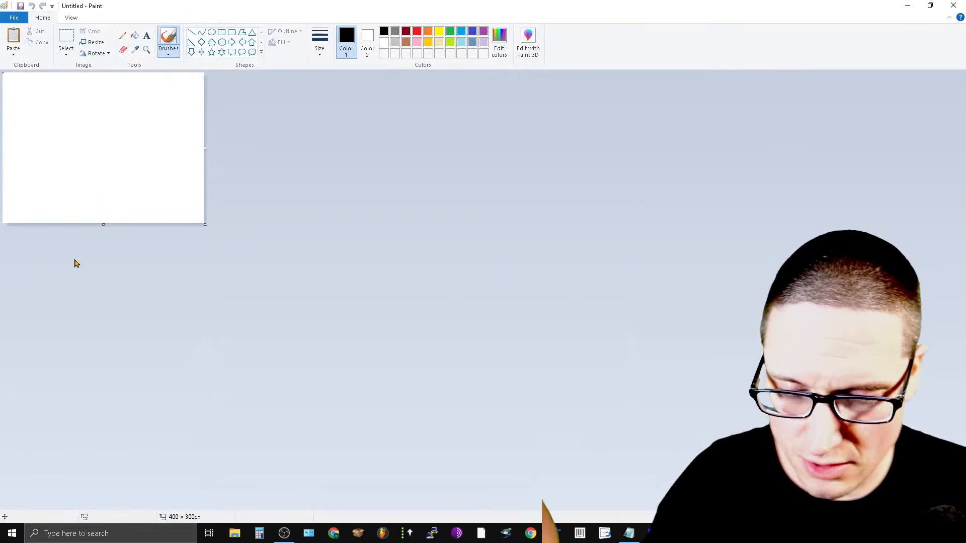
click(14, 54)
click(27, 65)
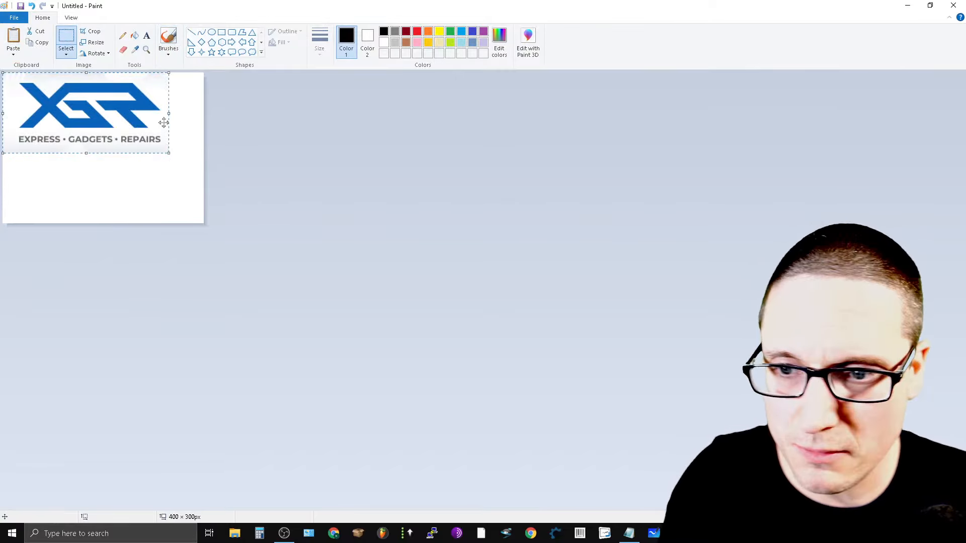
- Move the logo to the middle of the canvas and fill the surrounding white with background shades sampled from the logo image
drag(114, 118, 127, 145)
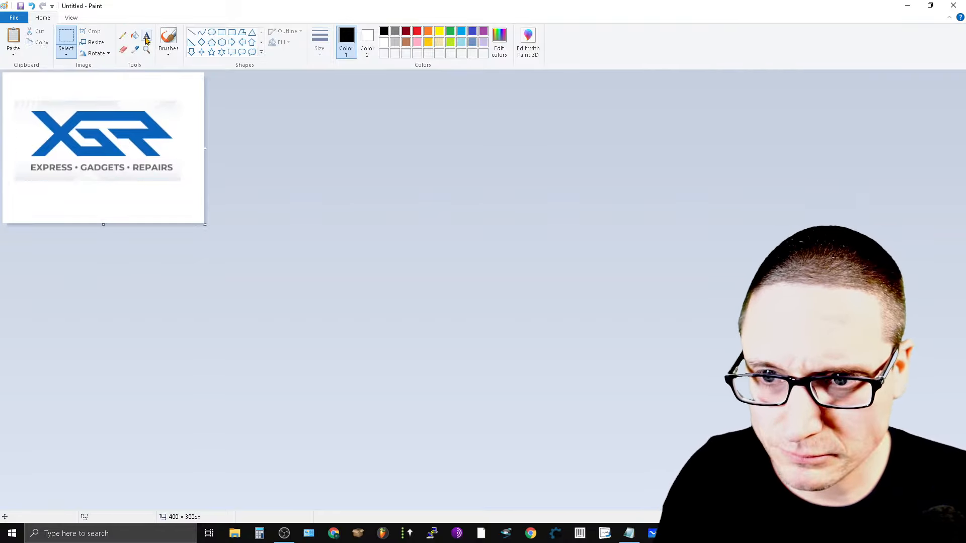
click(135, 49)
click(92, 102)
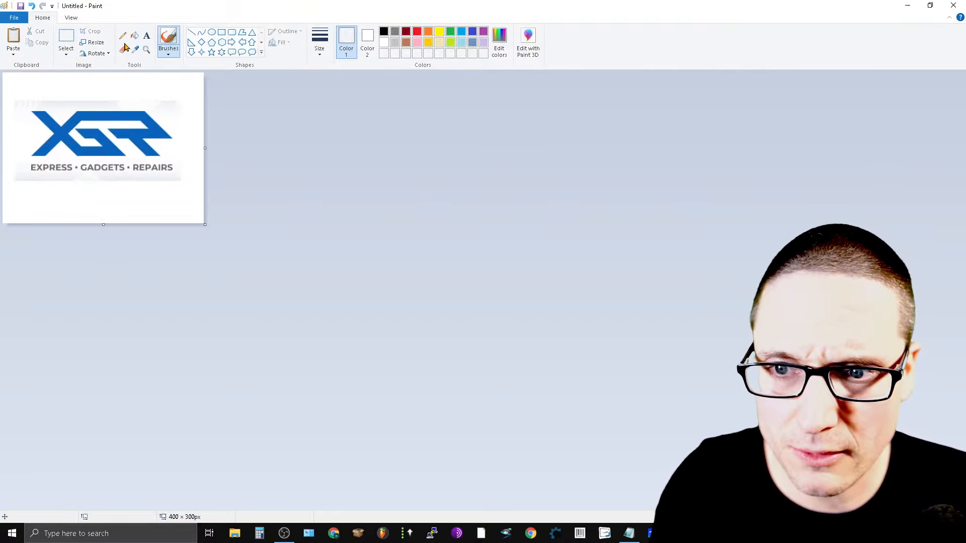
click(135, 35)
click(117, 79)
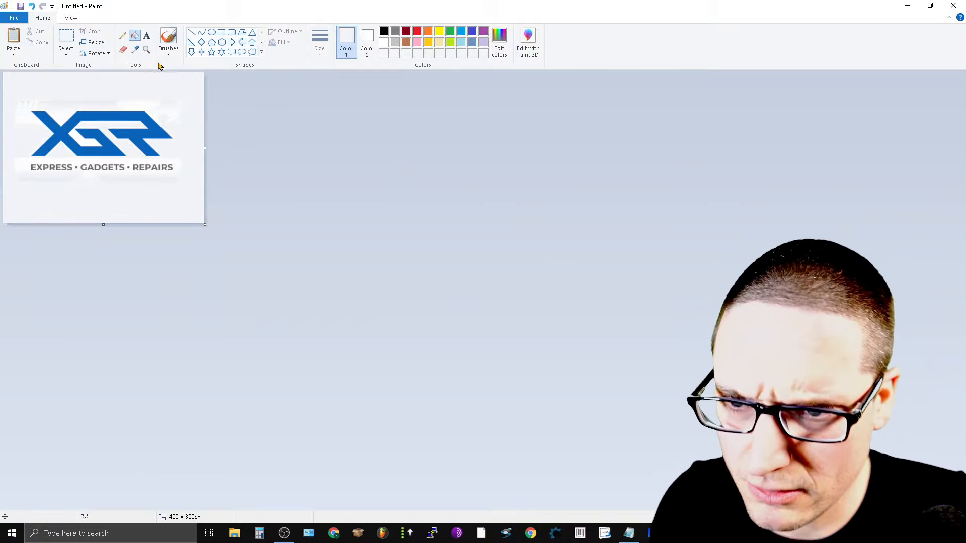
click(135, 49)
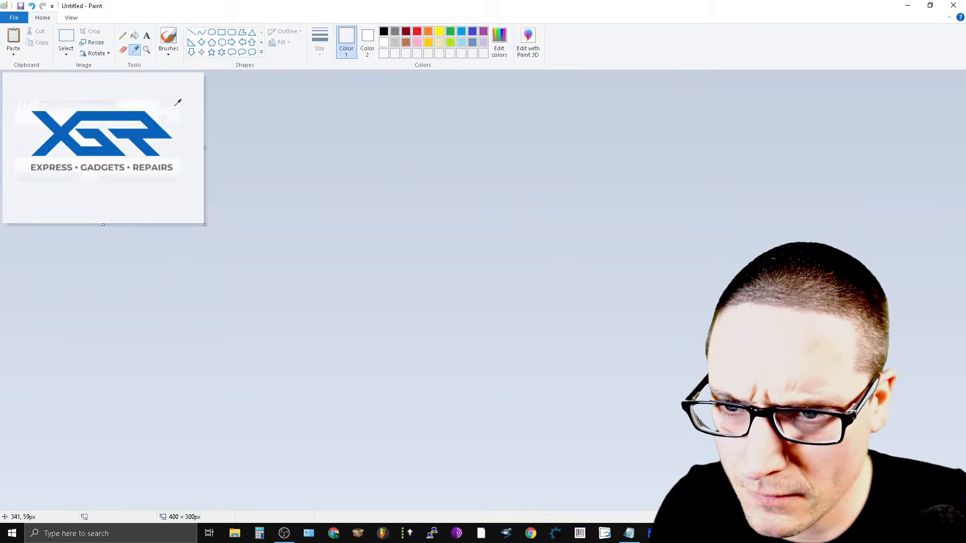
click(176, 115)
click(189, 90)
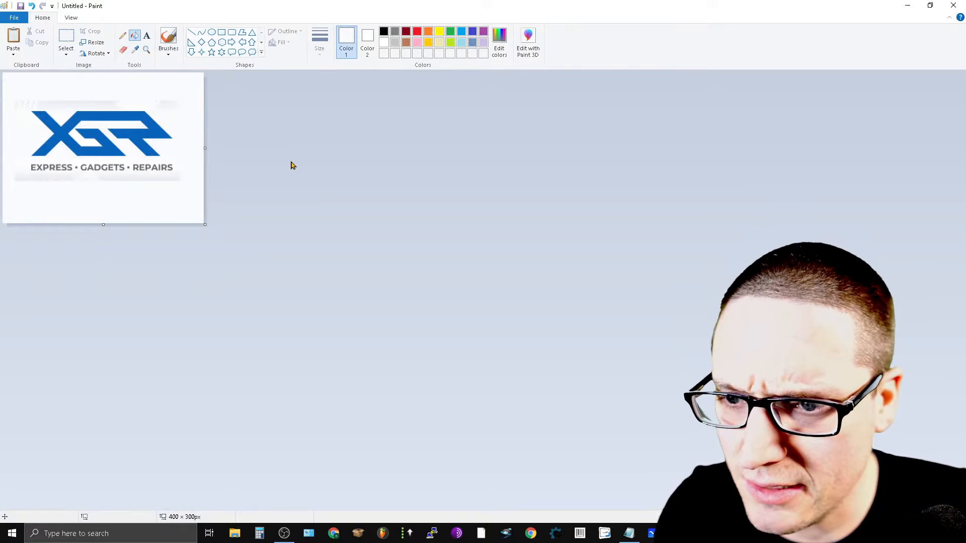
click(68, 55)
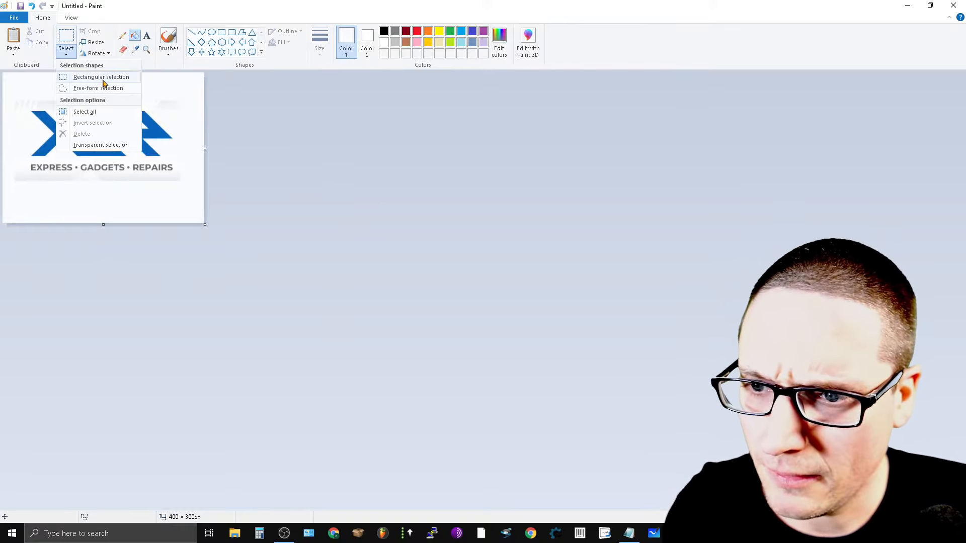
click(94, 44)
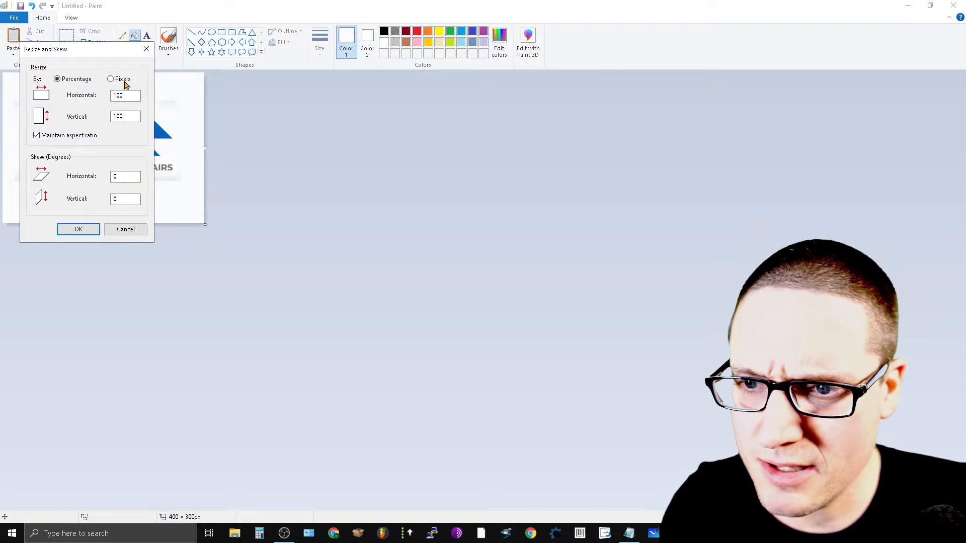
click(72, 231)
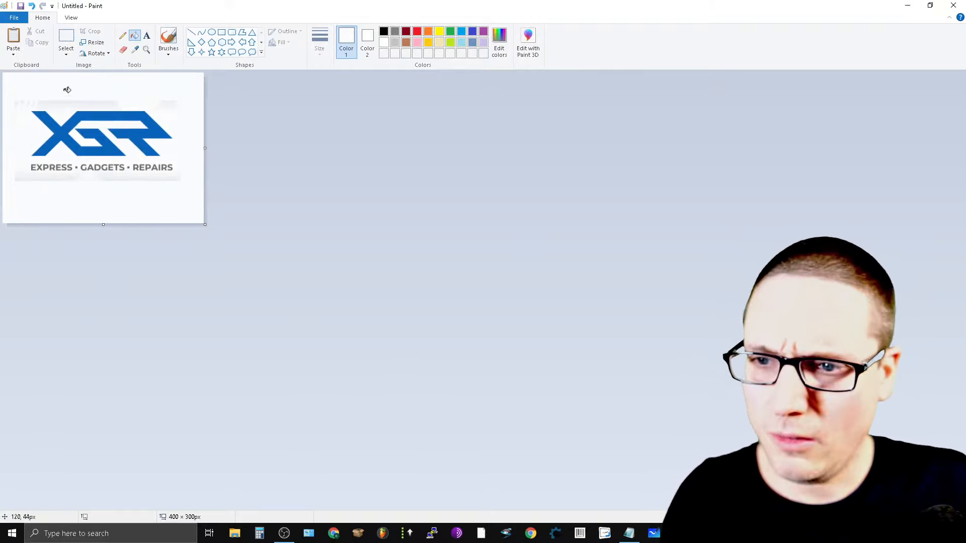
click(66, 51)
click(76, 81)
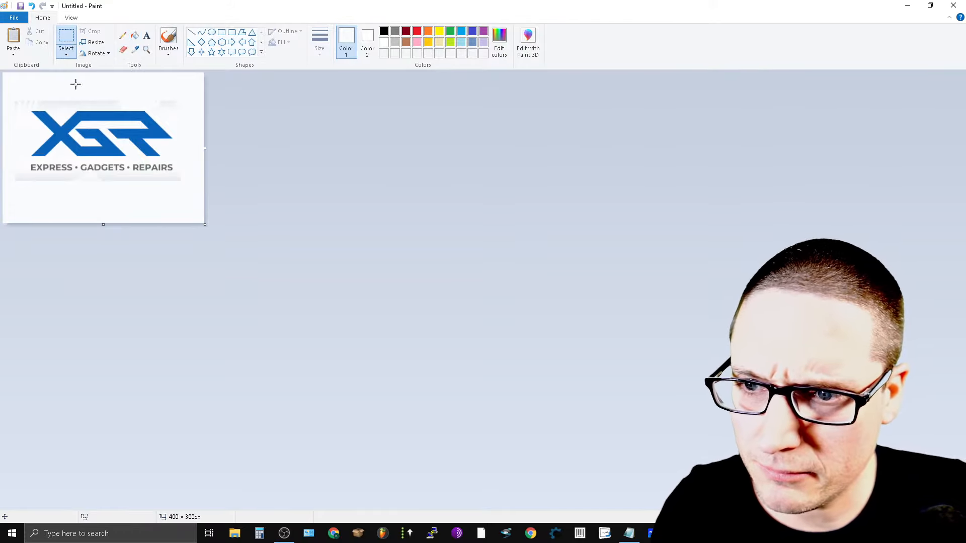
- Return to the repair shop's website and enlarge the page to 175% zoom
click(907, 5)
click(954, 28)
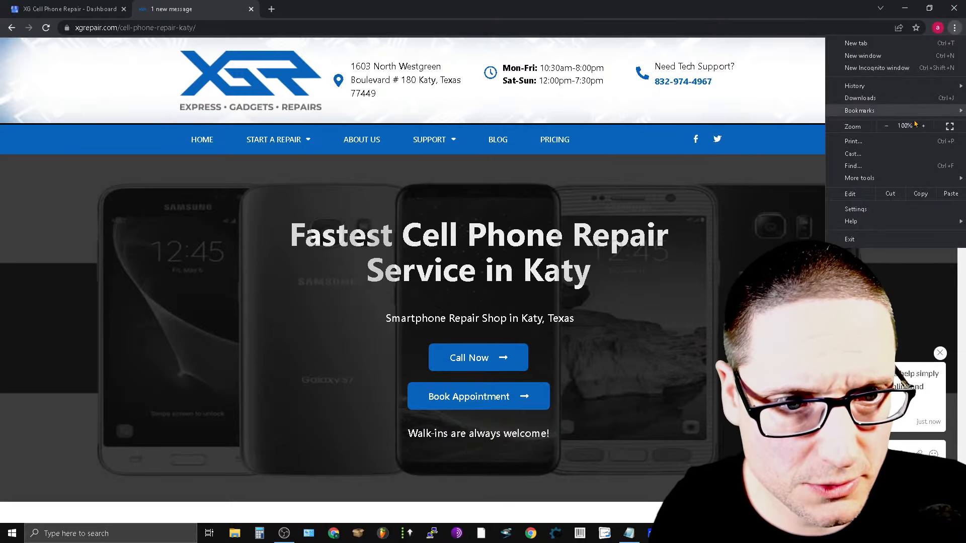
click(923, 126)
click(923, 126)
click(923, 125)
click(923, 125)
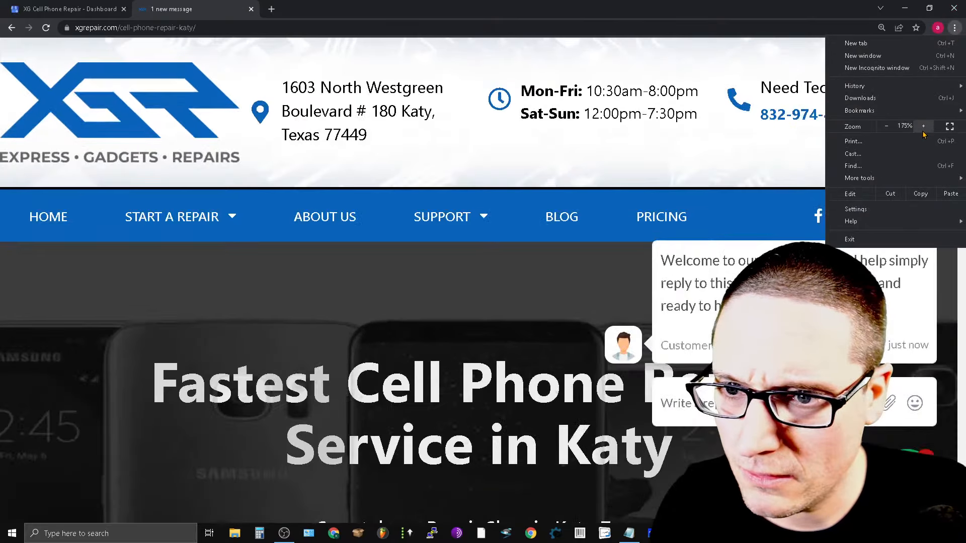
click(130, 369)
drag(129, 369, 206, 387)
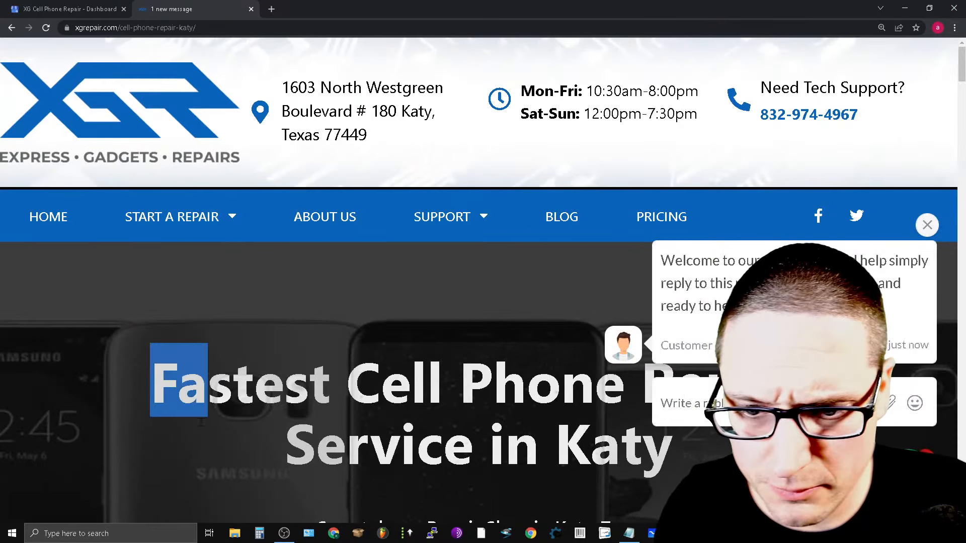
scroll(161, 484, down, 5)
scroll(187, 453, up, 5)
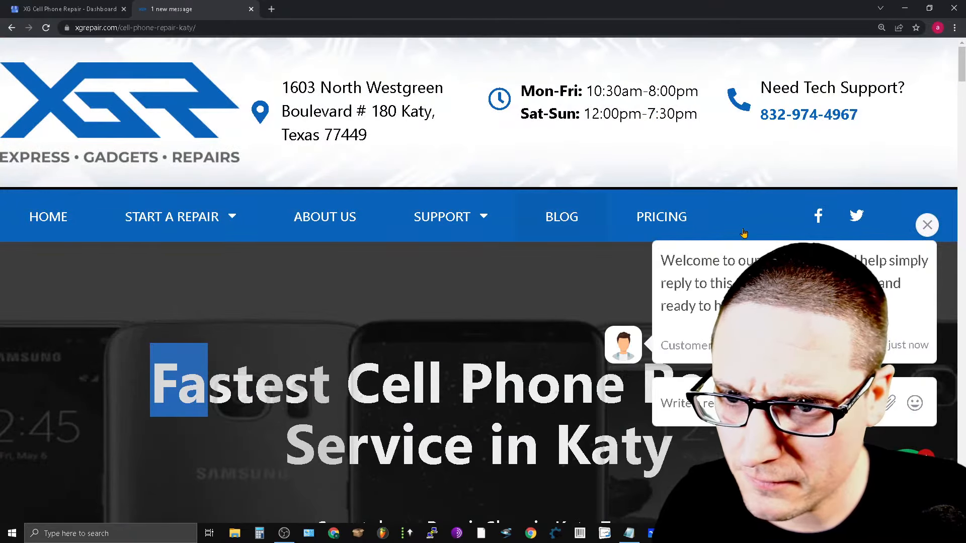
- Set the website's page zoom to 150% and capture the enlarged XGR header logo as a screen snip
click(954, 28)
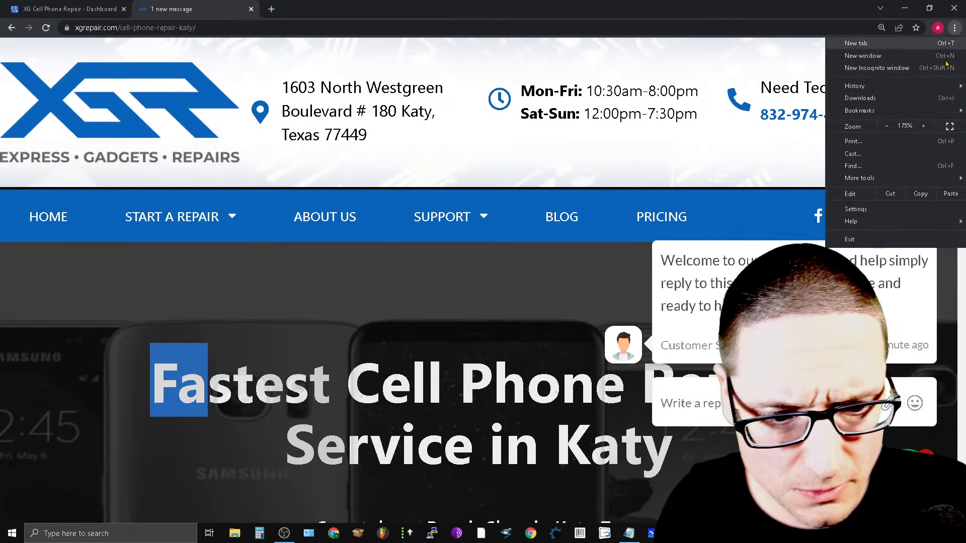
click(886, 125)
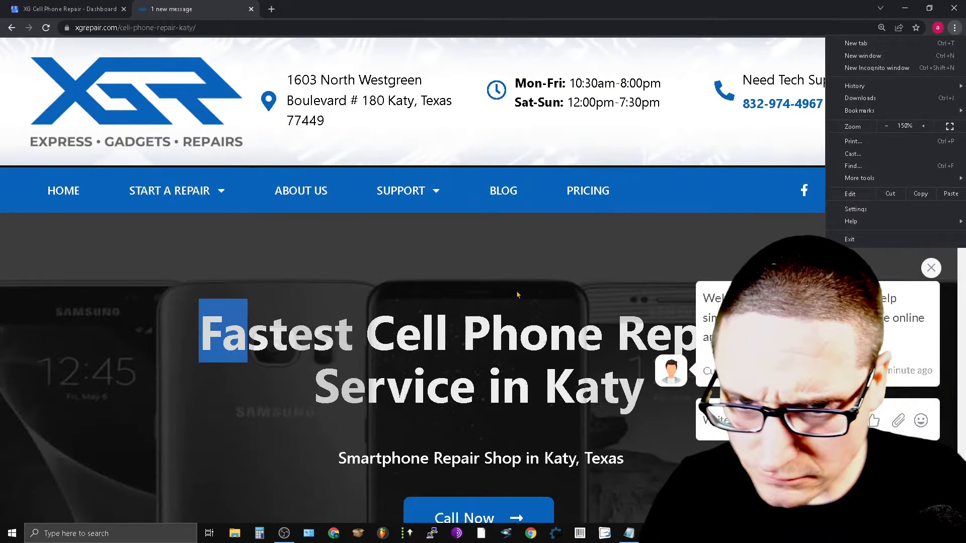
key(super+shift+s)
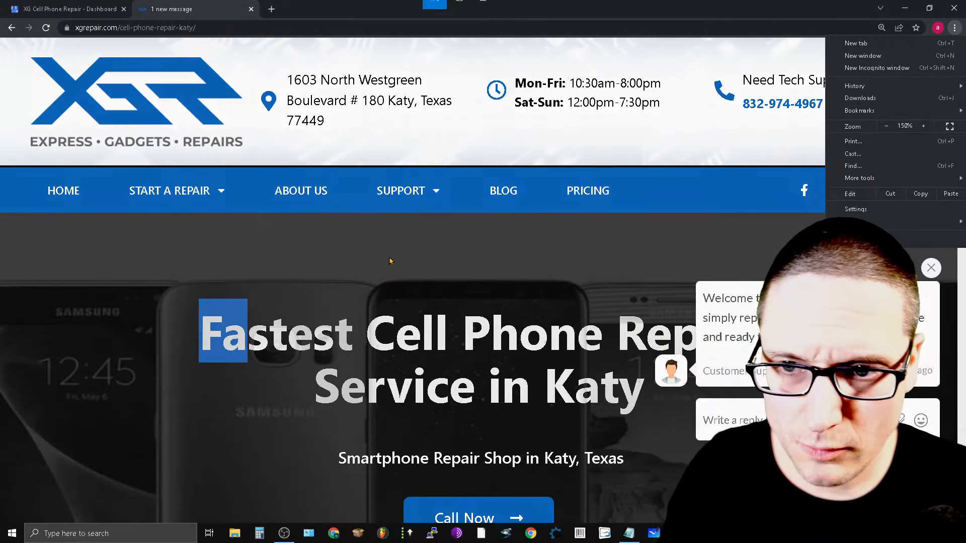
drag(4, 39, 259, 166)
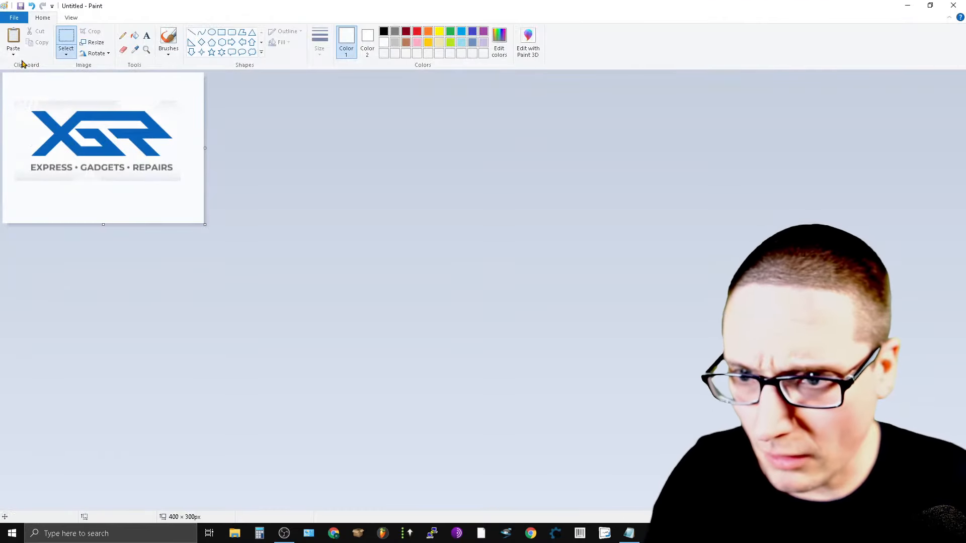
- Paste the larger logo into the Paint canvas, shift it toward the left edge and narrow the canvas to cut off the blank strip
click(13, 53)
click(20, 70)
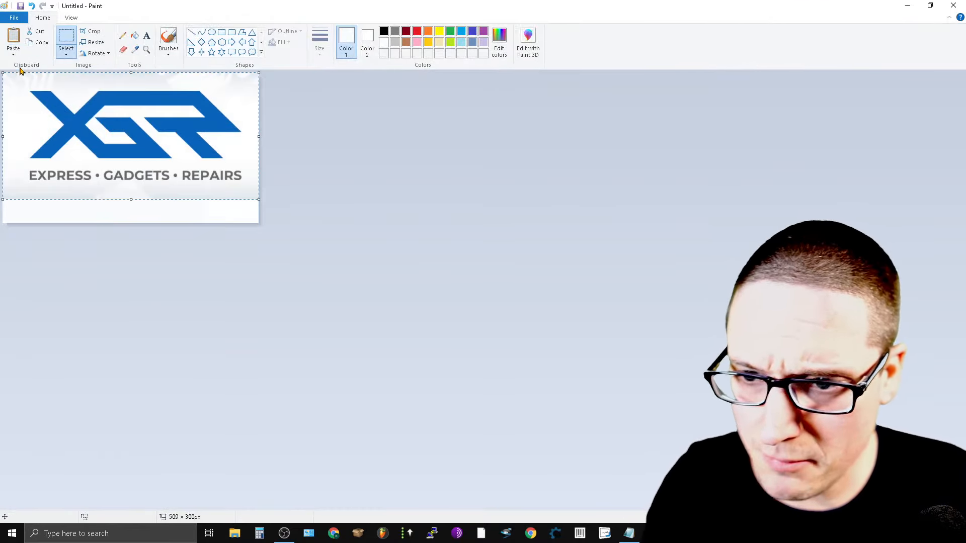
drag(186, 167, 161, 149)
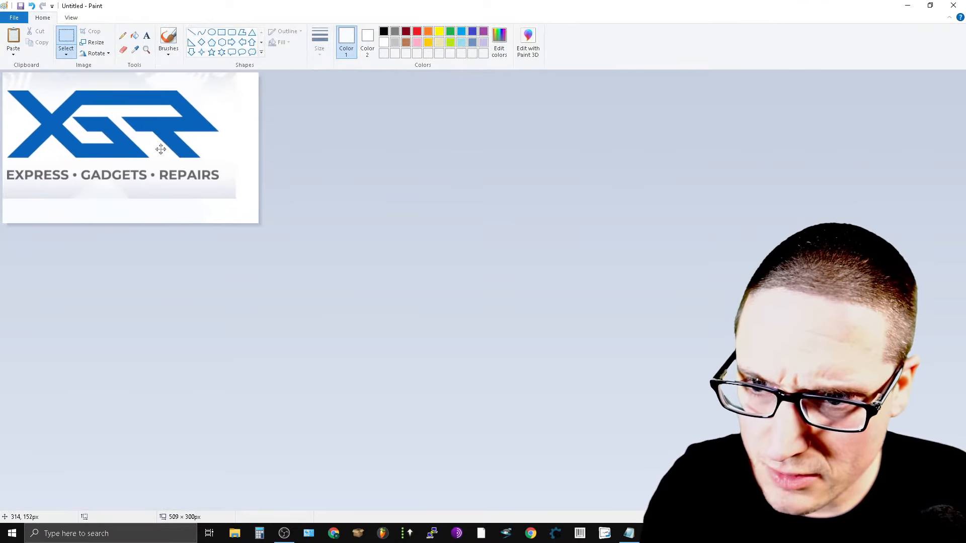
click(225, 341)
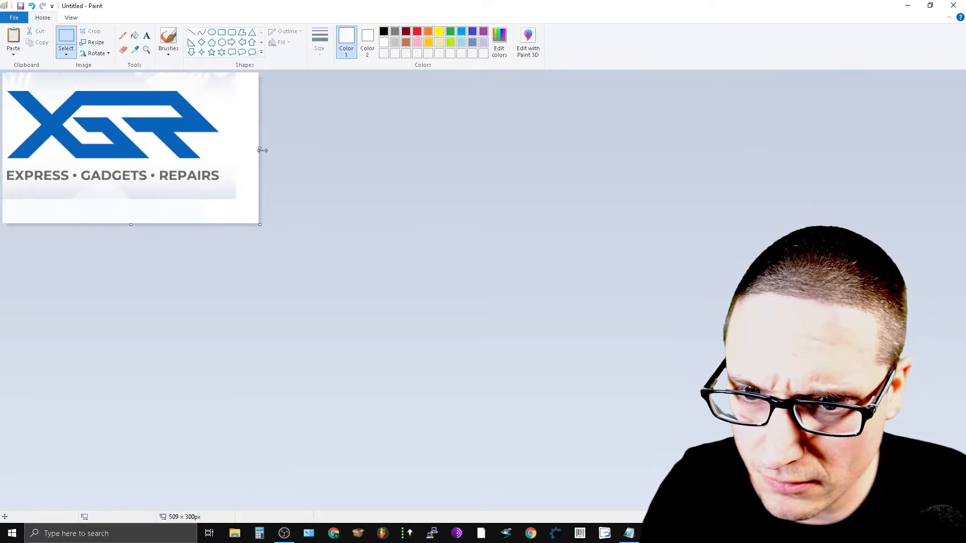
drag(262, 150, 235, 157)
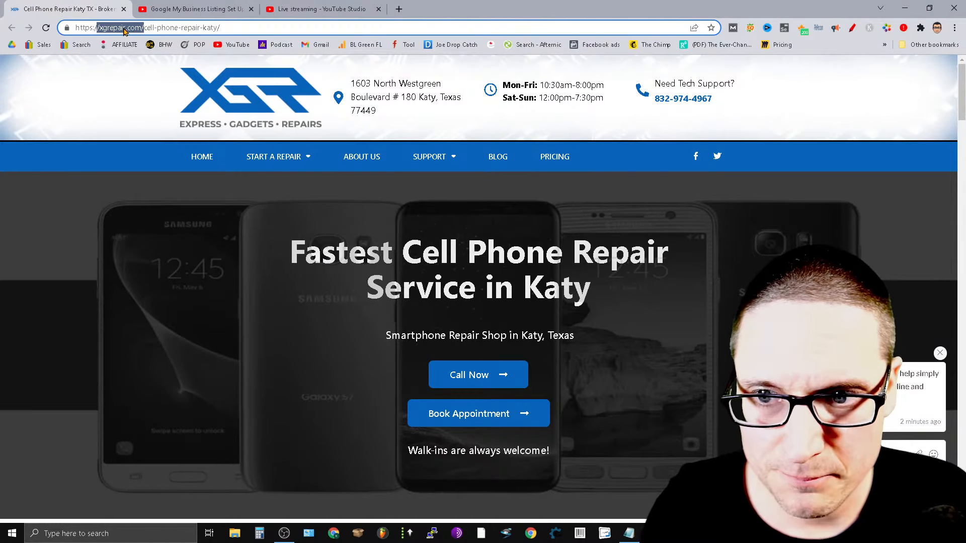
- Copy the xgrepair.com domain from the website's address and enter it as the file name for the PNG logo in Downloads
right_click(125, 31)
click(143, 79)
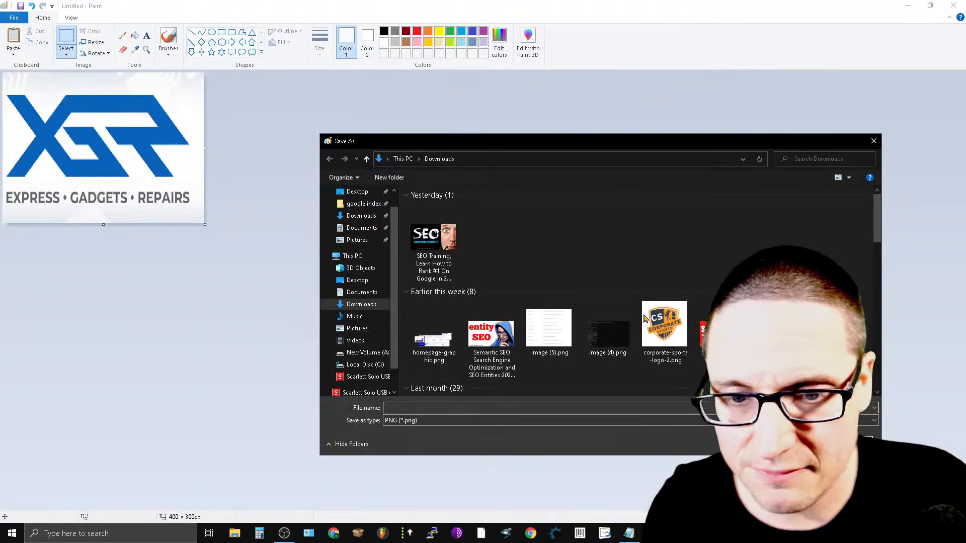
click(432, 406)
text(/xgrepair.com/)
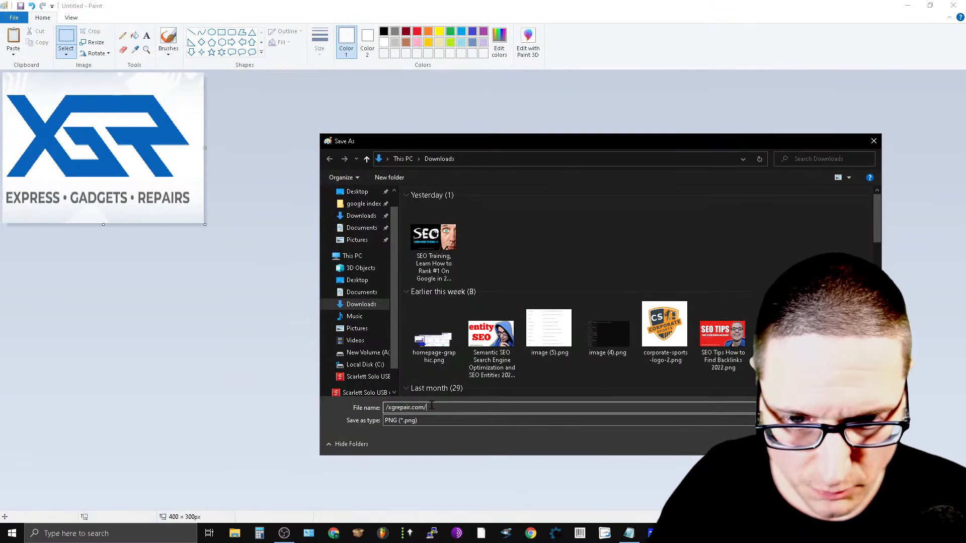
- Change the file name to "xgrepair Katy Texas", save the logo as a PNG in Downloads and close Paint
click(390, 406)
key(BackSpace)
key(End)
key(BackSpace)
key(BackSpace)
key(BackSpace)
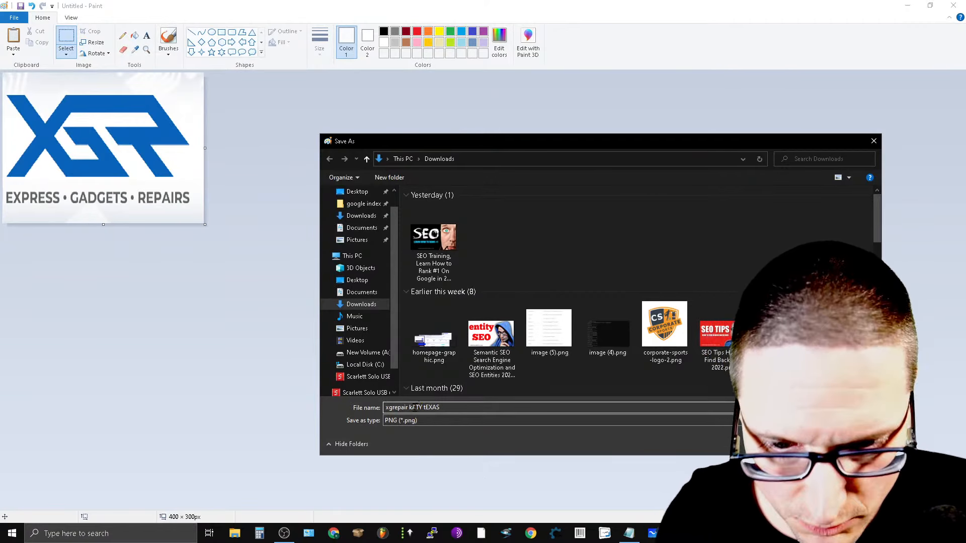
drag(410, 407, 489, 408)
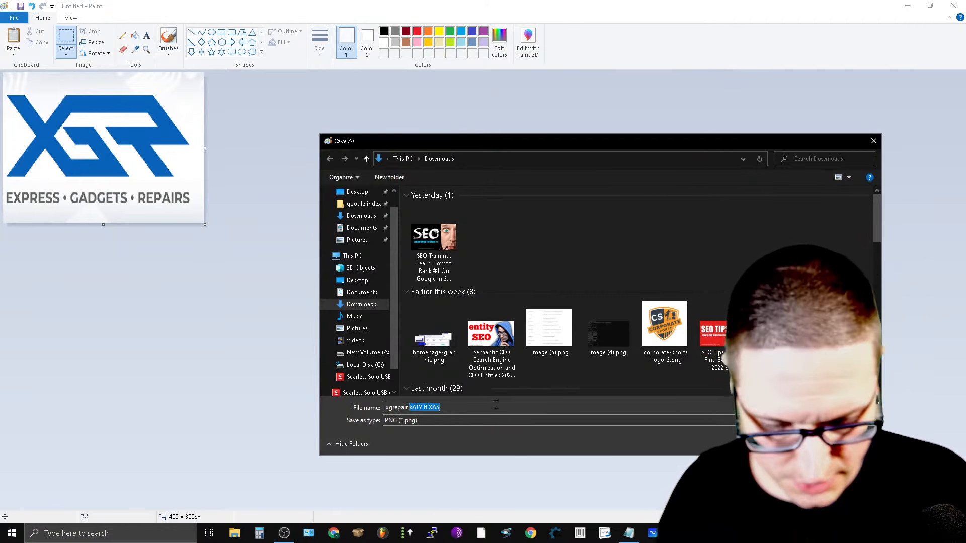
key(BackSpace)
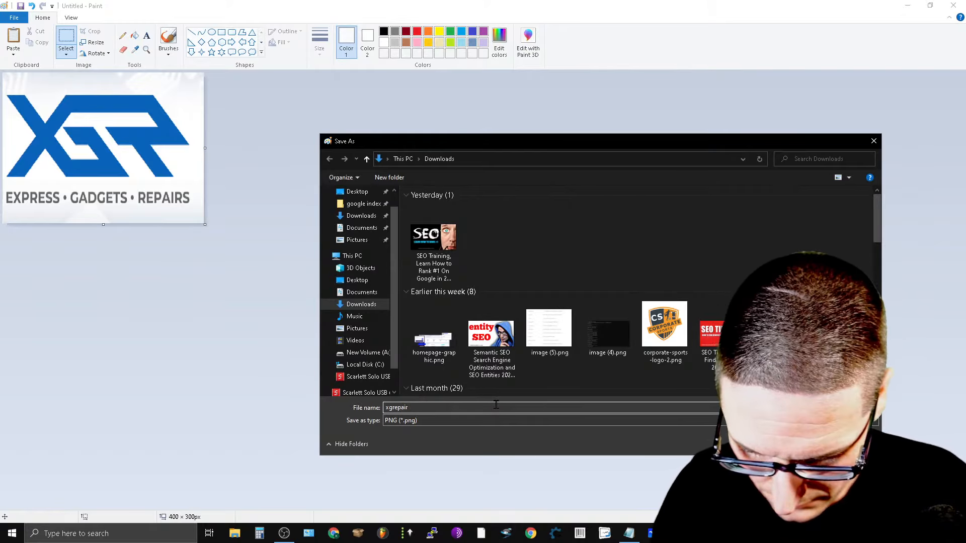
text(Katy Texas)
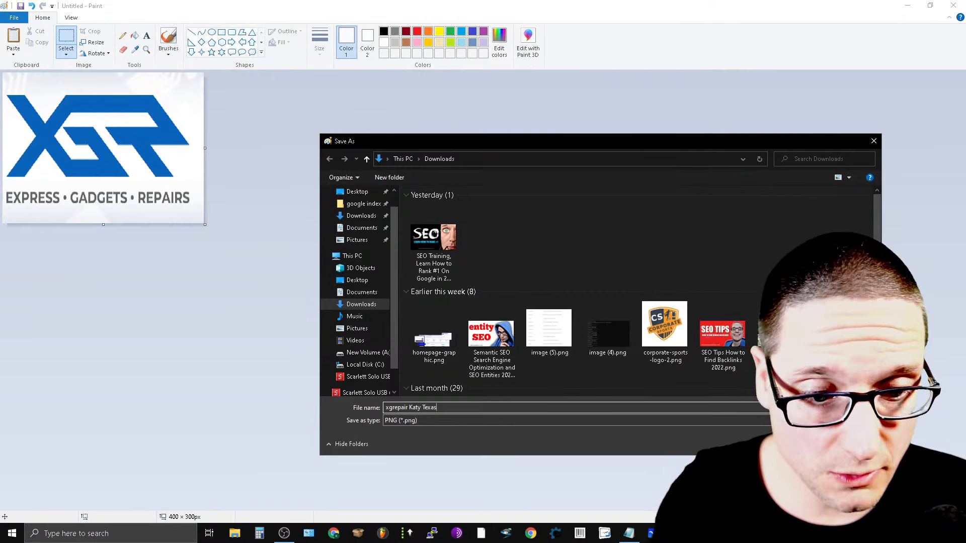
key(Return)
click(953, 5)
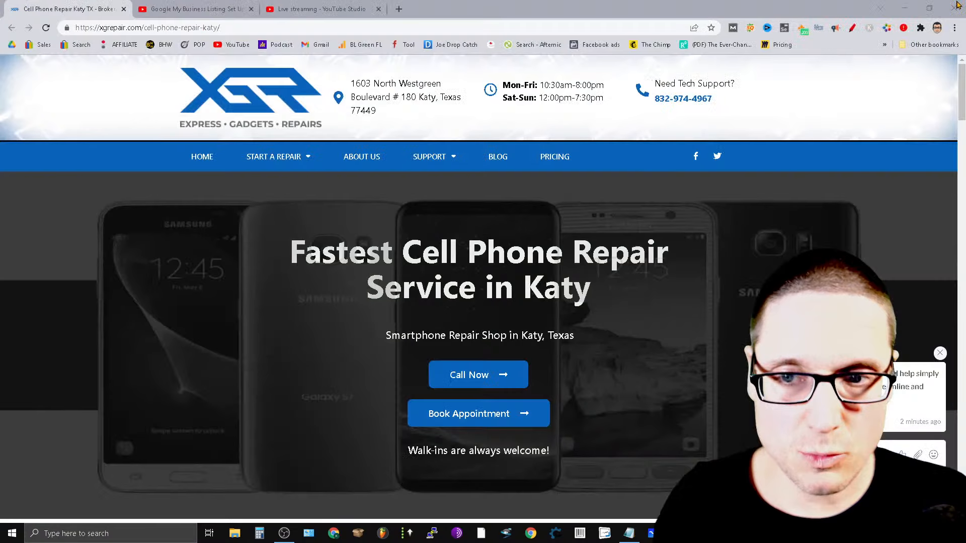
mouse_move(629, 532)
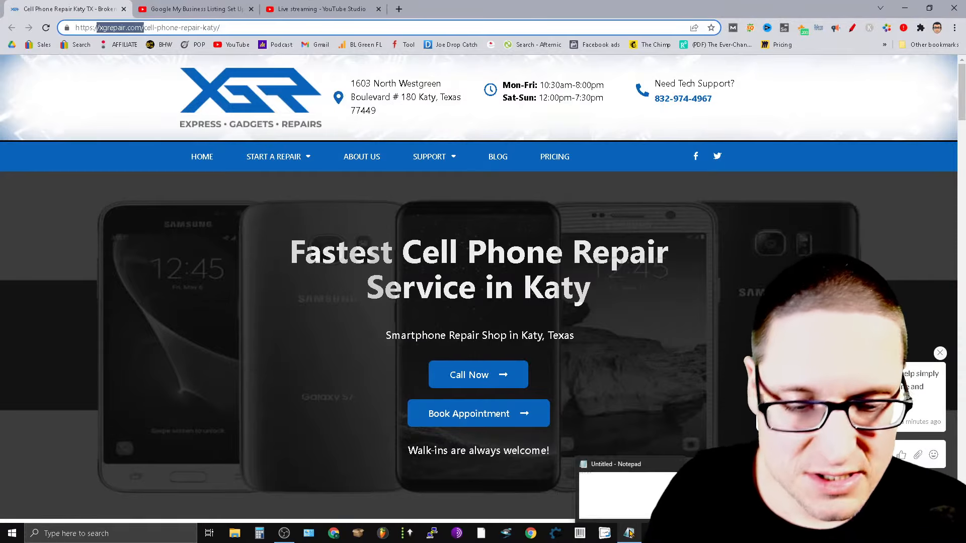
click(623, 464)
click(812, 83)
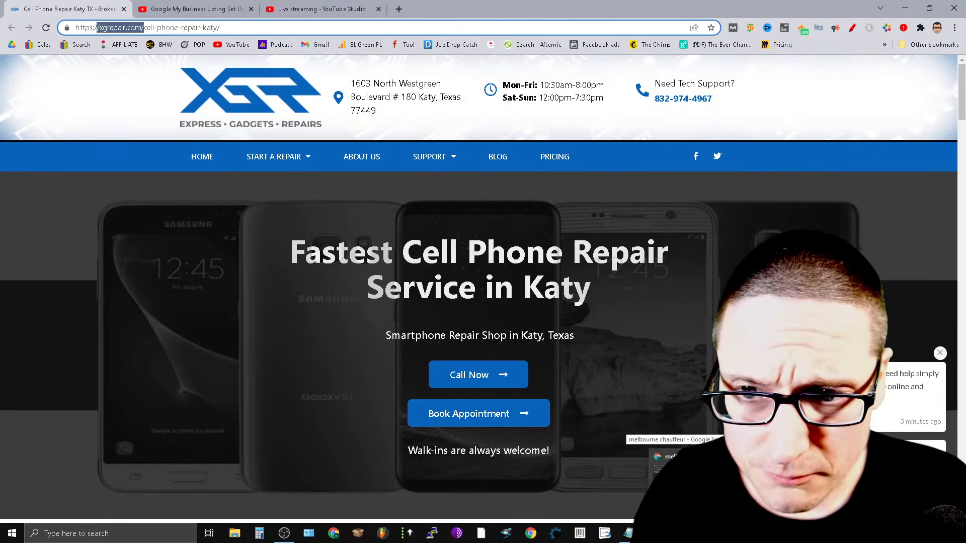
- Examine the products, categories, photos and reviews of the iChauffeur Melbourne listing in the melbourne chauffeur results, and close that window
click(664, 472)
scroll(330, 53, up, 5)
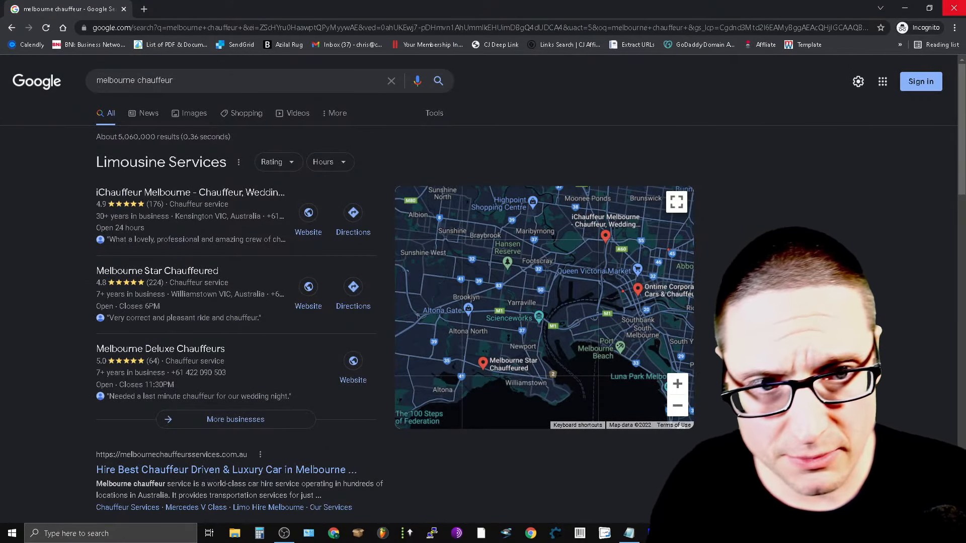
click(212, 201)
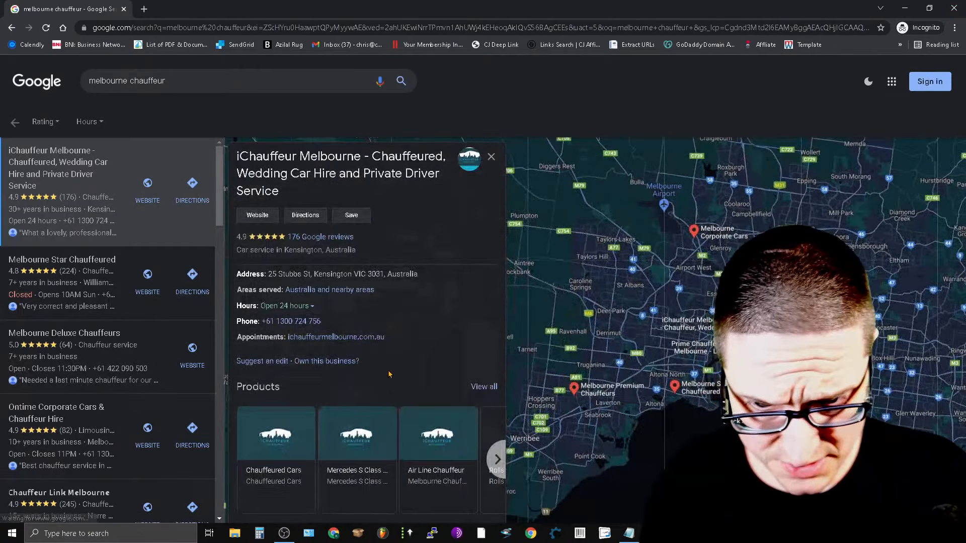
scroll(432, 382, down, 3)
click(494, 308)
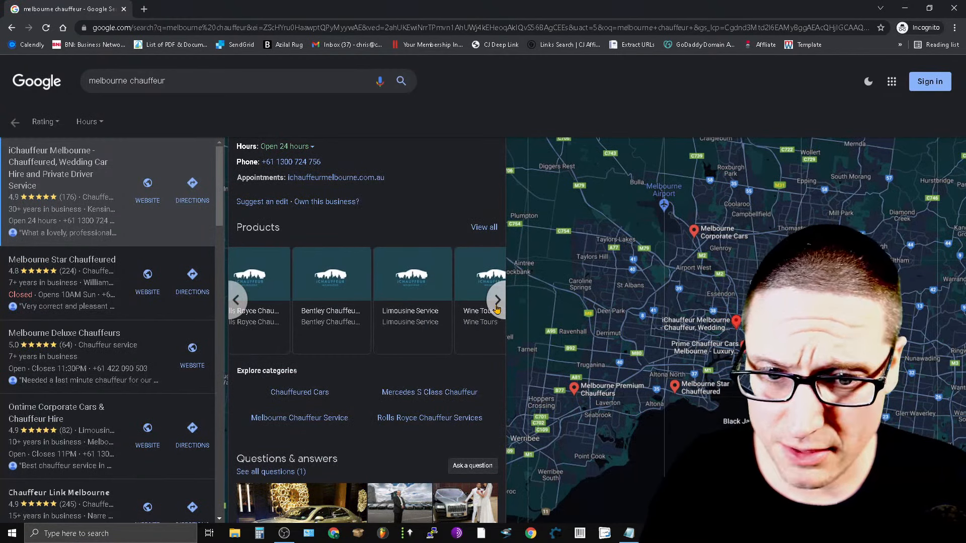
click(497, 308)
click(498, 301)
scroll(373, 304, down, 3)
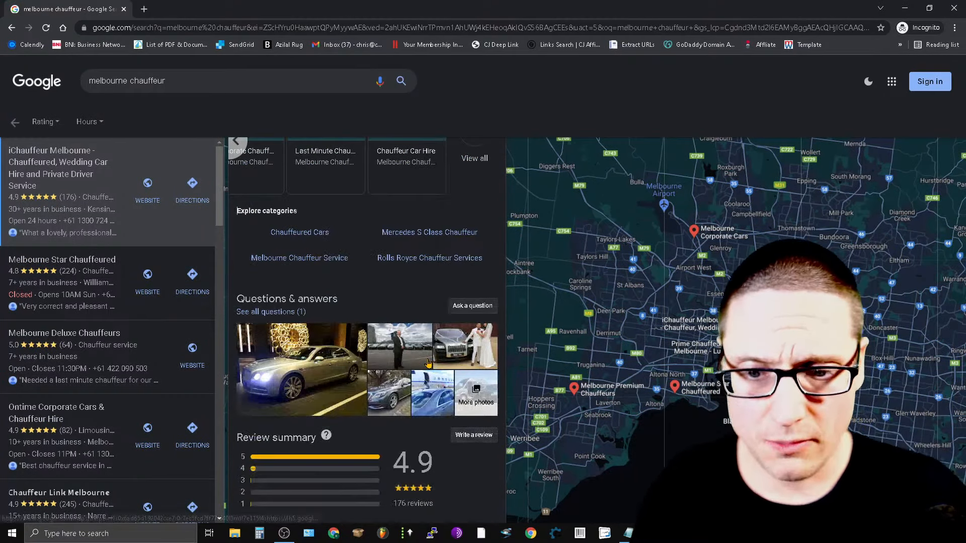
scroll(371, 304, down, 6)
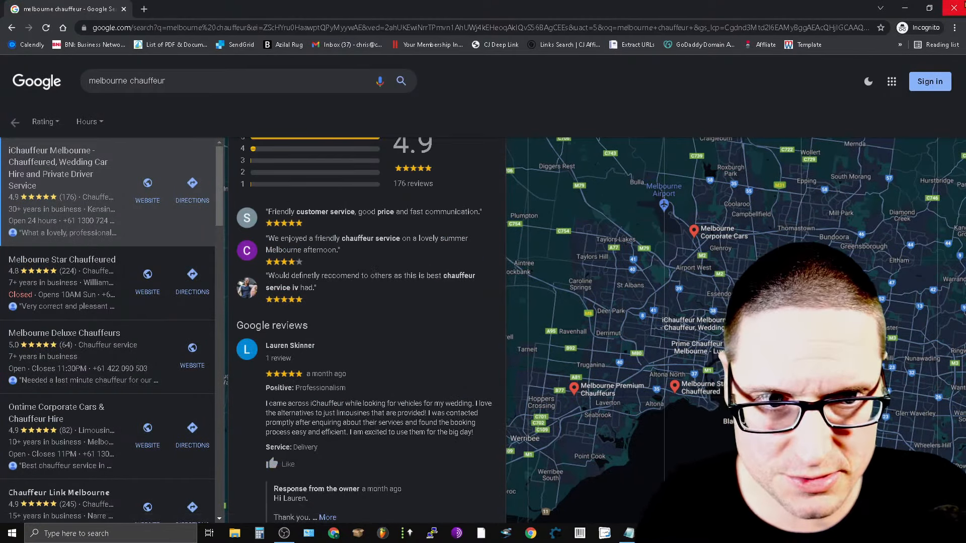
click(958, 6)
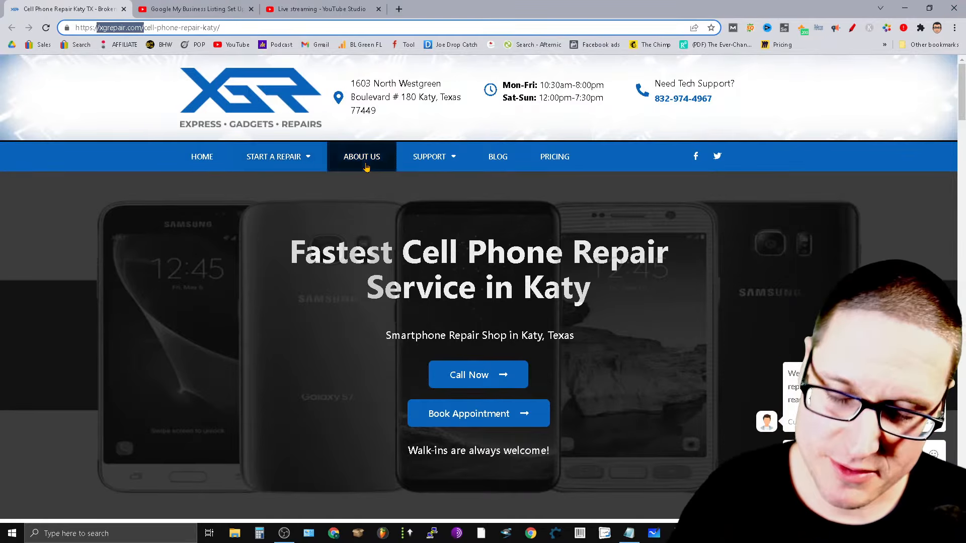
- Check the live stream in YouTube Studio, close the Google My Business tutorial video and minimise that browser window
click(295, 6)
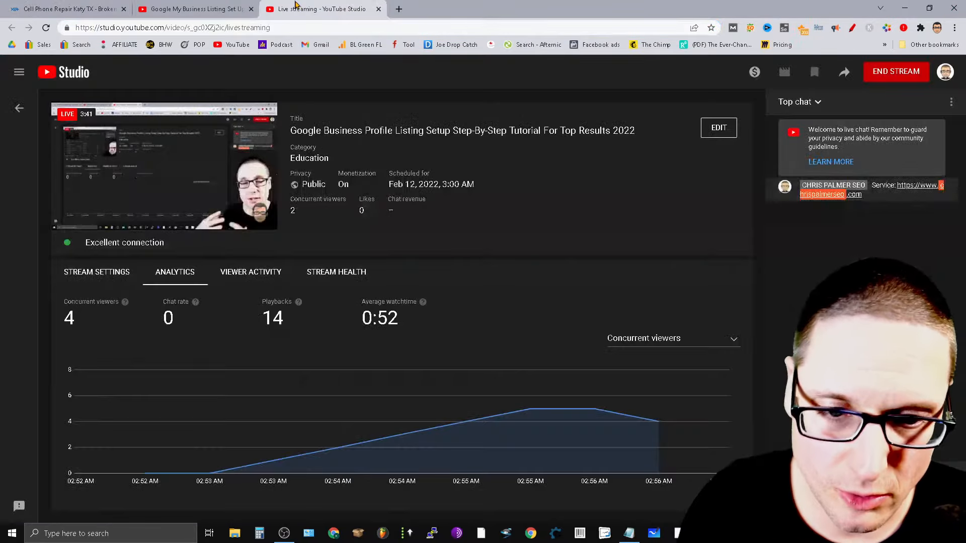
click(69, 6)
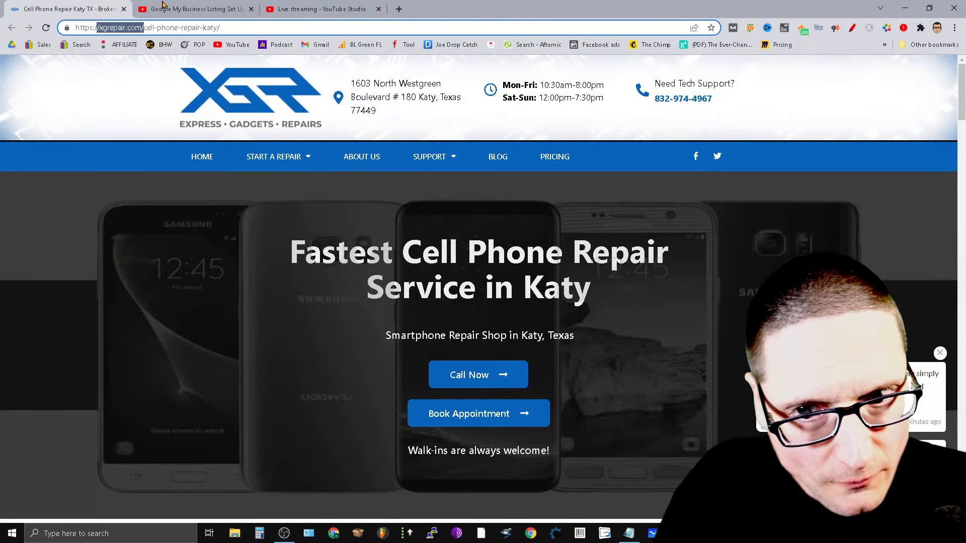
click(190, 6)
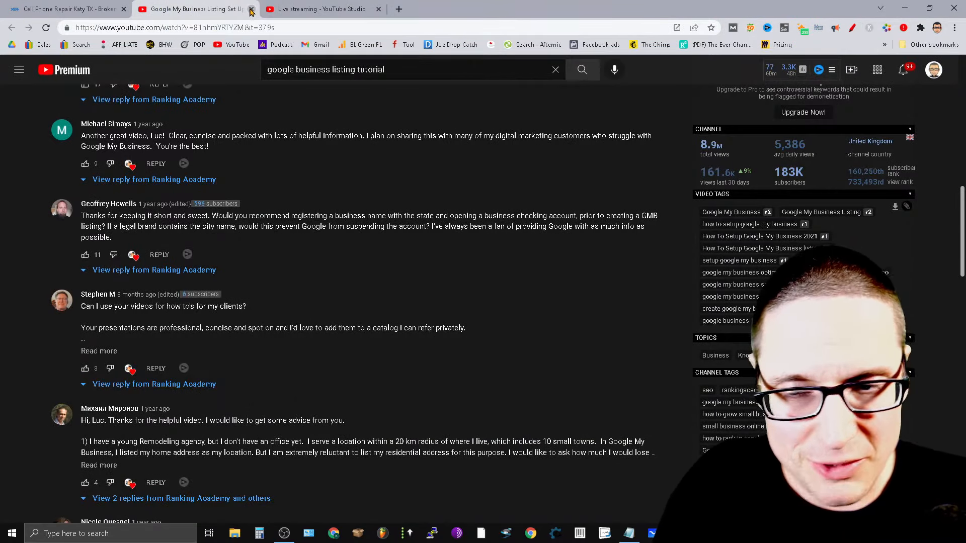
click(251, 11)
click(904, 7)
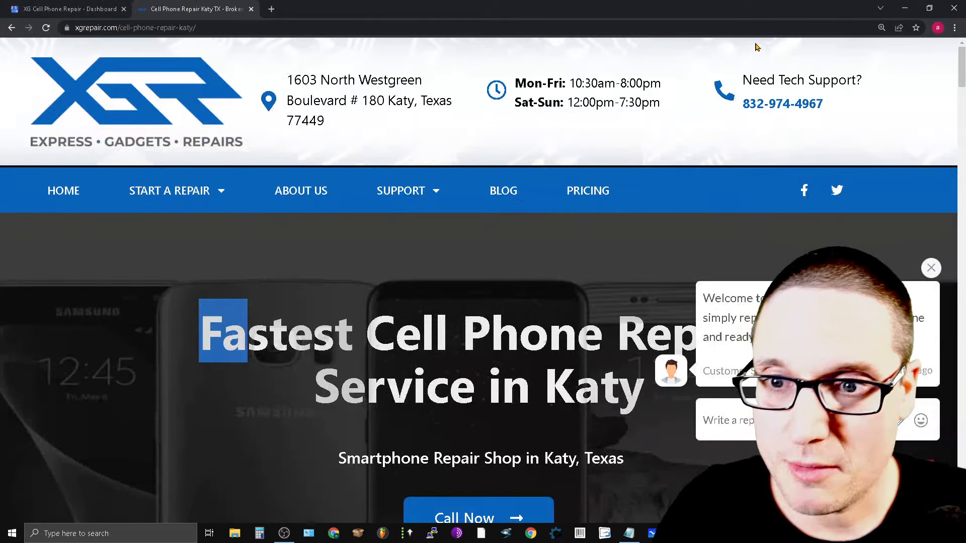
- Place the profile dashboard tab after the website tab and open the business info's categories for editing
drag(84, 5, 275, 6)
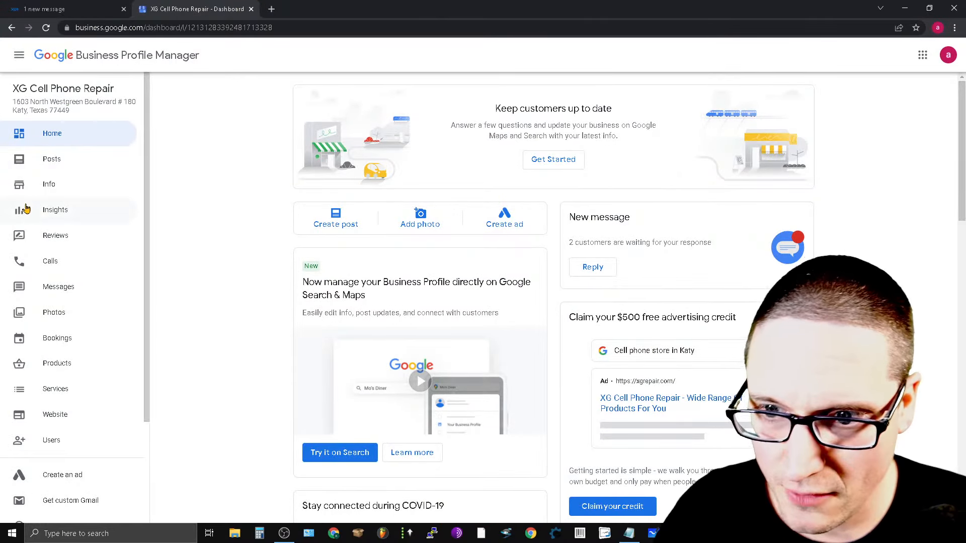
click(64, 194)
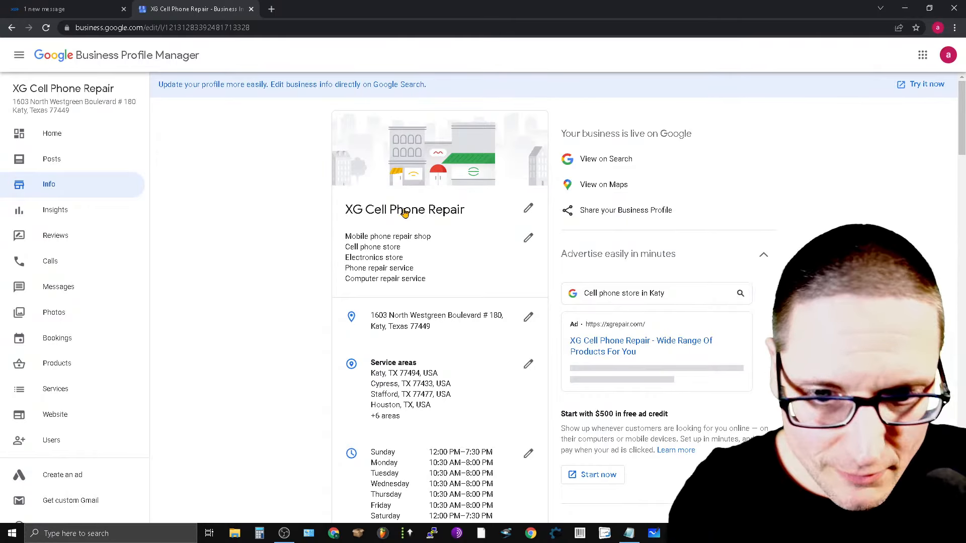
click(527, 239)
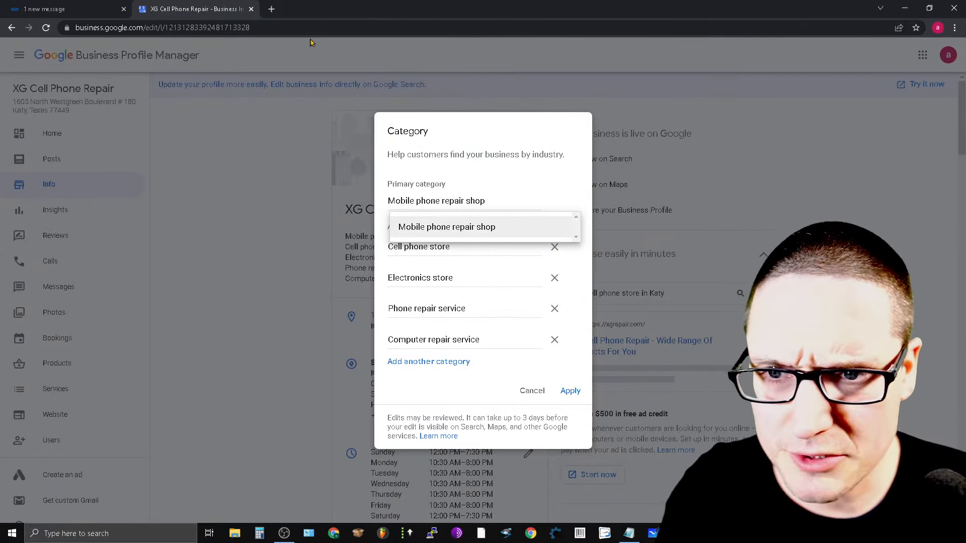
click(271, 8)
click(478, 205)
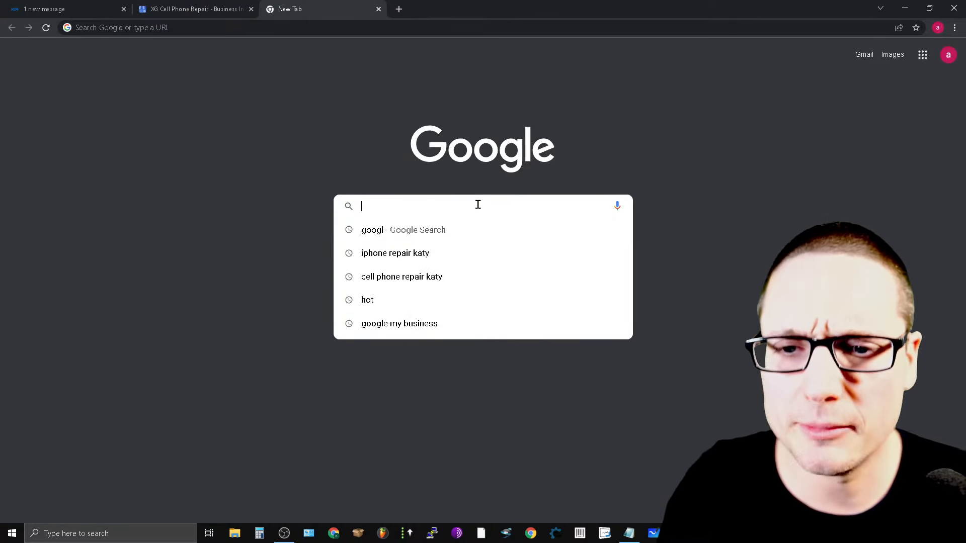
click(68, 9)
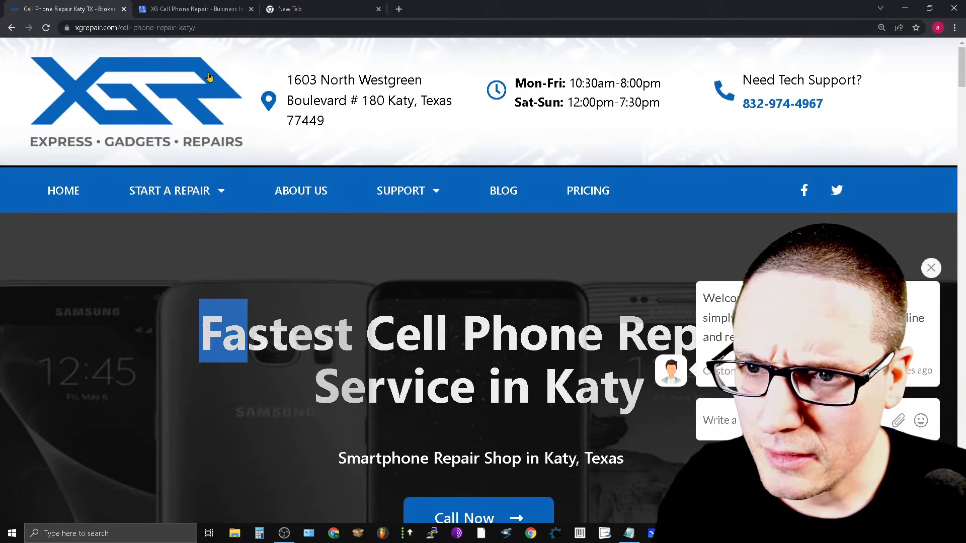
click(904, 8)
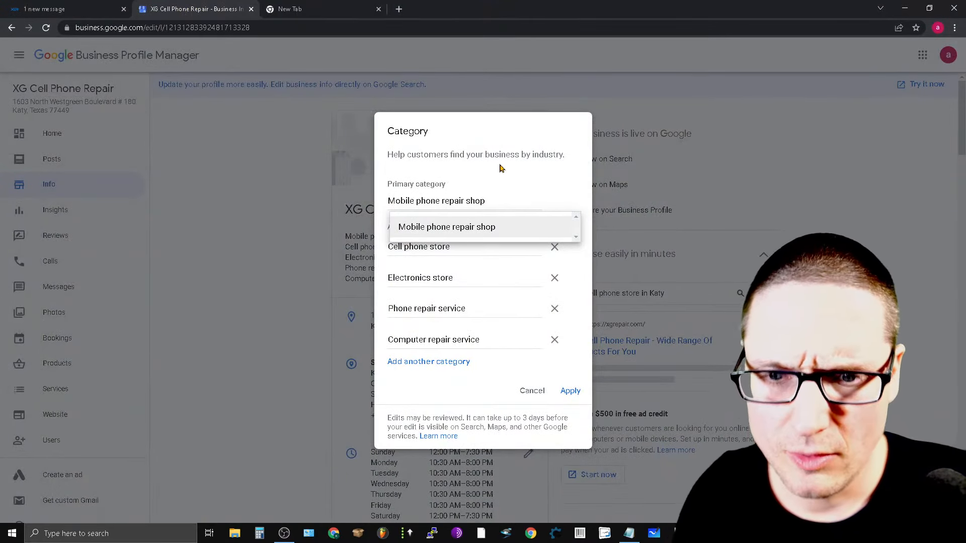
- Remove the additional categories Cell phone store, Electronics store, Phone repair service and Computer repair service, and apply the change
click(543, 212)
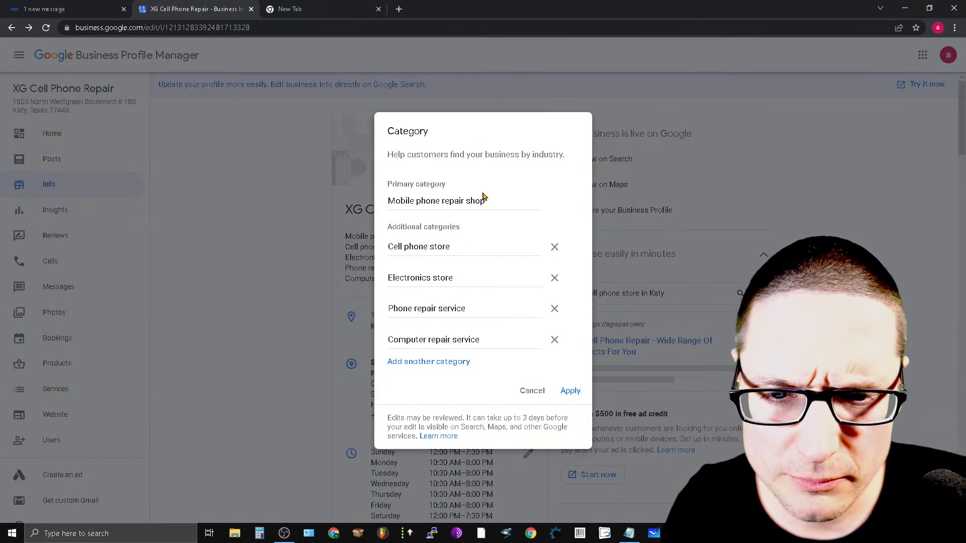
click(555, 247)
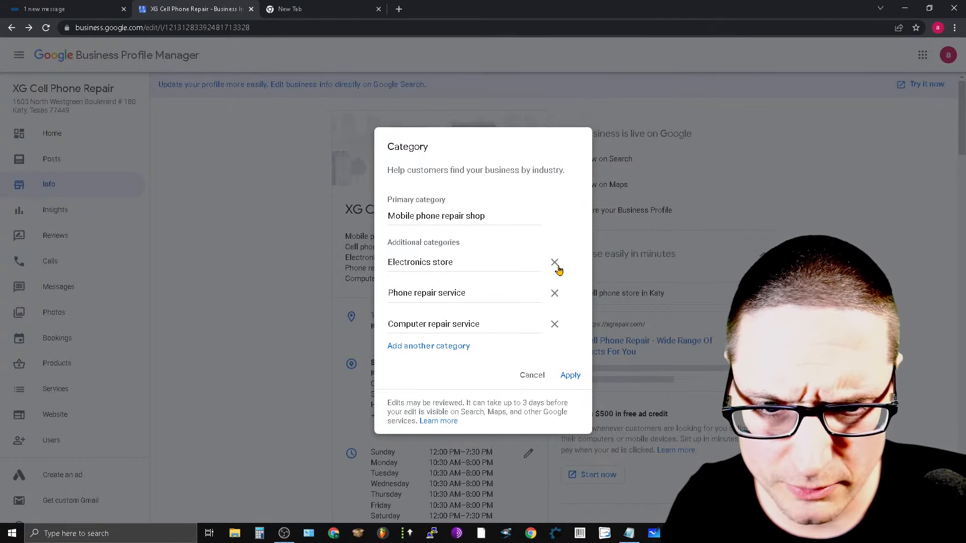
click(555, 263)
click(555, 277)
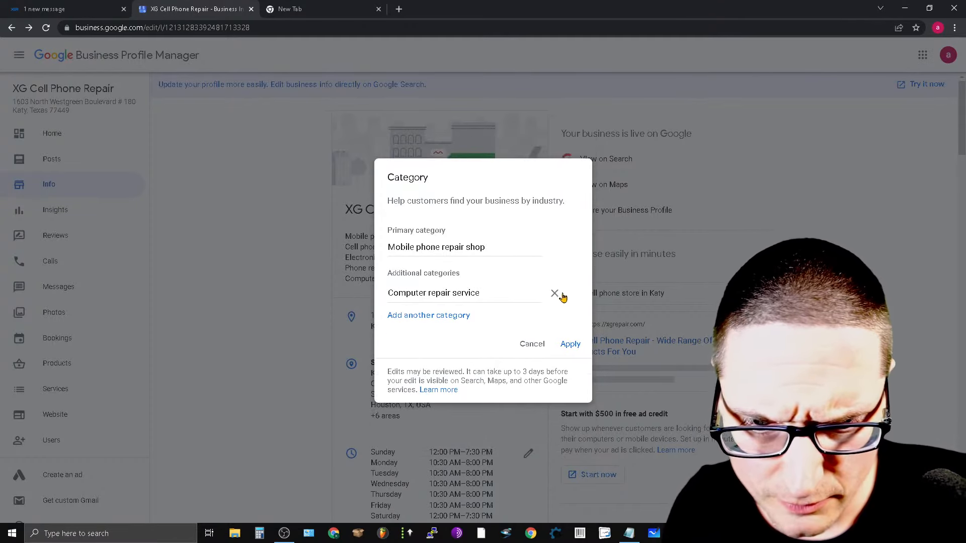
click(554, 293)
click(570, 331)
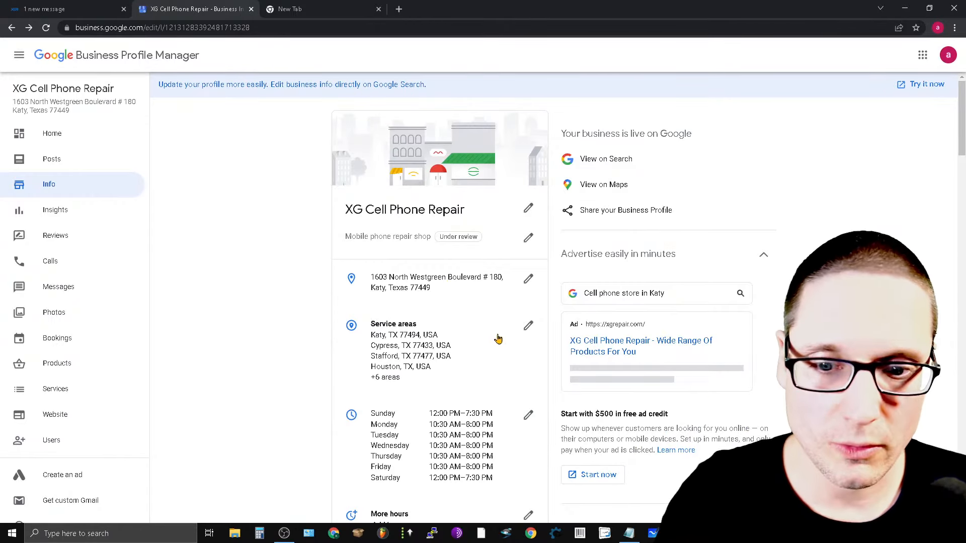
- Remove Cypress 77433, Stafford 77477, Houston, Houston 77041, Fulshear 77441 and Sealy 77474 from the profile's service areas
click(528, 326)
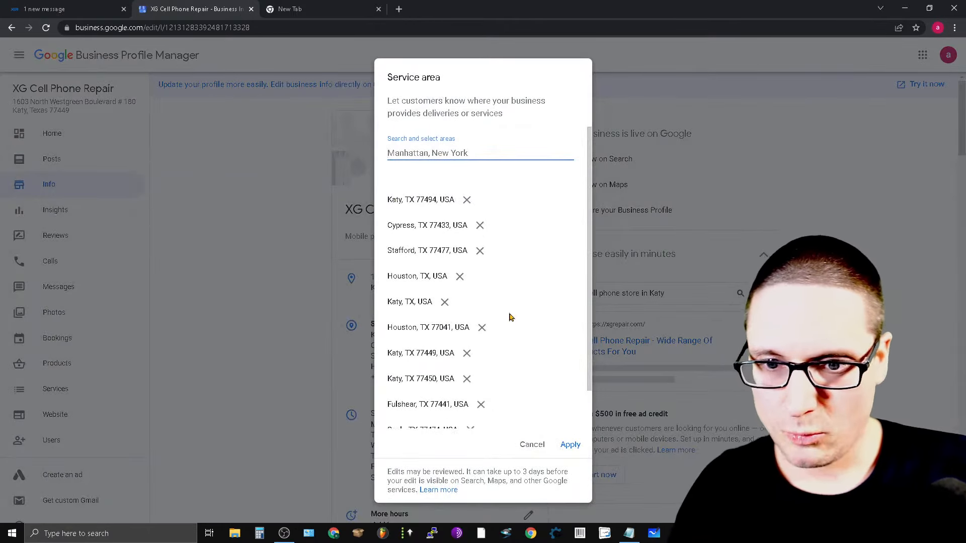
scroll(478, 379, down, 1)
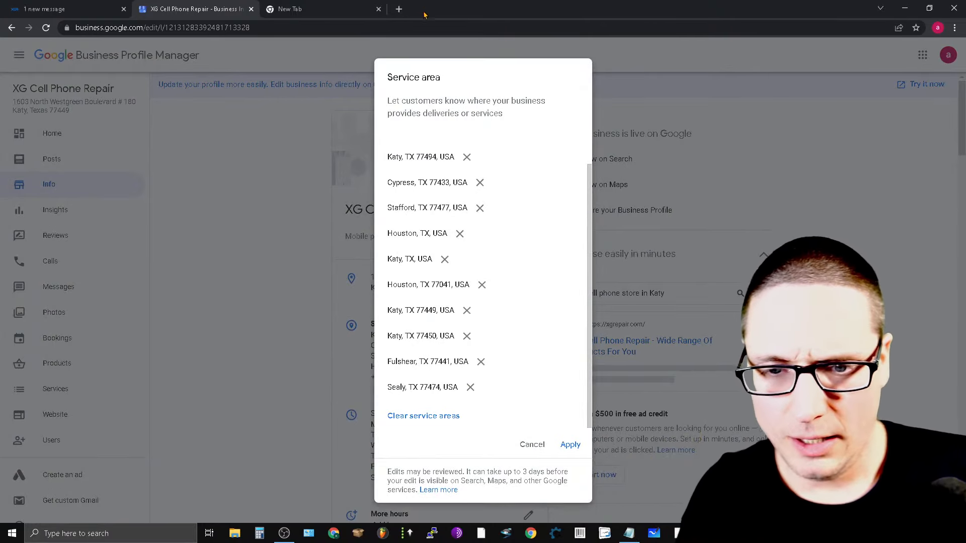
scroll(437, 314, up, 1)
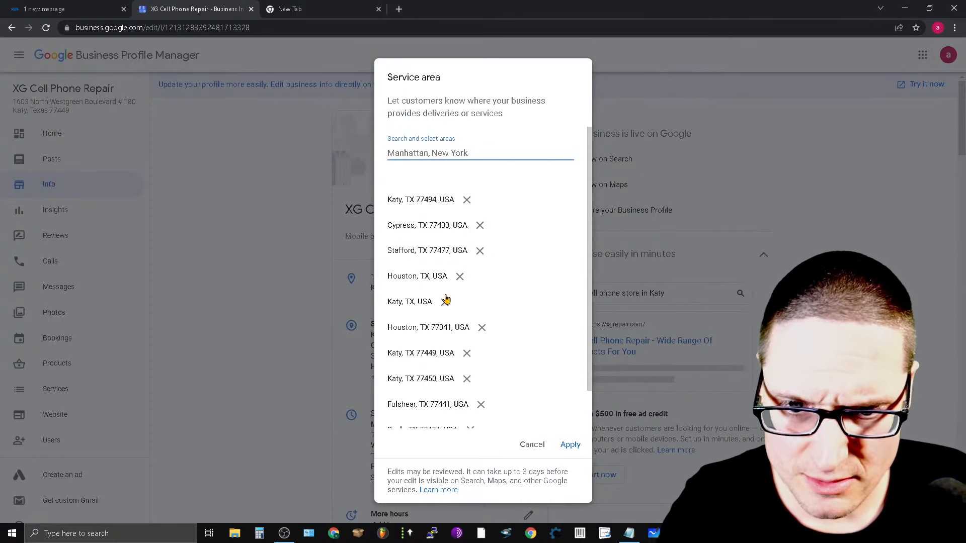
click(480, 226)
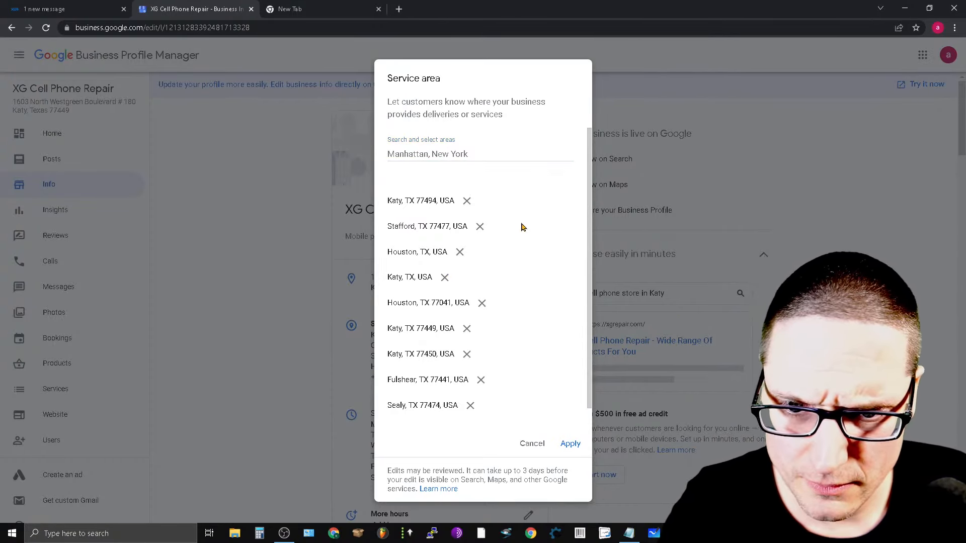
click(480, 227)
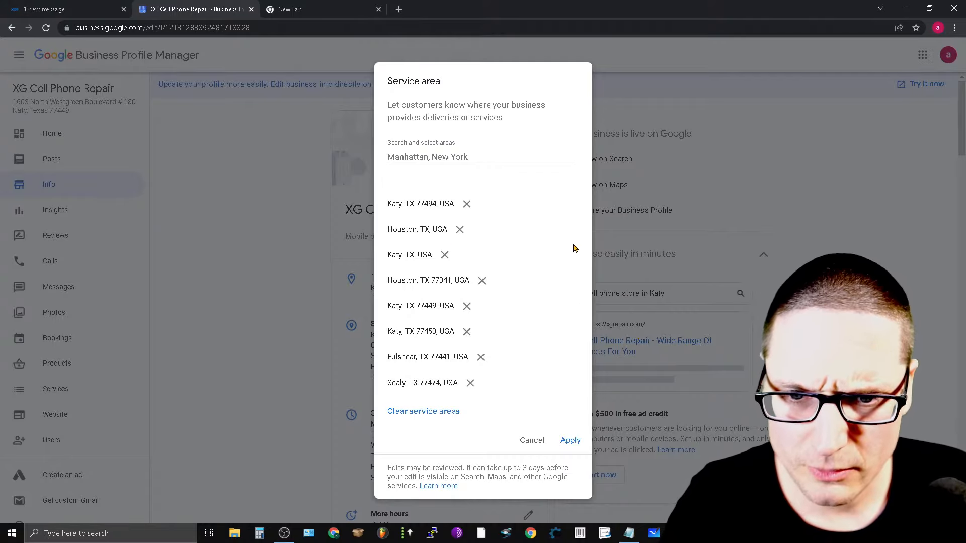
click(460, 230)
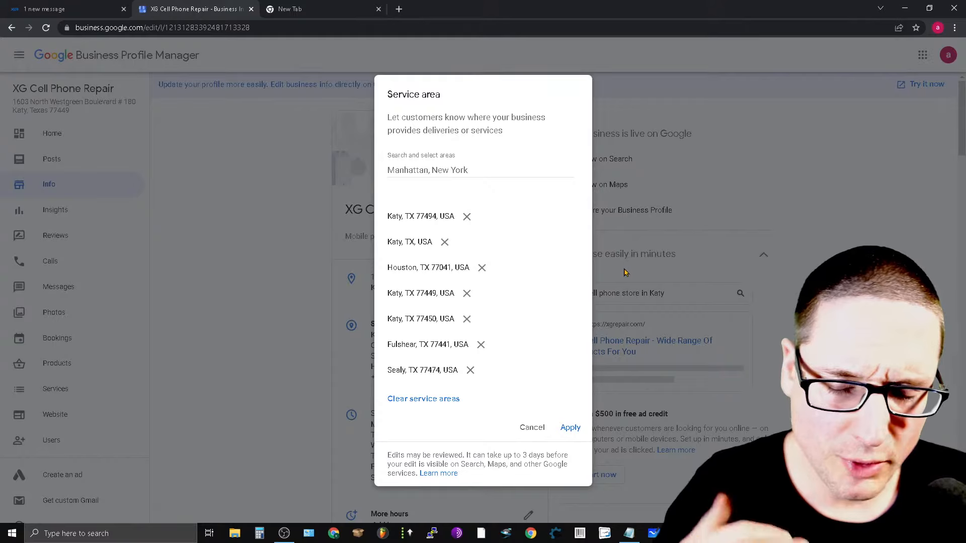
click(481, 270)
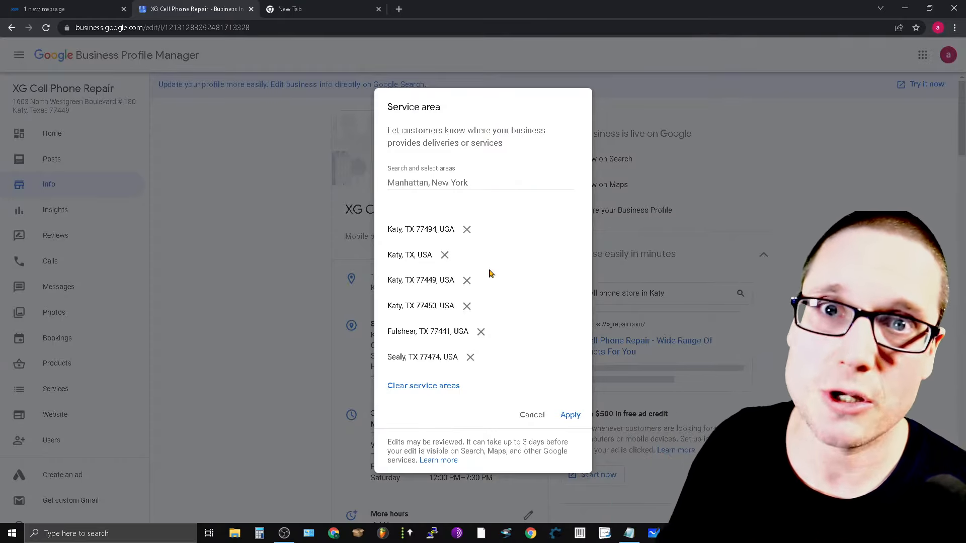
click(482, 332)
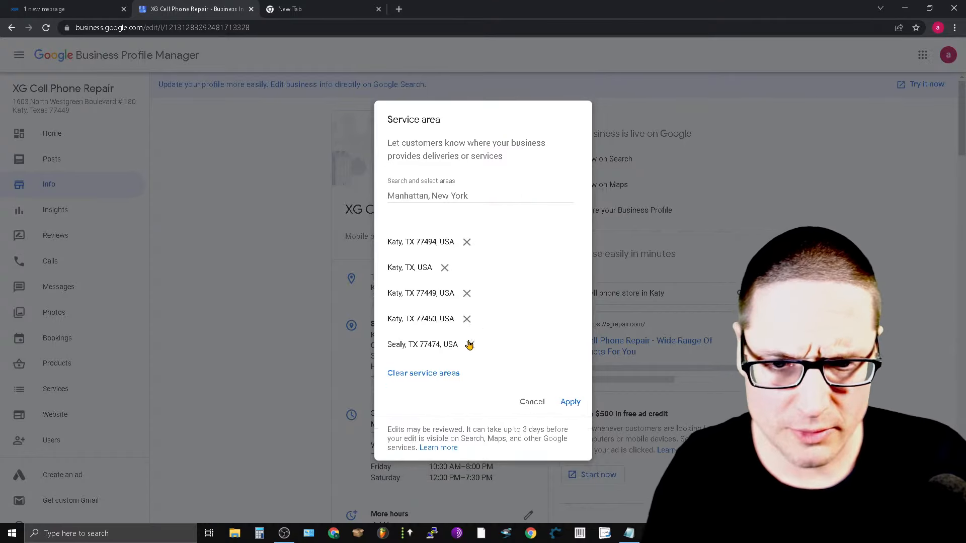
click(468, 345)
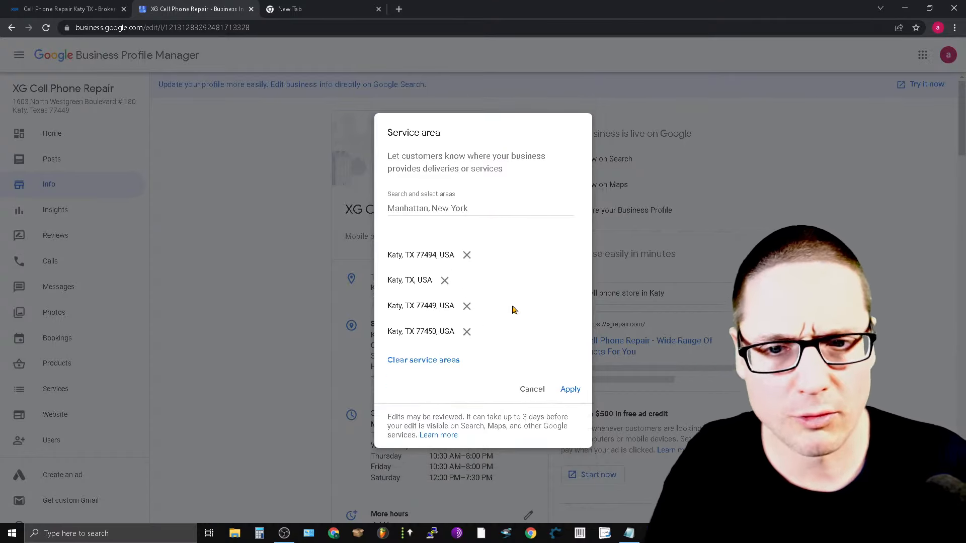
- Add Texas, USA to the service areas
click(423, 207)
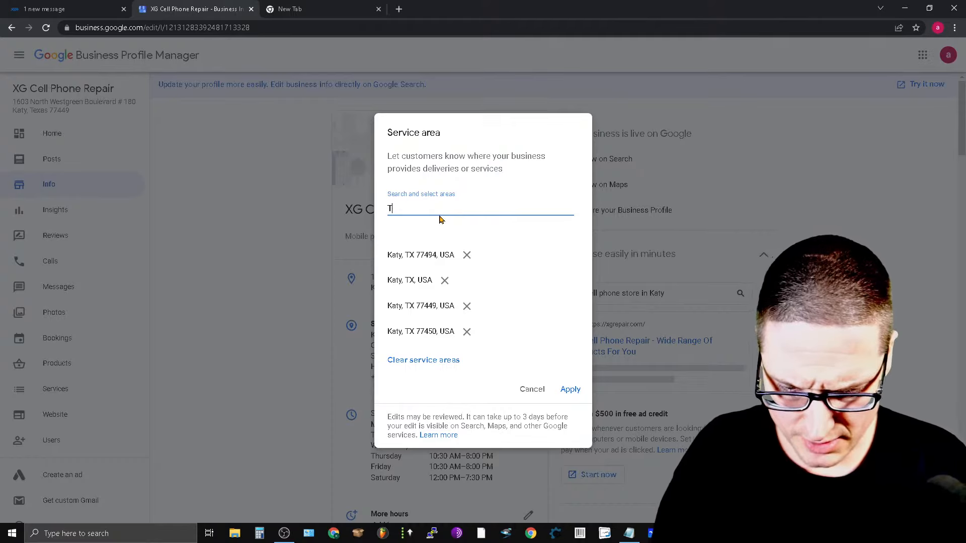
text(exas)
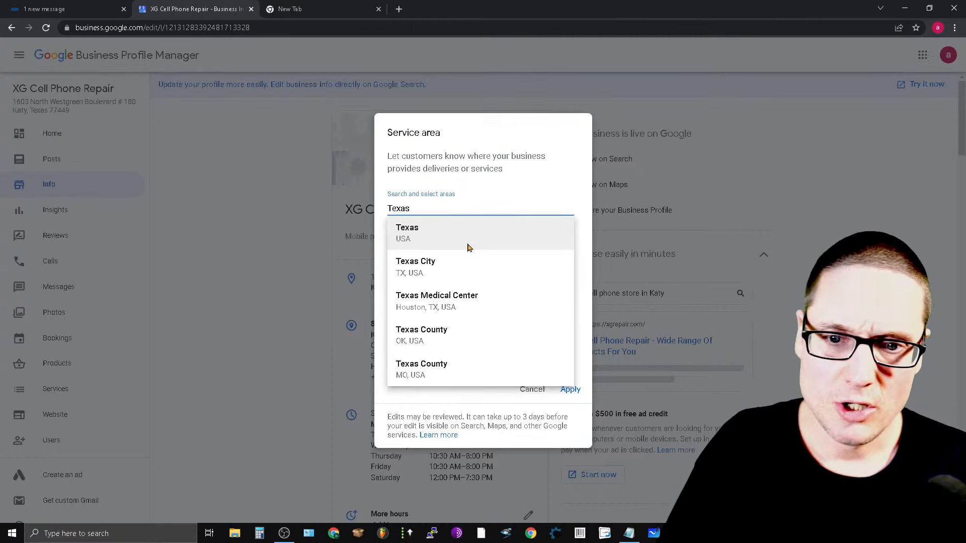
click(435, 248)
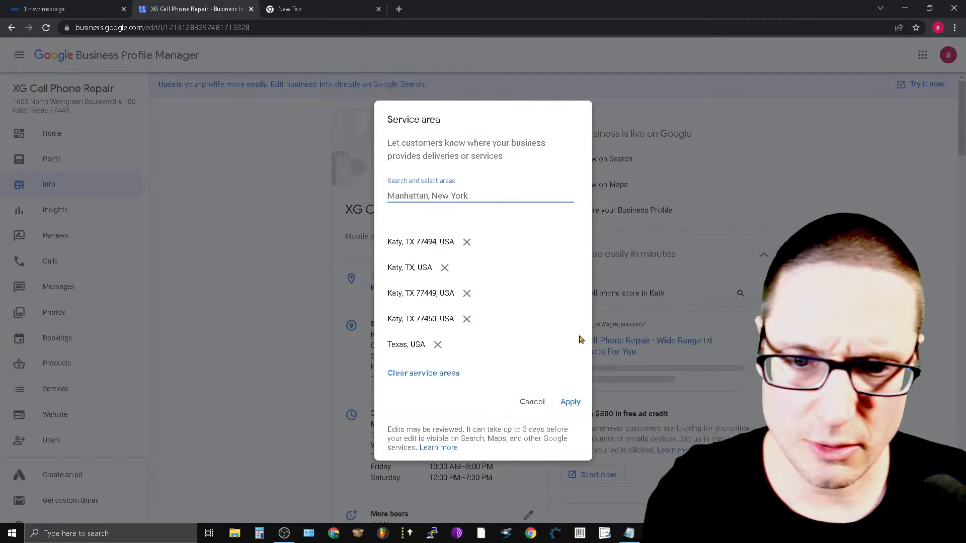
- Remove the Katy service areas with ZIP codes 77494, 77449 and 77450, and apply the change
click(467, 242)
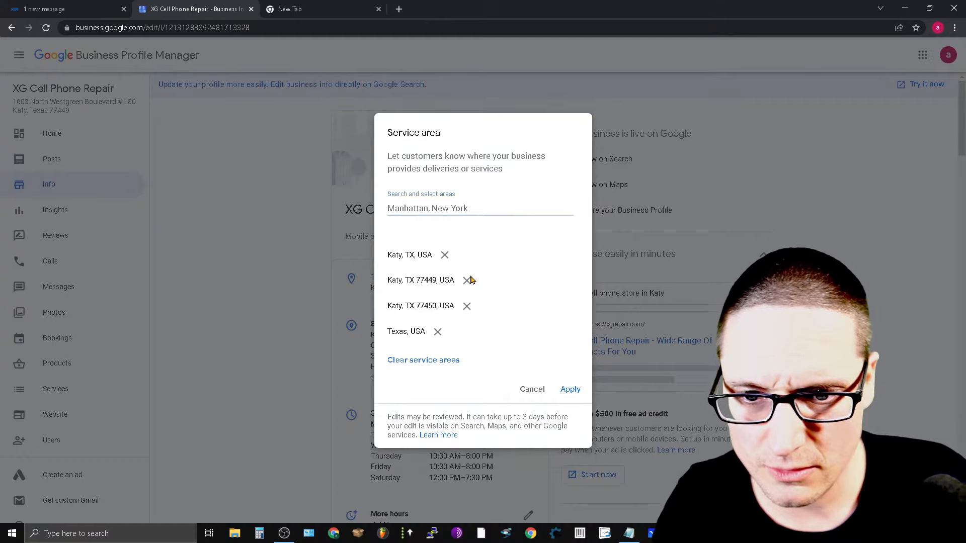
click(467, 281)
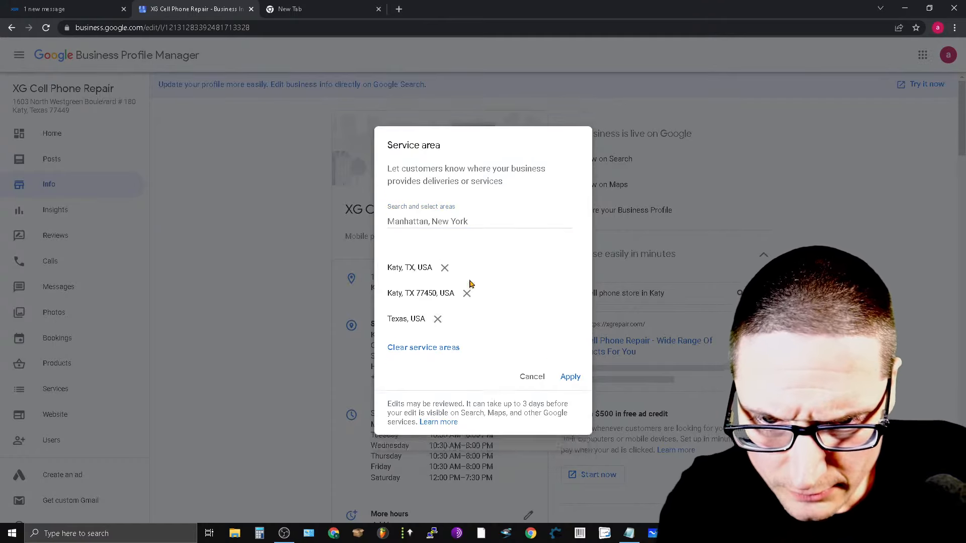
click(467, 294)
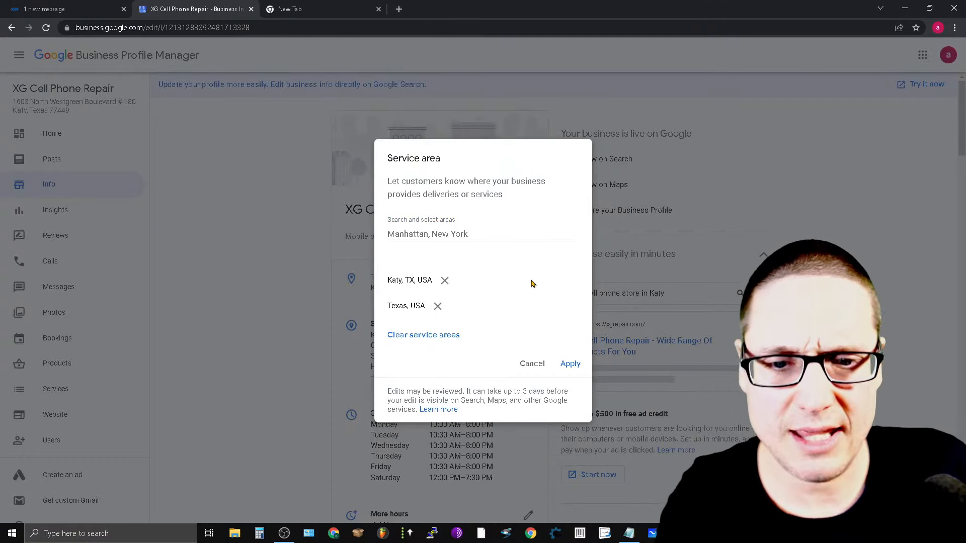
click(570, 363)
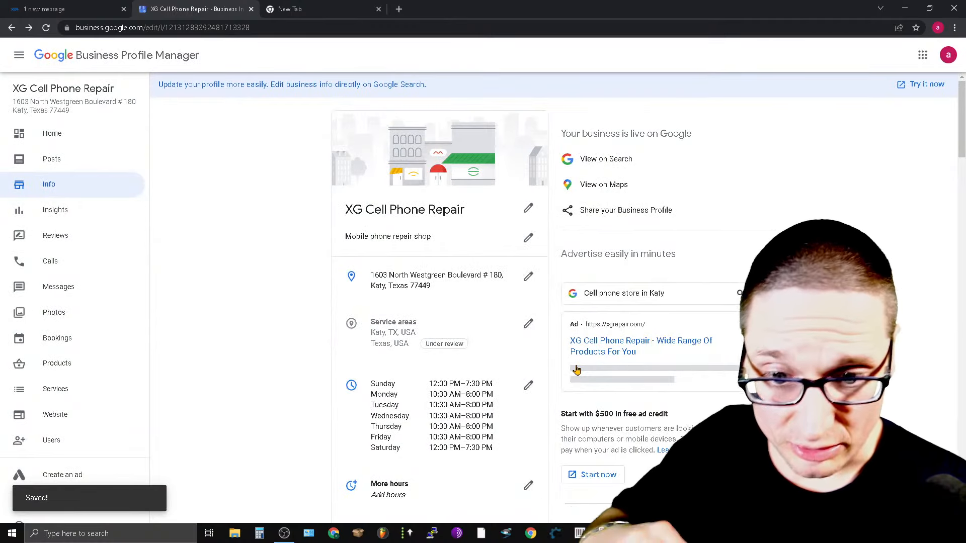
- Switch to the business website's Katy cell phone repair page and reset its zoom to 100%
scroll(526, 447, down, 3)
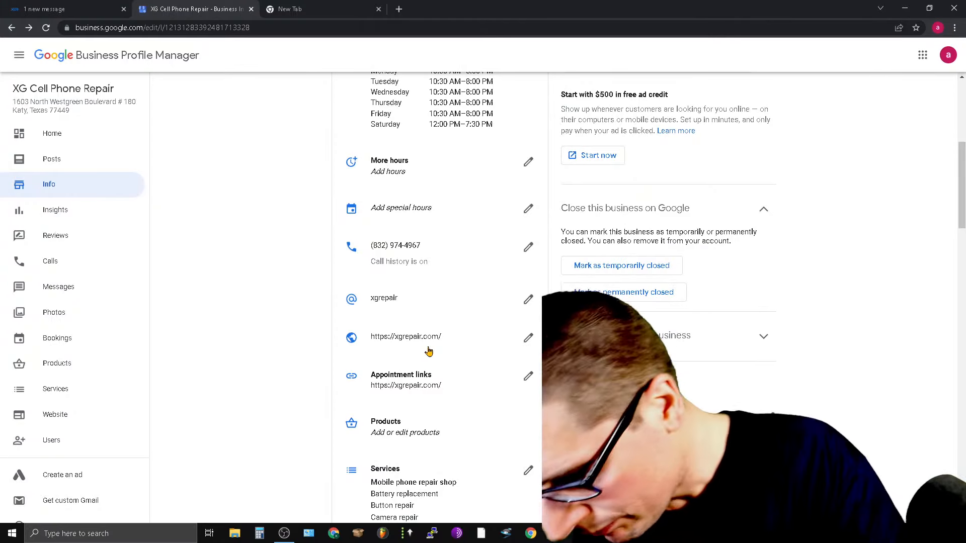
click(39, 7)
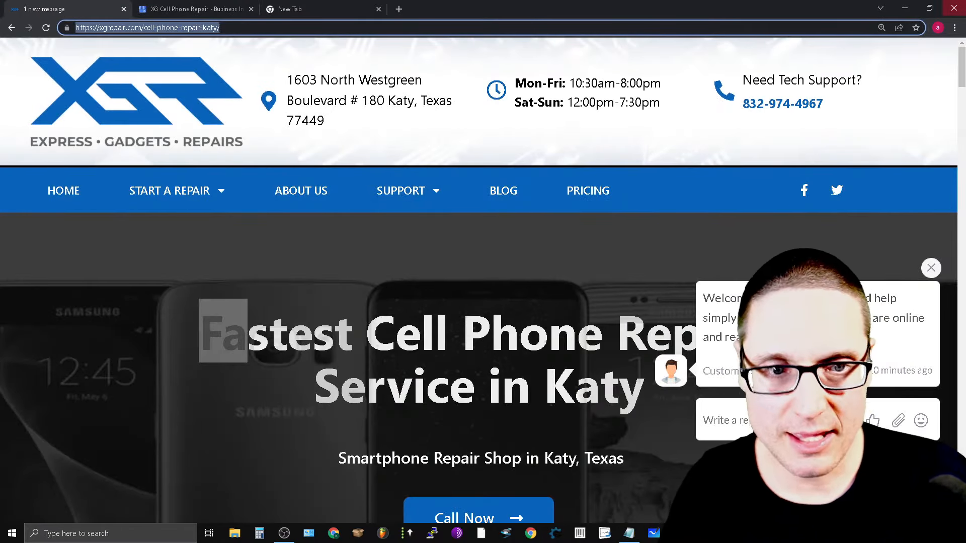
click(955, 28)
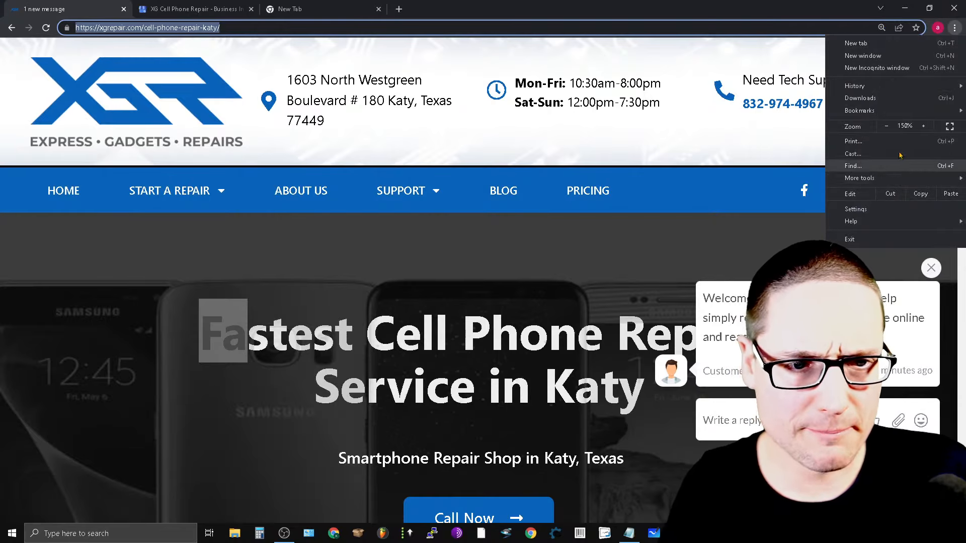
click(886, 127)
click(887, 127)
click(886, 127)
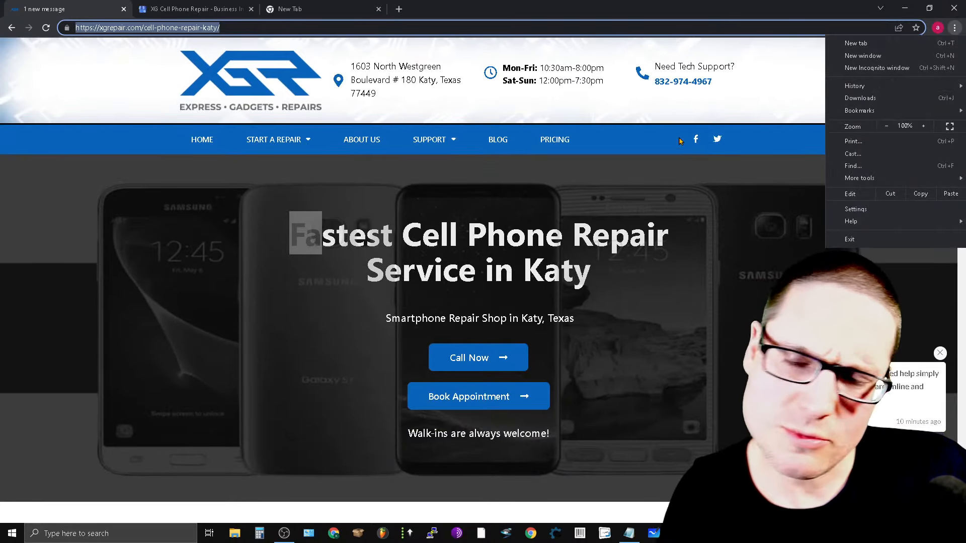
click(586, 154)
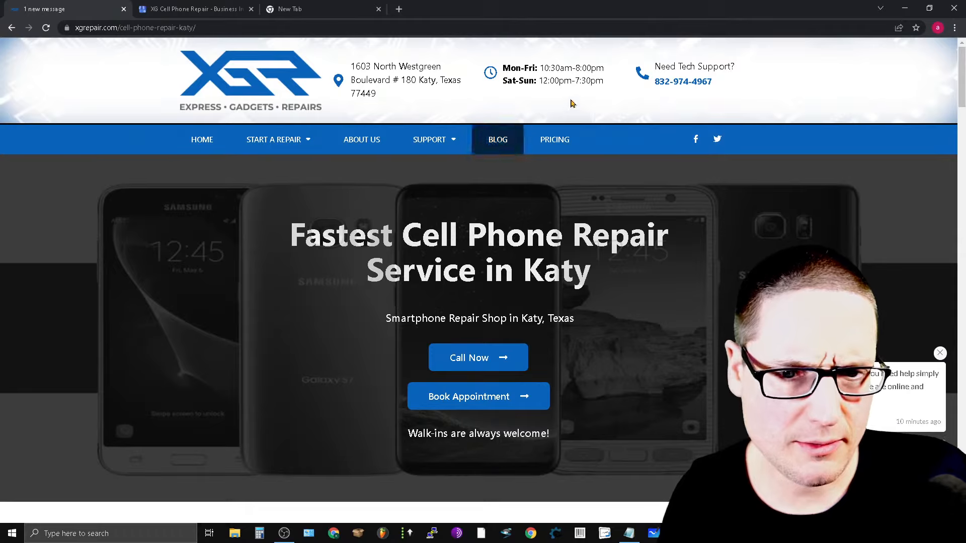
- Open the website's contact page and copy its URL
mouse_move(443, 144)
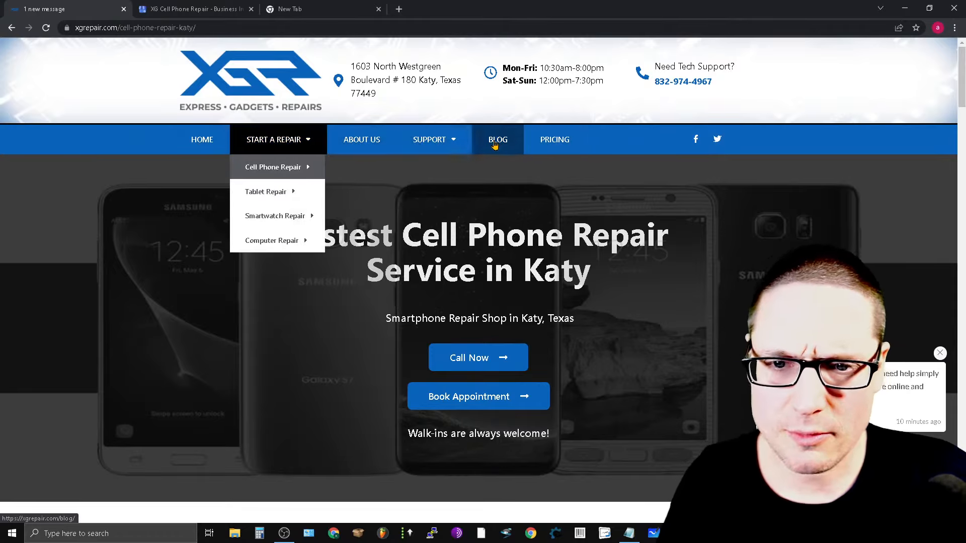
click(420, 168)
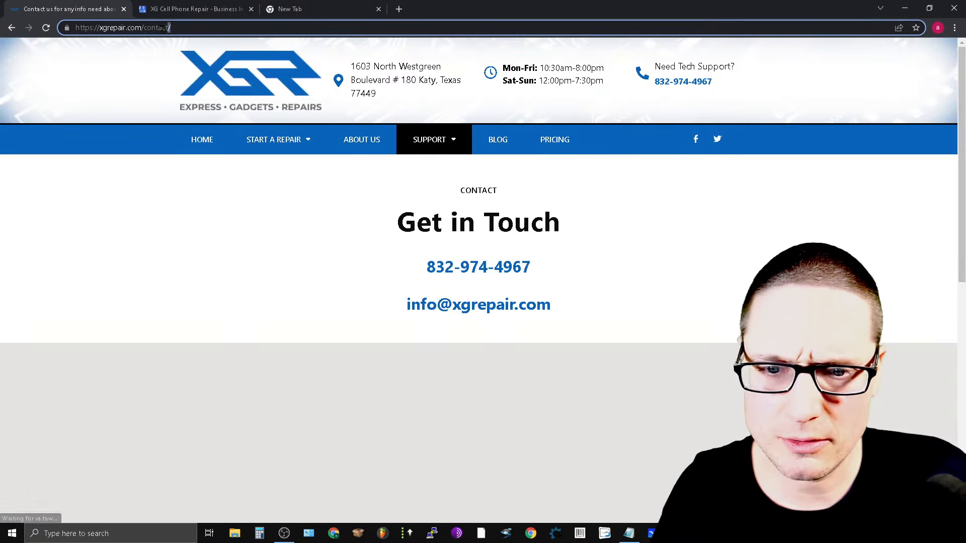
right_click(162, 29)
click(129, 28)
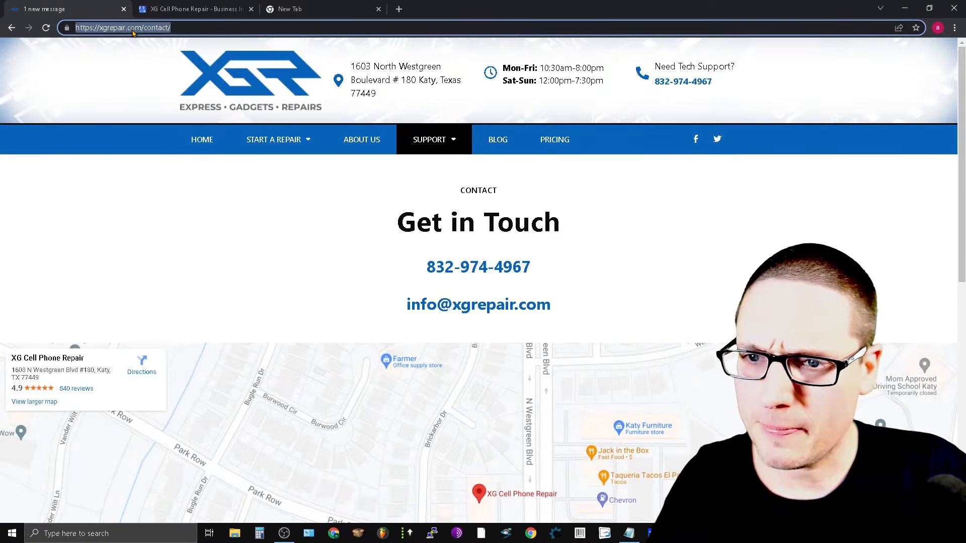
right_click(130, 27)
click(151, 104)
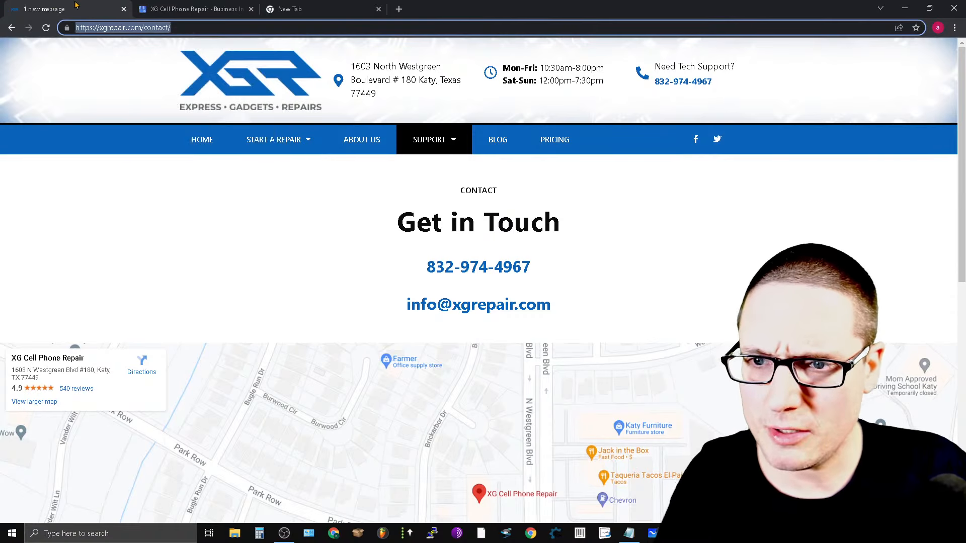
click(199, 6)
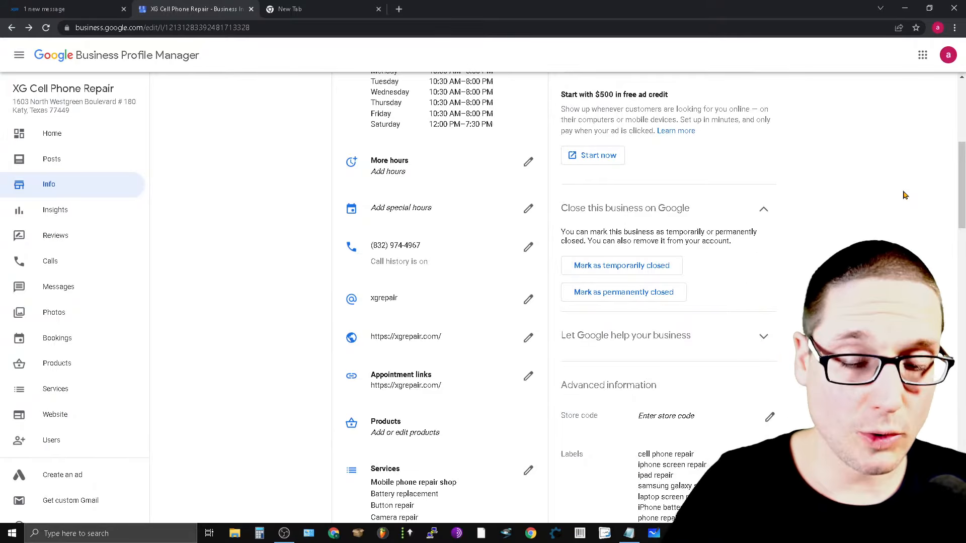
click(527, 377)
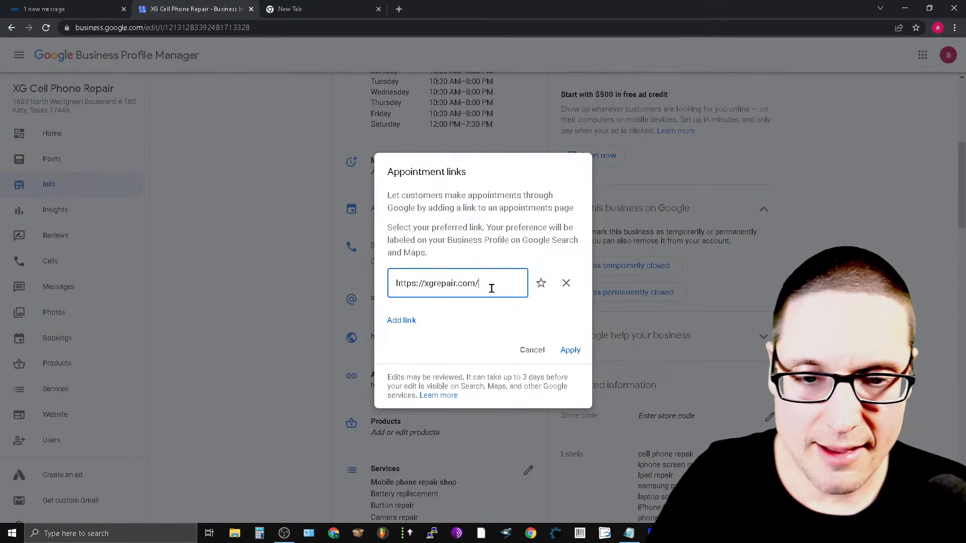
key(ctrl+a)
key(ctrl+v)
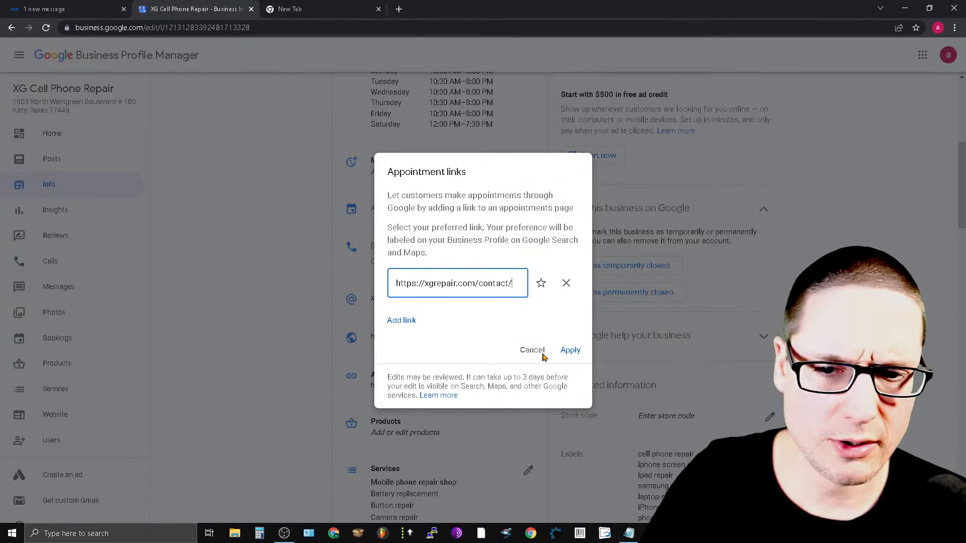
click(541, 283)
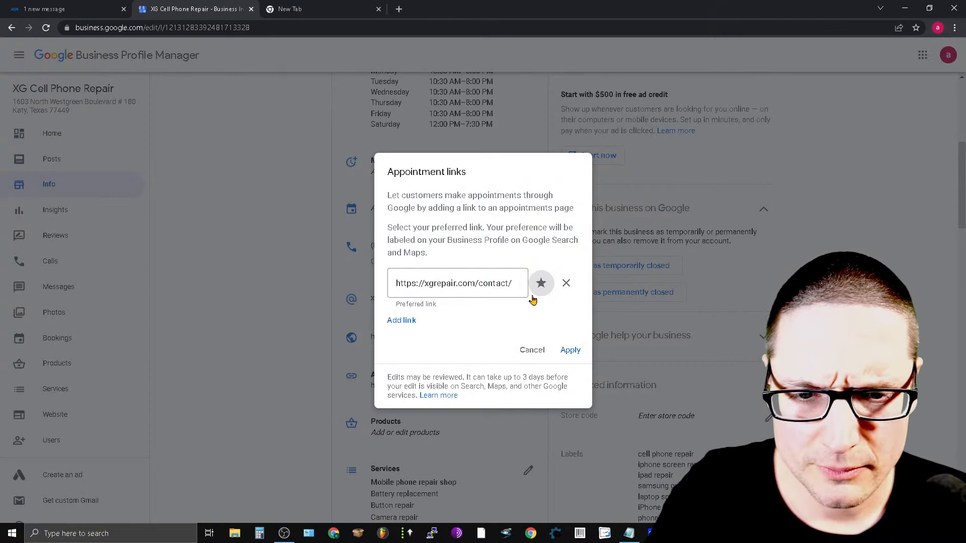
click(573, 351)
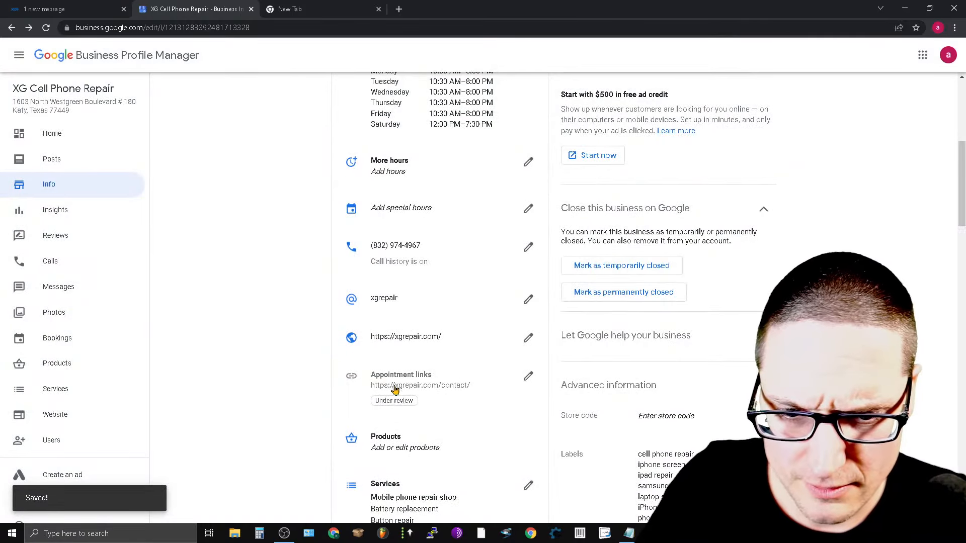
- Open the profile's services for editing and review the listed repairs, prices and descriptions
scroll(548, 439, down, 3)
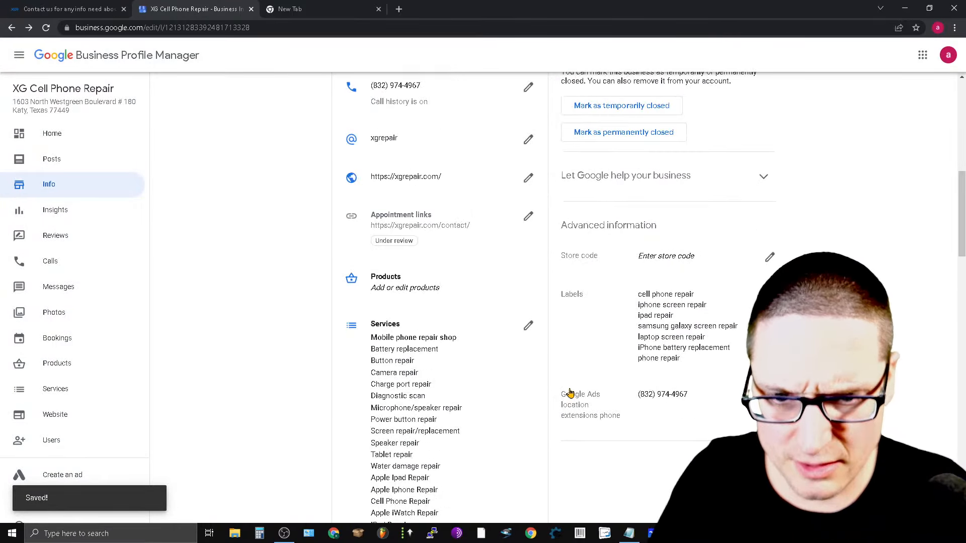
click(528, 326)
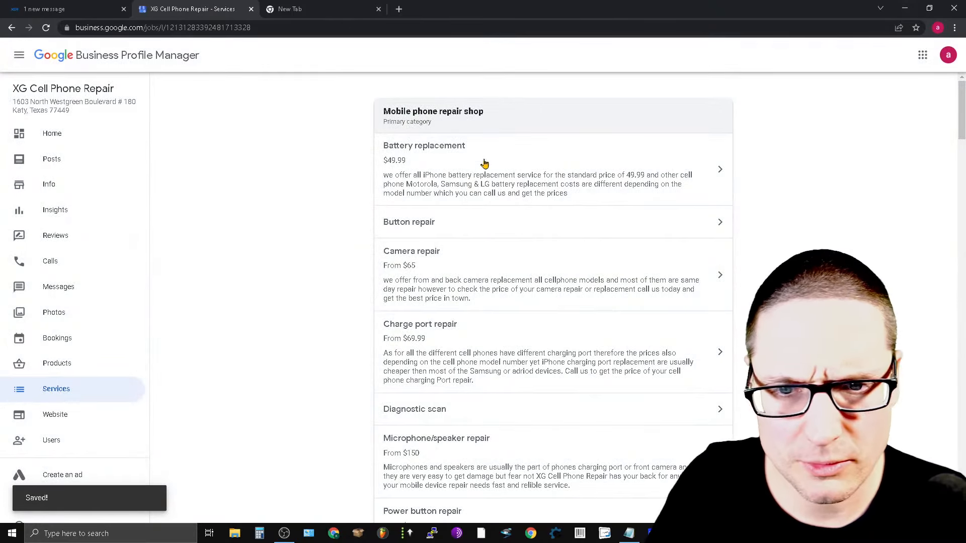
scroll(486, 318, down, 6)
scroll(480, 322, up, 6)
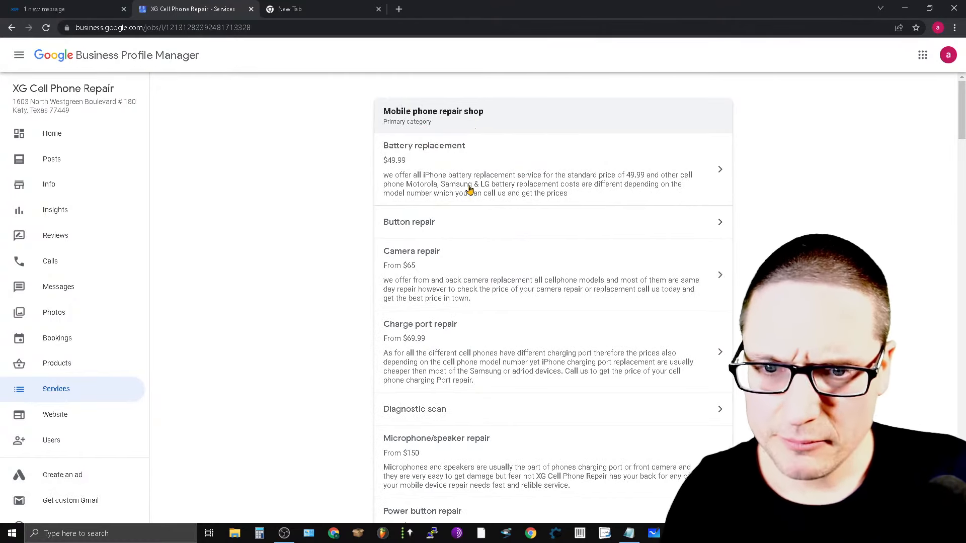
- Search Google for "phone repair service"
click(326, 5)
click(400, 209)
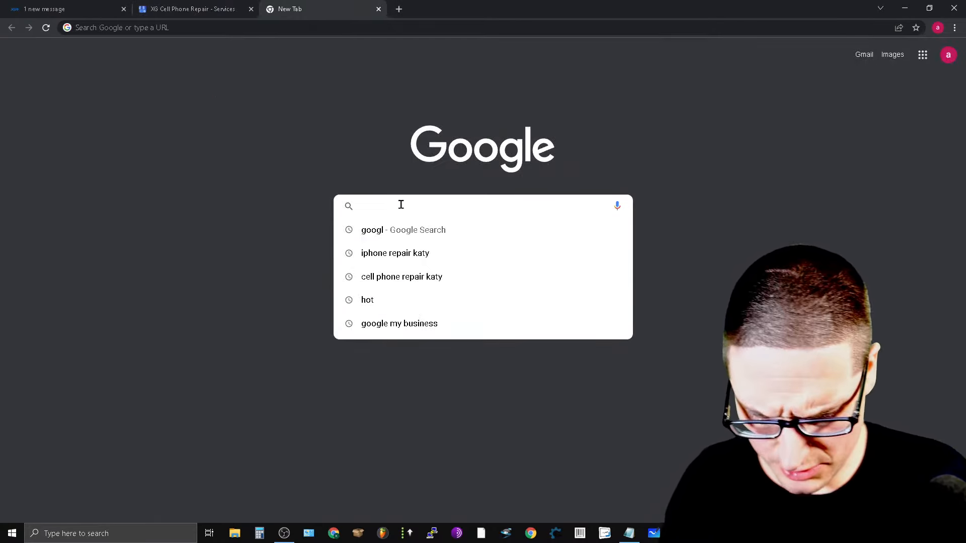
text(phone repai)
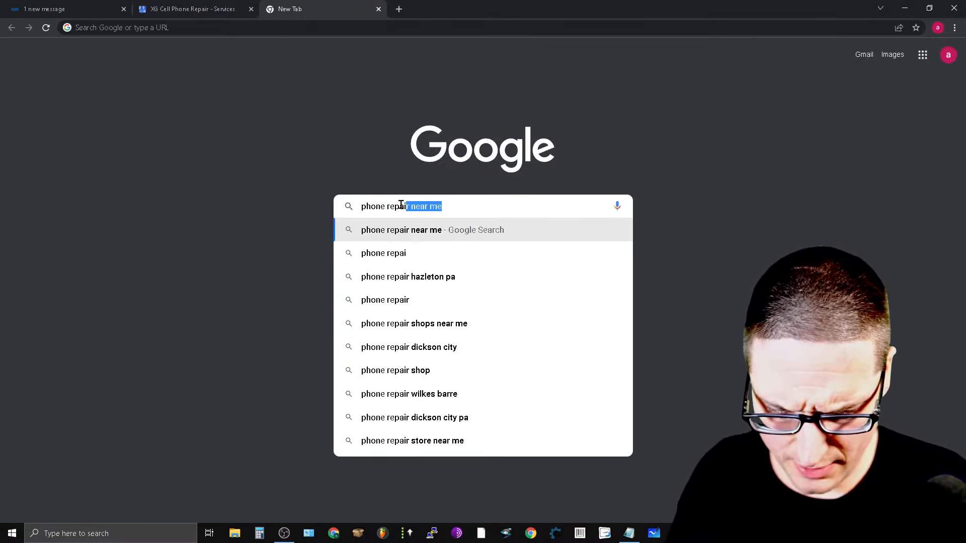
text(r service)
key(Return)
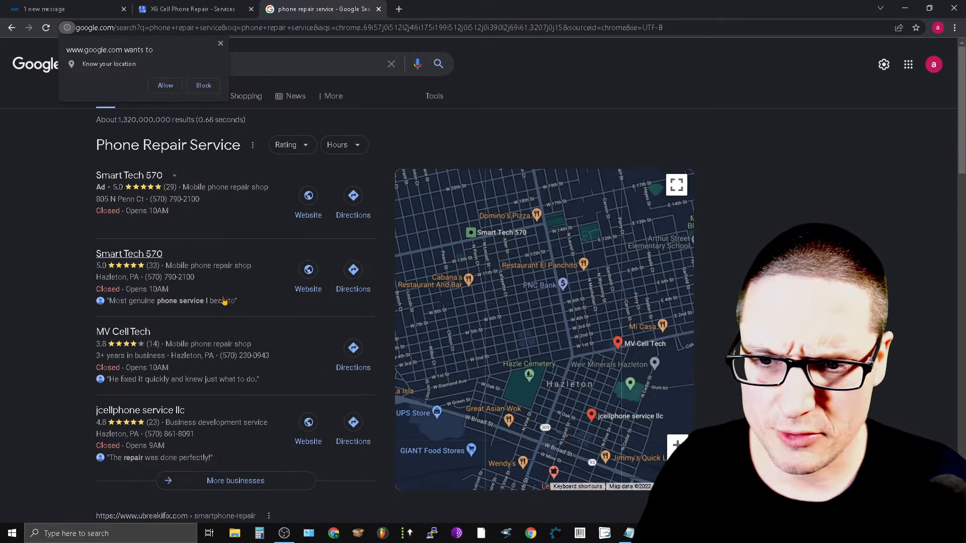
- Open Smart Tech 570's Google reviews and start a review with a five-star rating
click(186, 272)
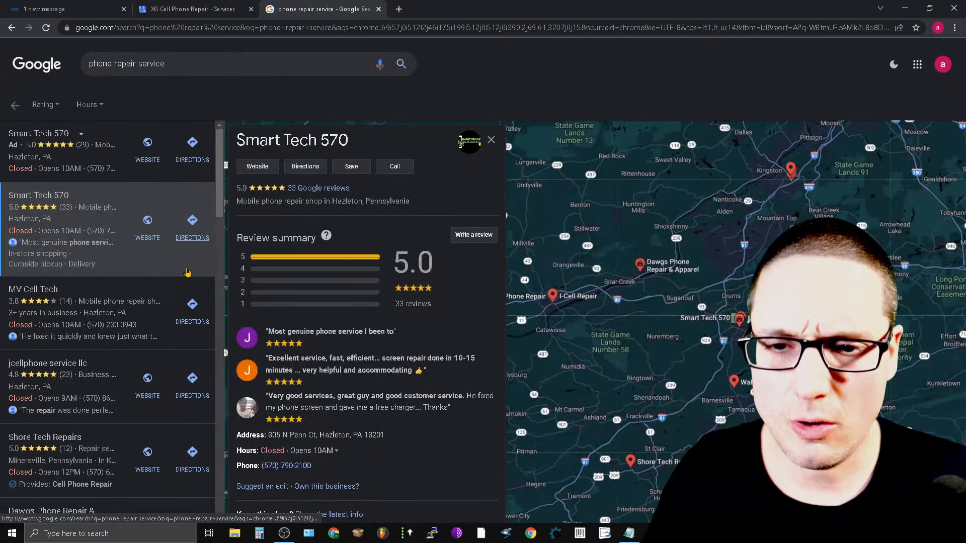
click(313, 188)
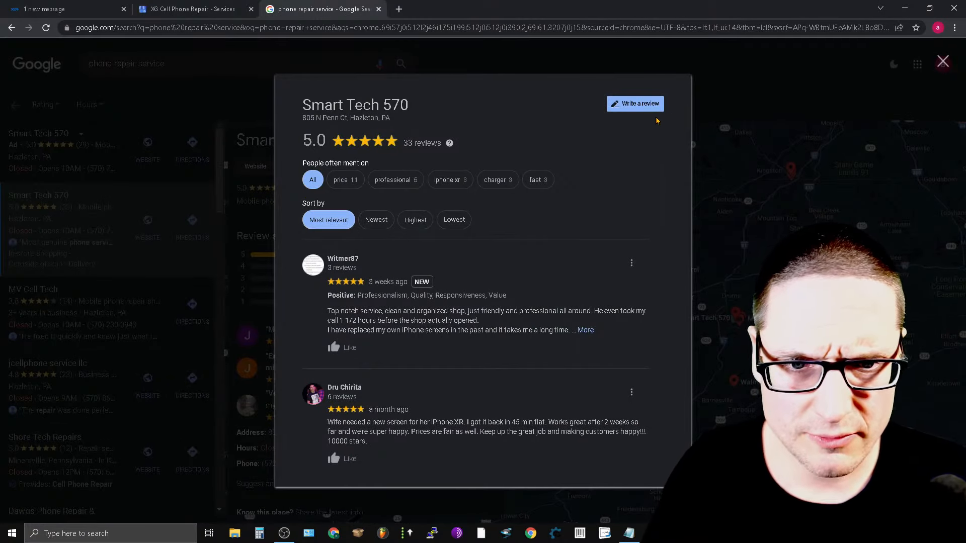
click(635, 104)
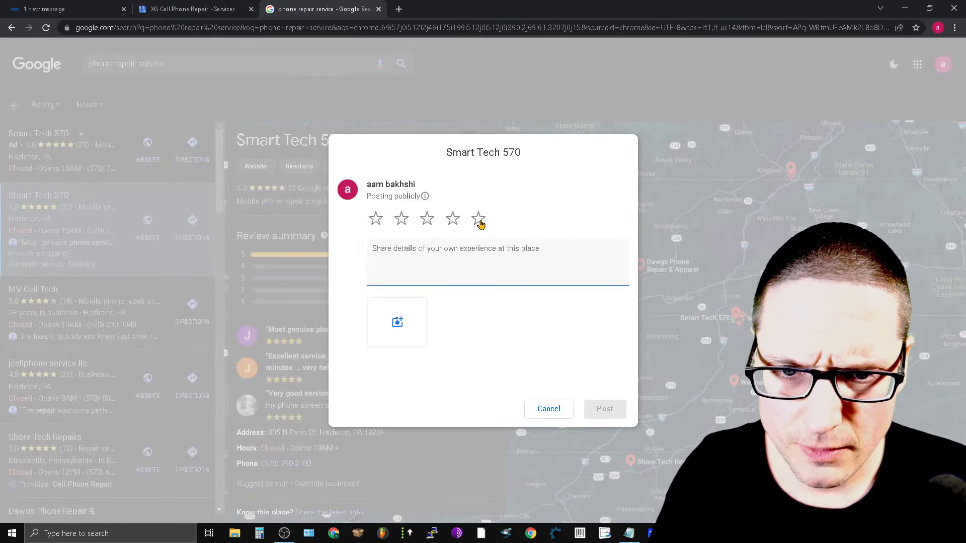
click(483, 223)
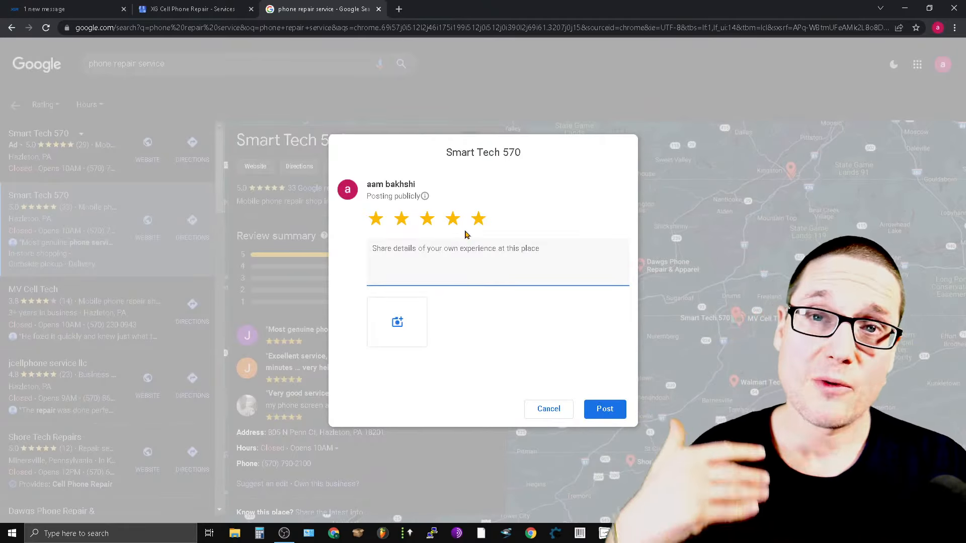
- Search Google for "plumber houston" in a separate tab
click(153, 6)
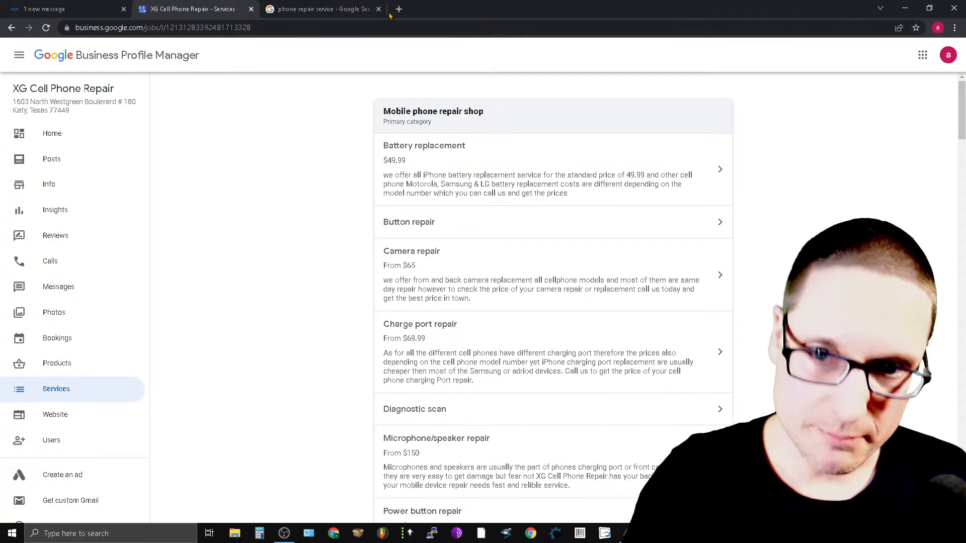
click(408, 8)
click(447, 210)
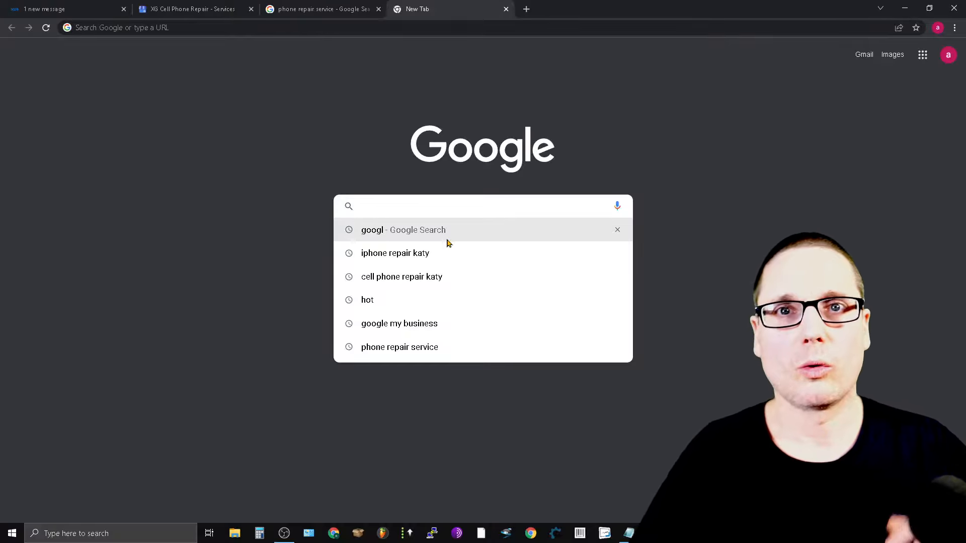
text(plum)
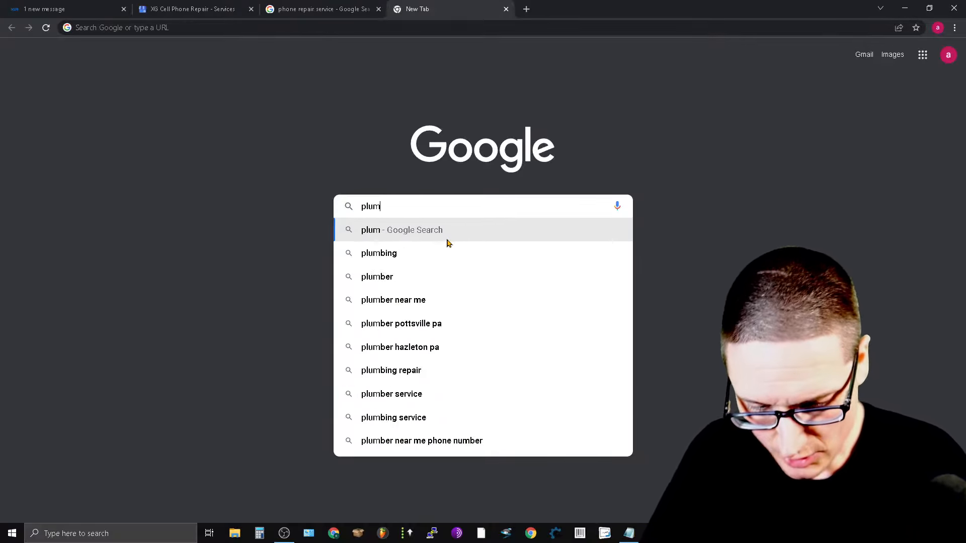
text(ber houston)
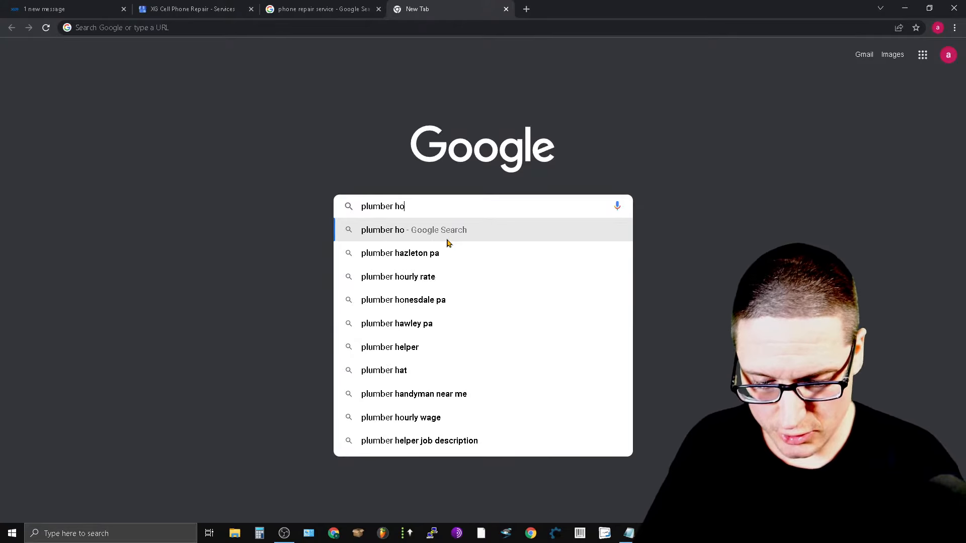
key(Return)
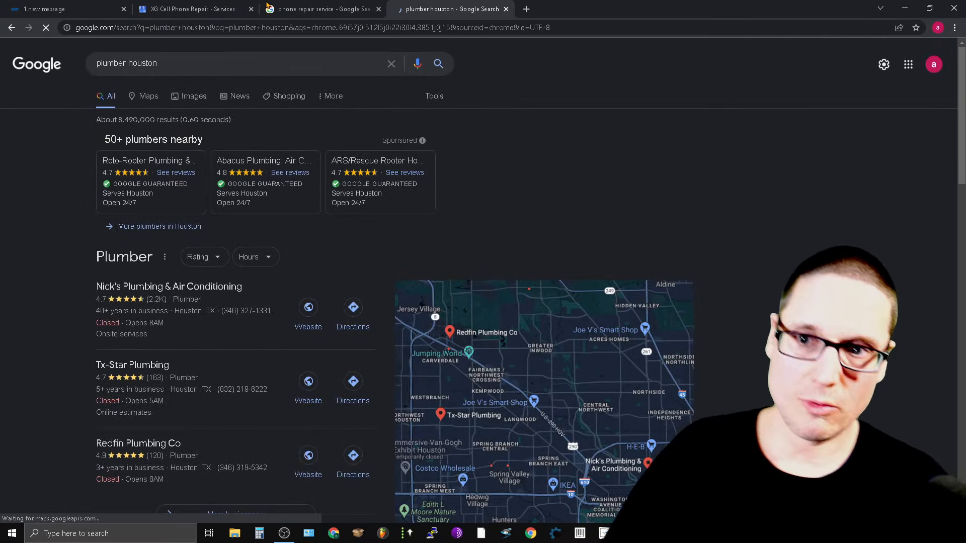
- Cancel the Smart Tech 570 review and examine XG Cell Phone Repair's full services list, primary category and business info
click(306, 10)
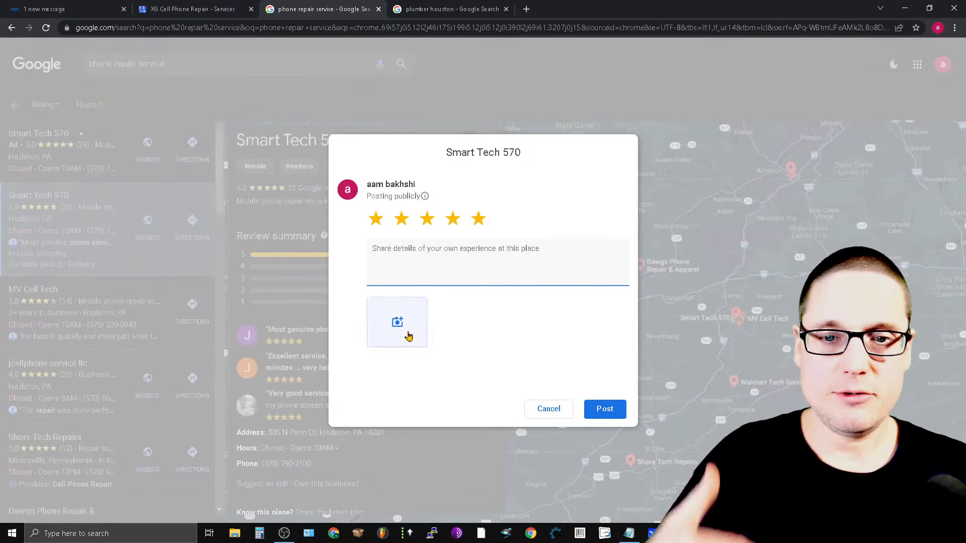
click(549, 409)
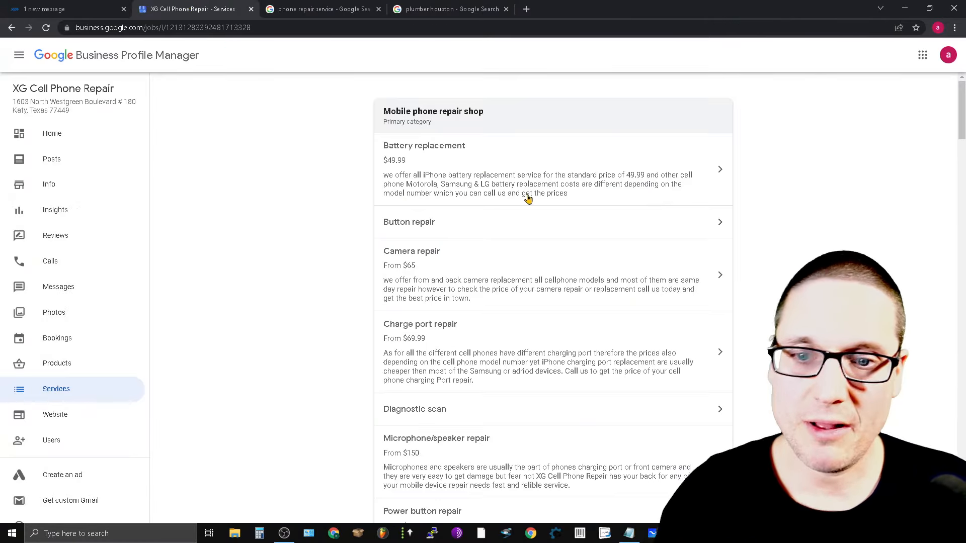
scroll(519, 291, down, 20)
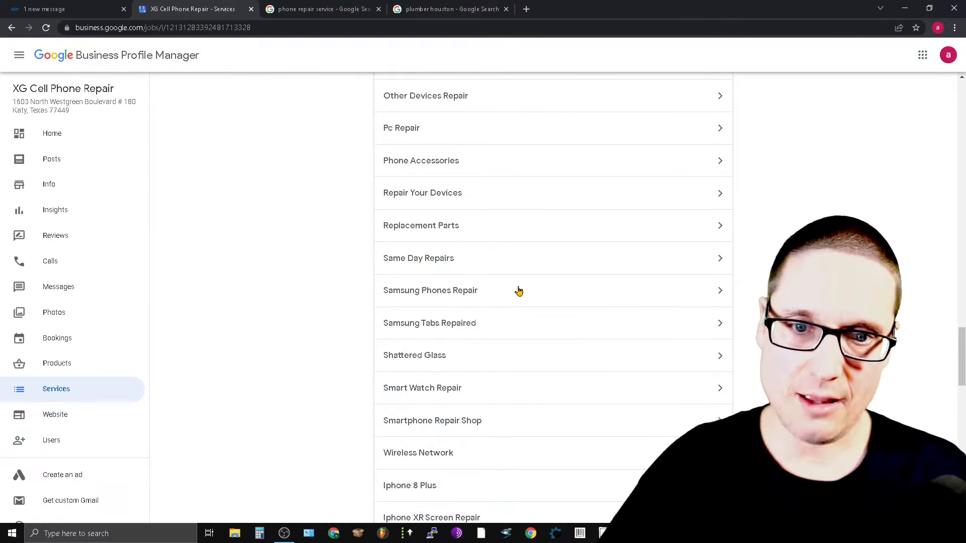
scroll(519, 291, up, 20)
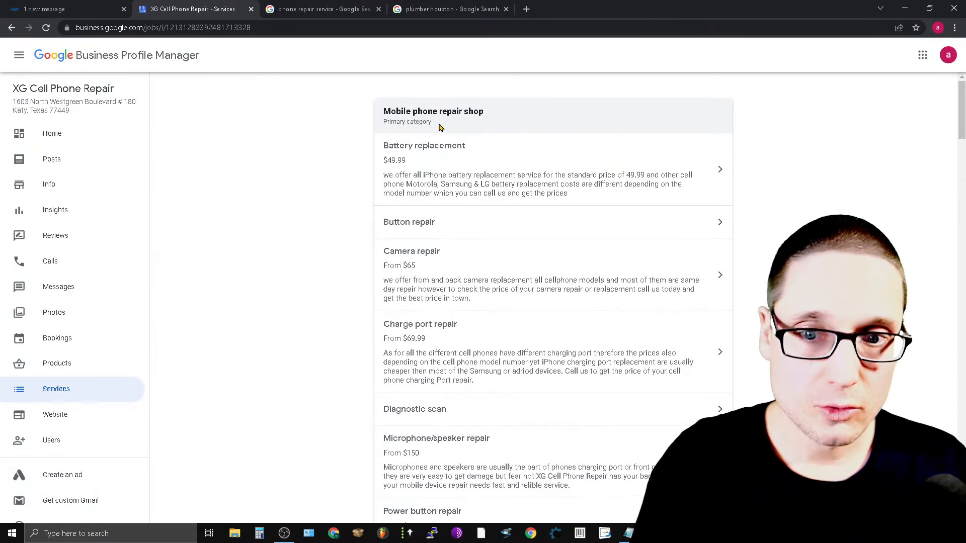
drag(433, 130, 378, 127)
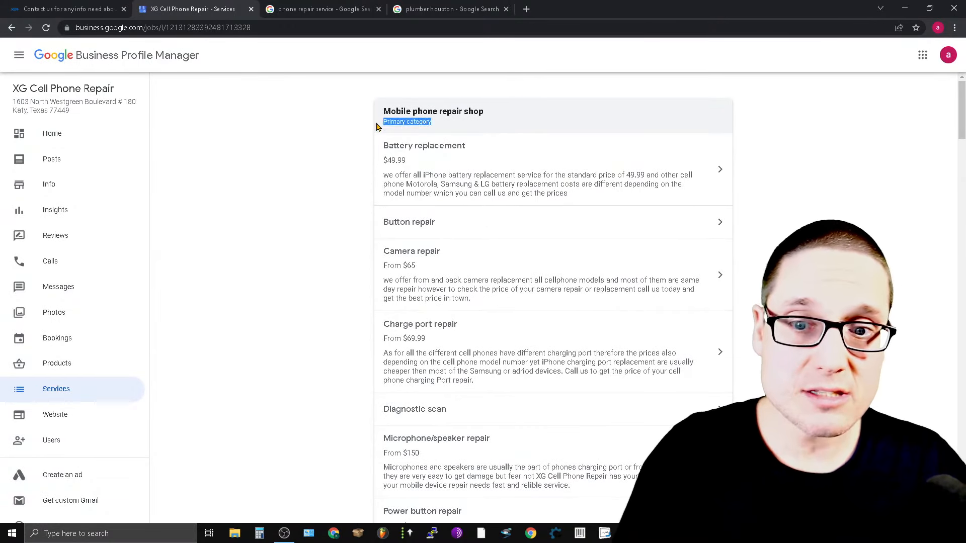
click(60, 194)
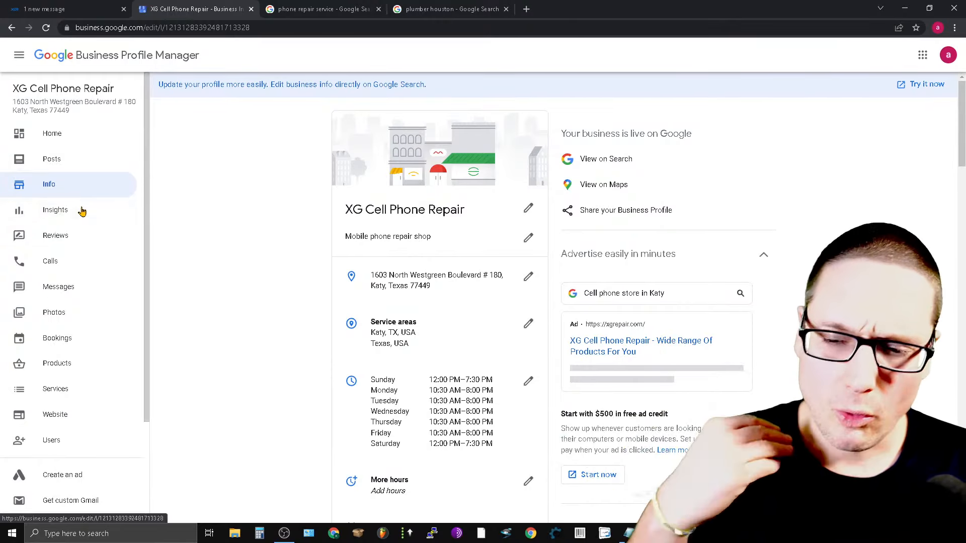
click(75, 397)
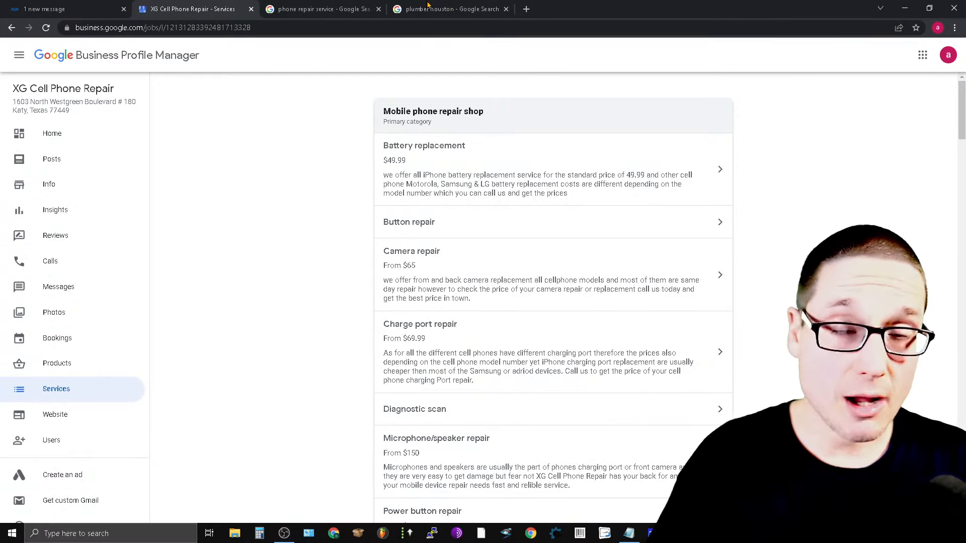
- Open the reviews of Nick's Plumbing & Air Conditioning from the plumber results and bring up its review form with the public posting details
click(429, 6)
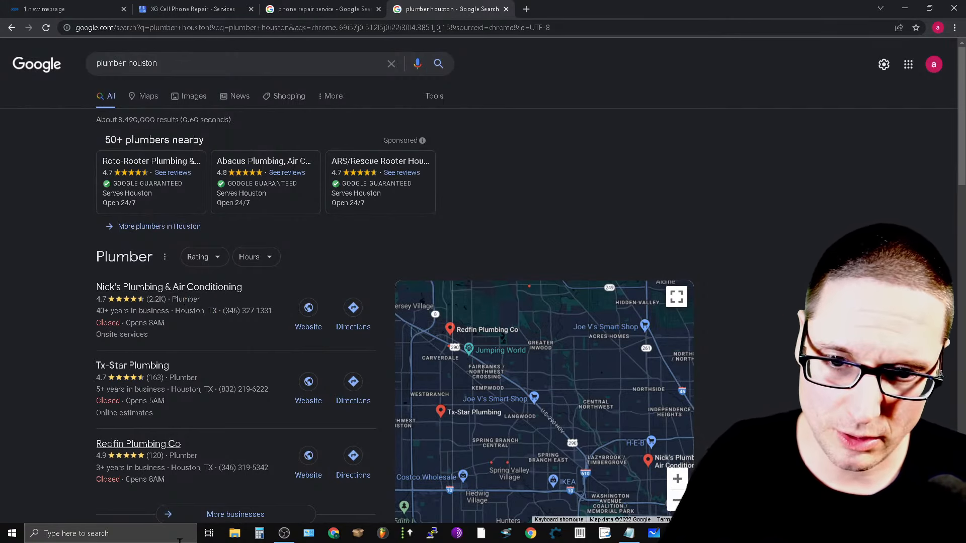
click(183, 295)
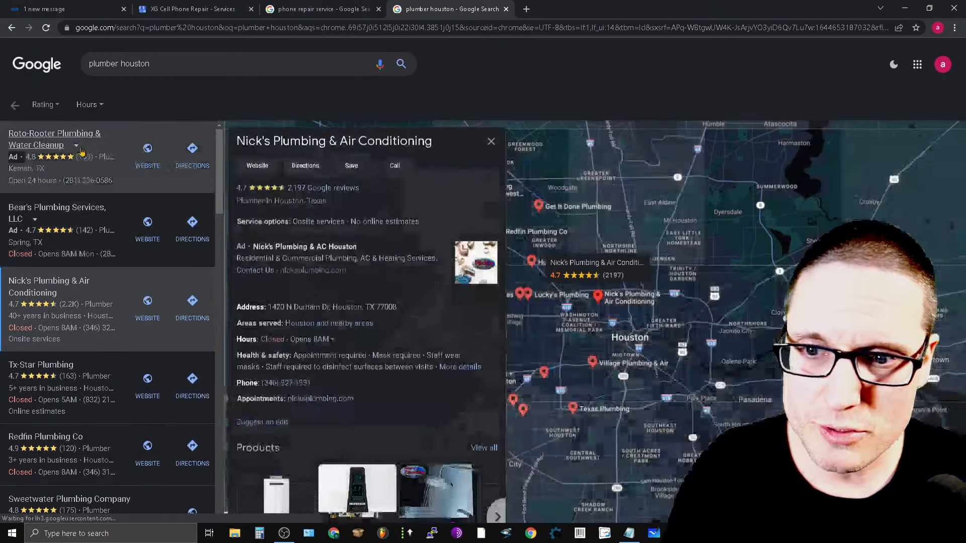
click(323, 187)
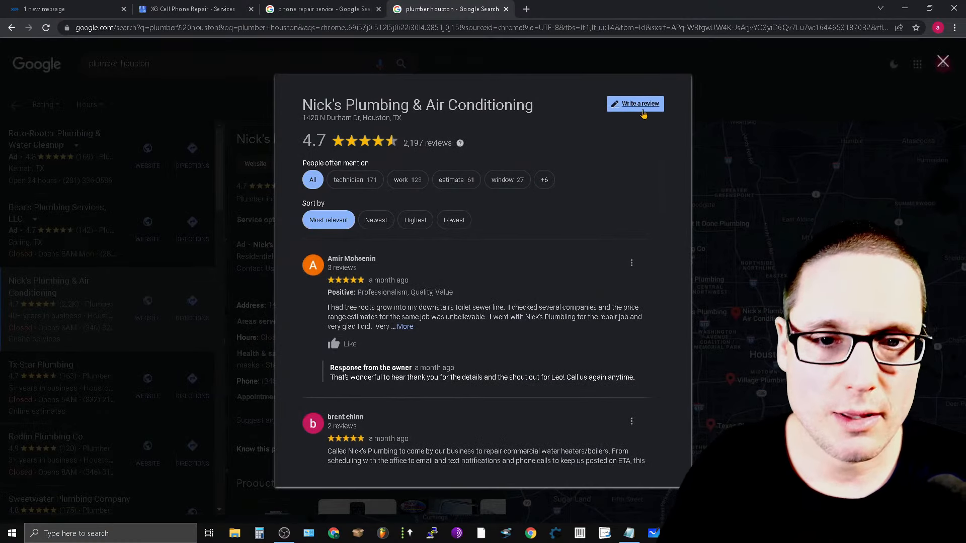
click(634, 103)
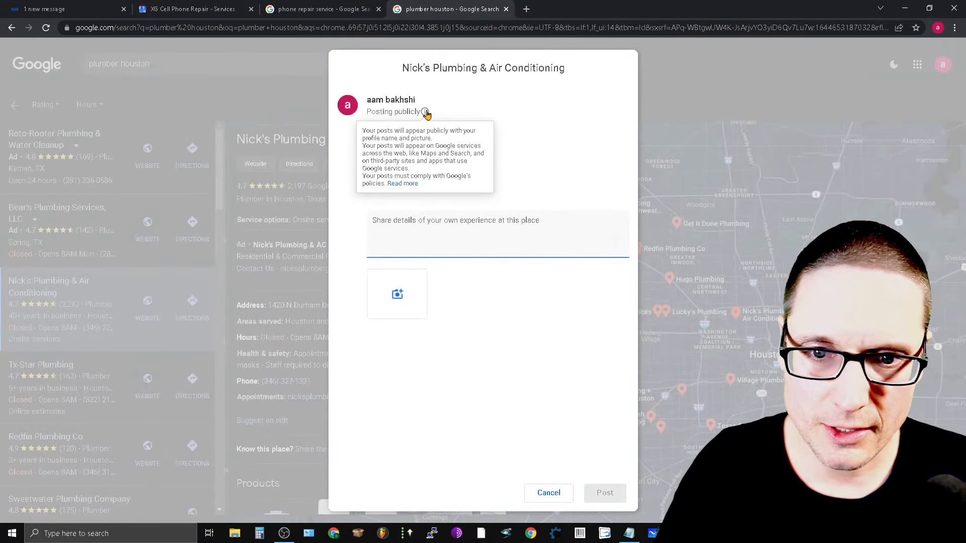
click(425, 113)
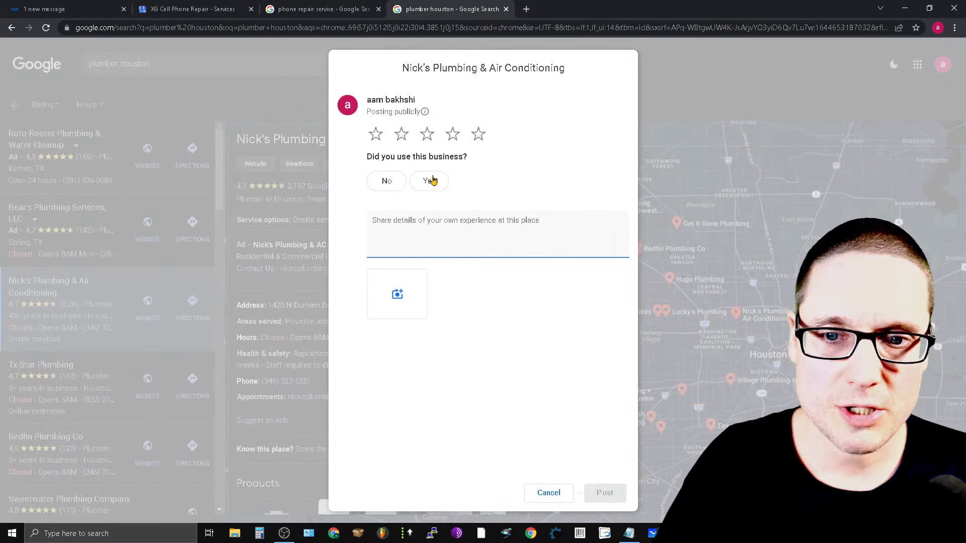
- Rate Nick's Plumbing five stars, mark it Professional, answer Yes to having used it, and show the full list of services performed
click(483, 143)
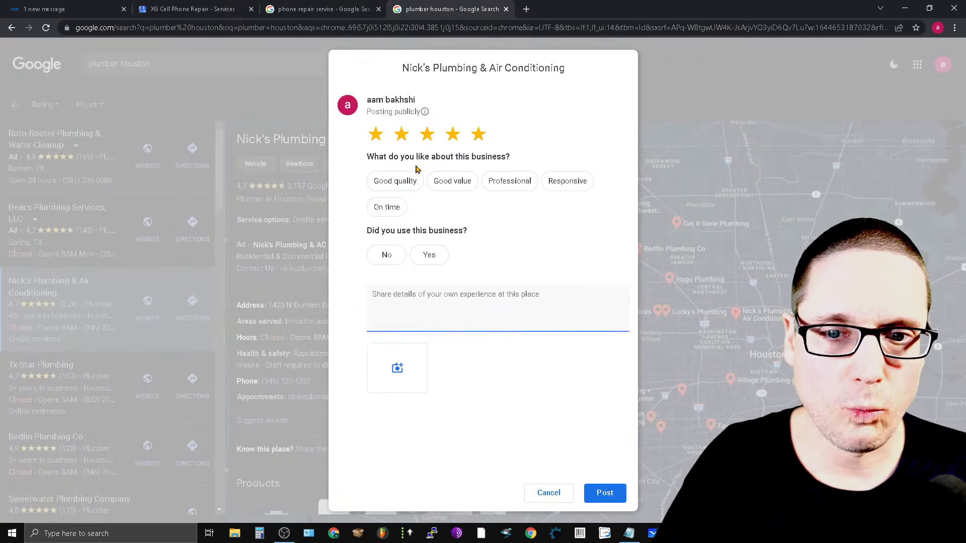
click(466, 185)
click(504, 181)
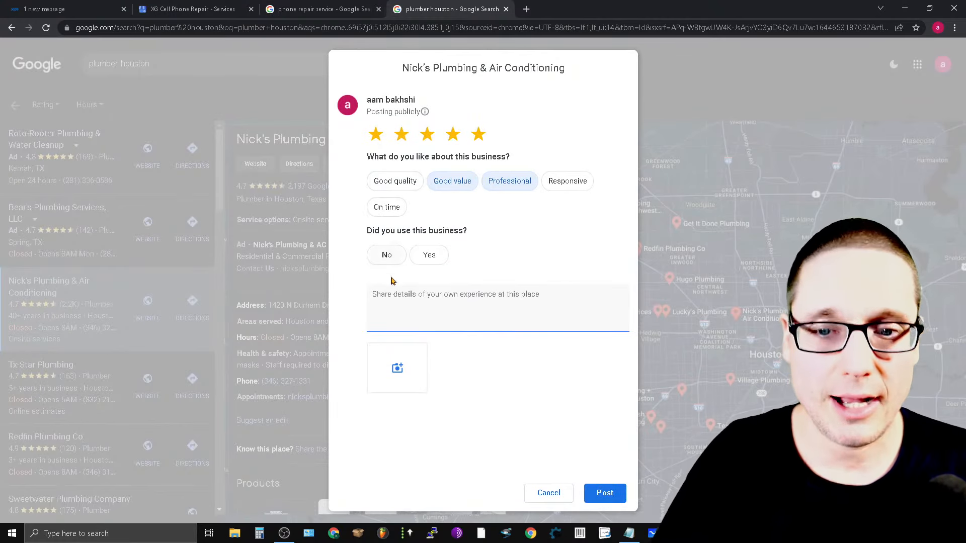
click(455, 182)
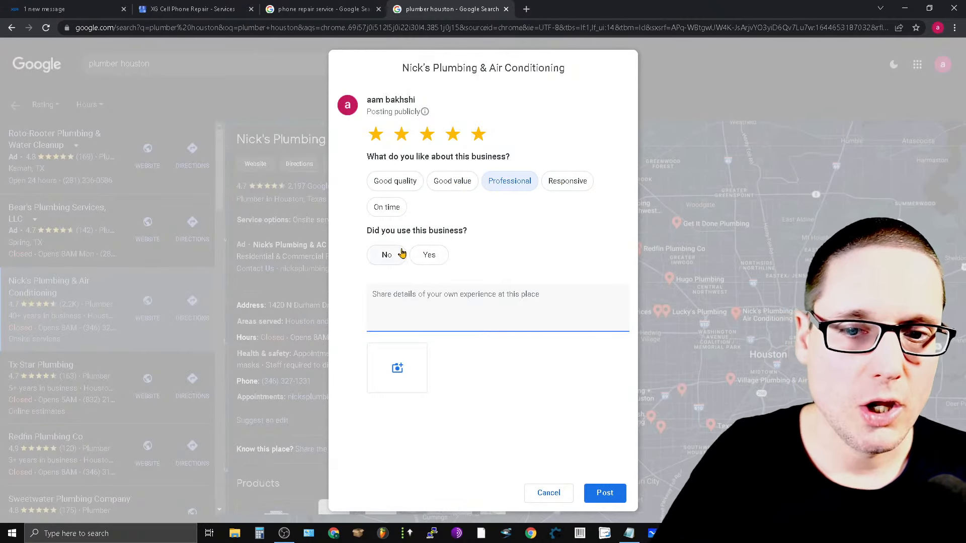
click(439, 259)
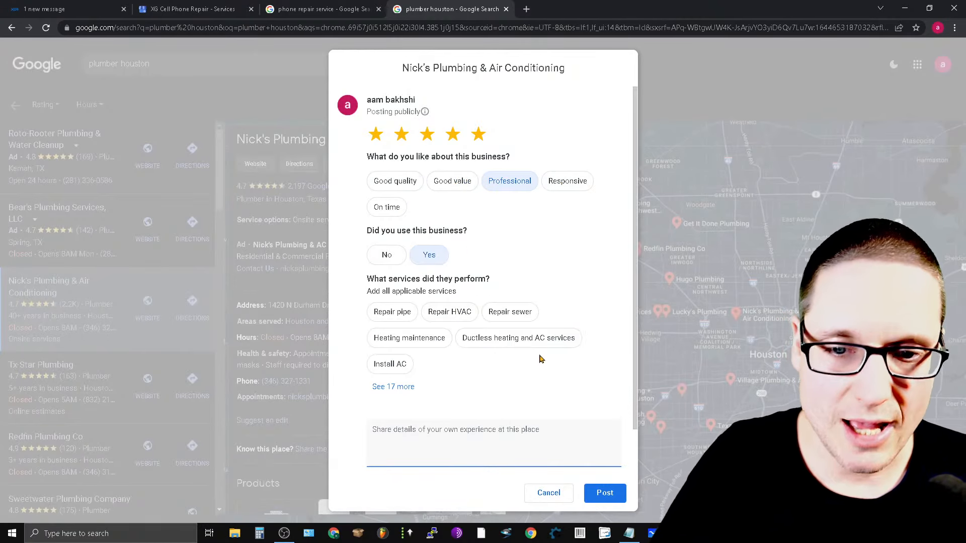
click(394, 387)
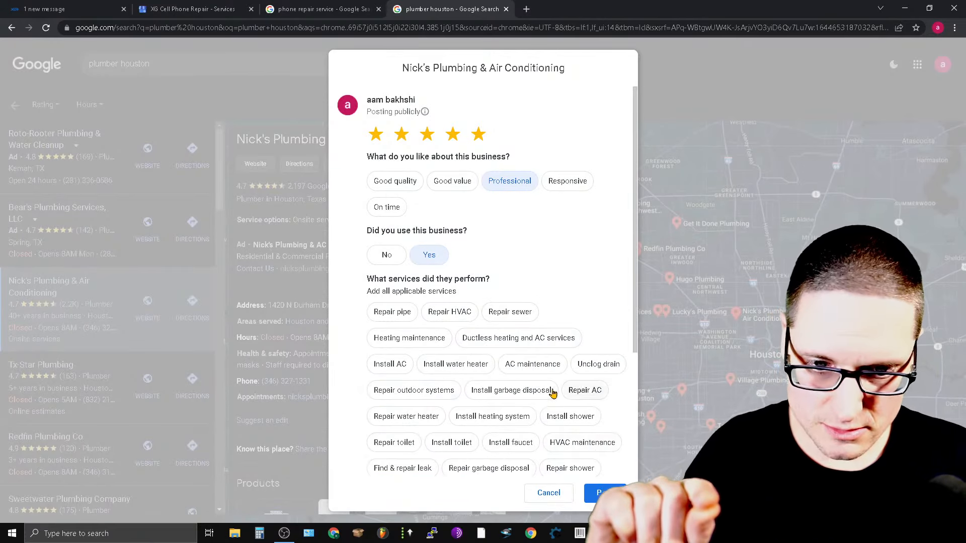
scroll(495, 356, down, 3)
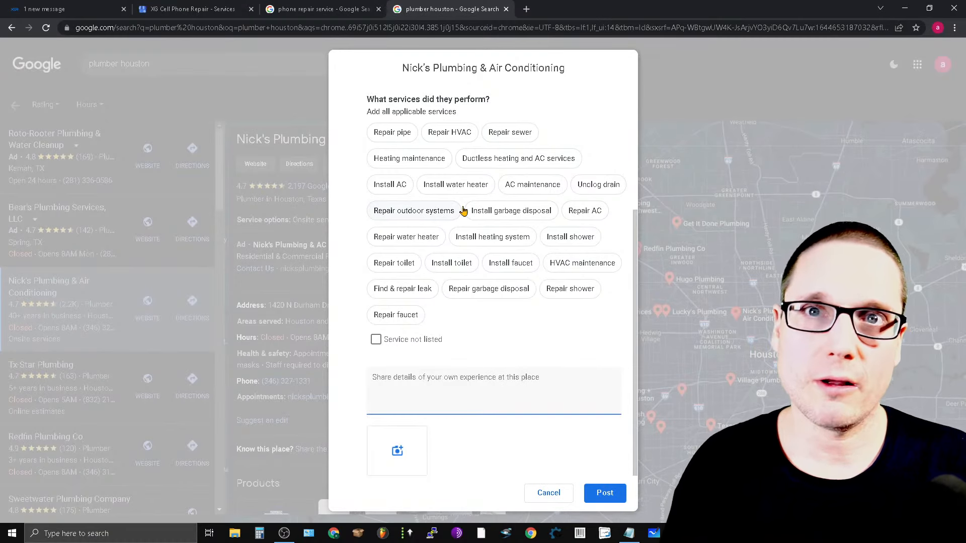
- Cancel the Nick's Plumbing and Smart Tech 570 reviews and close both search tabs to return to the profile's services
click(542, 499)
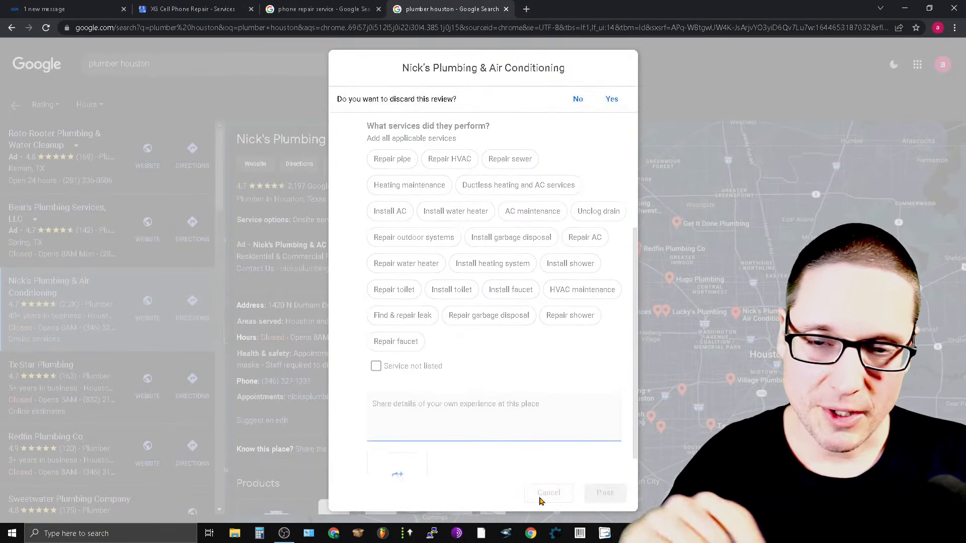
click(506, 9)
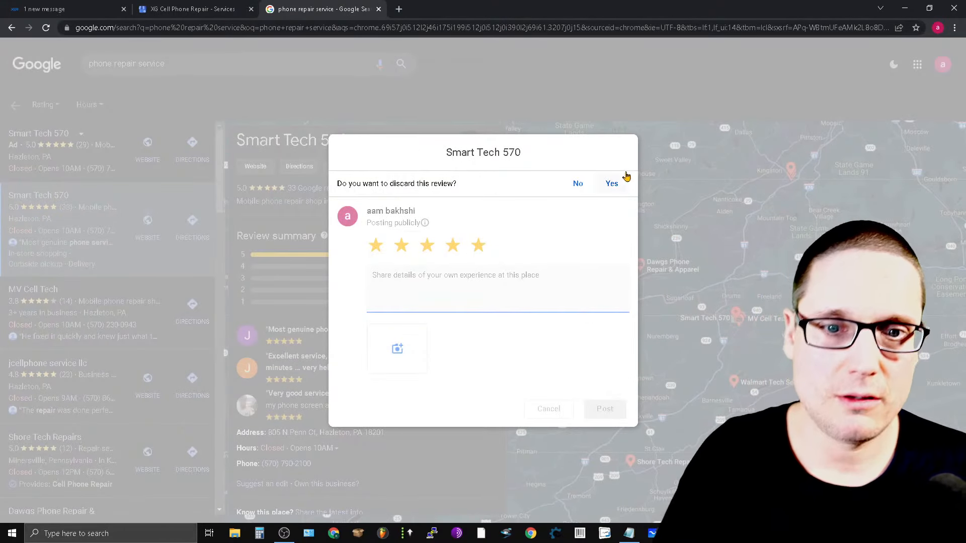
click(578, 185)
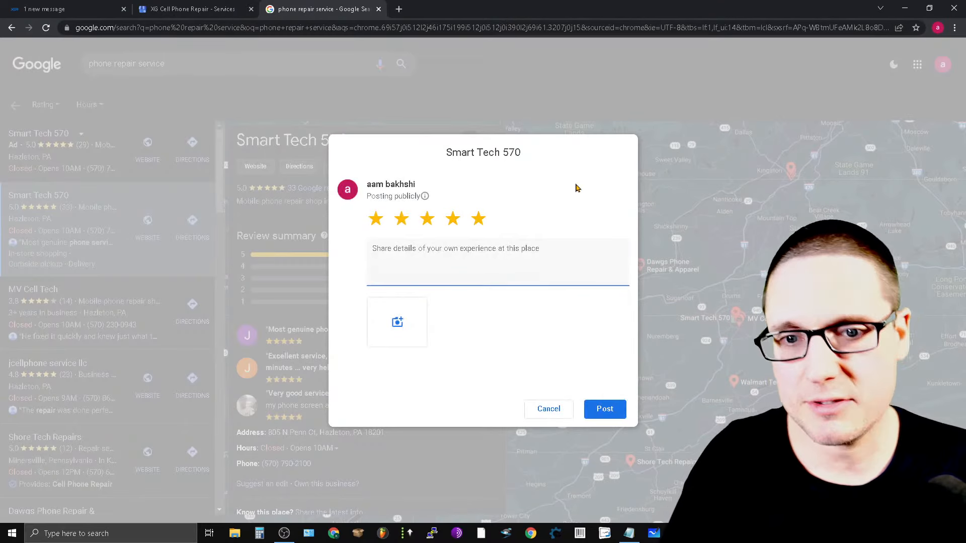
click(541, 411)
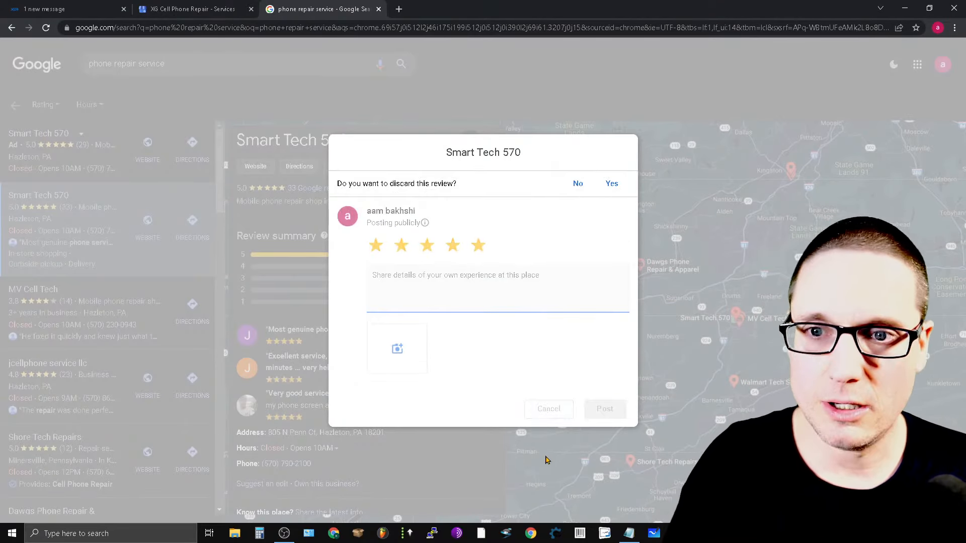
click(379, 9)
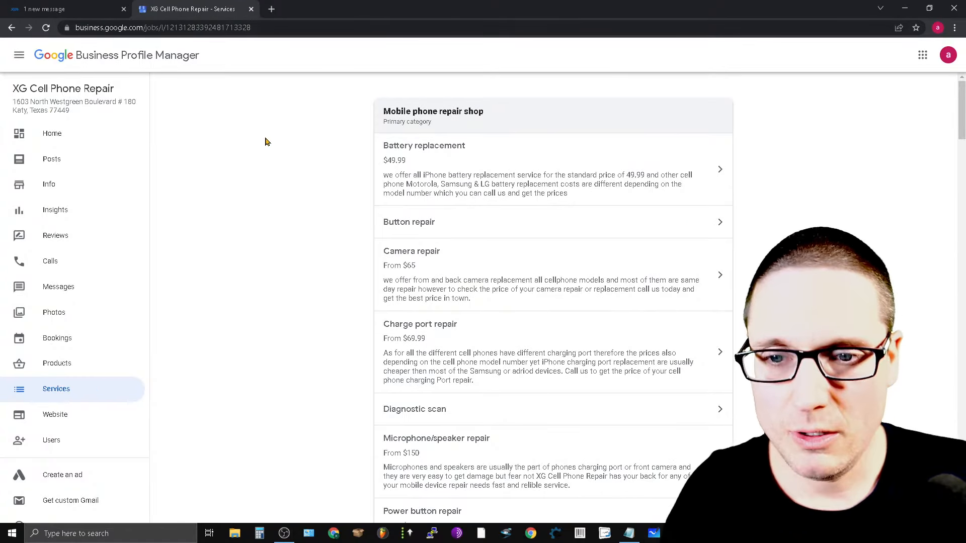
- Review the Battery replacement service's price and description, close its details without changes, and look through the remaining services
click(699, 172)
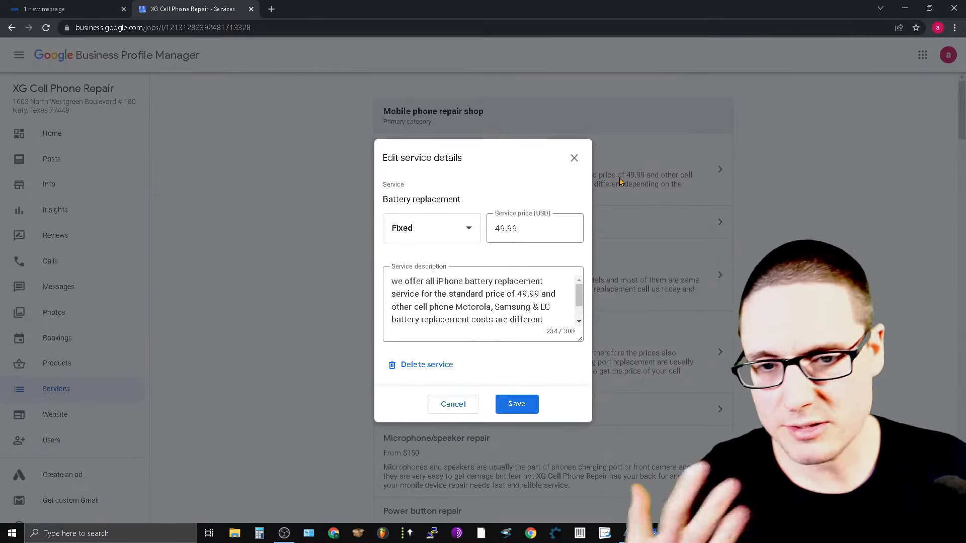
click(435, 377)
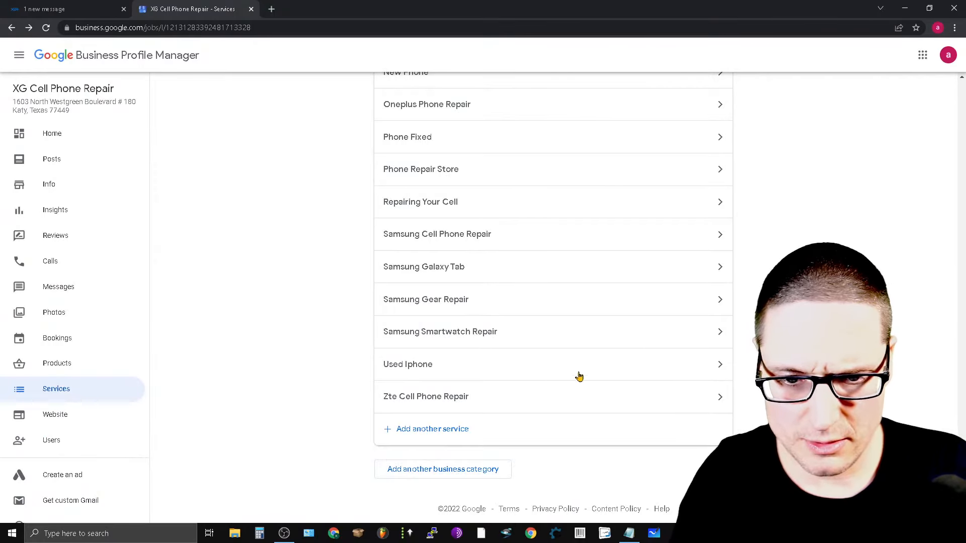
scroll(638, 453, up, 20)
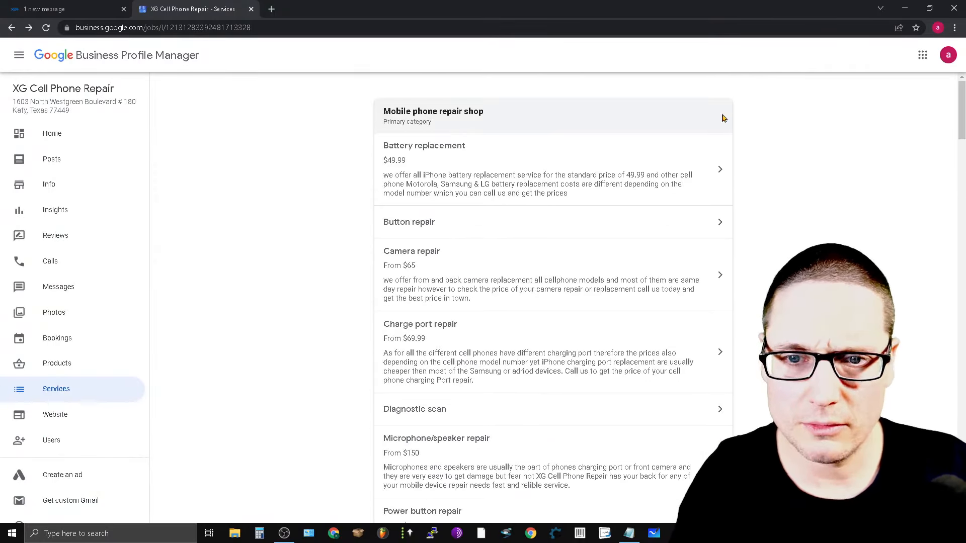
- Examine the business profile's published posts, from the newest iPad repair offers down to the 2020 posts, and return to the newest one
key(alt+Left)
scroll(646, 192, down, 6)
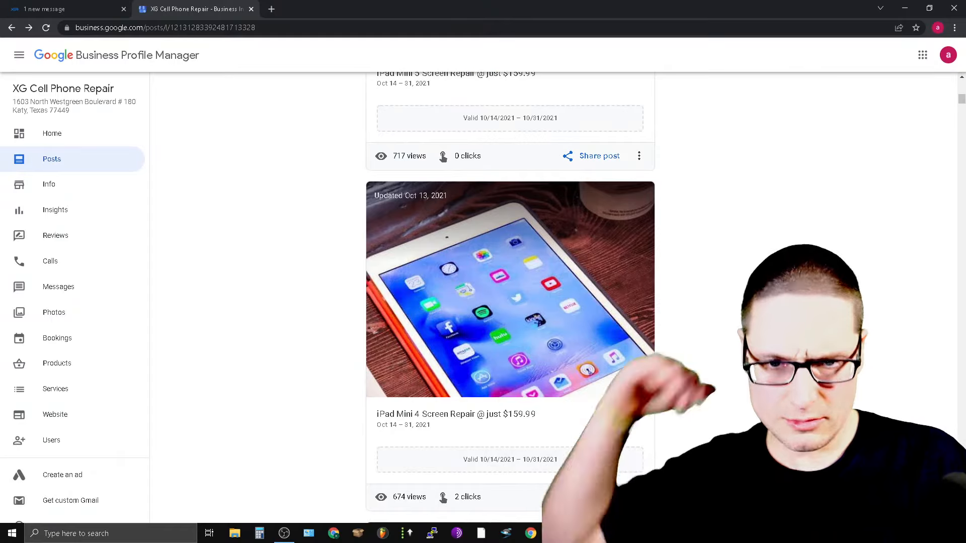
scroll(396, 251, down, 6)
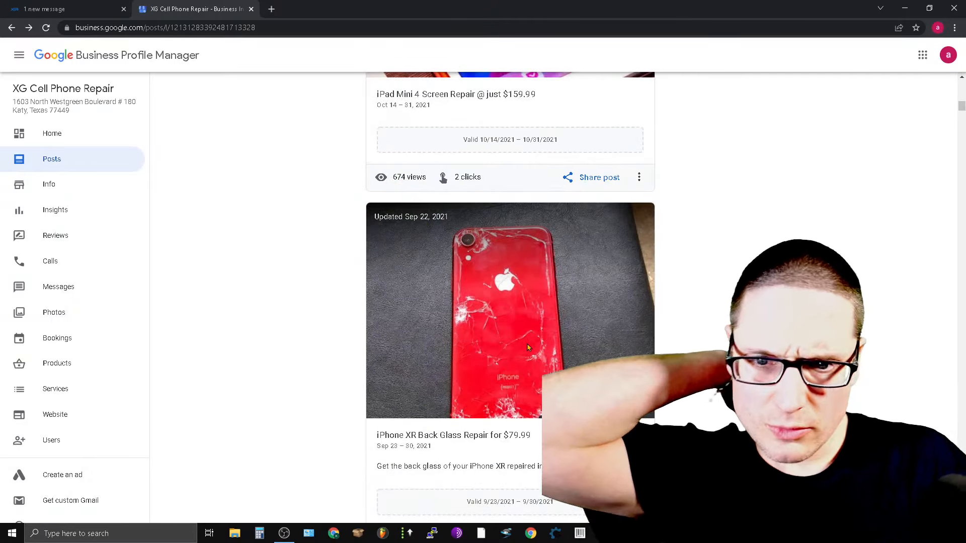
scroll(528, 347, up, 6)
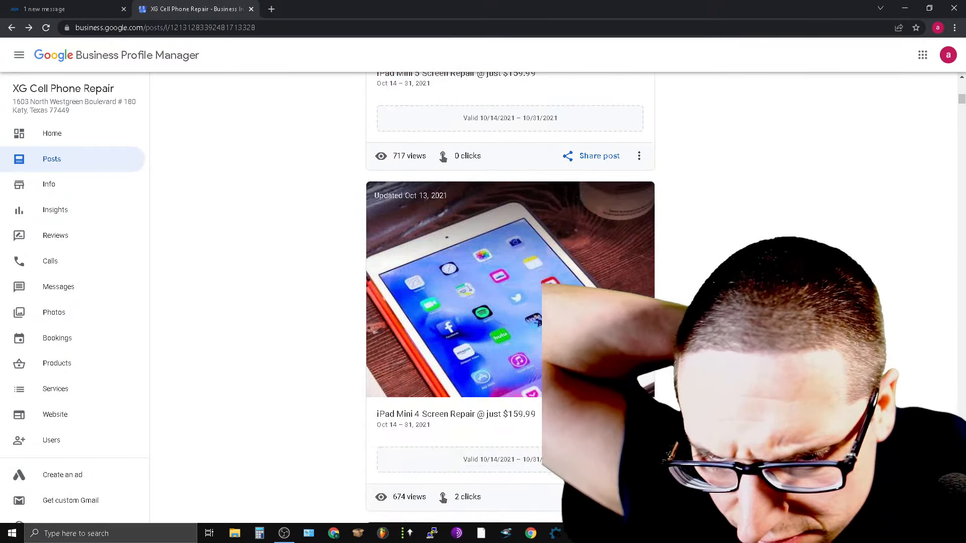
scroll(450, 252, up, 3)
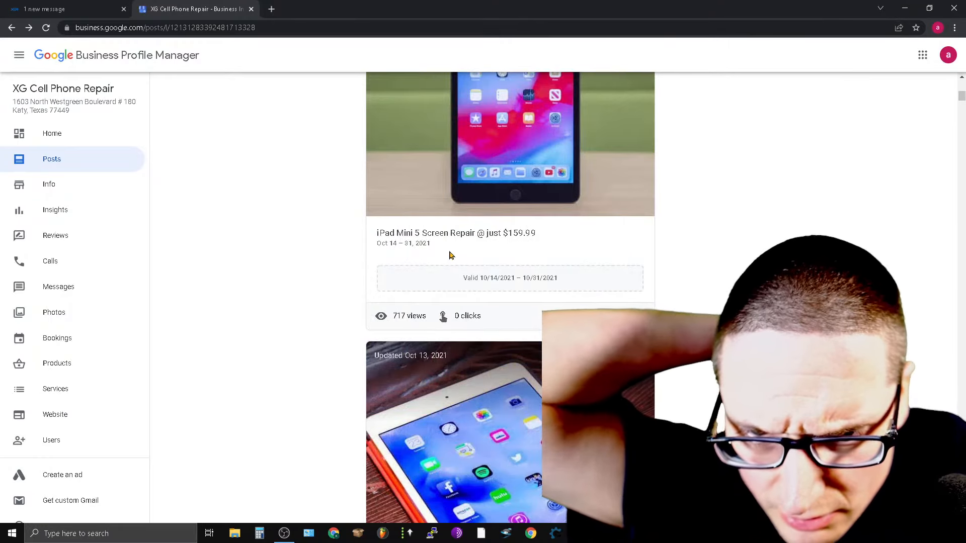
scroll(470, 346, up, 3)
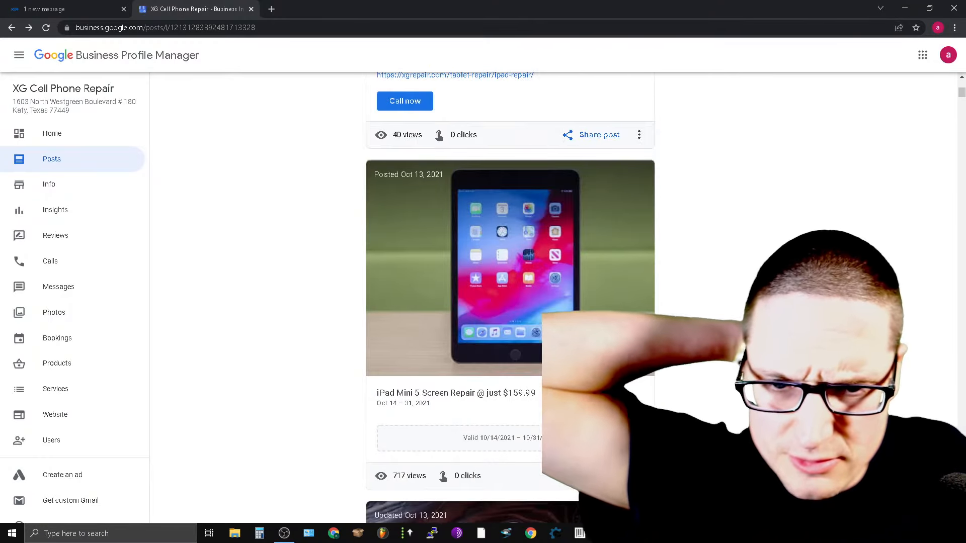
scroll(502, 454, up, 6)
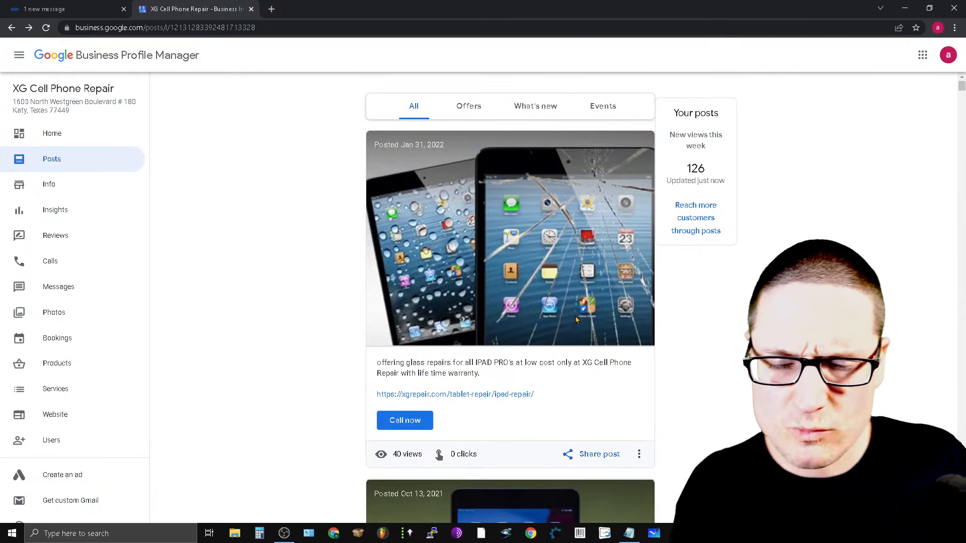
scroll(451, 432, down, 20)
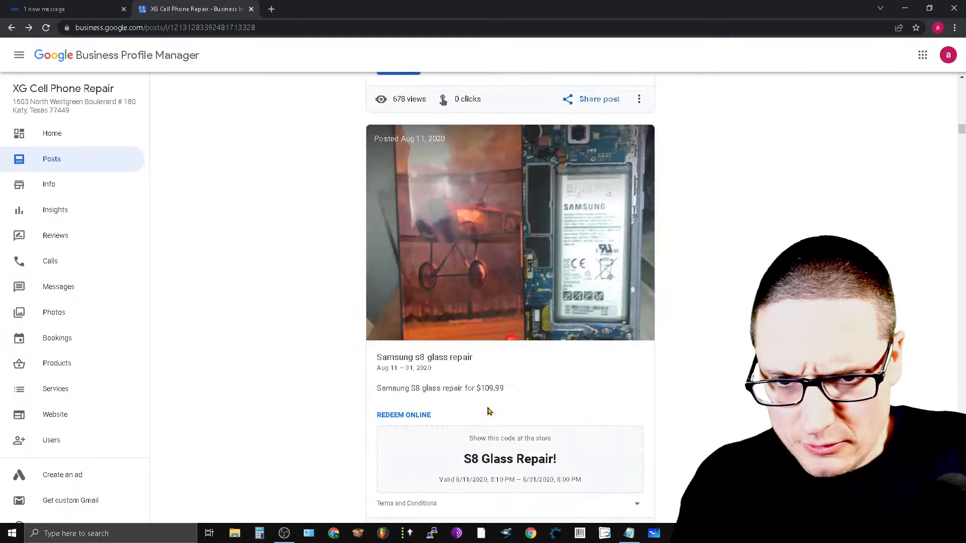
scroll(475, 443, down, 20)
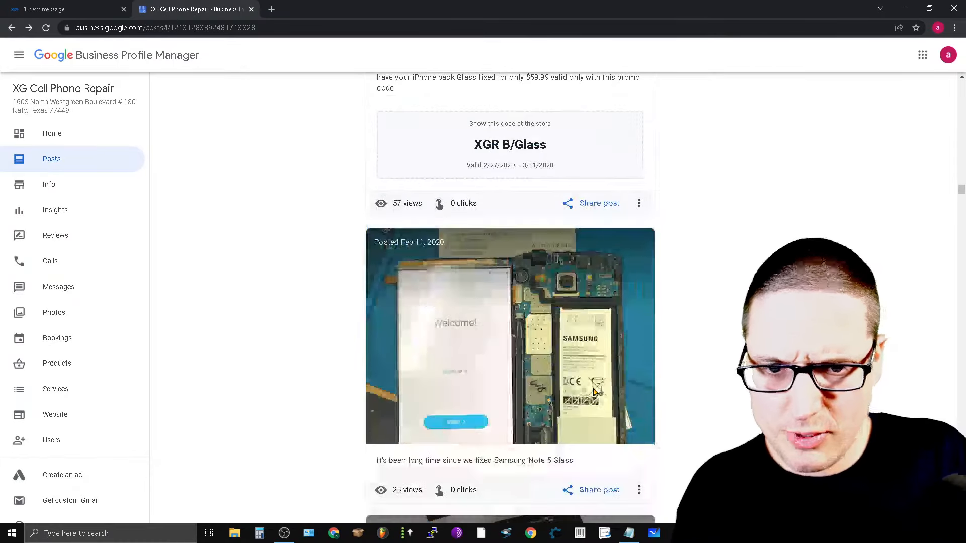
scroll(588, 414, up, 20)
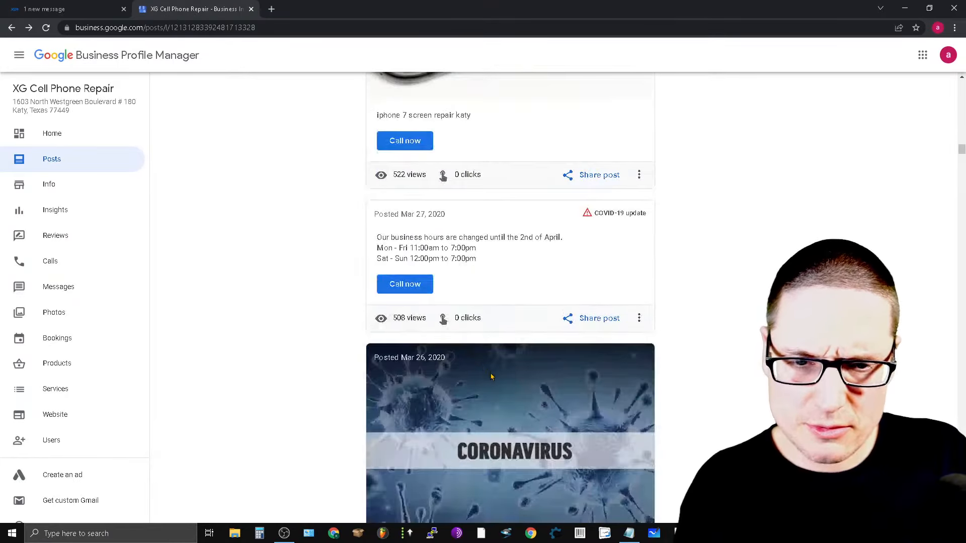
scroll(573, 397, up, 10)
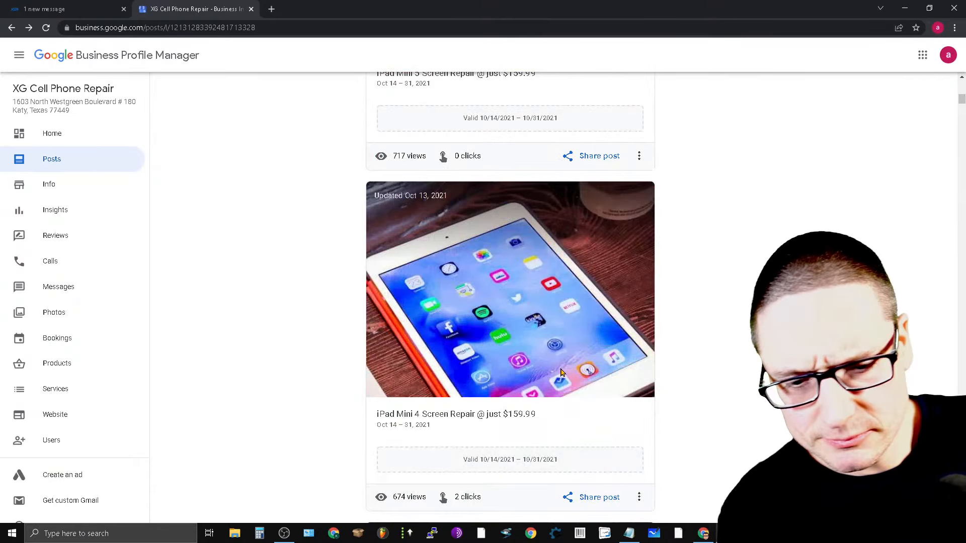
scroll(560, 434, up, 10)
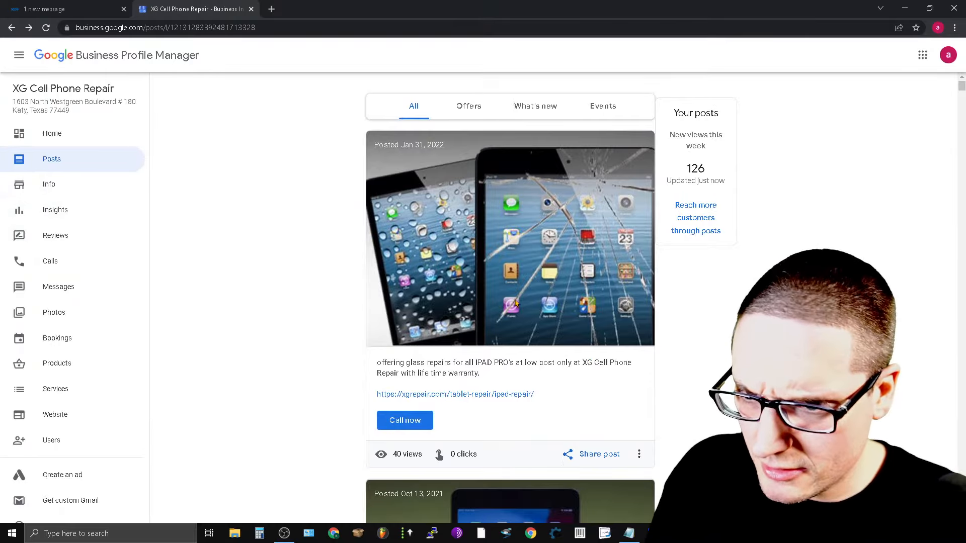
- Open the profile's Google website builder and go through its introductory tour until the site editor is free to use
click(40, 414)
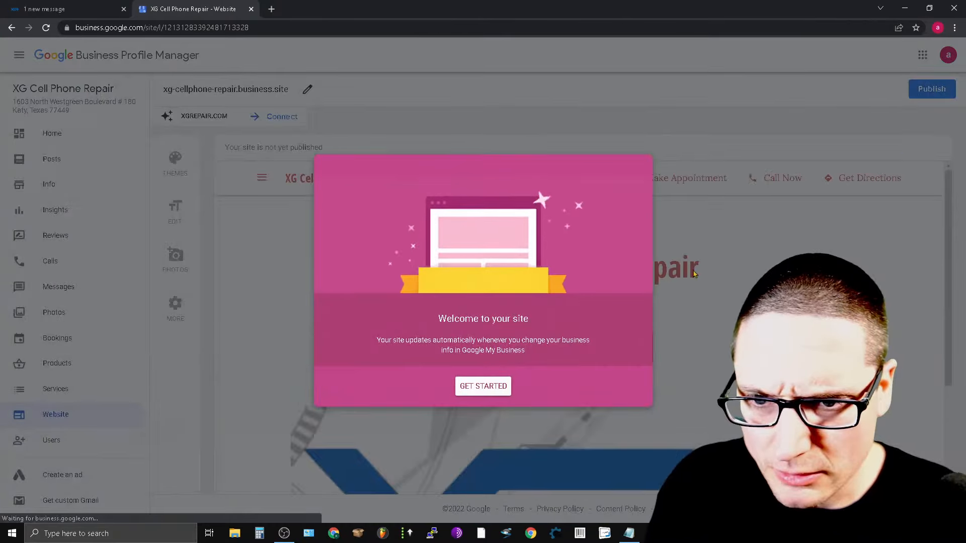
click(502, 386)
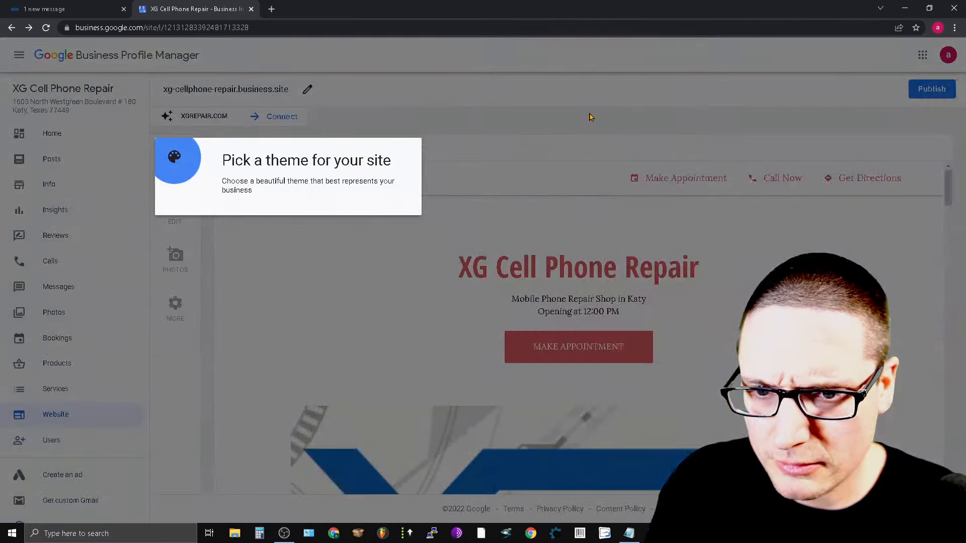
click(519, 109)
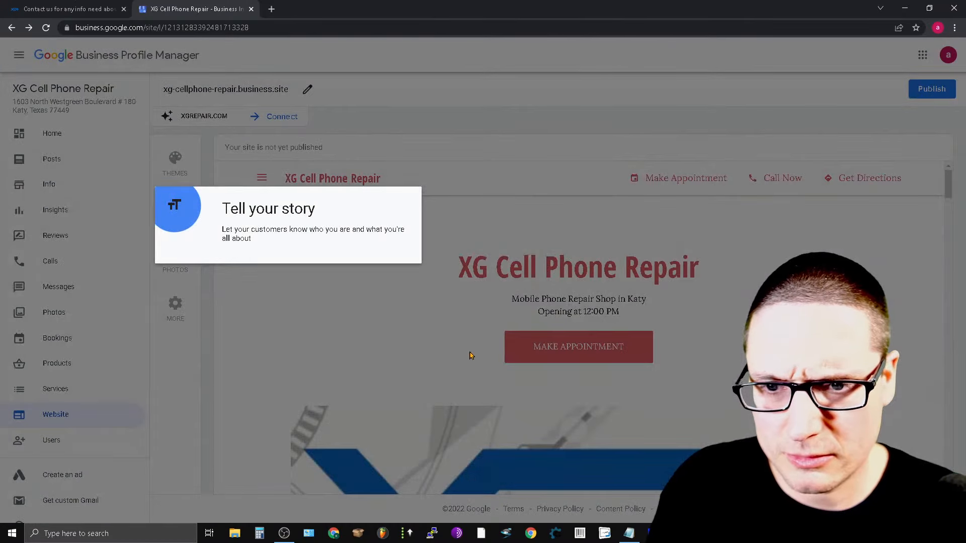
click(523, 151)
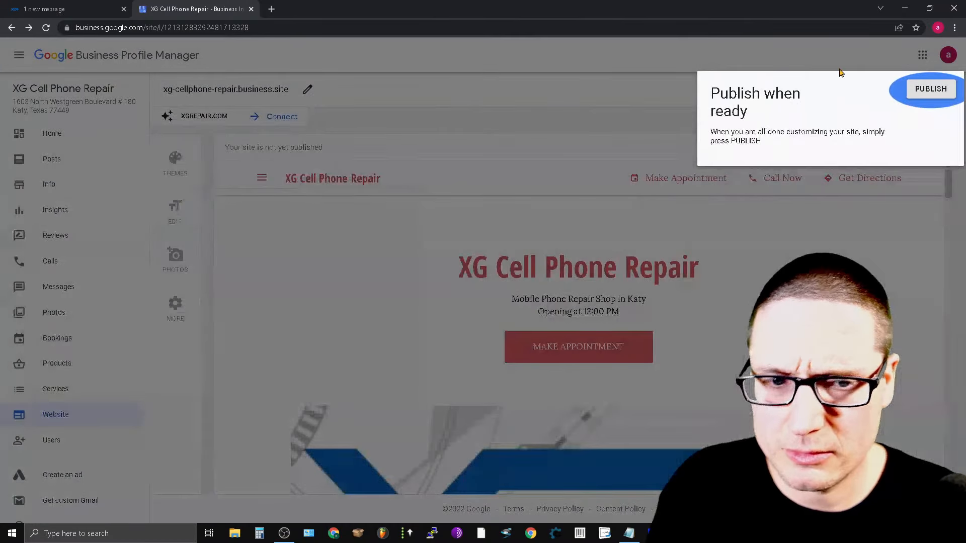
click(490, 130)
- Open the business.site address for editing and replace its xg- prefix so that it reads katy-texas-cellphone-repair
click(307, 89)
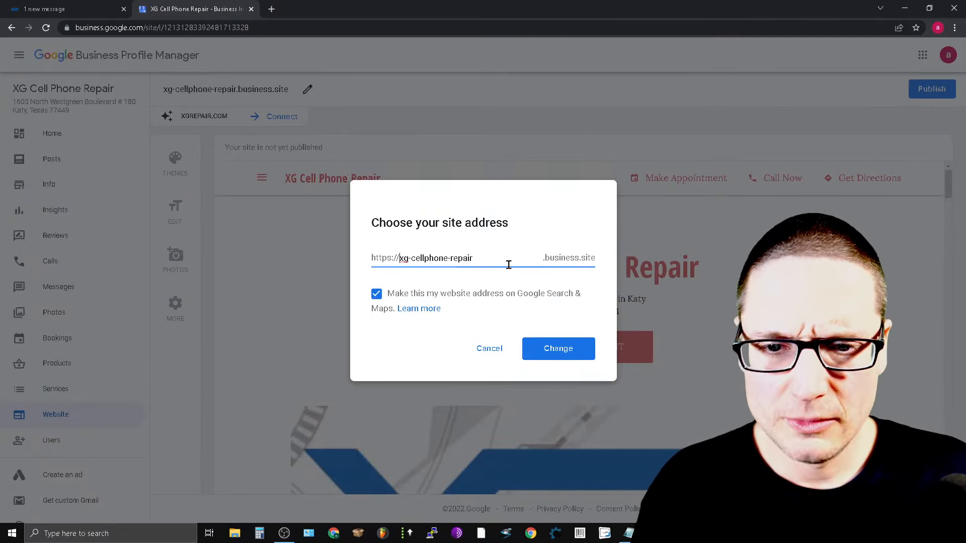
drag(412, 259, 398, 259)
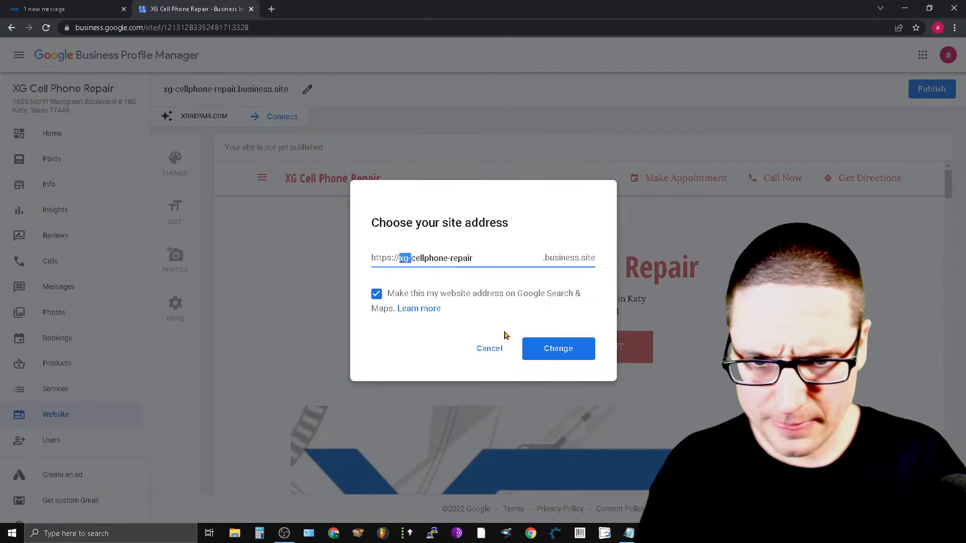
key(BackSpace)
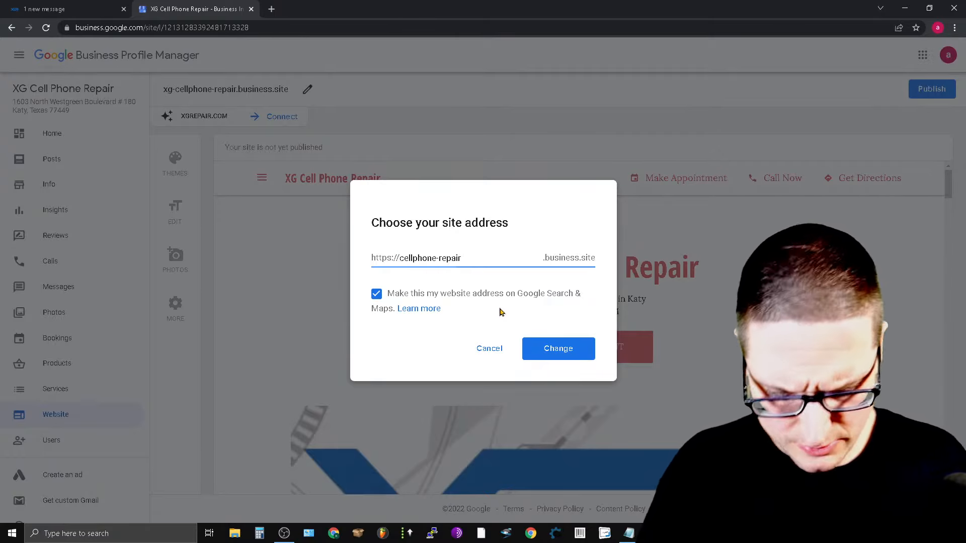
text(ka)
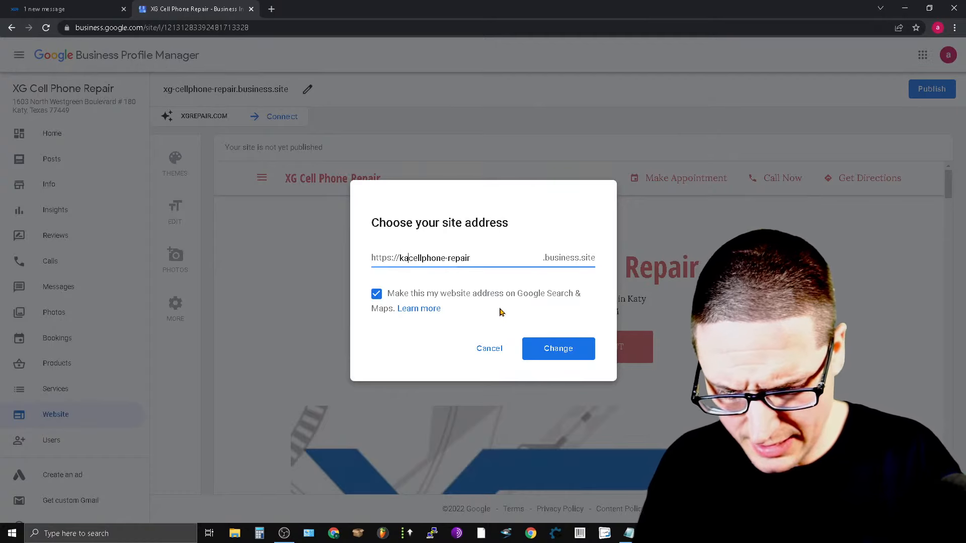
text(ty)
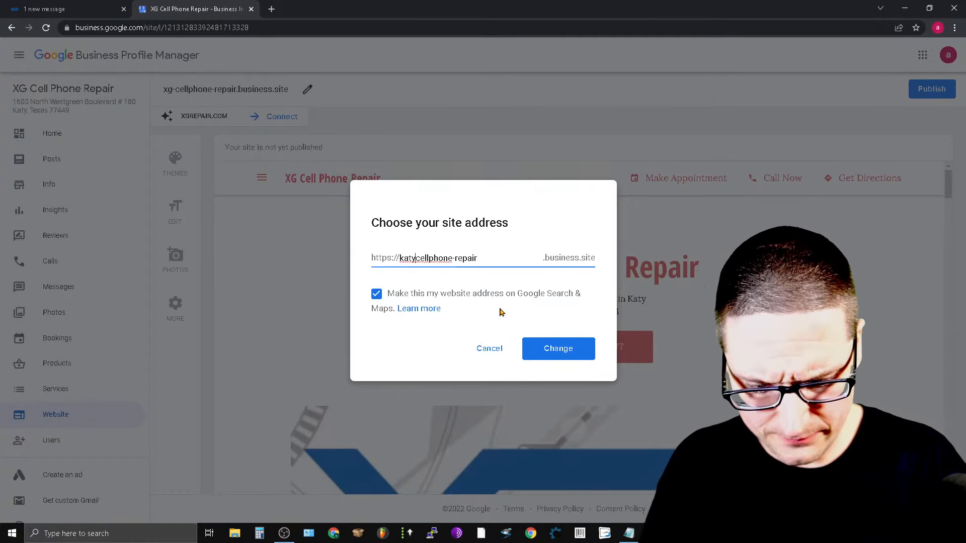
text(-texas)
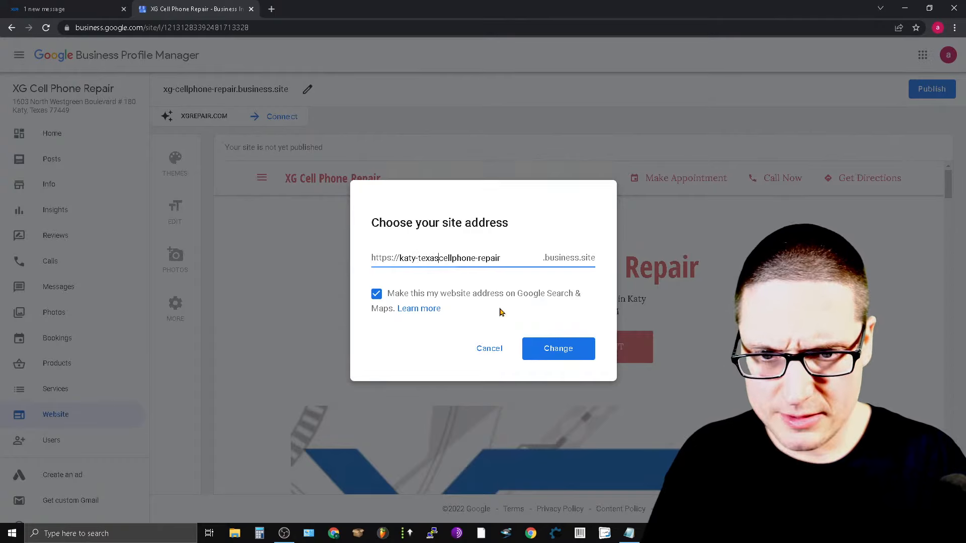
text(-)
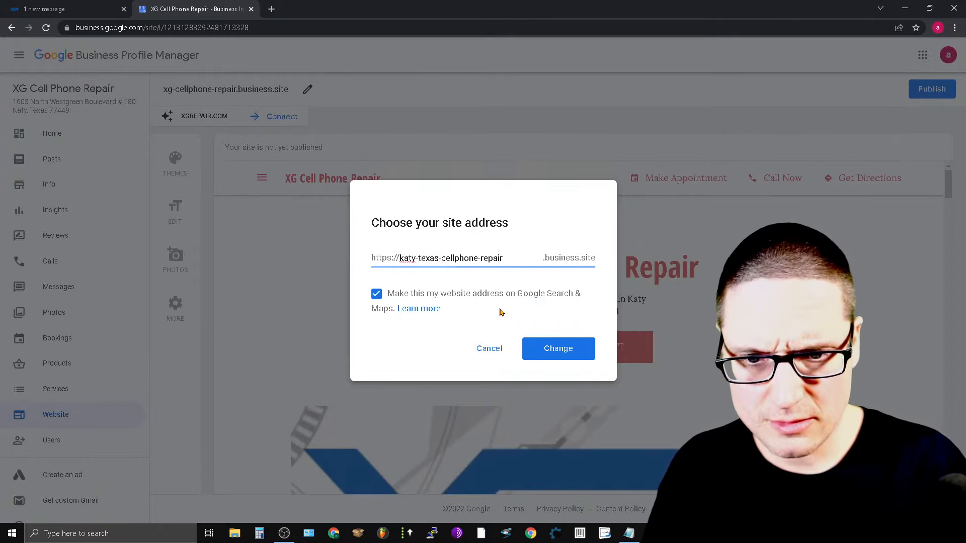
- Revise the site address to katy-texas-mobile-phone-repair and turn off making it the website address on Google Search & Maps
click(454, 258)
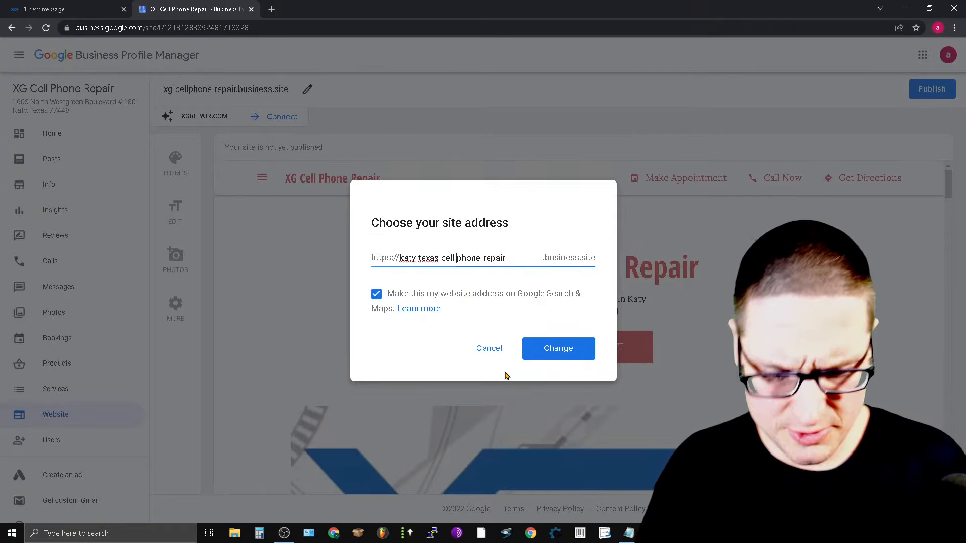
key(BackSpace)
key(BackSpace)
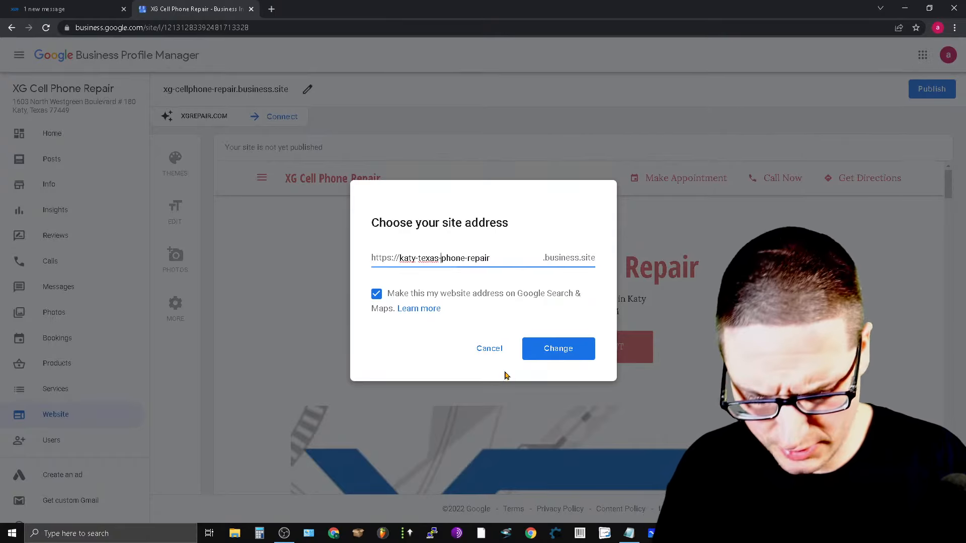
text(bile)
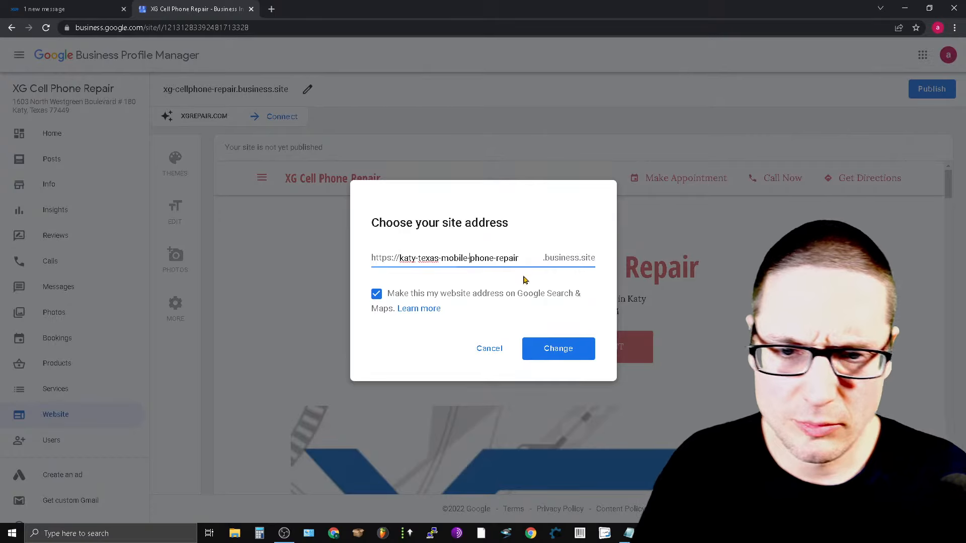
click(377, 294)
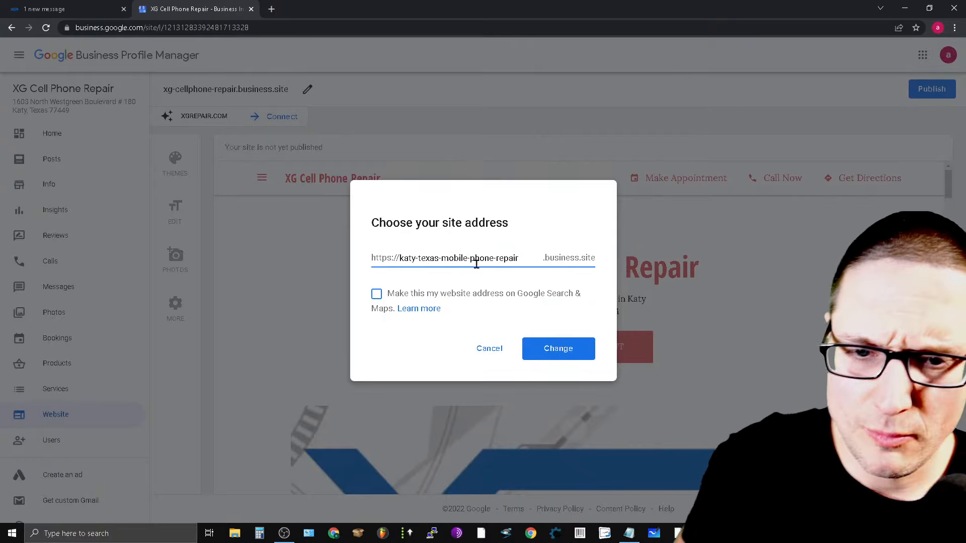
- Move the location to the end of the site address, making it mobile-phone-repair-katy-texas, and apply the change
drag(442, 257, 399, 267)
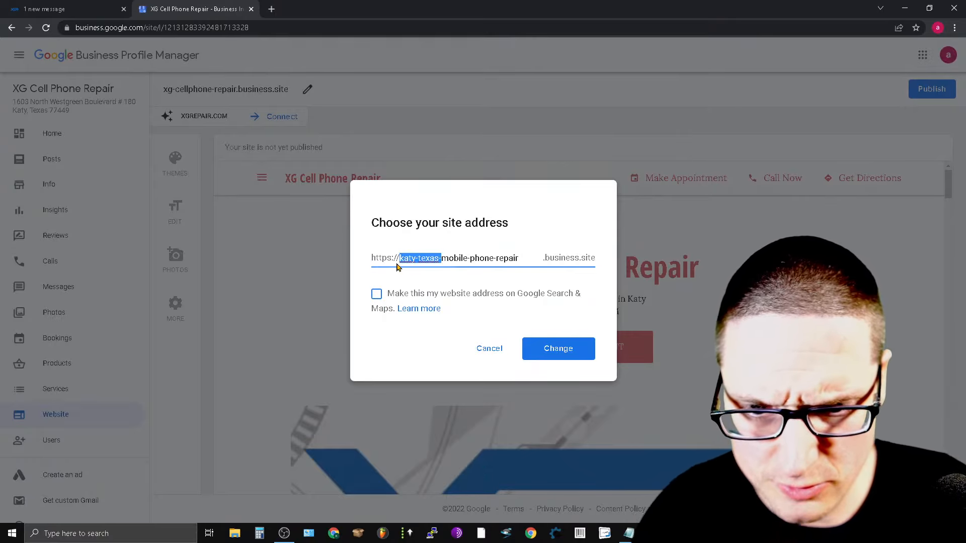
key(BackSpace)
click(500, 263)
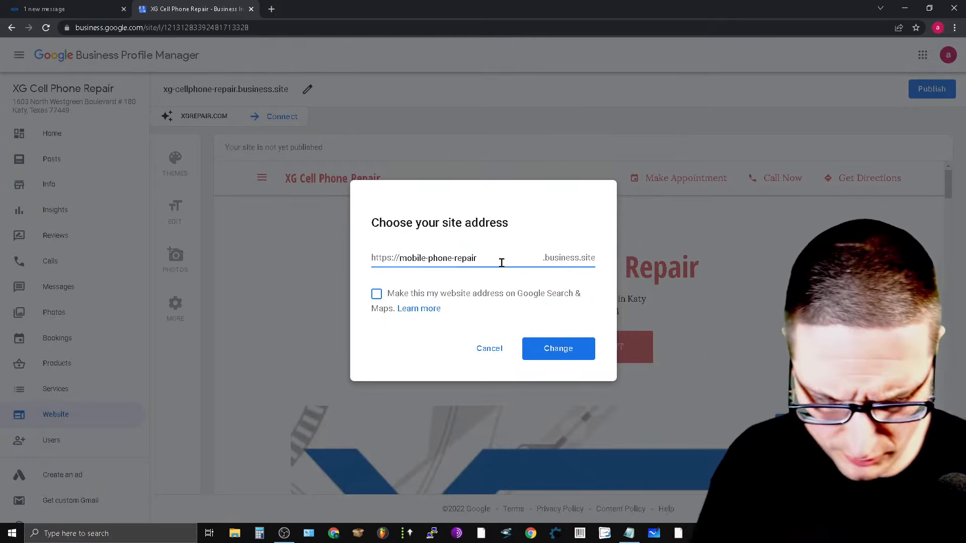
text(-katy-)
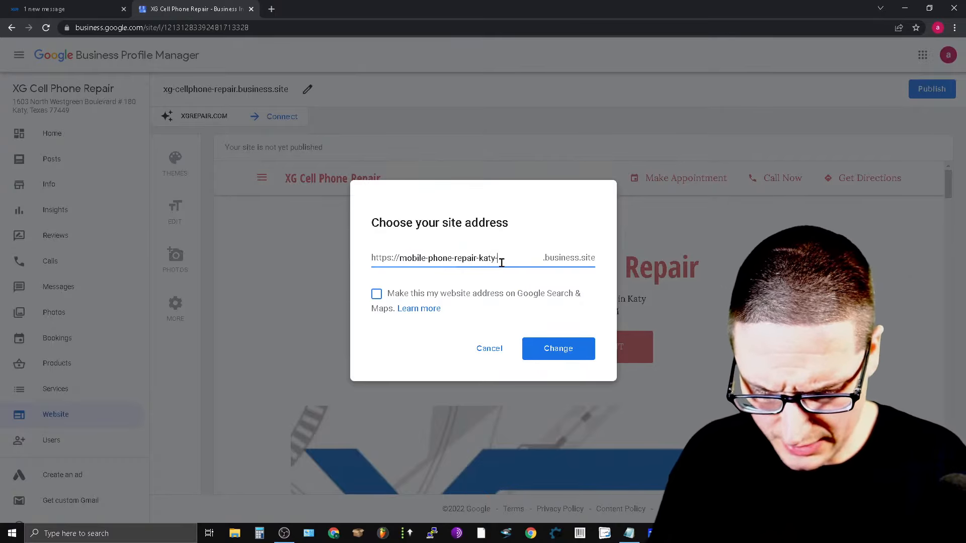
text(texas)
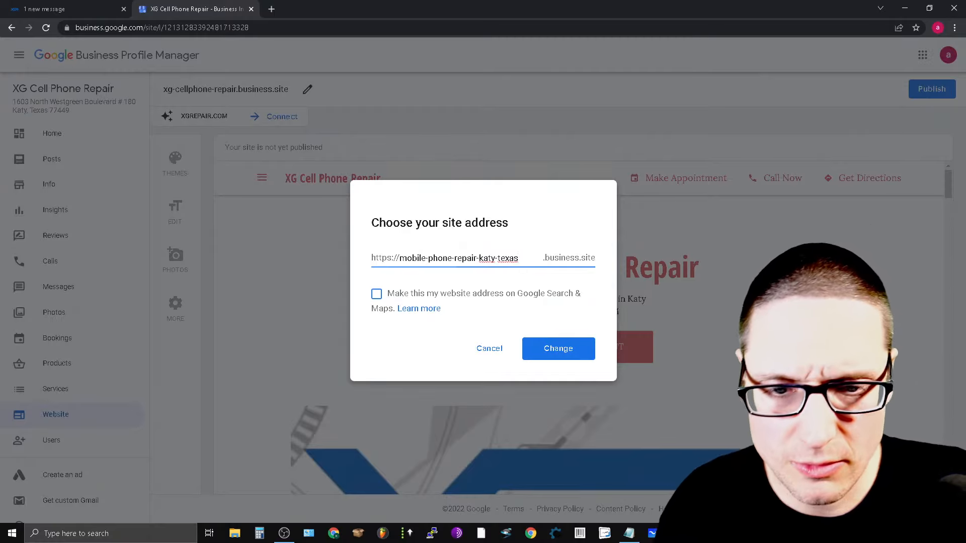
click(565, 351)
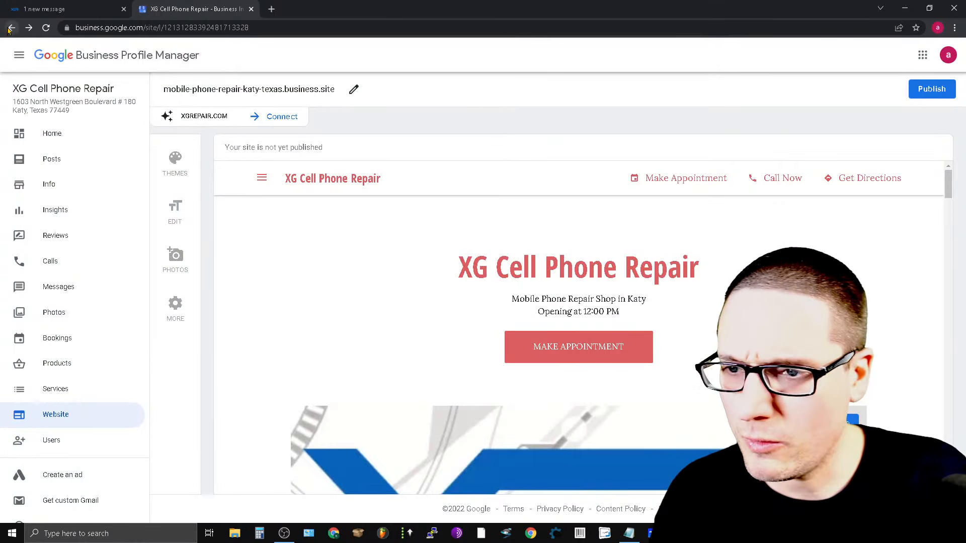
- Switch to the repair shop's own website, load its home page xgrepair.com in place of the contact page, and select the address
key(ctrl+Tab)
click(146, 28)
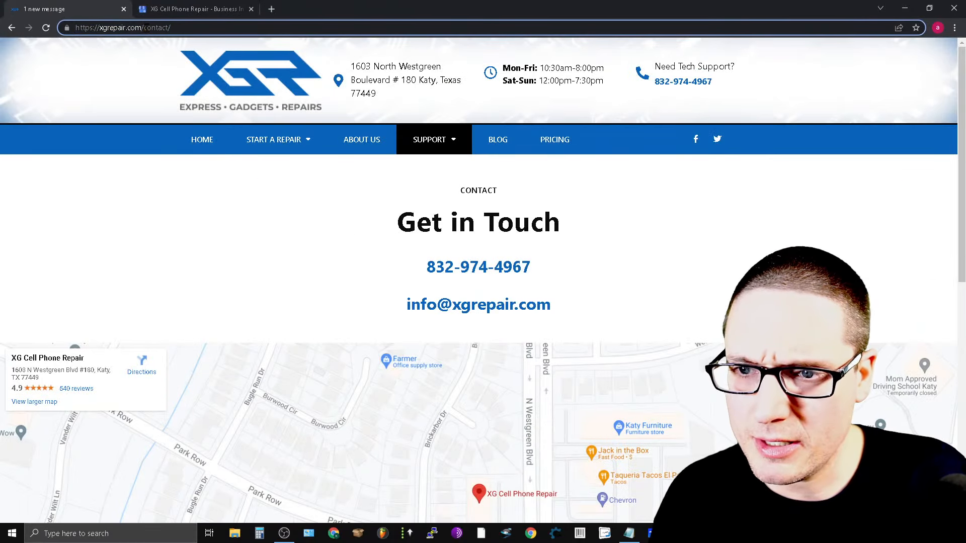
drag(147, 30, 315, 32)
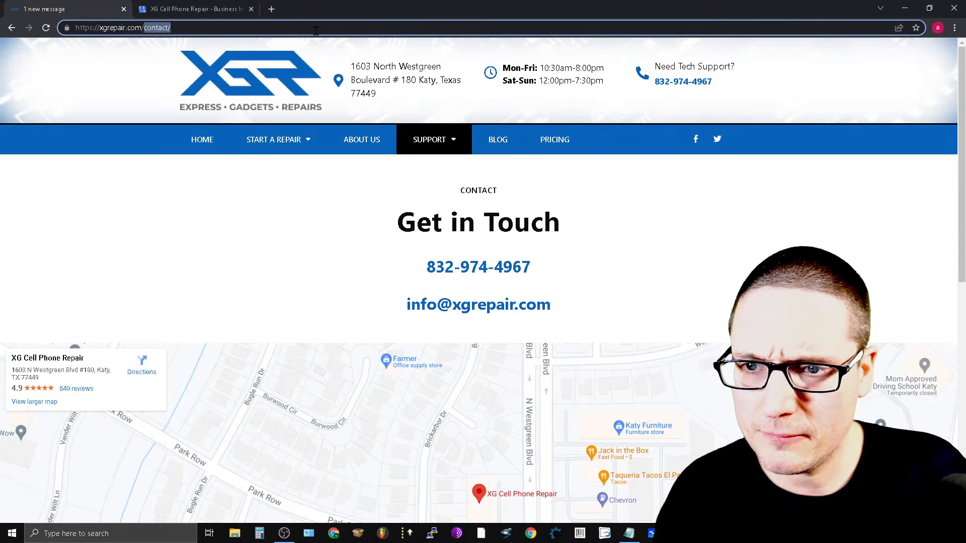
key(BackSpace)
click(250, 45)
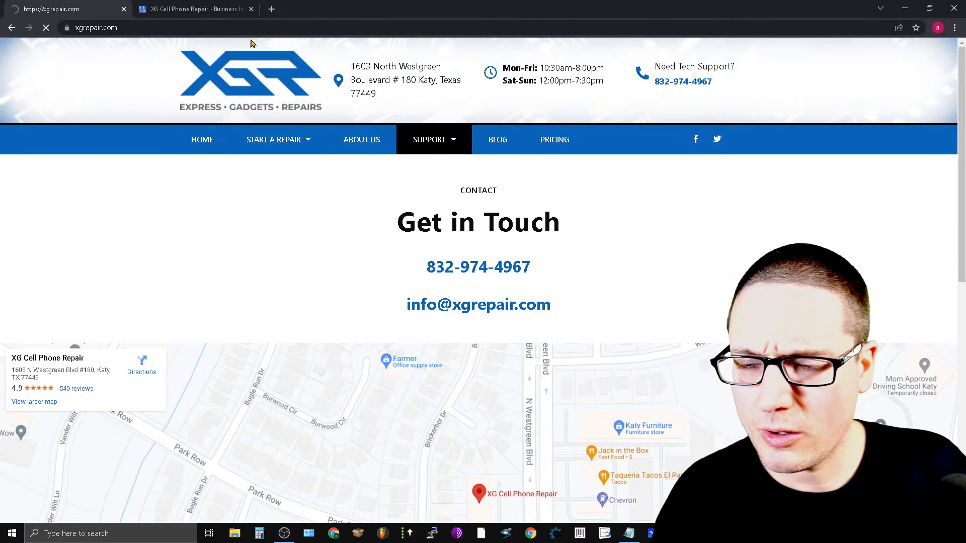
drag(126, 28, 145, 28)
triple_click(146, 28)
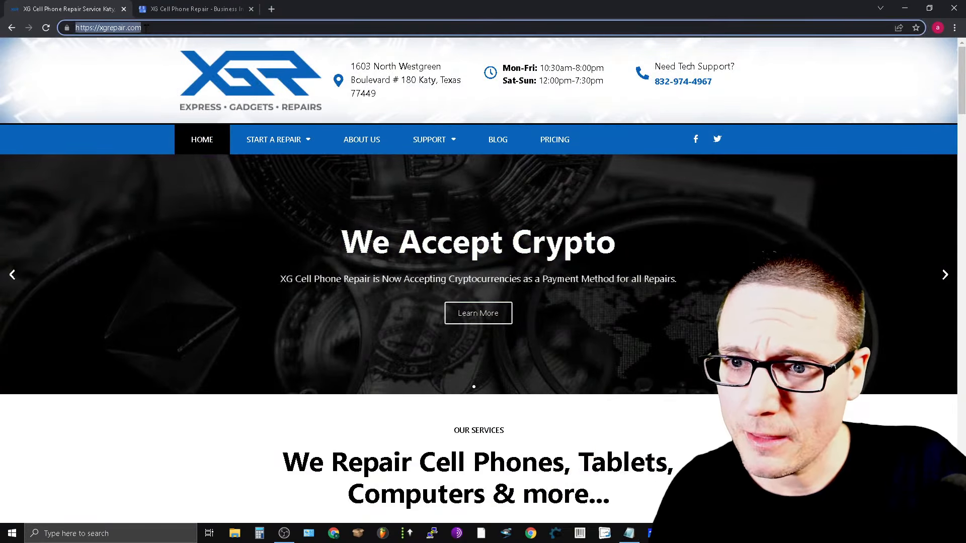
right_click(145, 26)
click(408, 27)
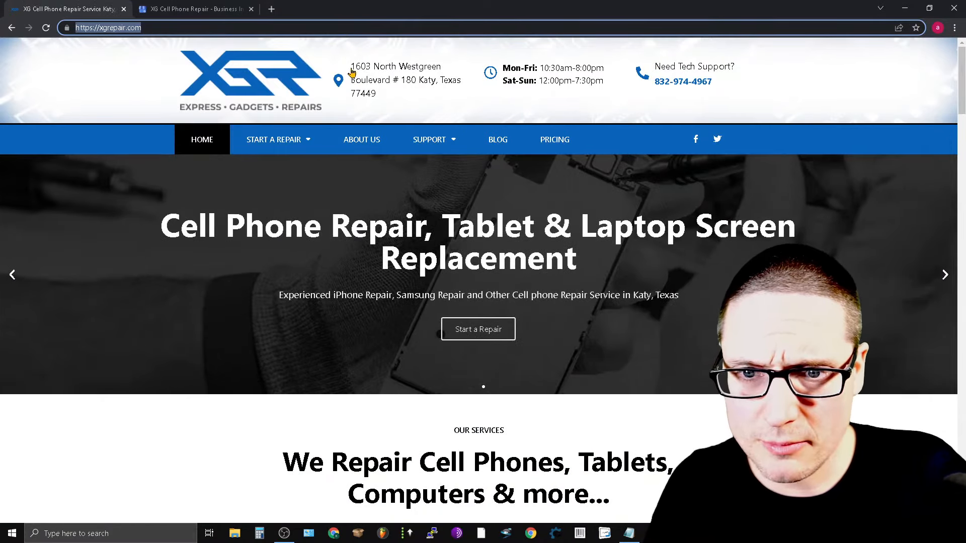
- Open the shop website's Cell Phone Repair page and copy its full web address
mouse_move(284, 143)
mouse_move(279, 174)
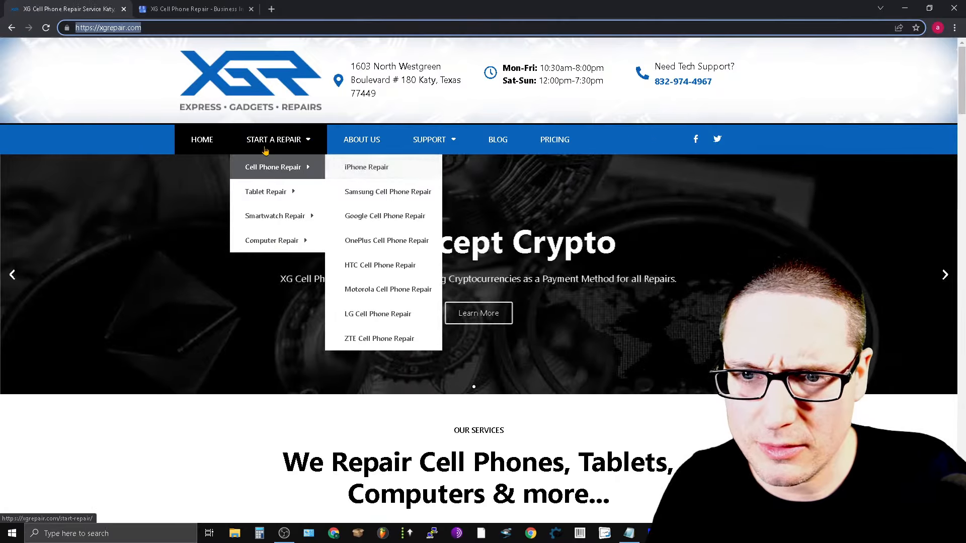
click(272, 168)
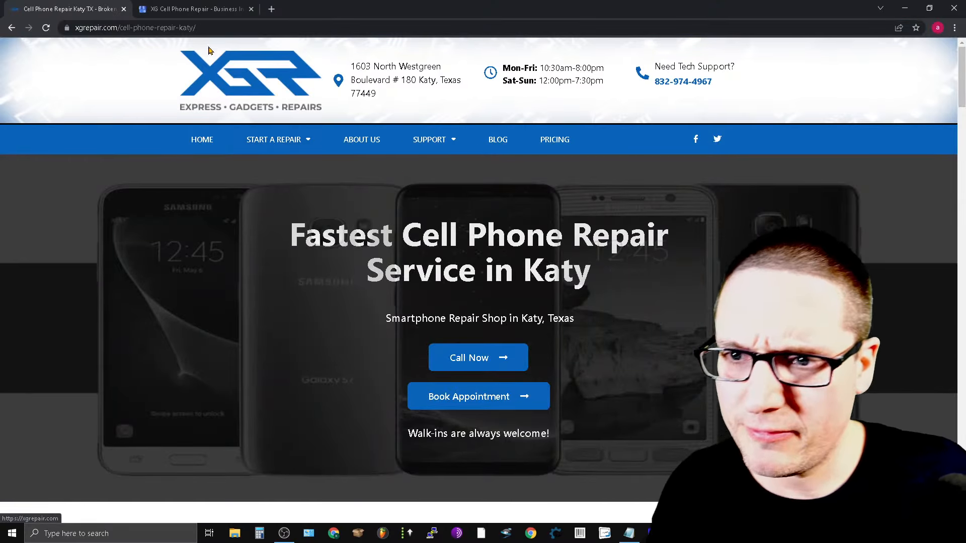
click(222, 28)
right_click(228, 27)
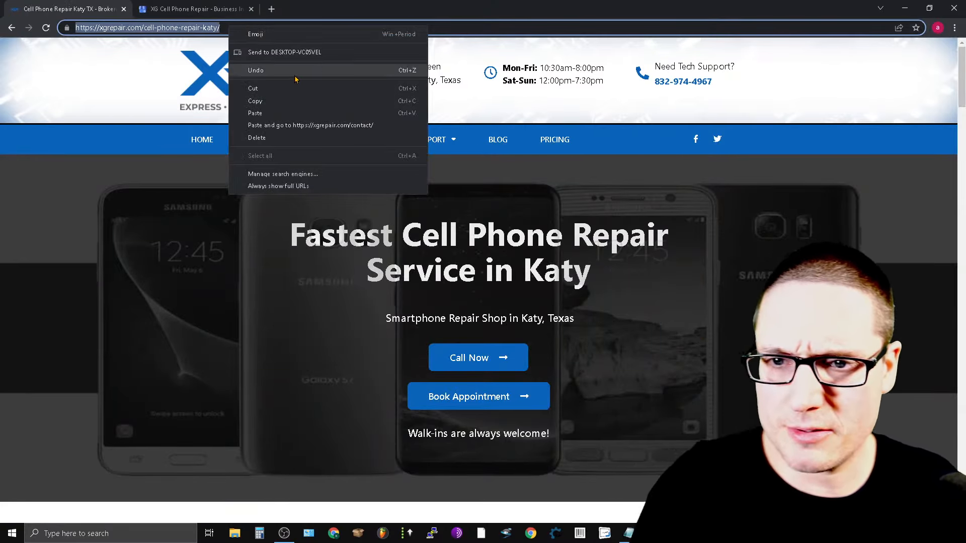
click(287, 101)
- In the Google site editor, set the headline to "XG Cell Phone Repair - Katy Texas" and the description to "Mobile Phone Repair Shop in Katy TX"
click(213, 7)
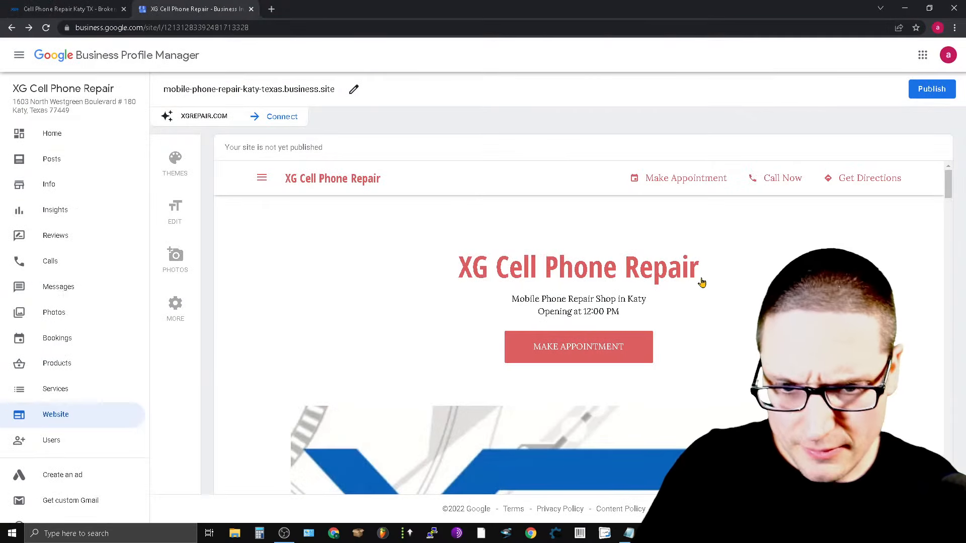
click(553, 271)
text(- Katy T)
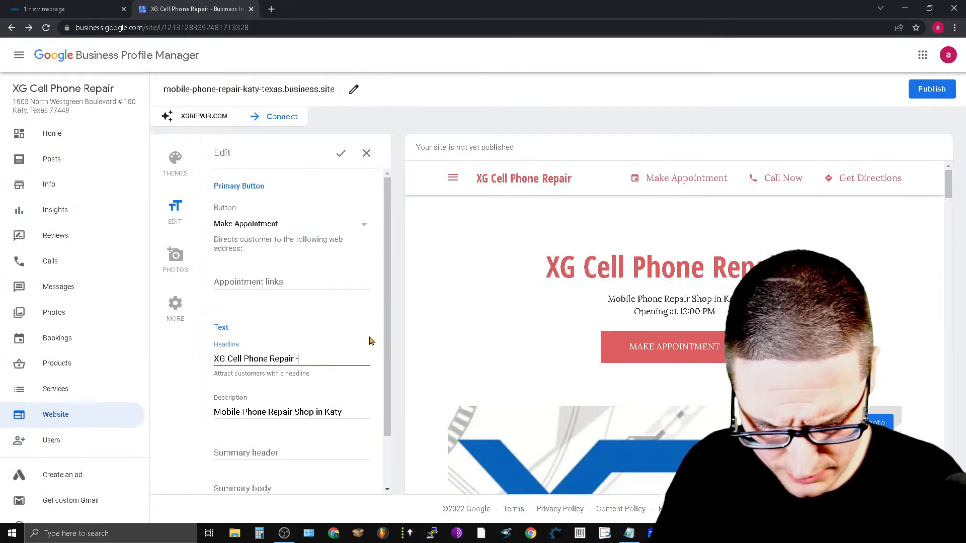
text(exas)
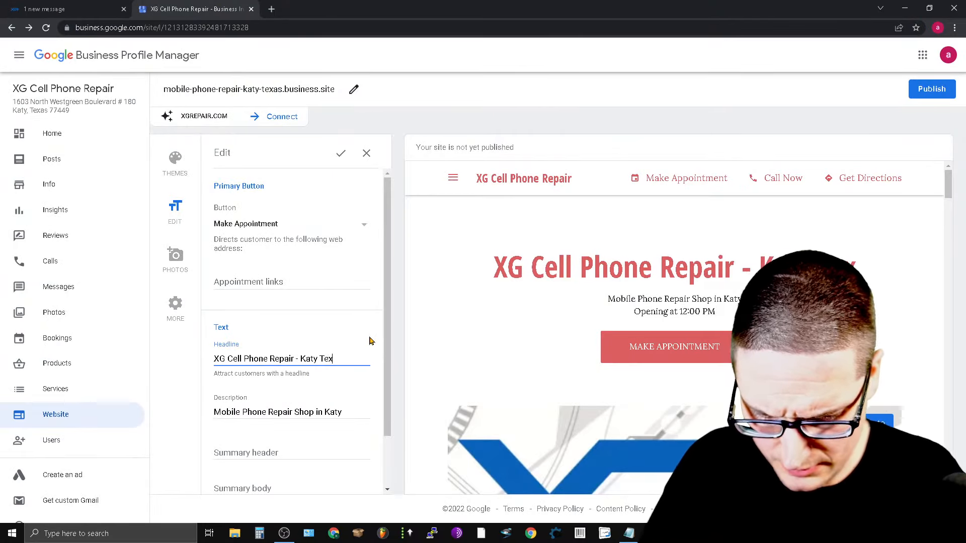
click(356, 410)
text(TX)
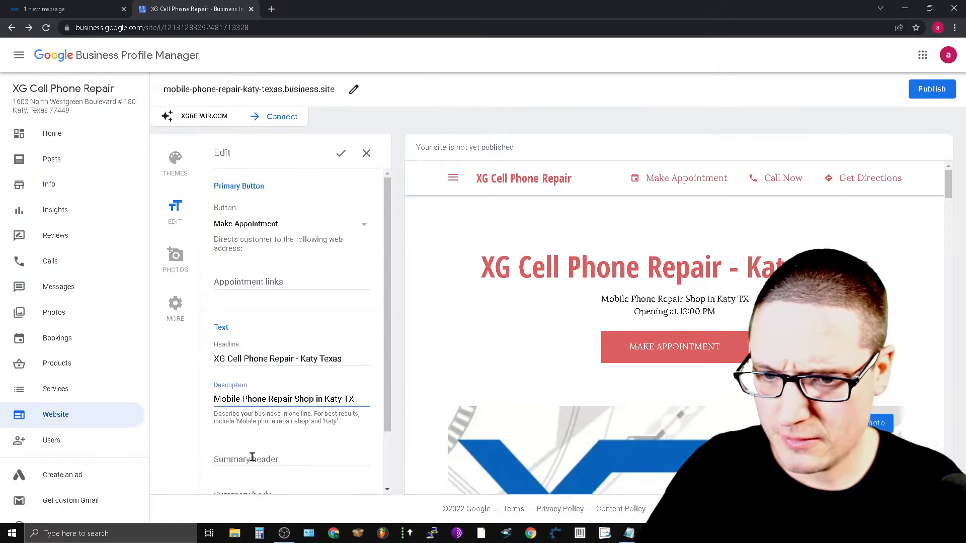
- Enter "Katy TX Cell Phone Repair" as the summary header of the Google site
scroll(252, 455, down, 2)
click(260, 397)
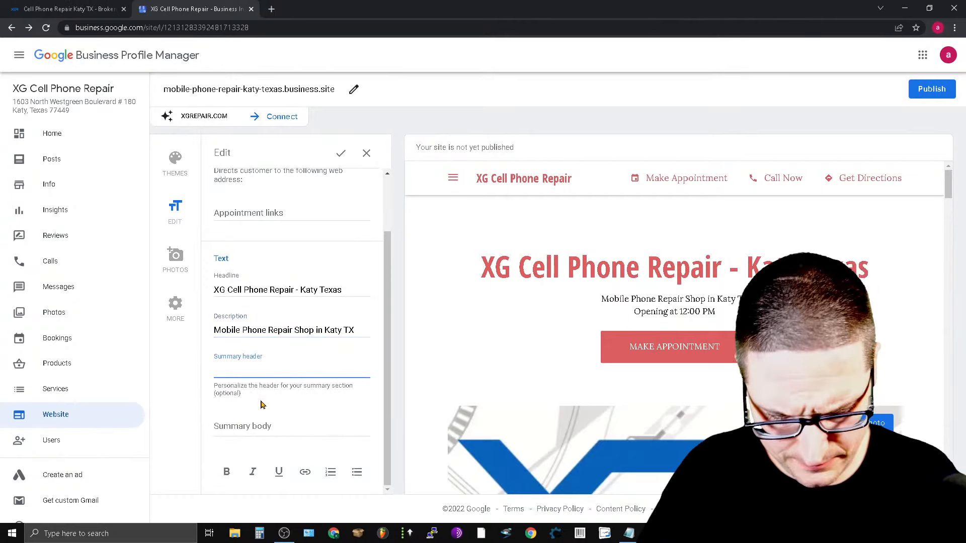
text(Katy TX)
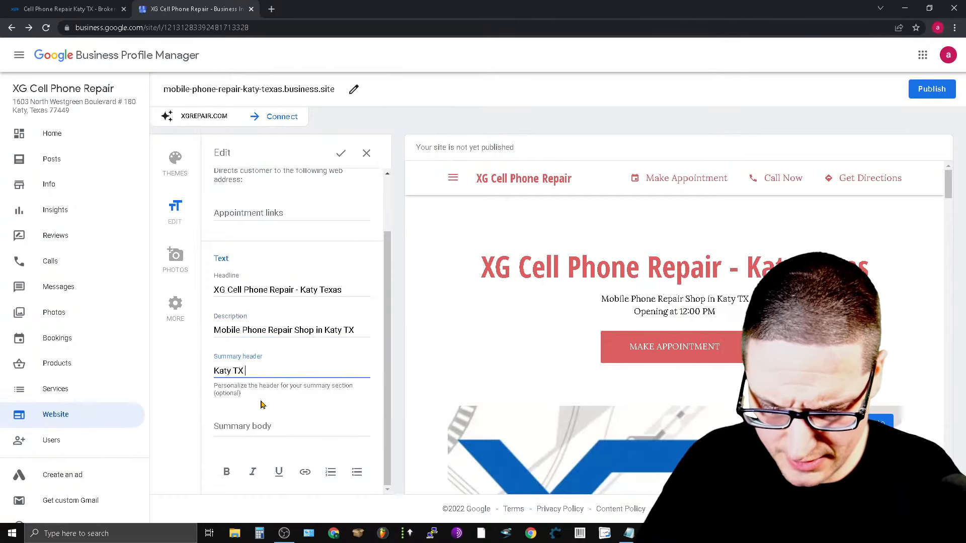
text( Cell Phone )
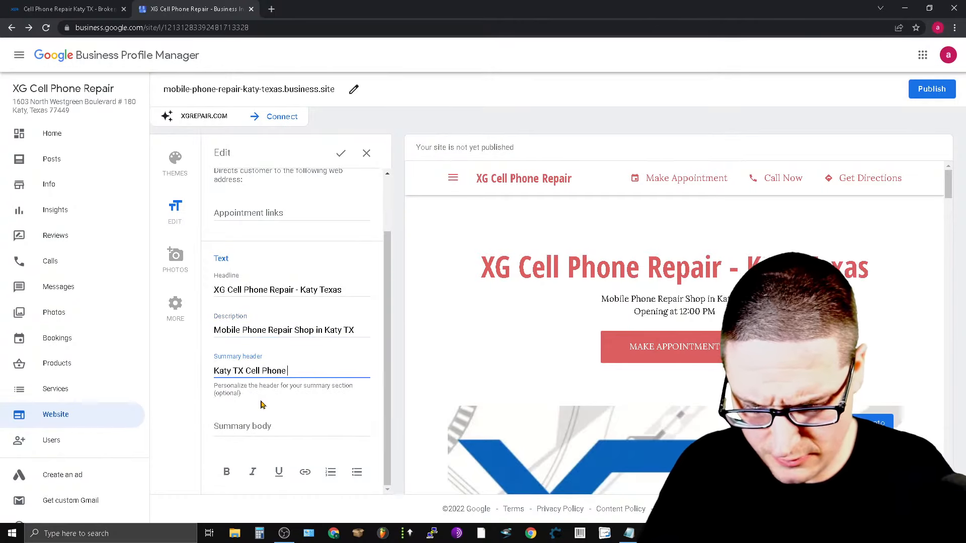
text(Repair)
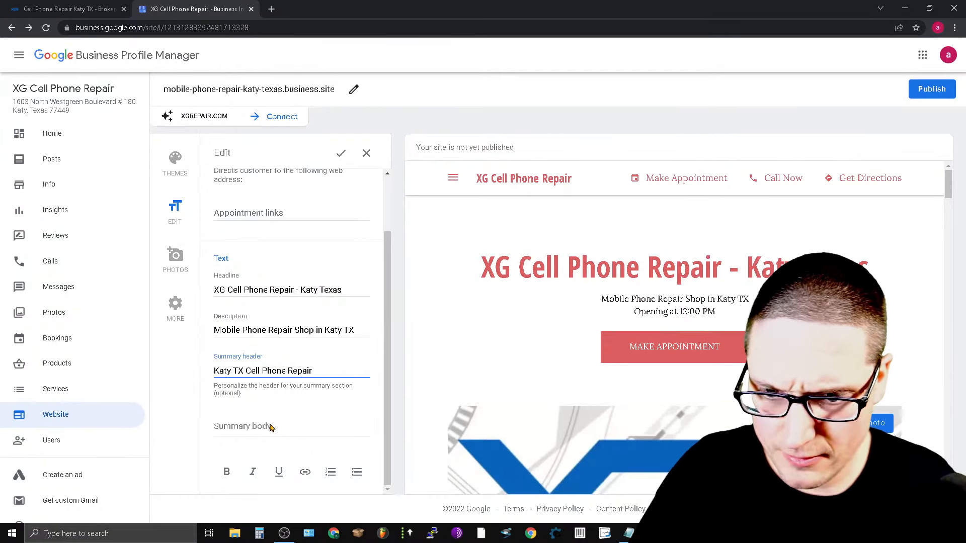
- Write "Katy TX Cell Phone and Mobile Phone Repair Service." as the summary body
click(259, 434)
text(K)
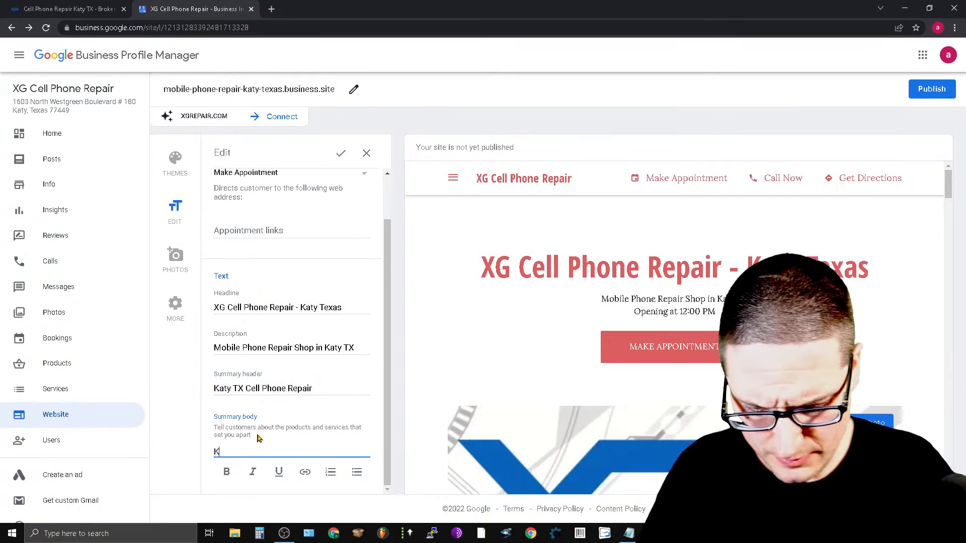
text(aty TX Cel)
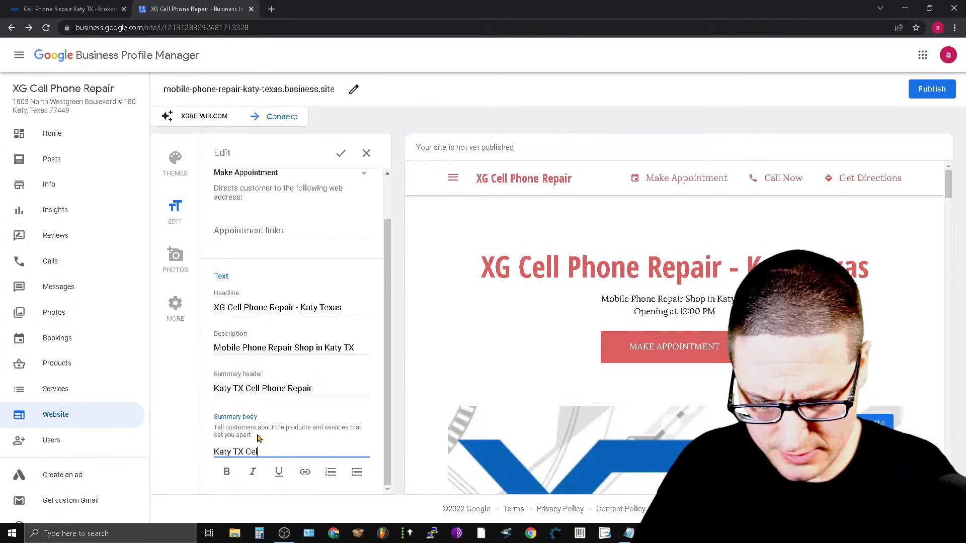
text(l Phone )
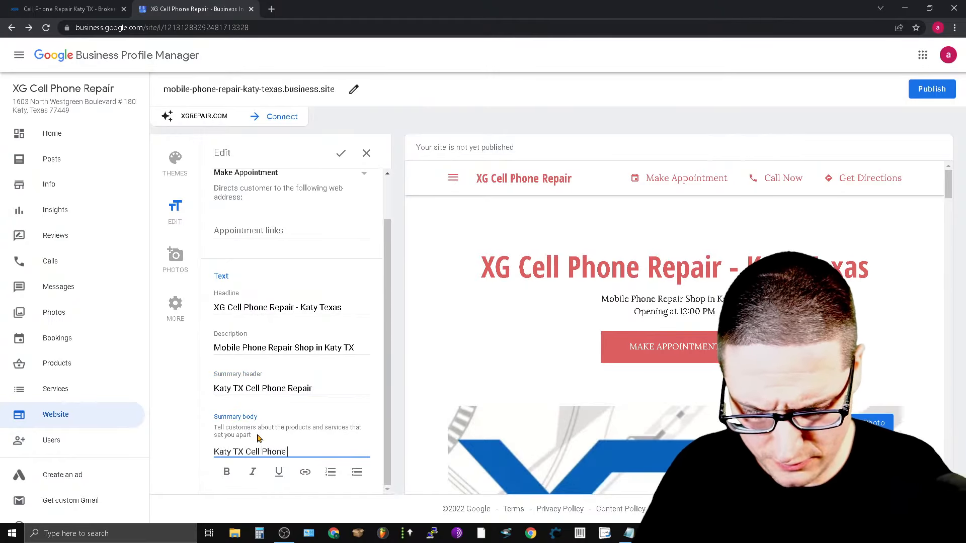
text(and Mob)
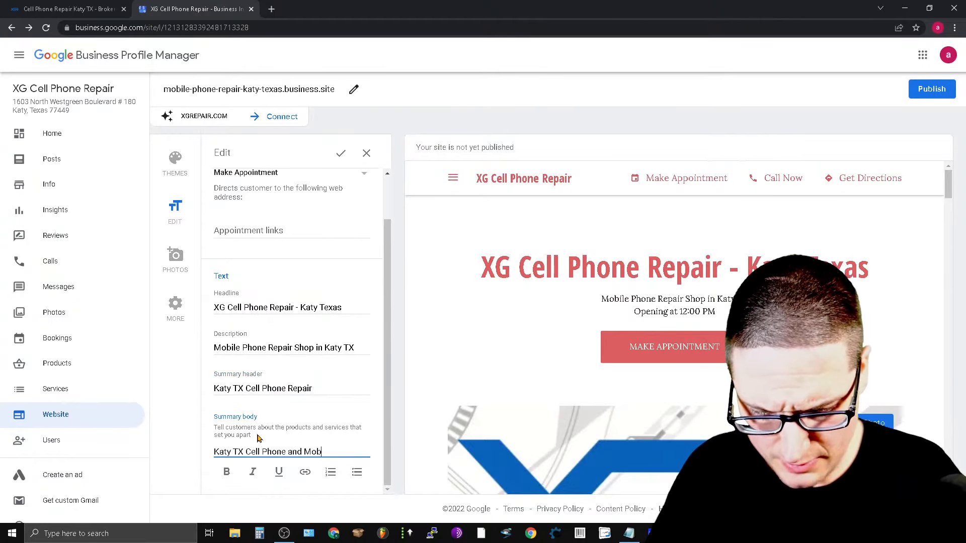
text(ile Phone R)
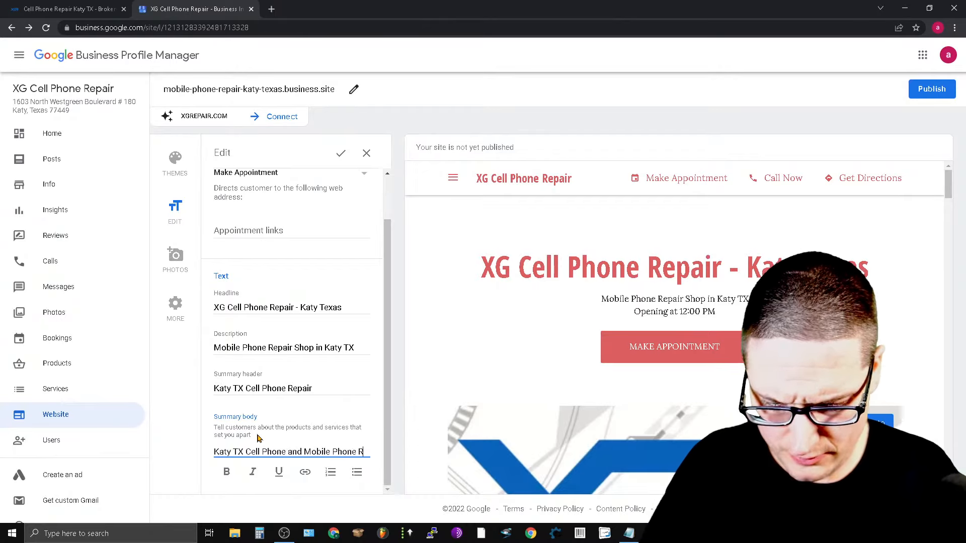
text(epair Ser)
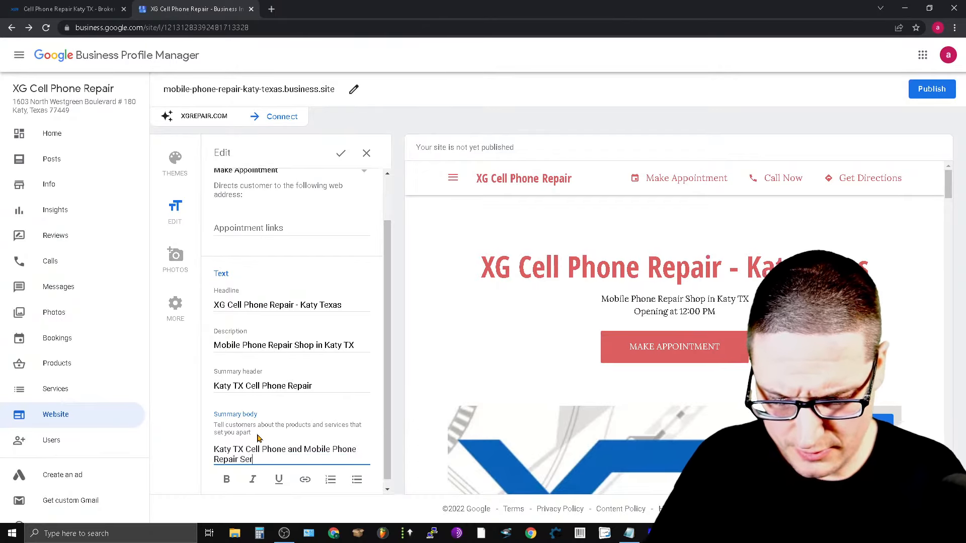
text(vice)
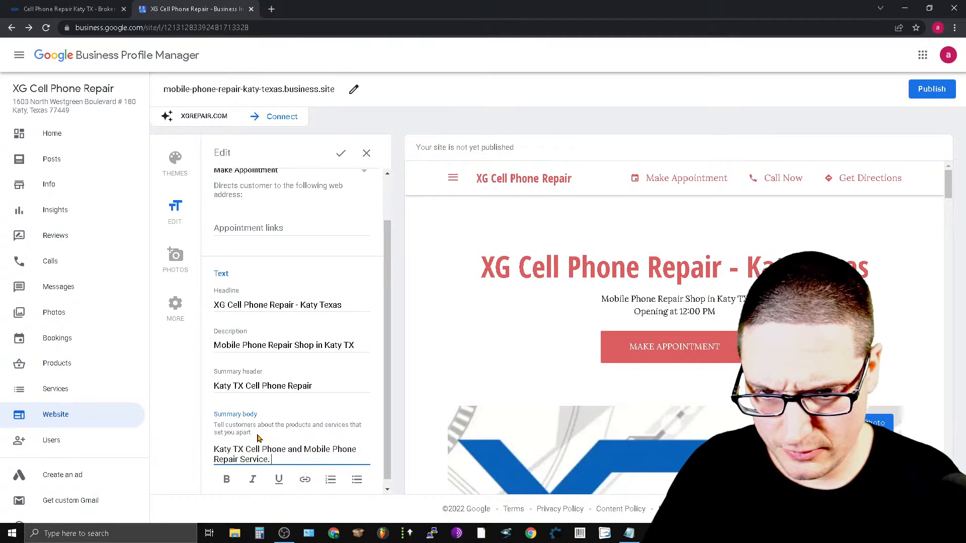
text(.)
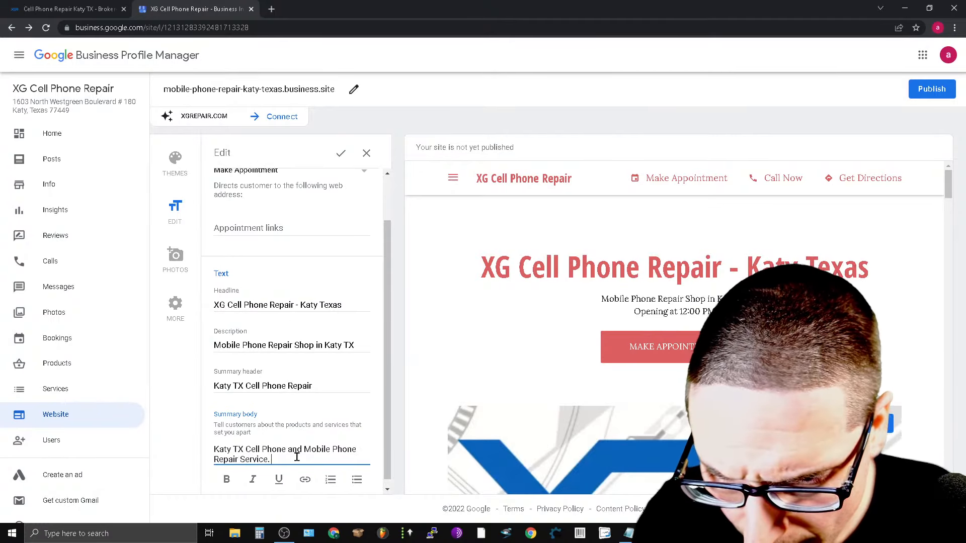
drag(297, 459, 216, 453)
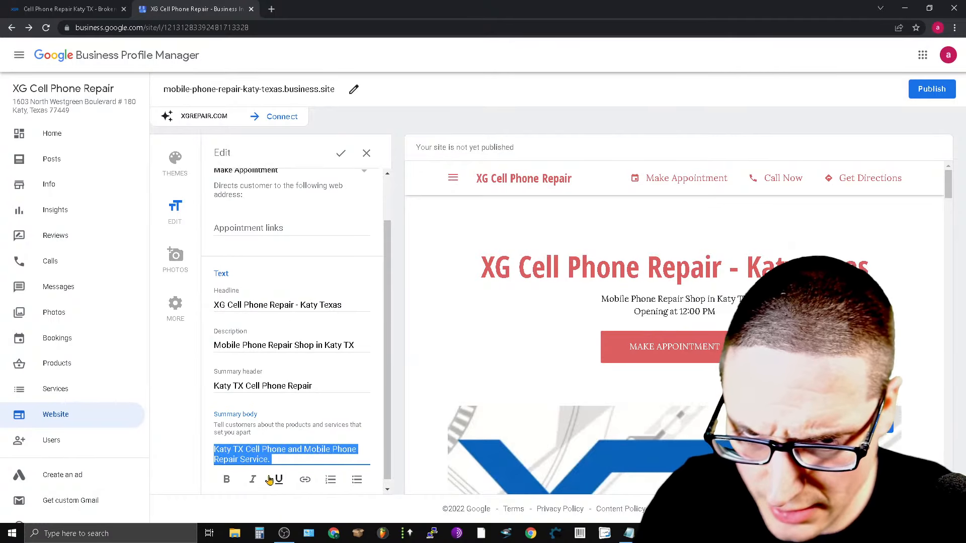
click(265, 460)
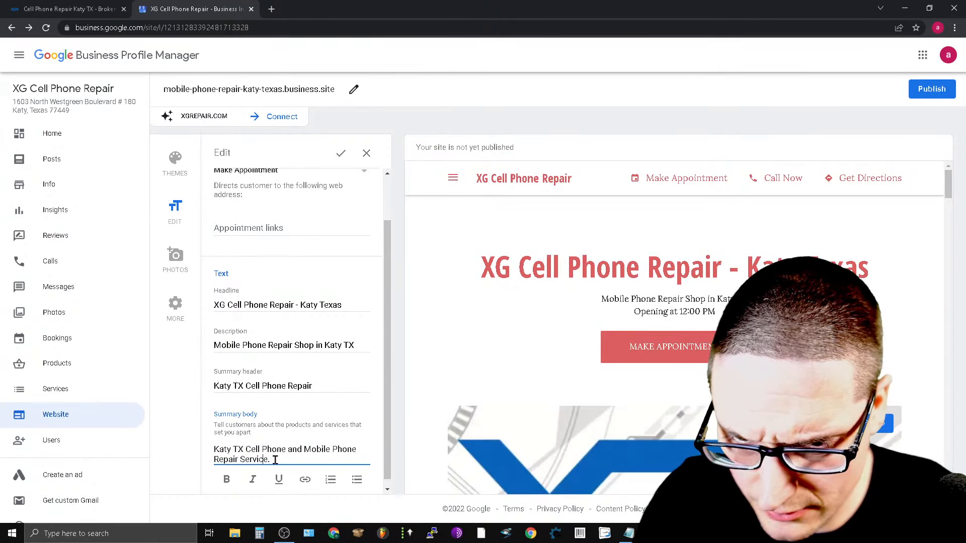
drag(267, 459, 208, 453)
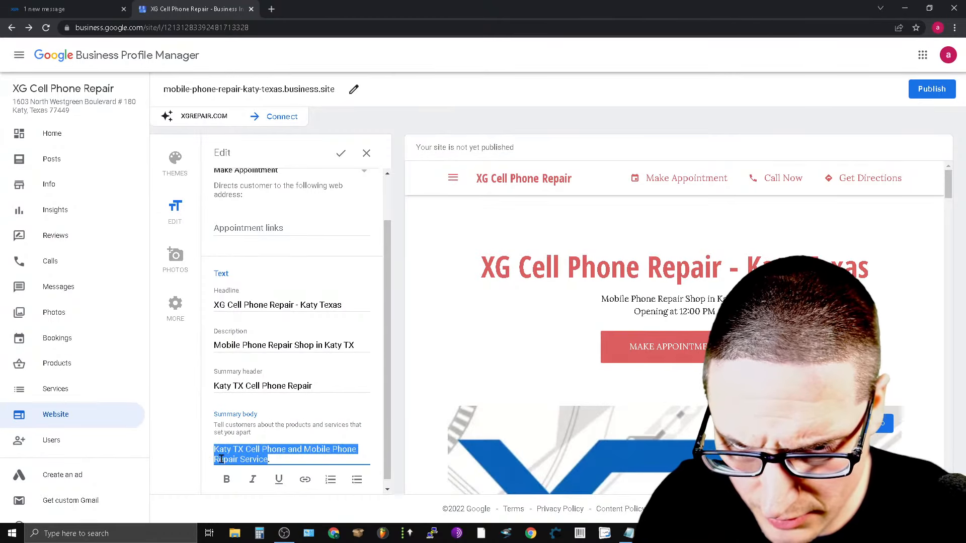
click(305, 480)
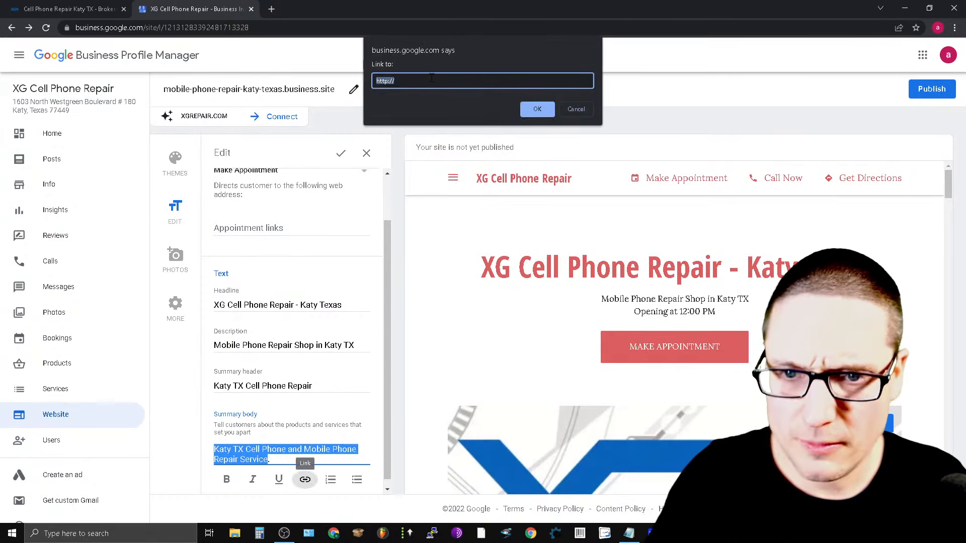
text(https://xgrepair.com/cell-phone-repair-katy/)
click(536, 111)
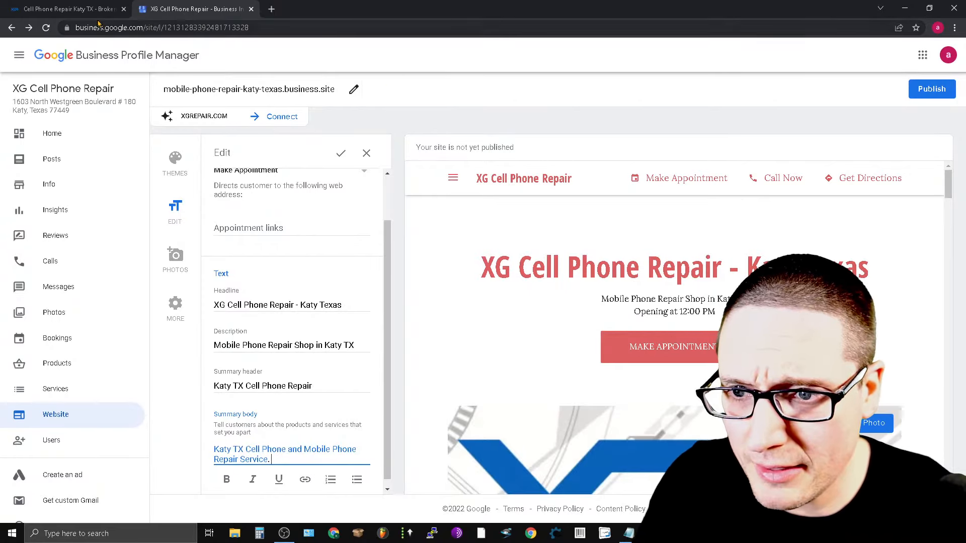
click(64, 8)
click(144, 28)
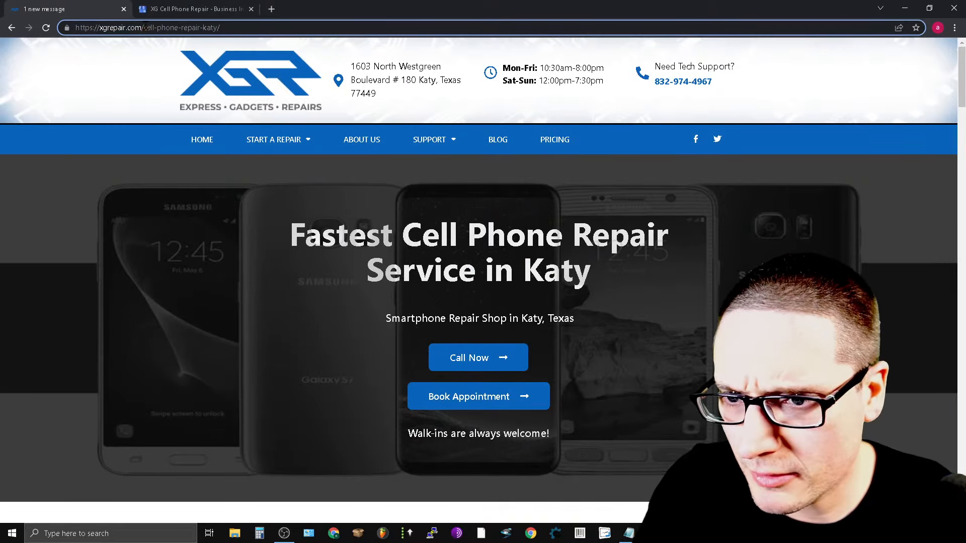
drag(146, 27, 77, 28)
right_click(115, 30)
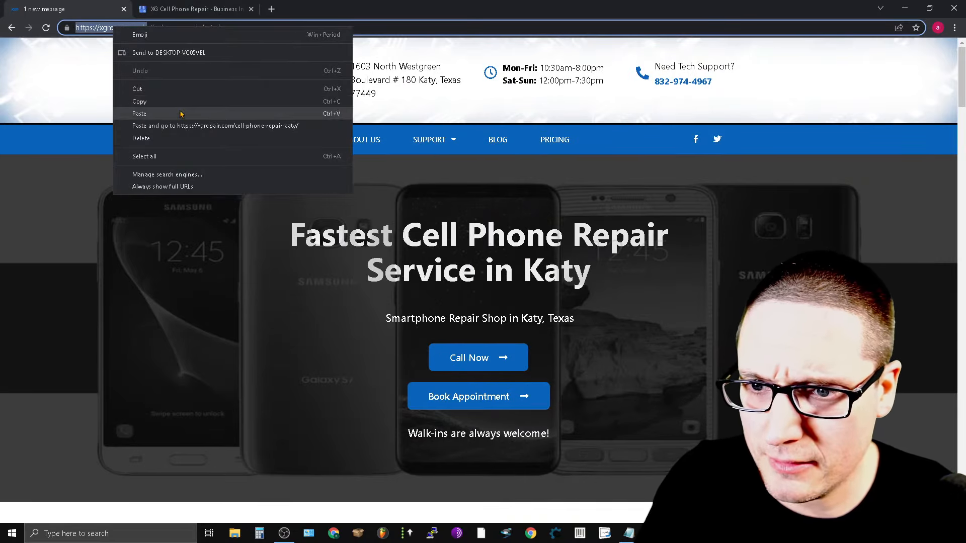
click(184, 100)
key(ctrl+Tab)
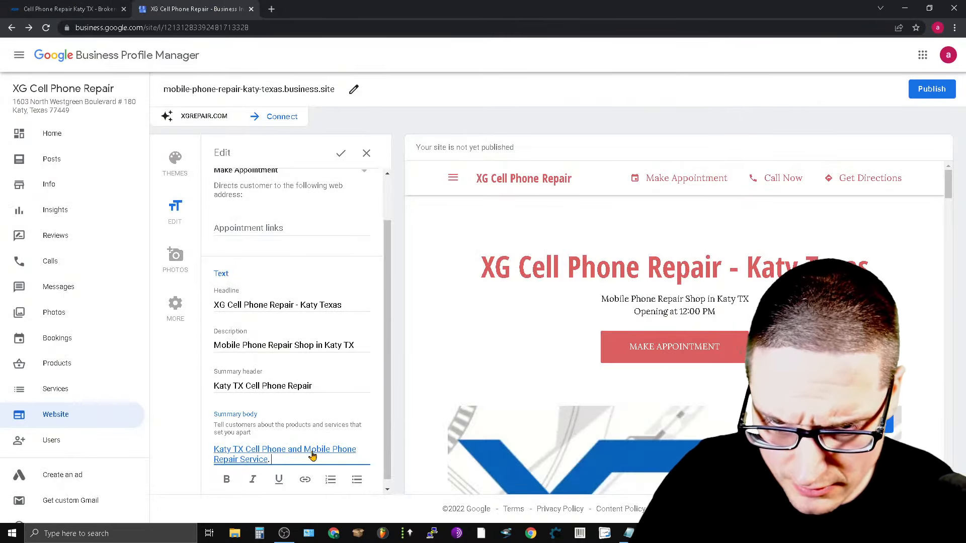
click(297, 461)
key(Return)
key(Return)
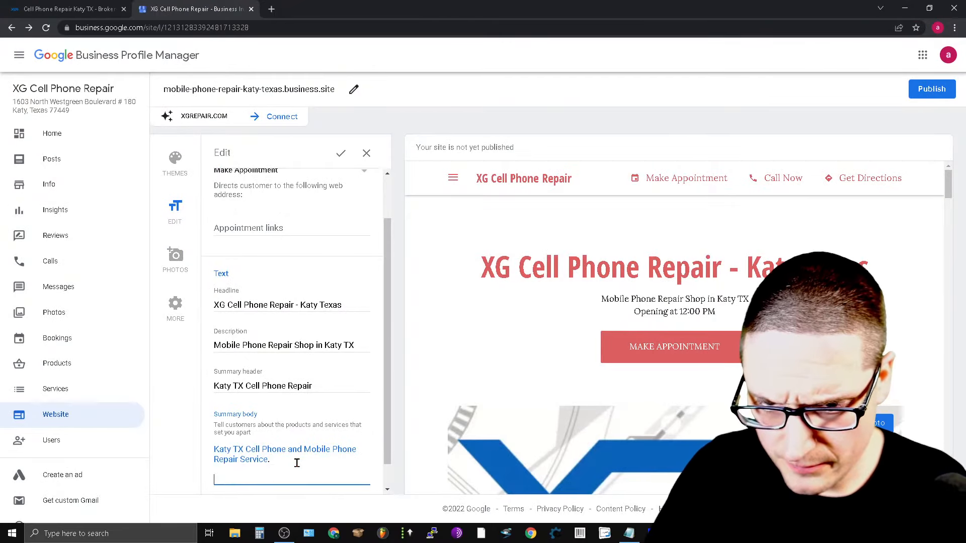
key(ctrl+v)
key(BackSpace)
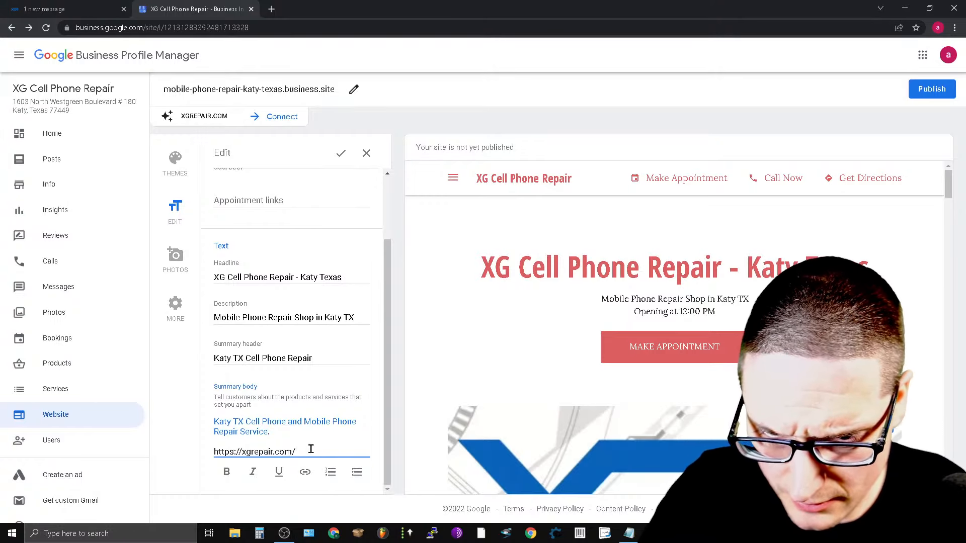
drag(308, 449, 211, 460)
click(305, 472)
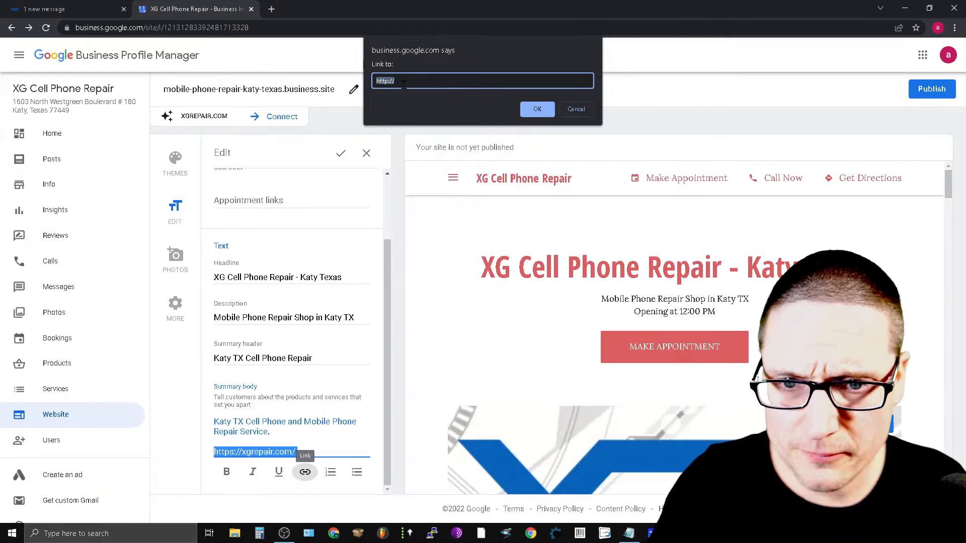
key(ctrl+v)
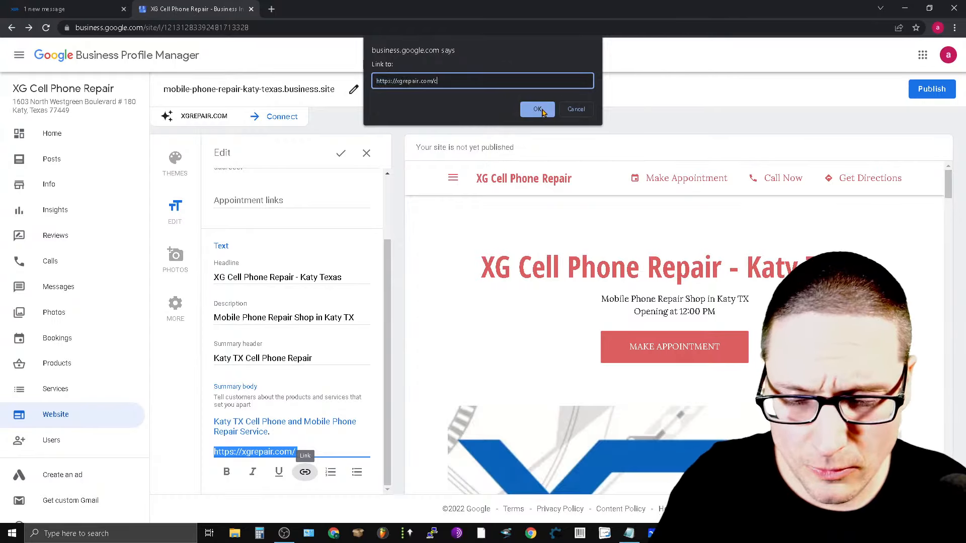
click(523, 109)
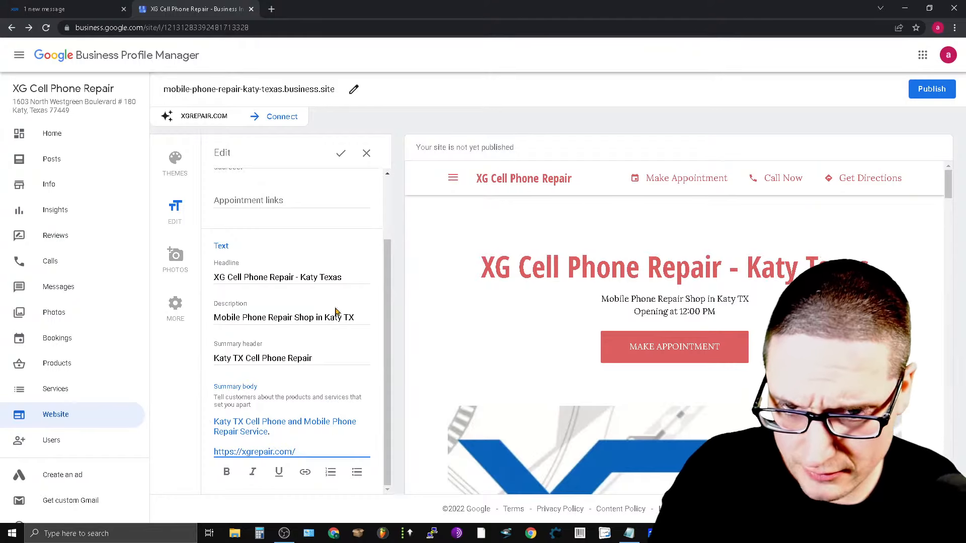
- Copy the headline "XG Cell Phone Repair - Katy Texas" into the summary body, directly below the linked sentence
click(280, 277)
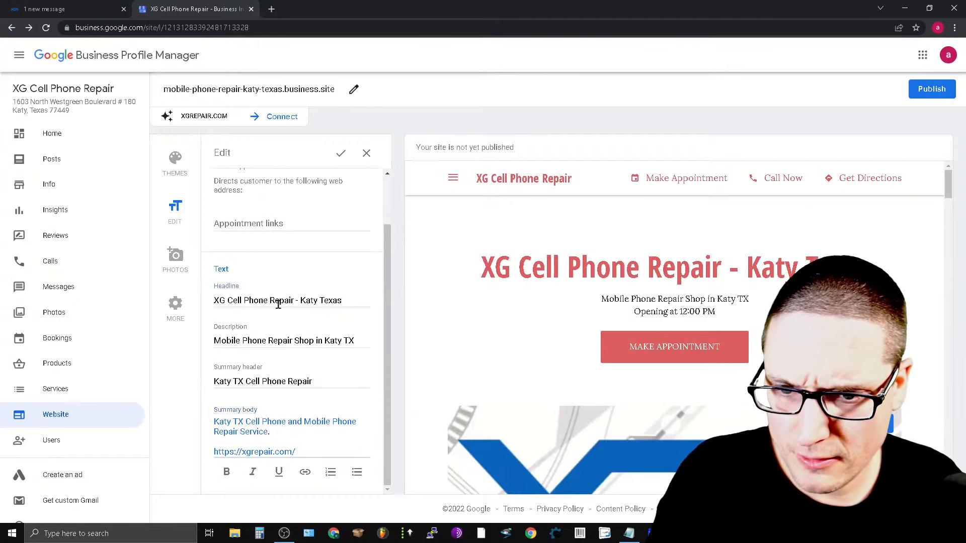
click(277, 303)
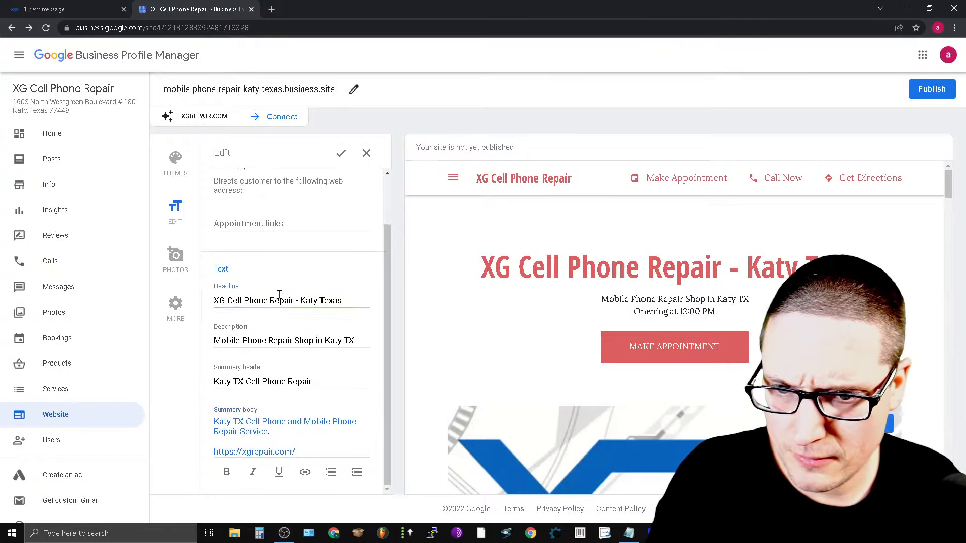
triple_click(279, 296)
right_click(286, 301)
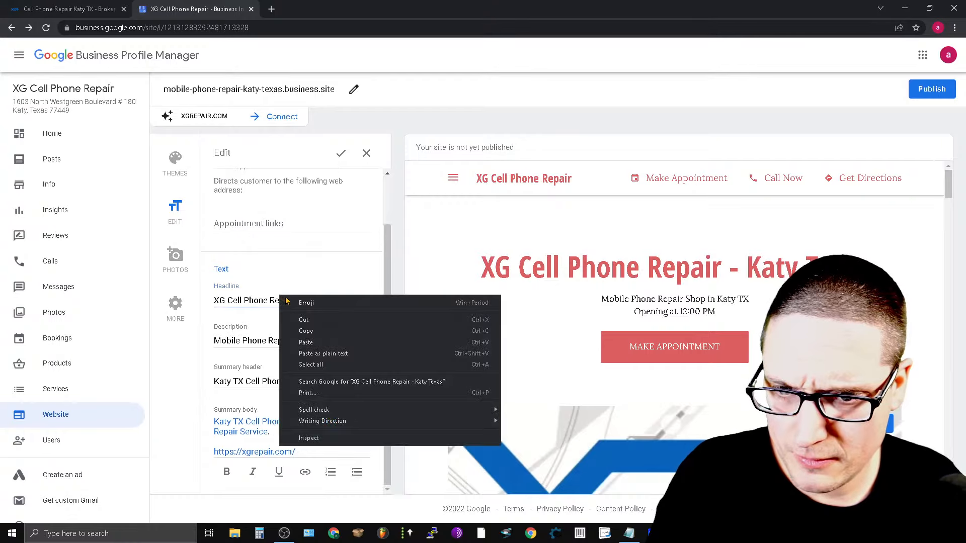
click(252, 343)
drag(348, 300, 177, 301)
right_click(238, 291)
click(279, 329)
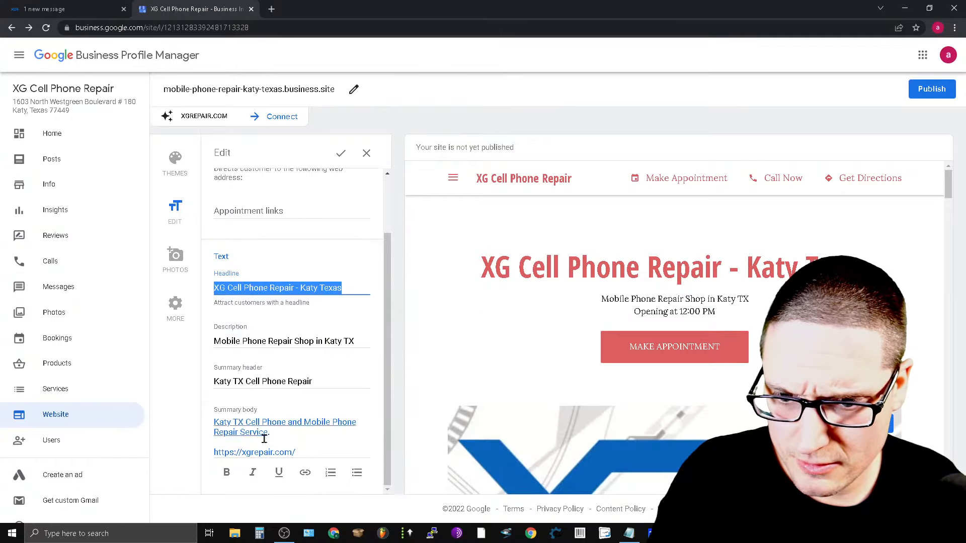
click(222, 424)
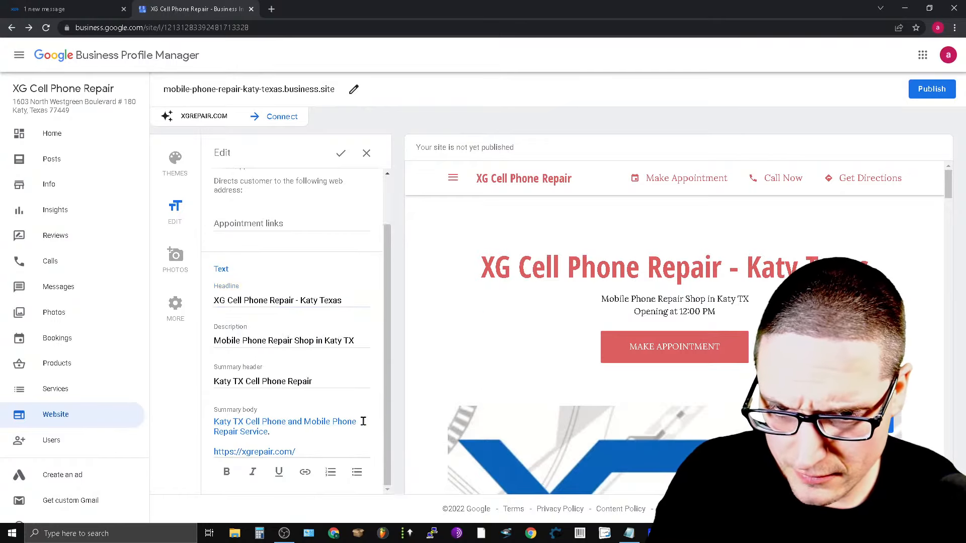
click(311, 443)
key(ctrl+v)
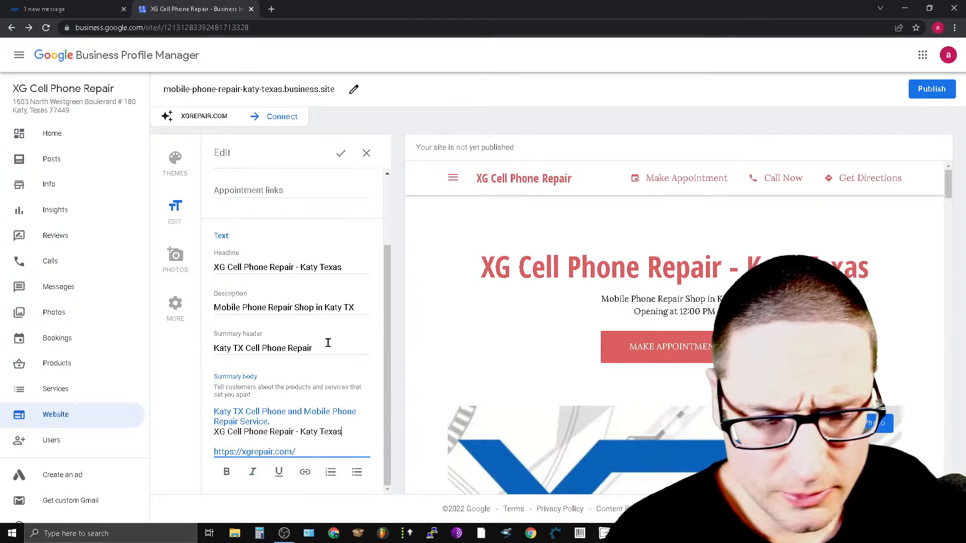
- Publish the site, saving the unsaved text changes, and dismiss the launch announcement and the customer tips
scroll(325, 340, up, 2)
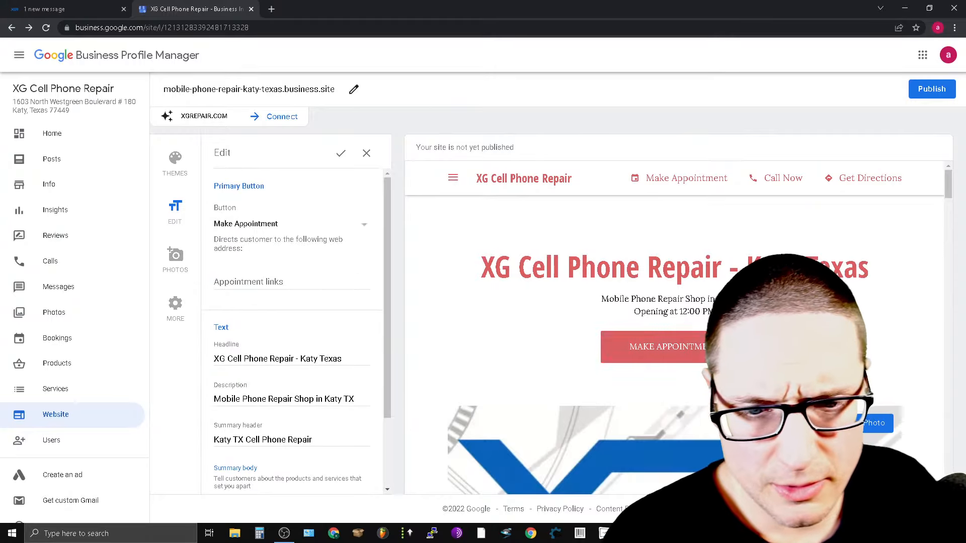
click(937, 94)
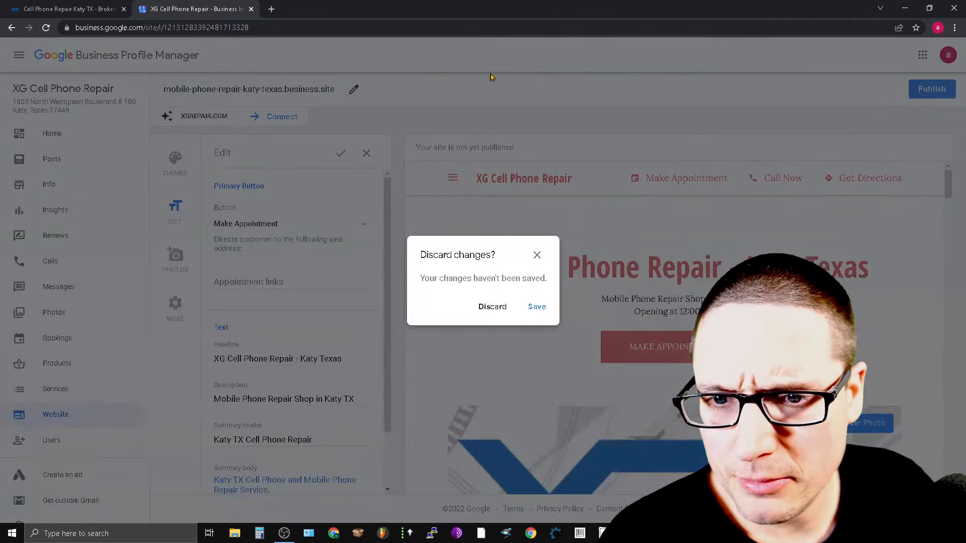
click(537, 308)
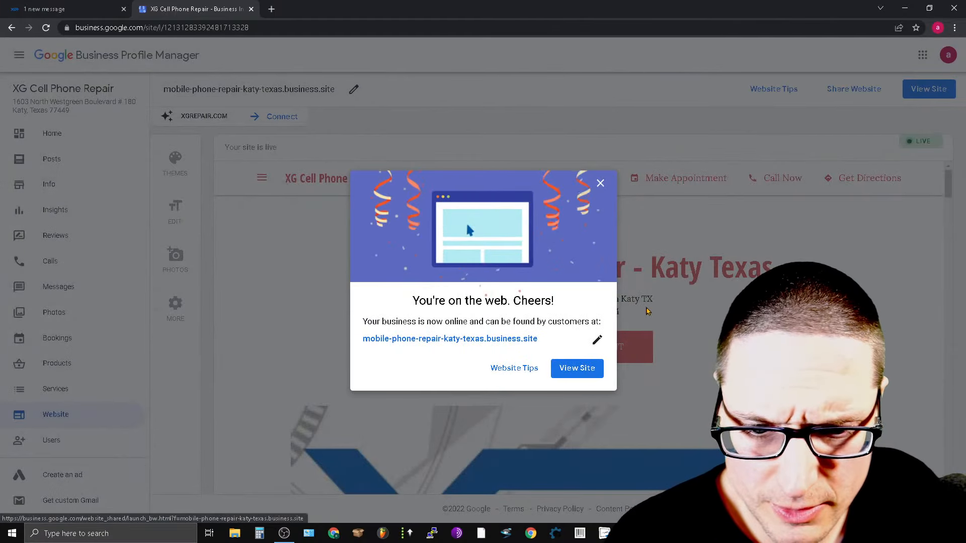
click(600, 184)
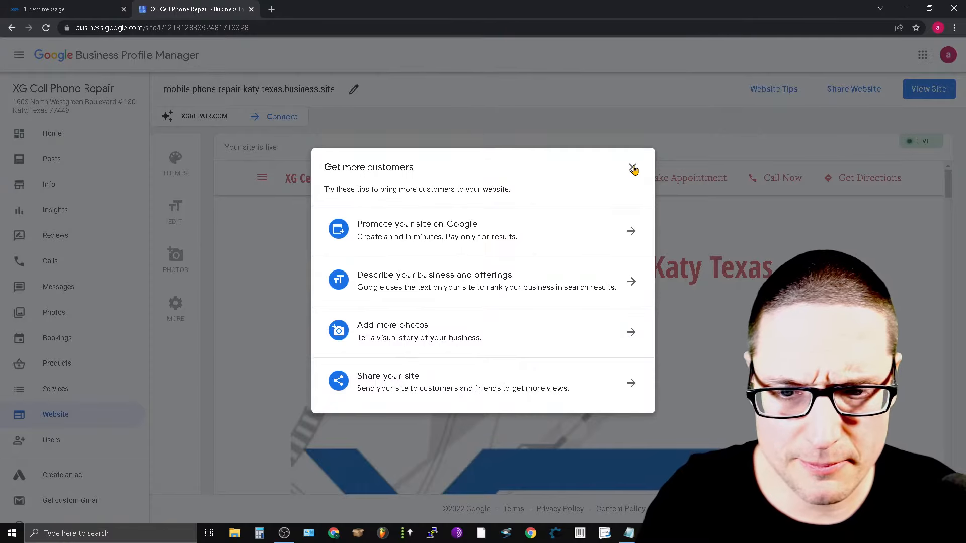
click(633, 168)
- Check the summary section of the live site preview and resubmit mobile-phone-repair-katy-texas as the site address
scroll(579, 327, down, 15)
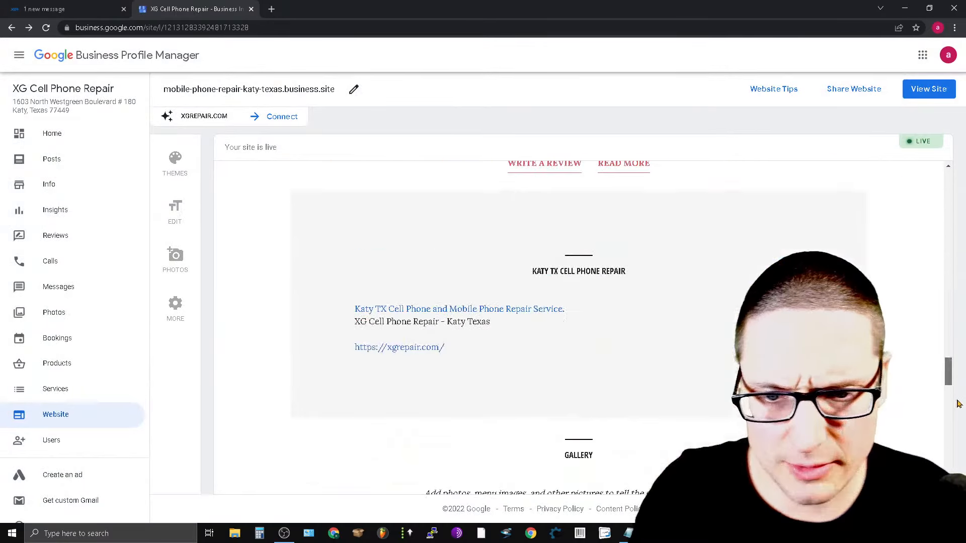
scroll(352, 201, up, 15)
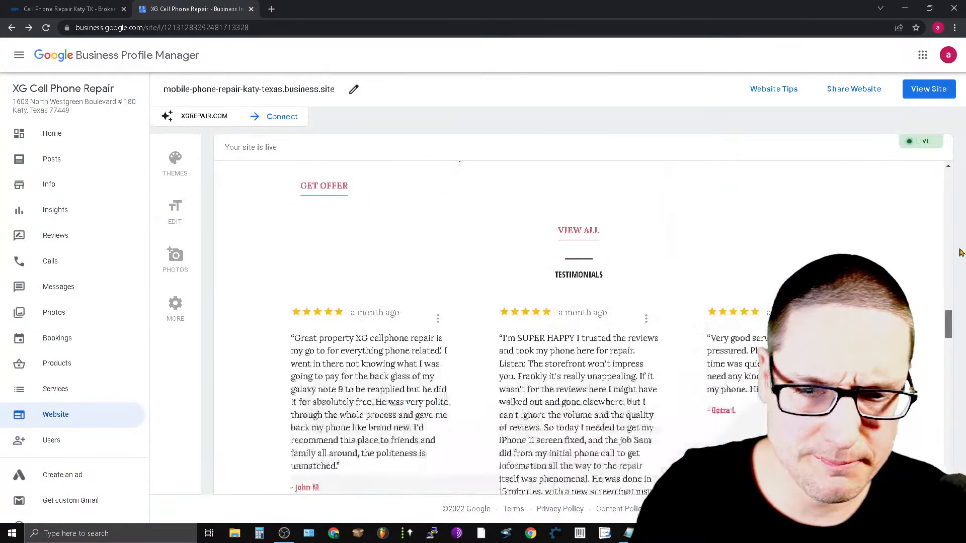
click(363, 94)
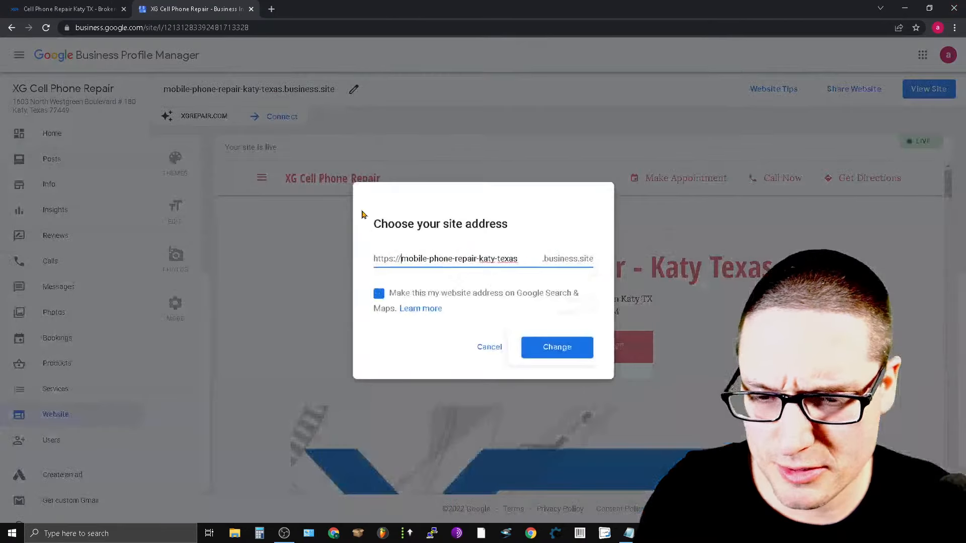
click(586, 358)
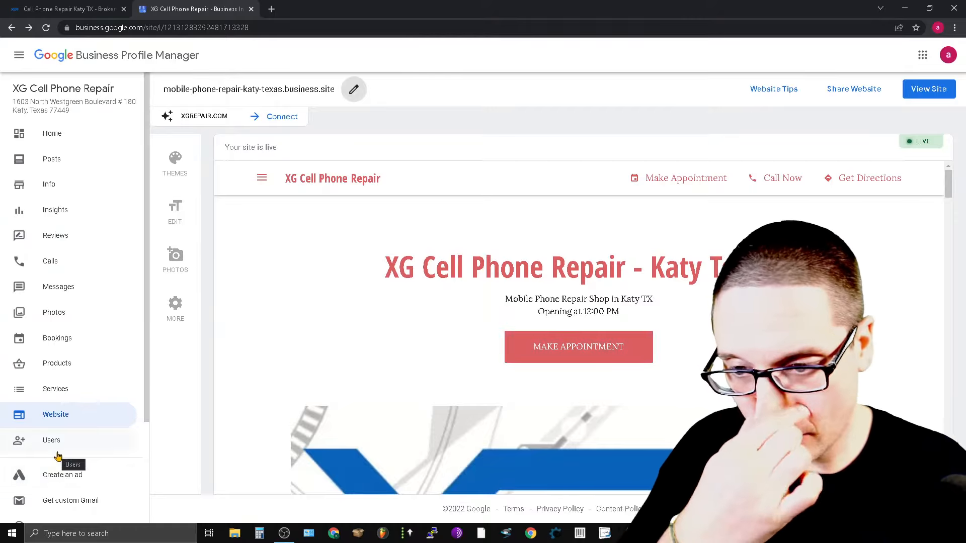
- Open the profile's photos, dismiss the introductory tip, and look through the overview gallery
click(55, 311)
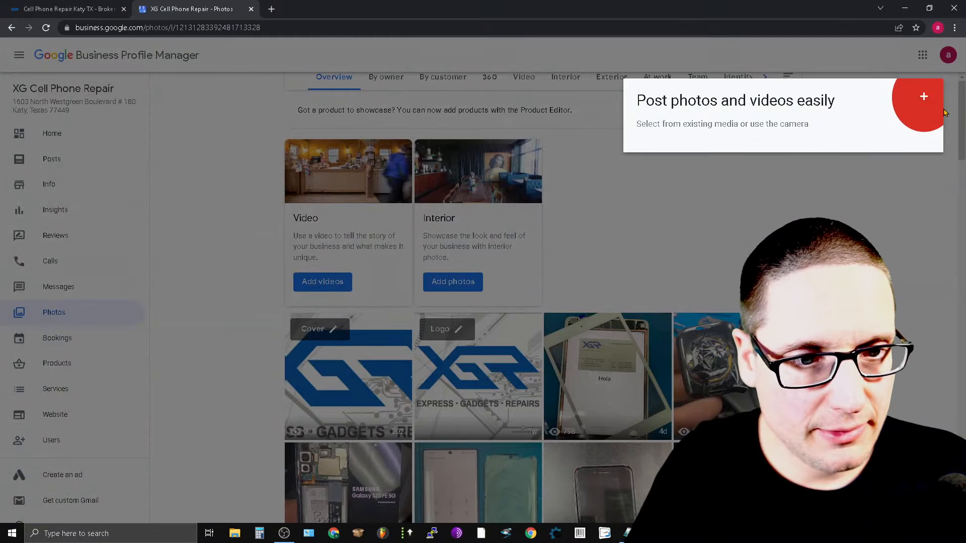
click(927, 289)
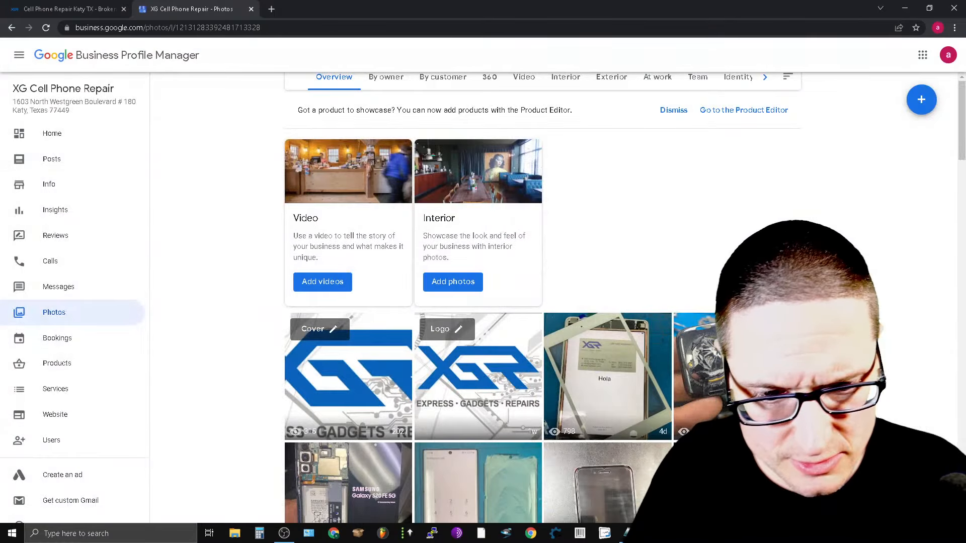
scroll(675, 365, down, 3)
scroll(633, 257, down, 15)
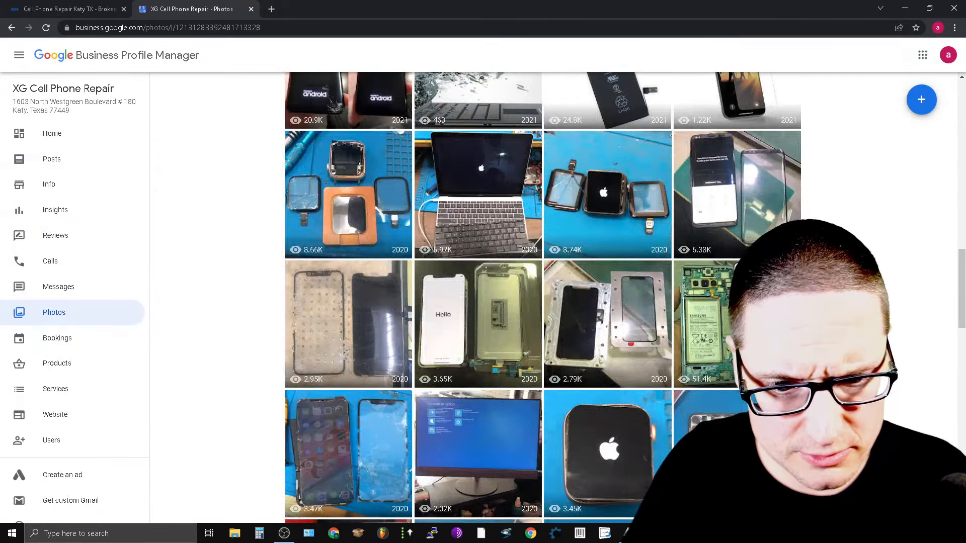
scroll(633, 257, up, 18)
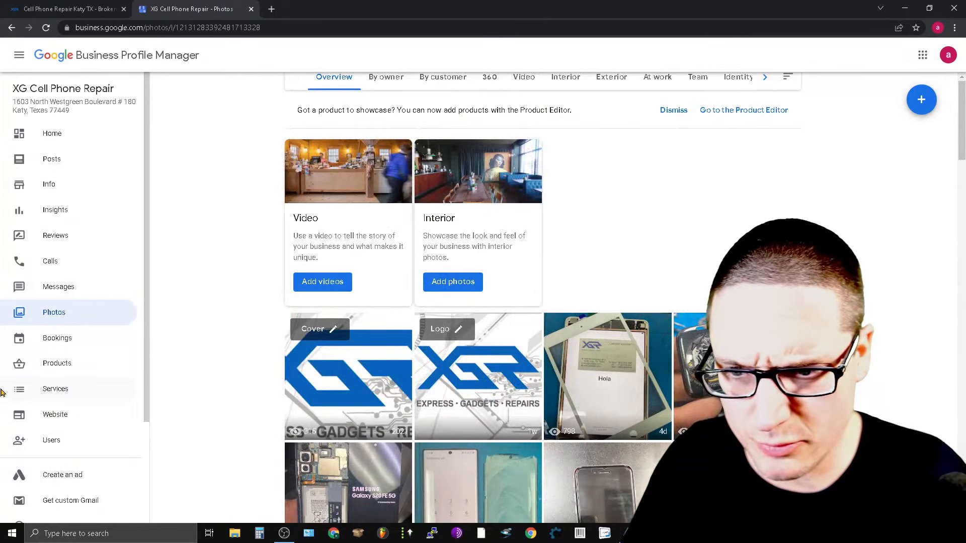
- Open the profile's product list, copy the address of the shop website's Cell Phone Repair page, and return to the products
click(64, 373)
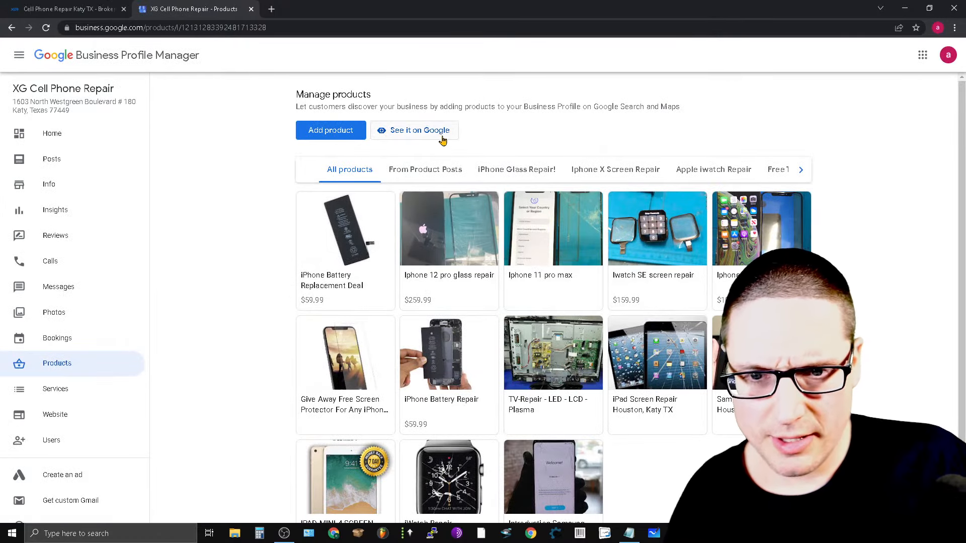
click(92, 6)
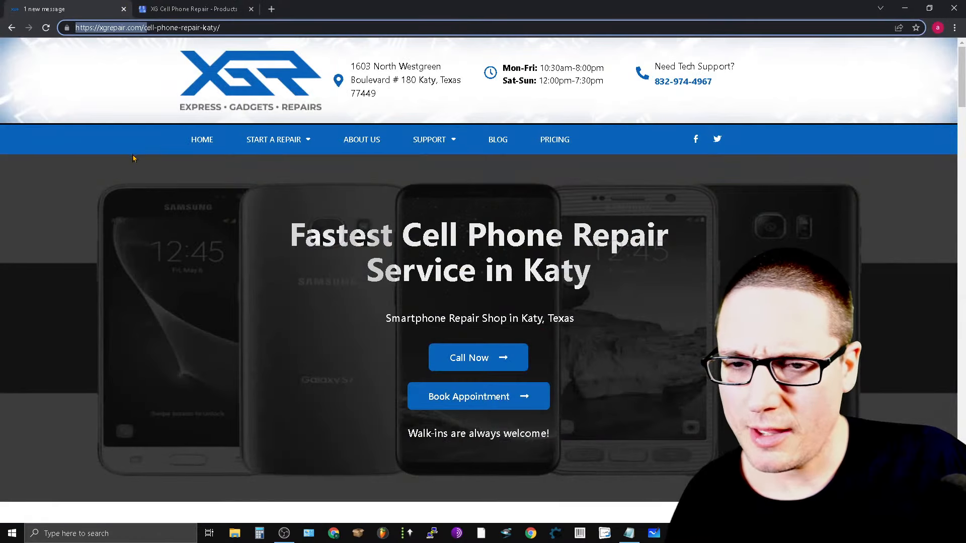
click(276, 141)
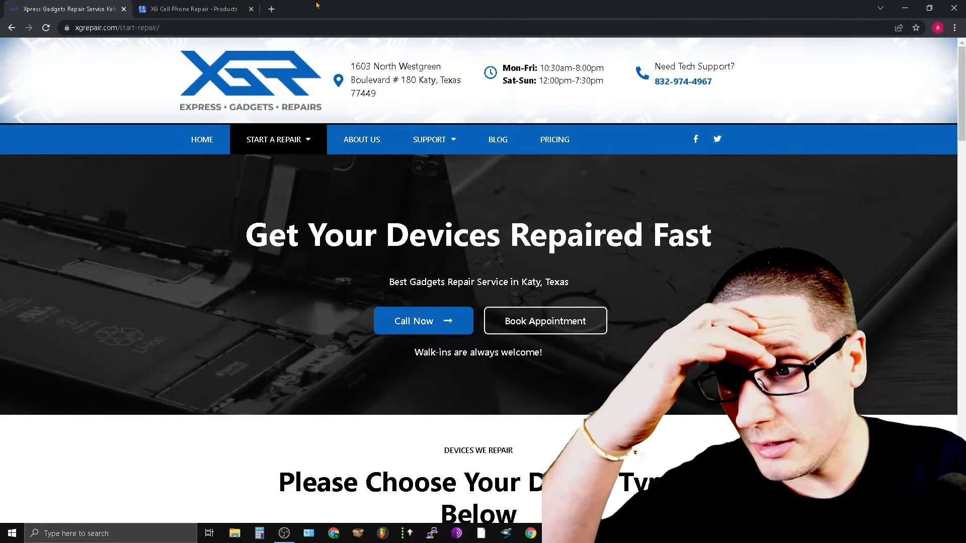
mouse_move(283, 137)
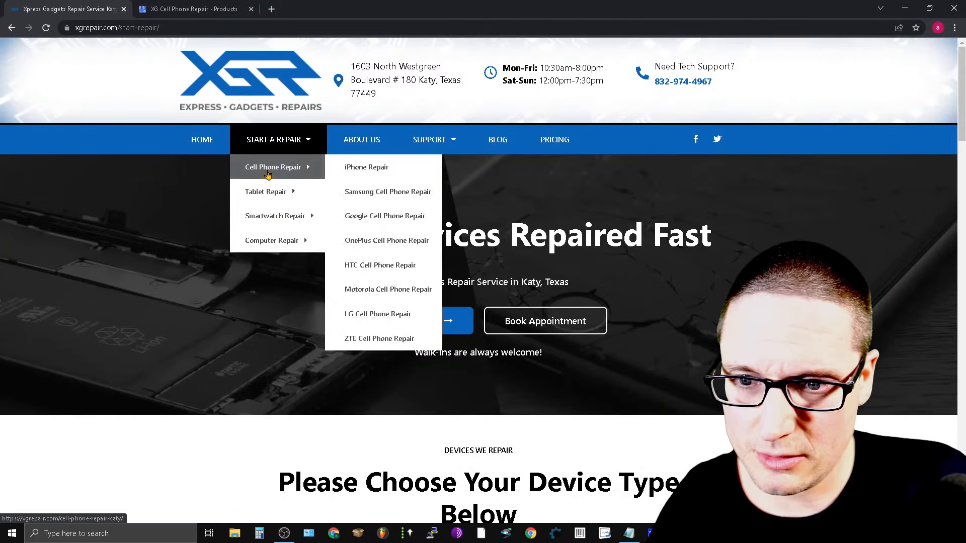
click(272, 167)
click(213, 31)
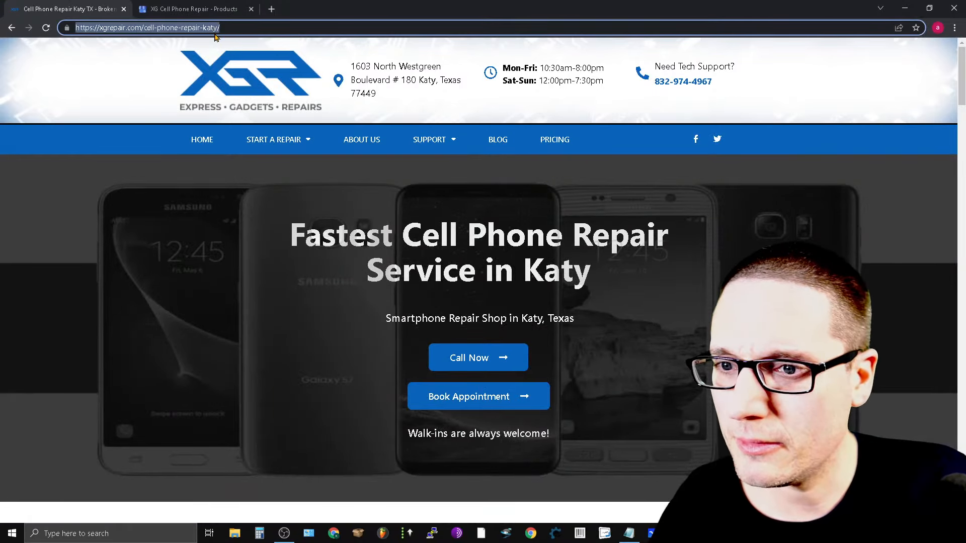
click(196, 7)
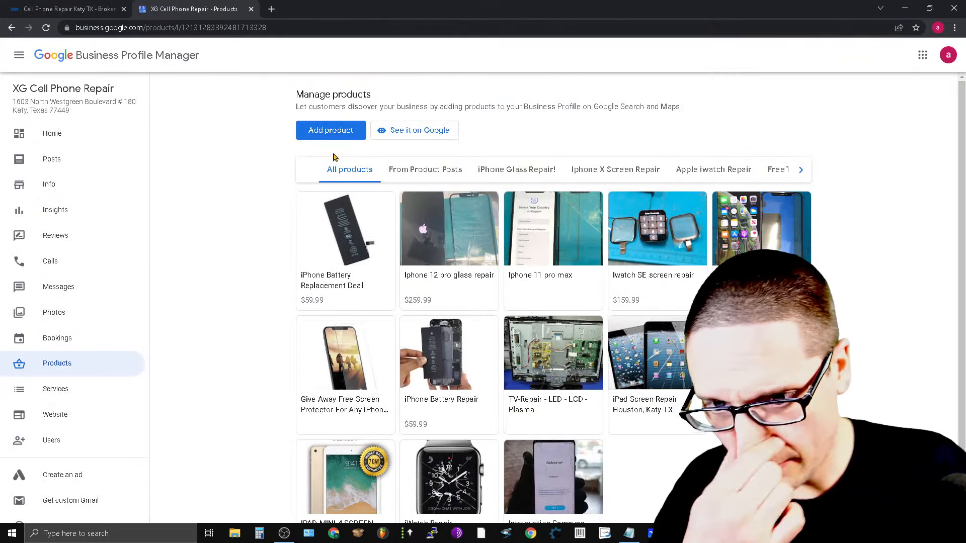
- Delete the "TV-Repair - LED - LCD - Plasma" product from the "Free Tempered Glass for all Katy Residents" category
click(801, 174)
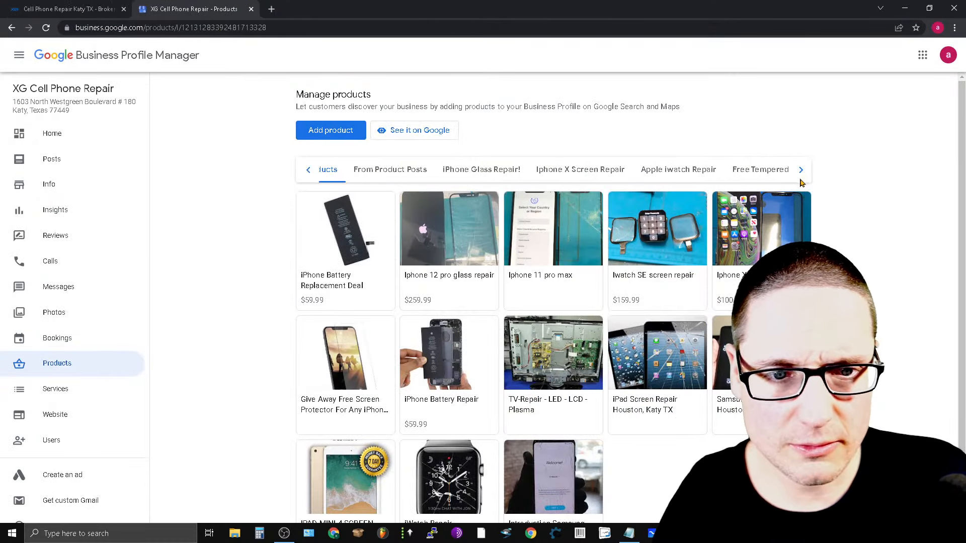
click(752, 179)
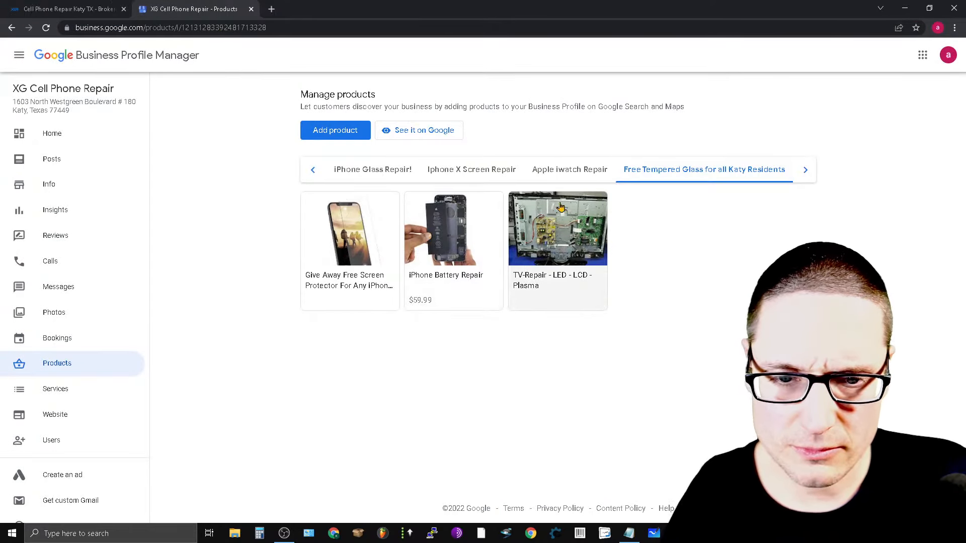
right_click(578, 271)
click(550, 299)
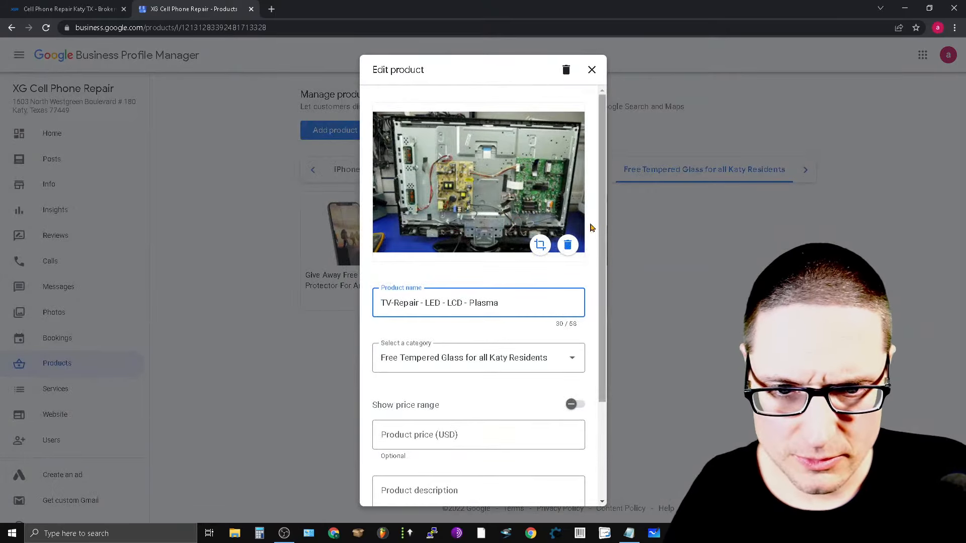
click(565, 70)
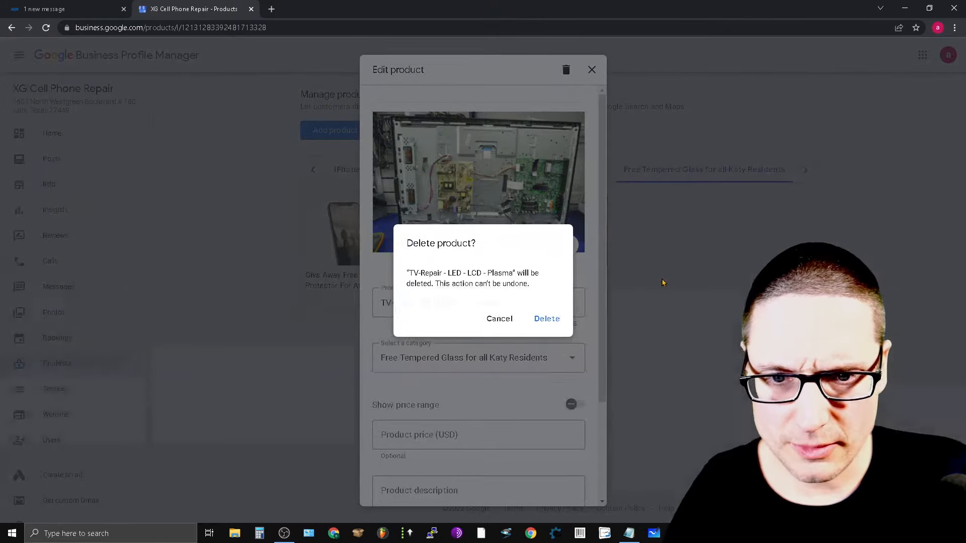
click(543, 321)
- Delete the "iPhone Battery Repair" product from the "Free Tempered Glass for all Katy Residents" category
click(483, 295)
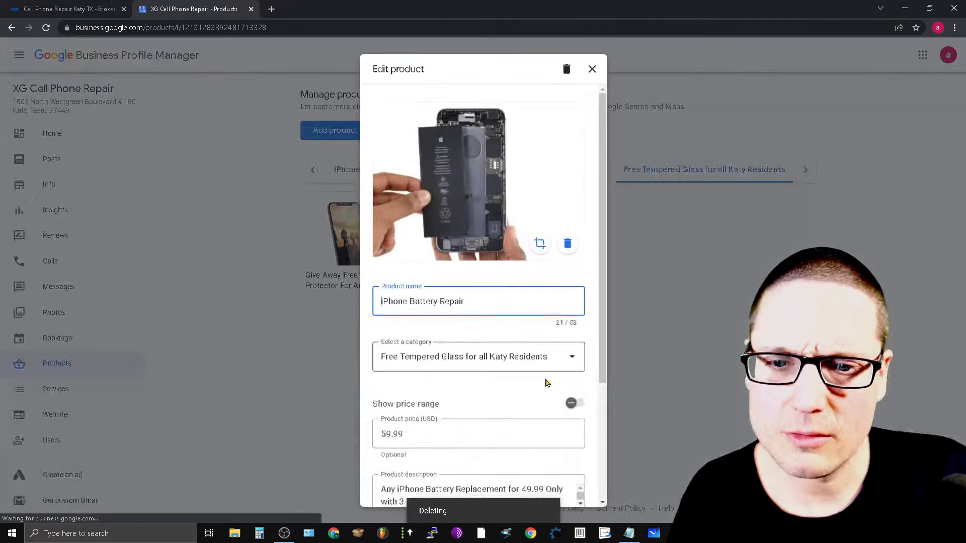
click(567, 243)
click(570, 70)
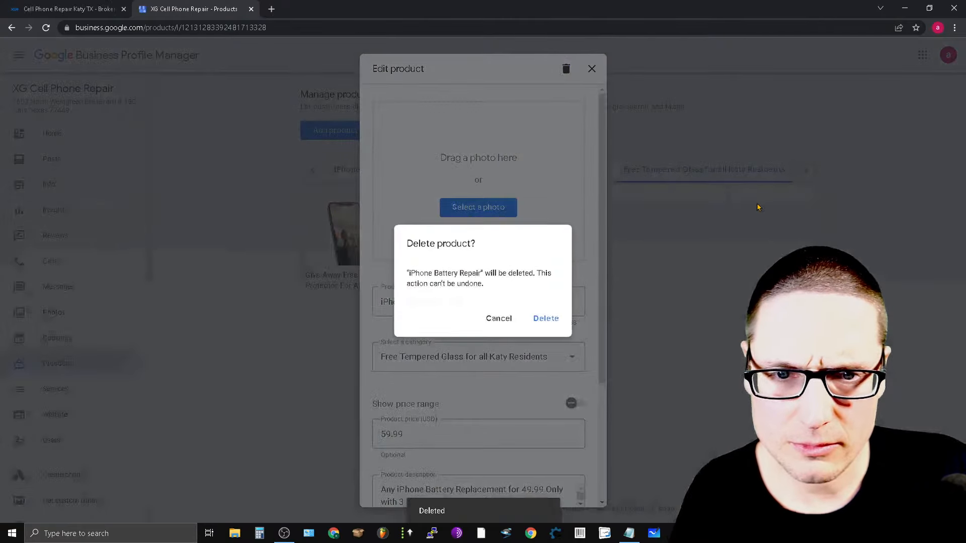
click(546, 320)
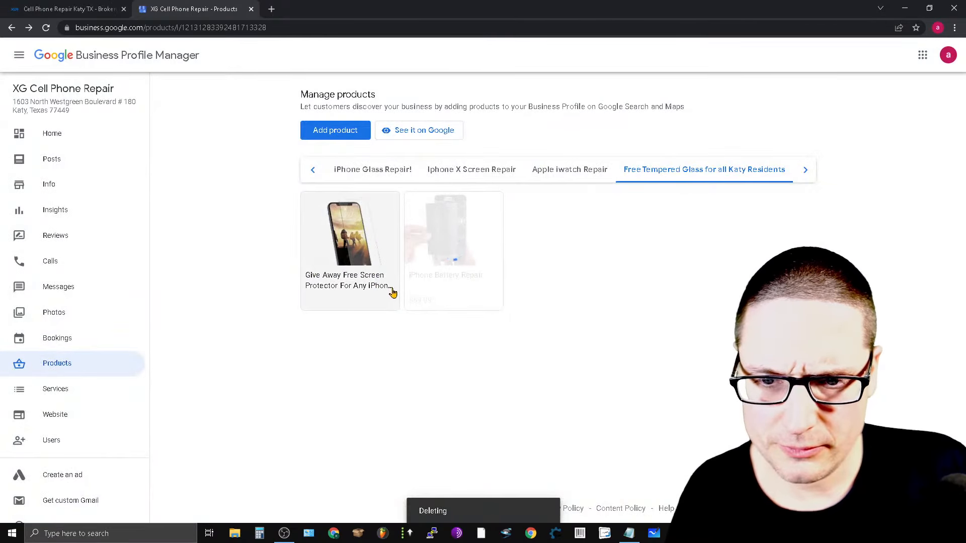
- Delete the "Give Away Free Screen Protector For Any iPhone" product from the "Free Tempered Glass for all Katy Residents" category
click(394, 219)
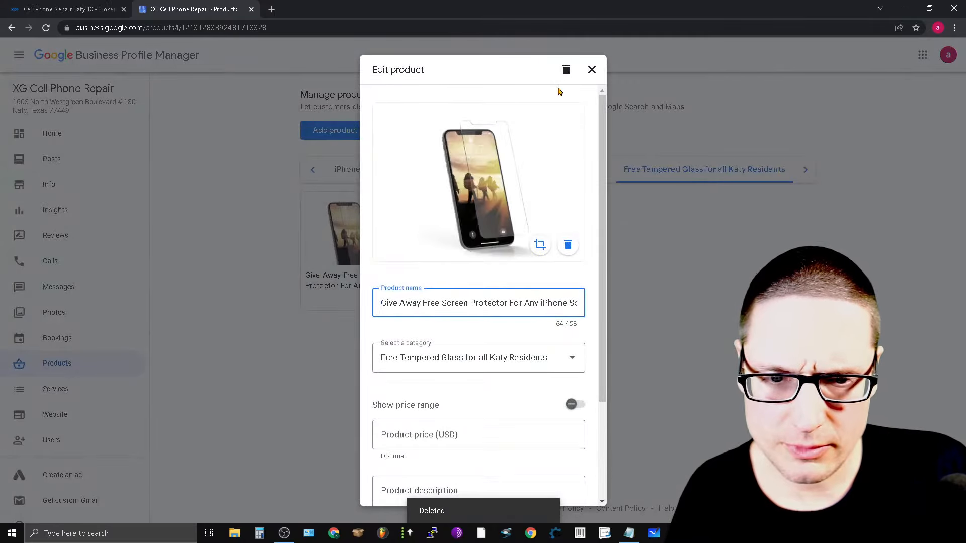
click(566, 70)
click(547, 322)
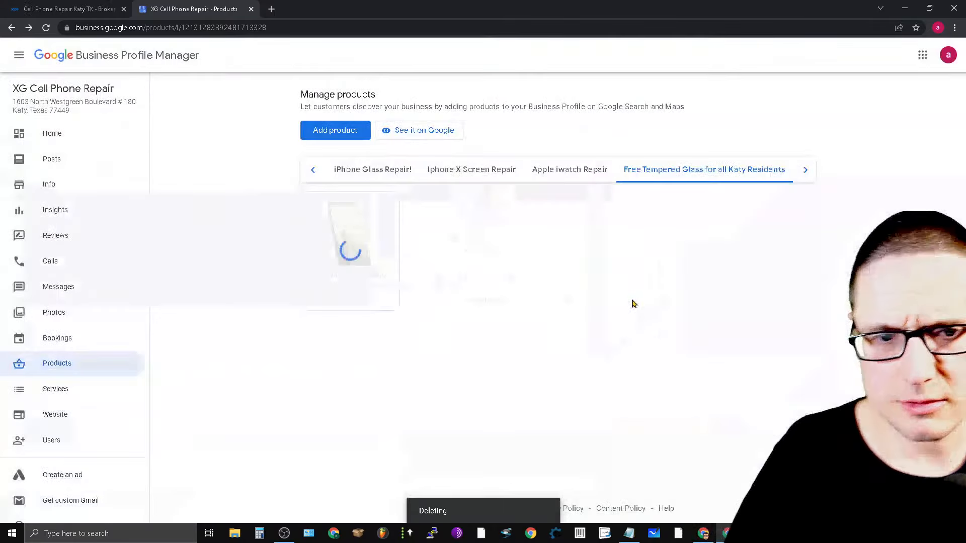
- Delete the "Iwatch SE screen repair" product from the "Apple iwatch Repair" category
click(576, 173)
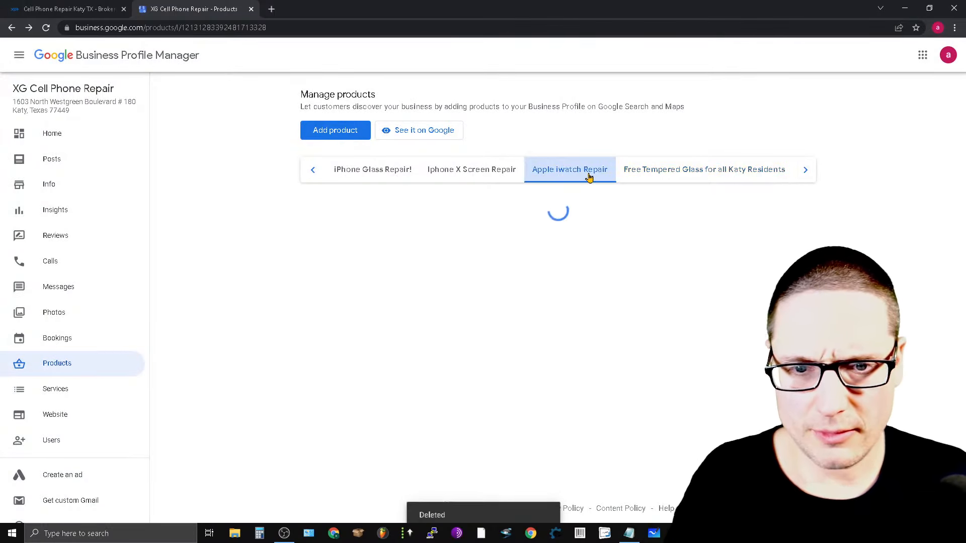
click(387, 290)
click(564, 67)
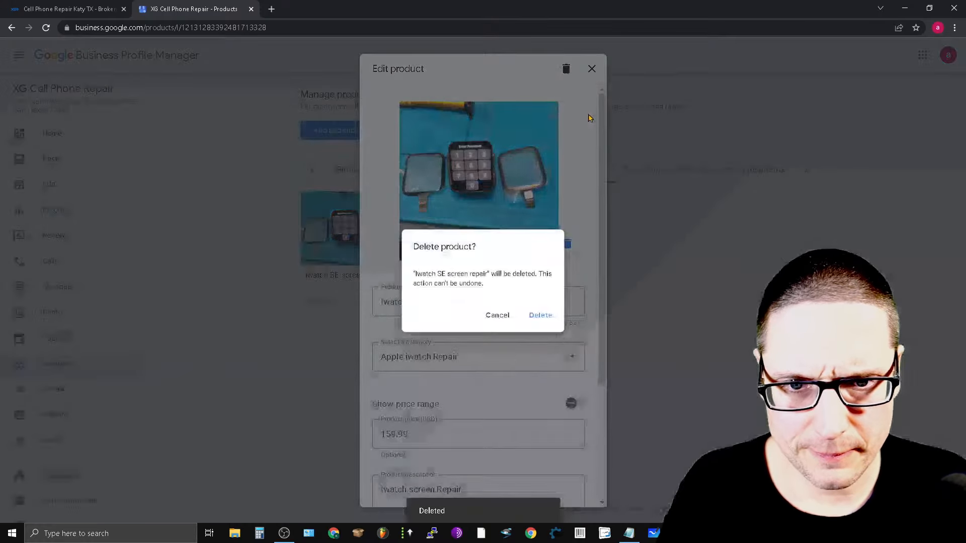
click(557, 320)
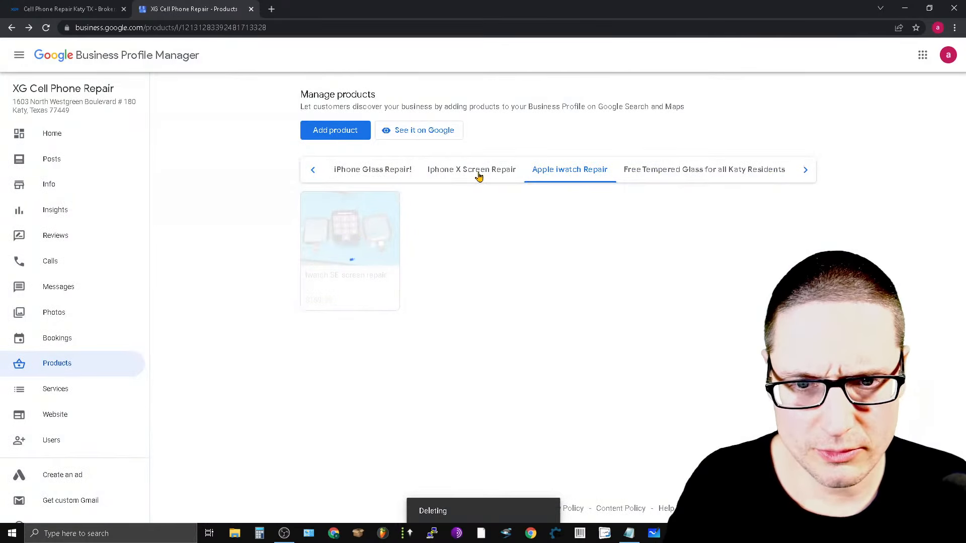
- Delete the "Iphone X Glass Repair" and "Iphone 11 pro max" products from the "Iphone X Screen Repair" category
click(490, 170)
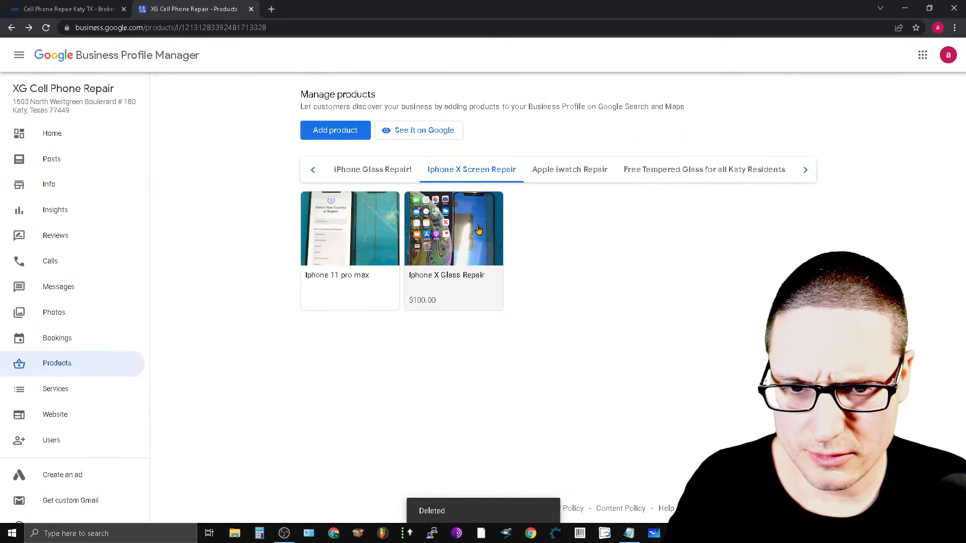
click(478, 229)
click(566, 69)
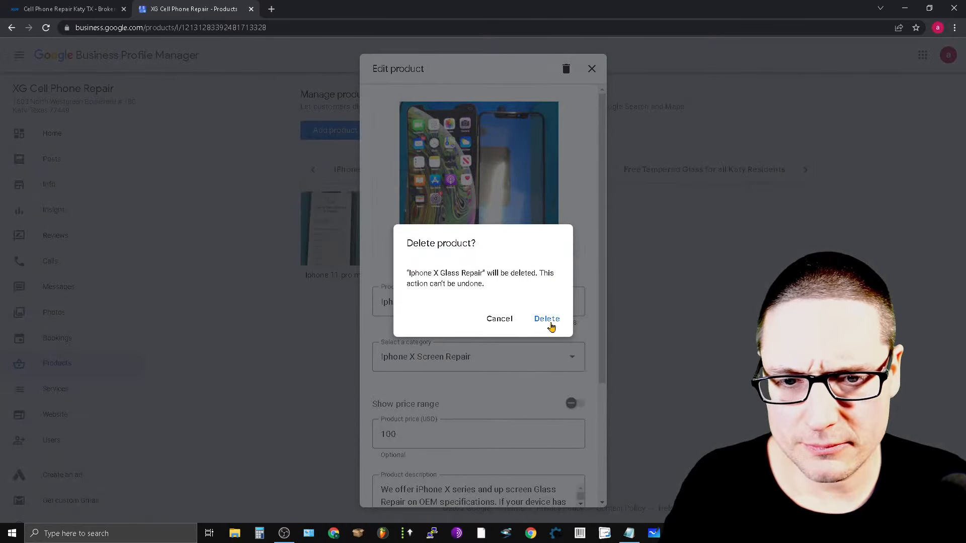
click(547, 319)
click(330, 229)
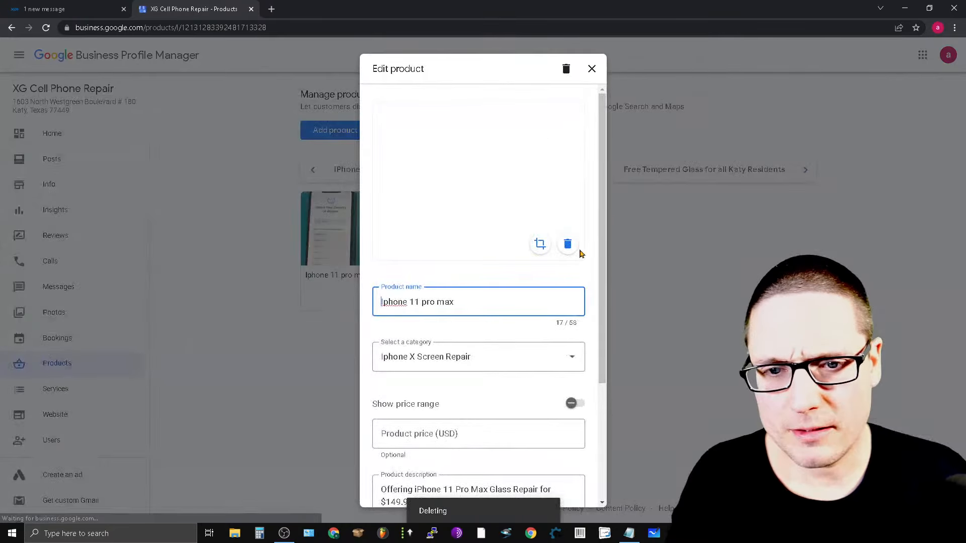
click(566, 70)
click(545, 320)
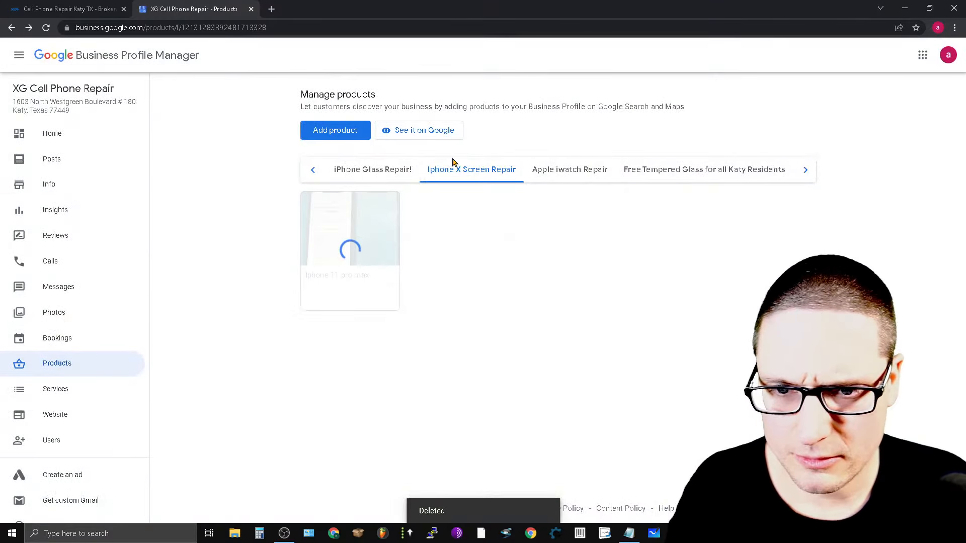
- Delete the "Samsung Screen Repair Houston, Katy Tx" product from the "iPhone Glass Repair!" category
click(376, 171)
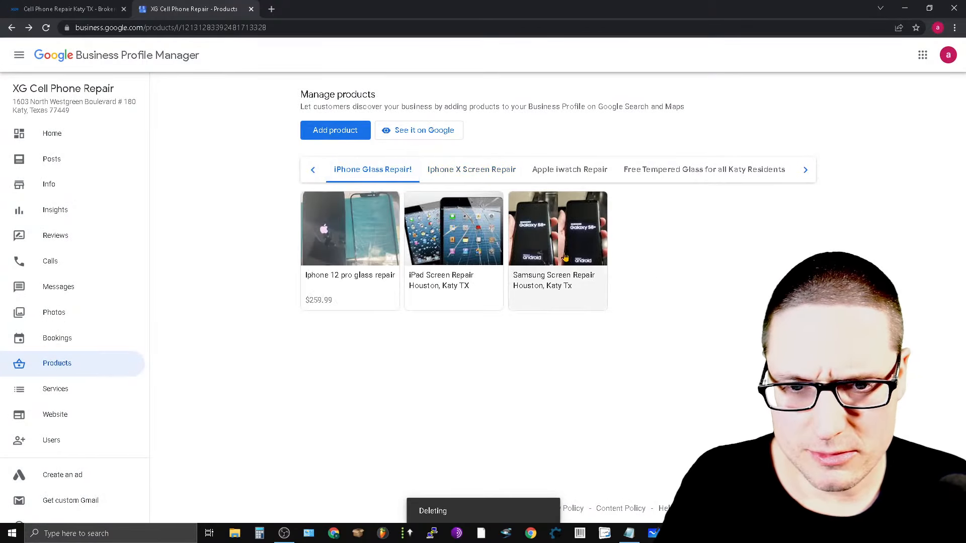
click(553, 233)
click(565, 73)
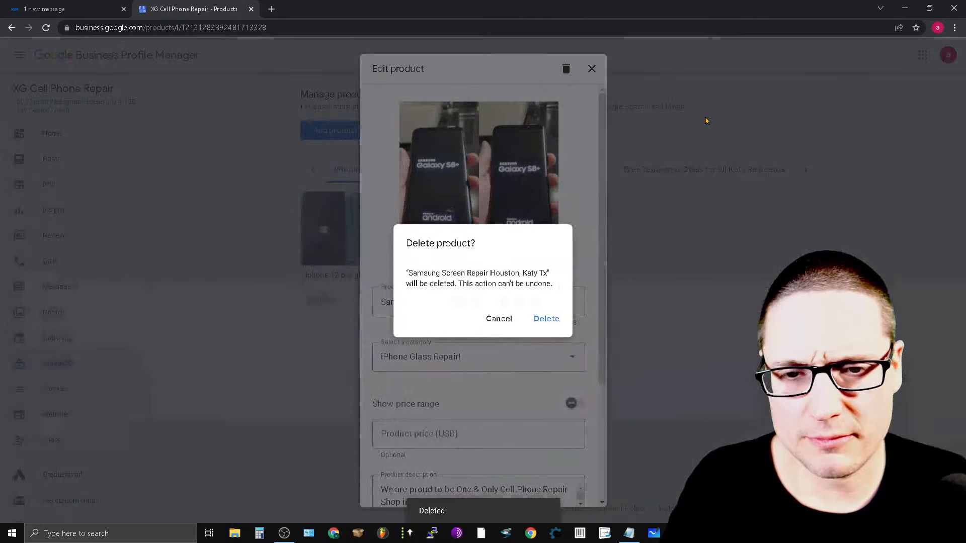
click(549, 320)
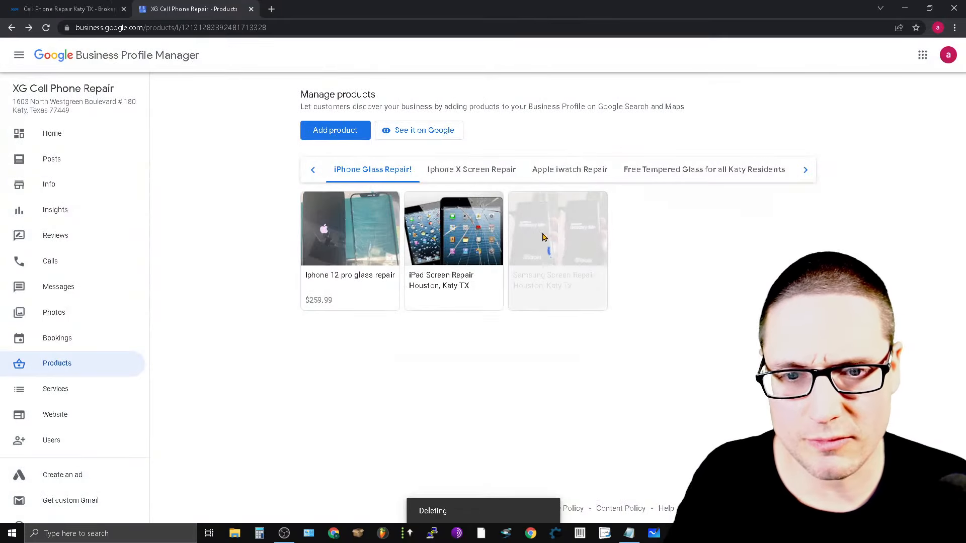
- Delete the "iPad Screen Repair Houston, Katy TX" and "Iphone 12 pro glass repair" products from the "iPhone Glass Repair!" category
click(495, 172)
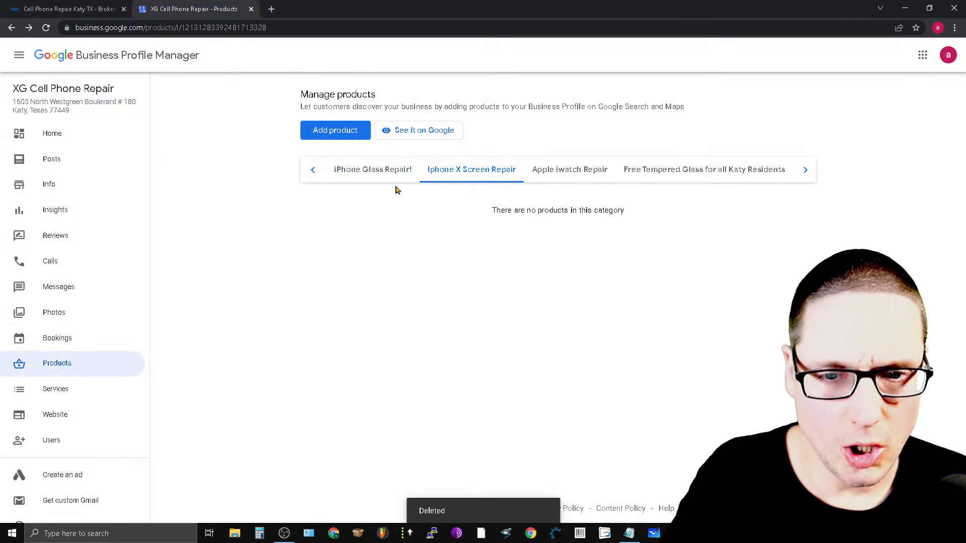
click(353, 175)
click(473, 224)
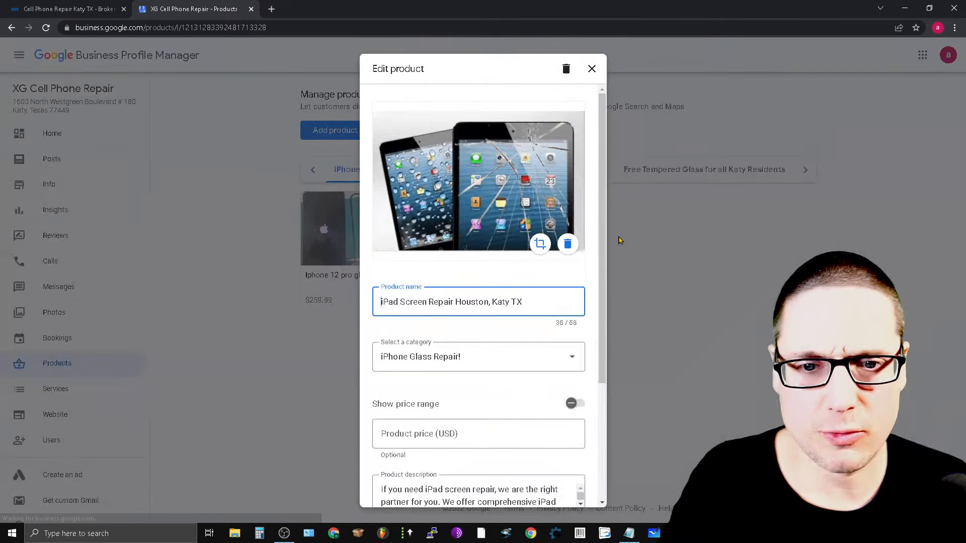
click(566, 69)
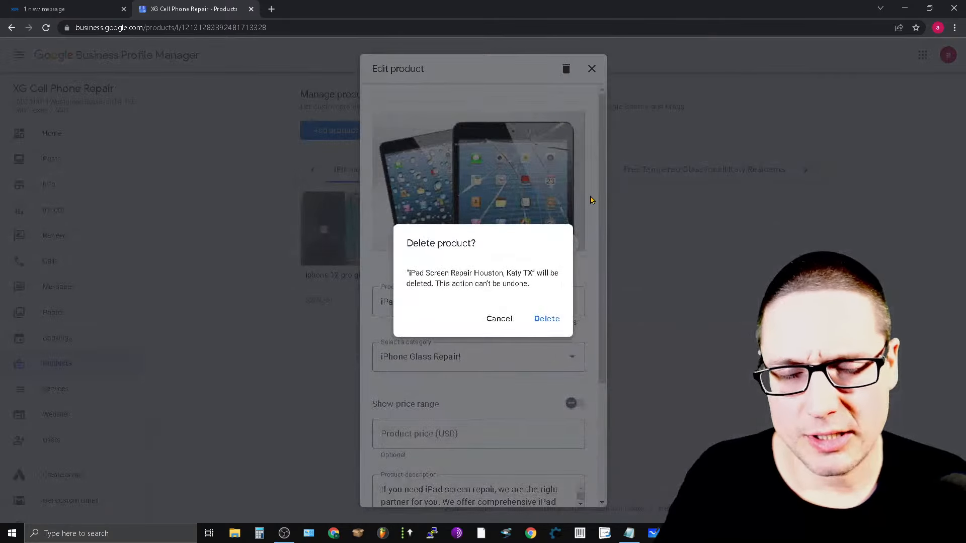
click(547, 320)
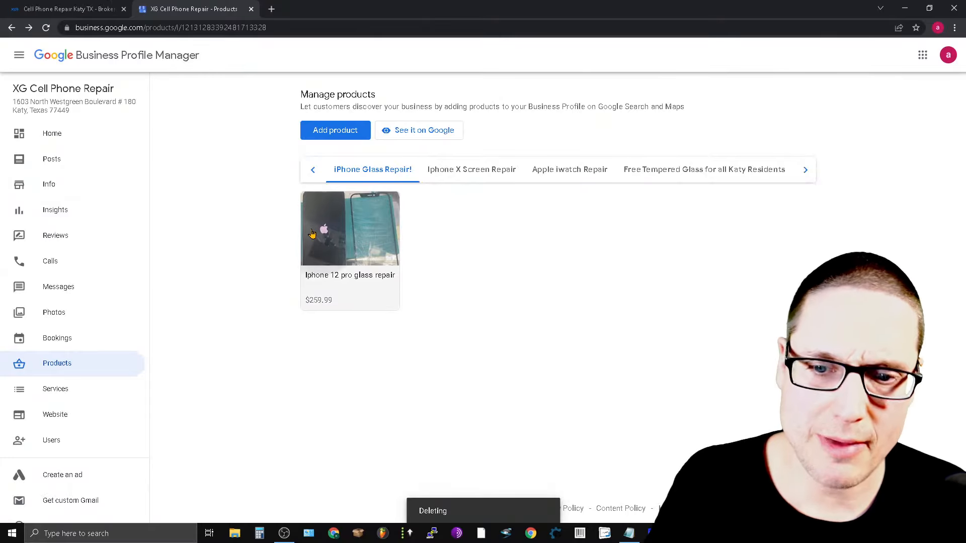
click(312, 233)
click(565, 69)
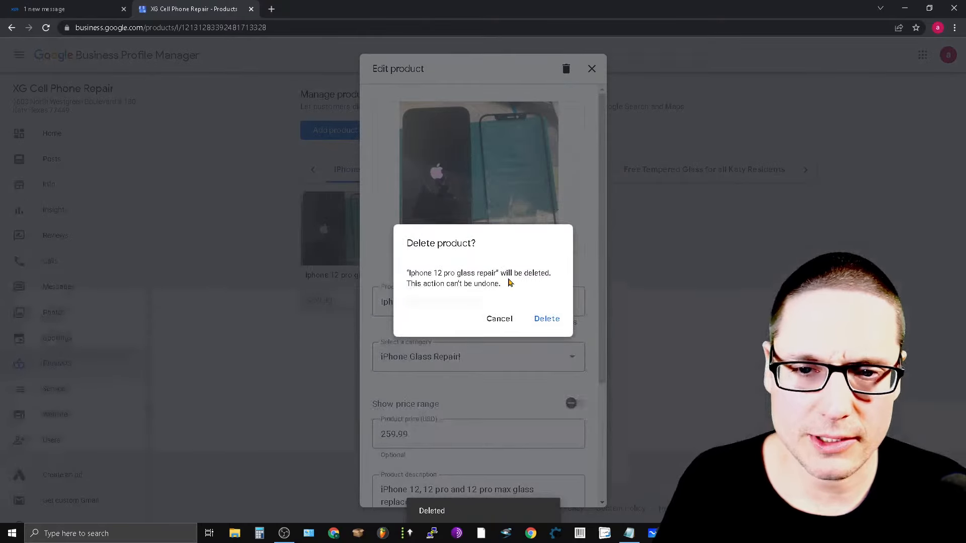
click(554, 320)
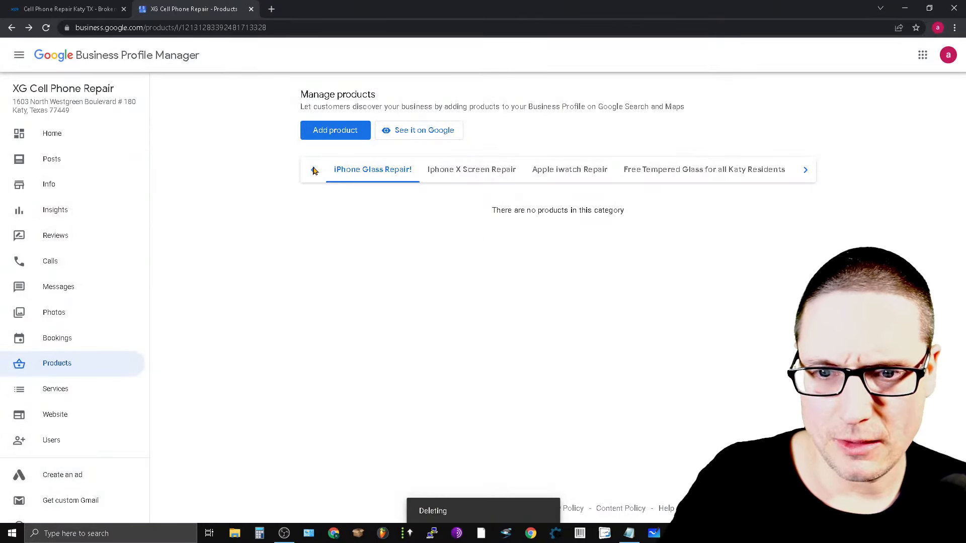
- Delete the "Introduction Samsung Glass Repair in katy!" product from the "From Product Posts" category
click(314, 171)
click(360, 169)
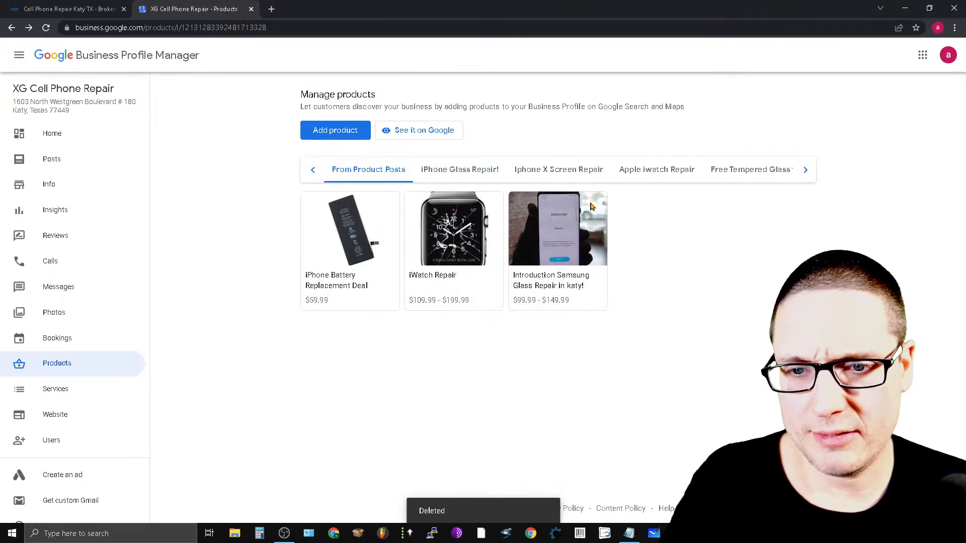
click(591, 207)
click(572, 70)
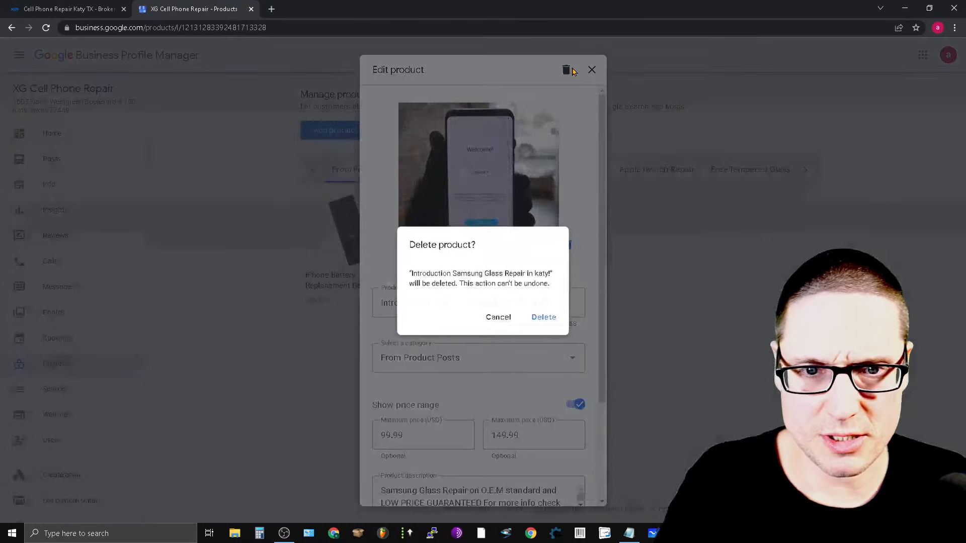
click(550, 324)
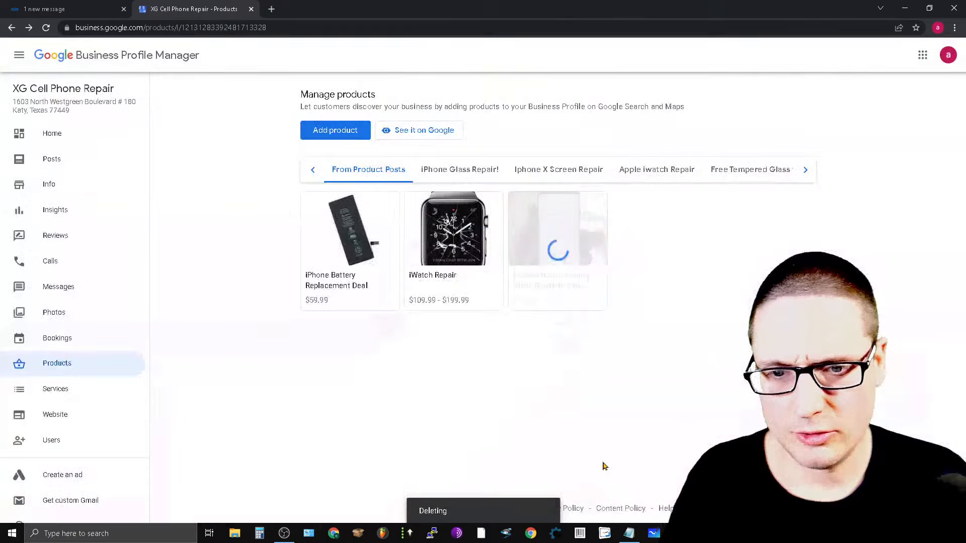
- Open the "iWatch Repair" product in the "From Product Posts" category
click(470, 246)
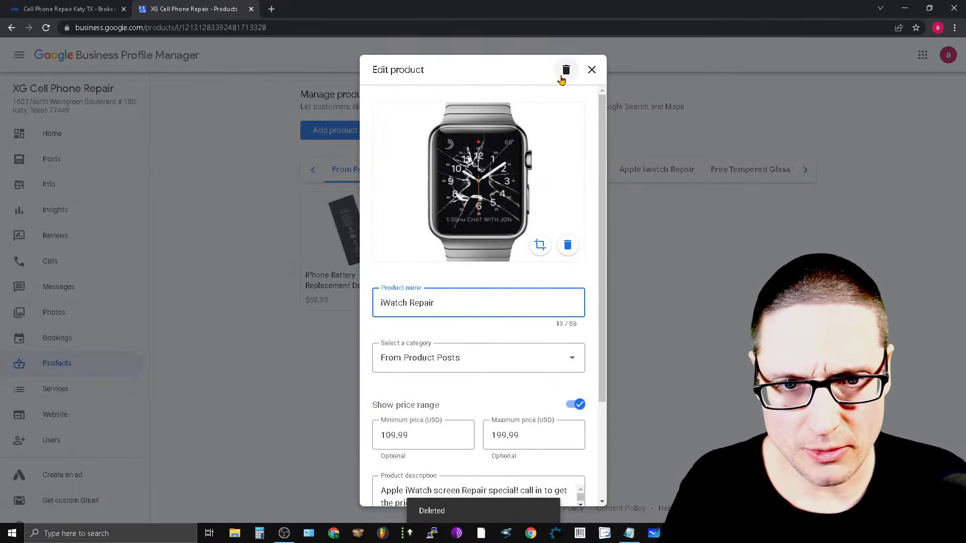
- Delete the "iWatch Repair" and "iPhone Battery Replacement Deal" products from the From Product Posts category
click(566, 71)
click(536, 320)
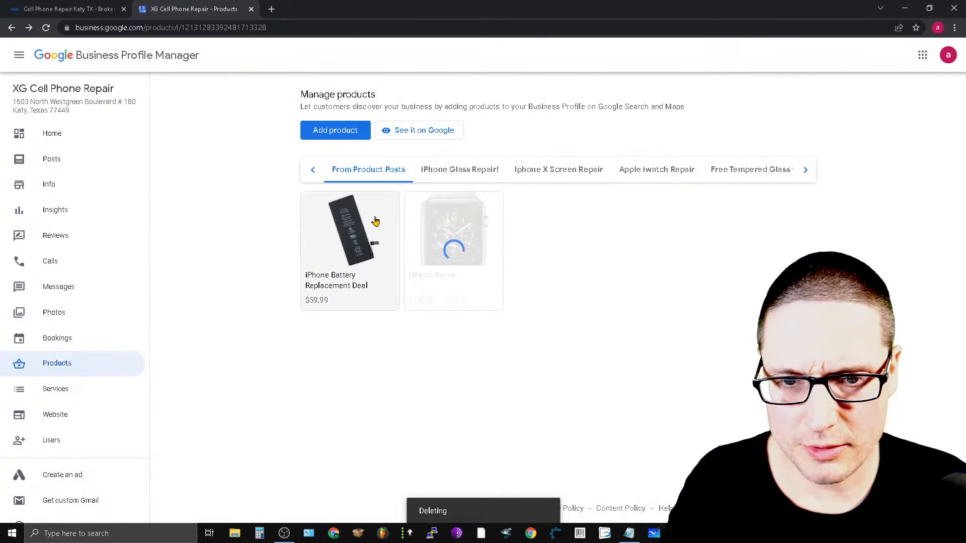
click(357, 259)
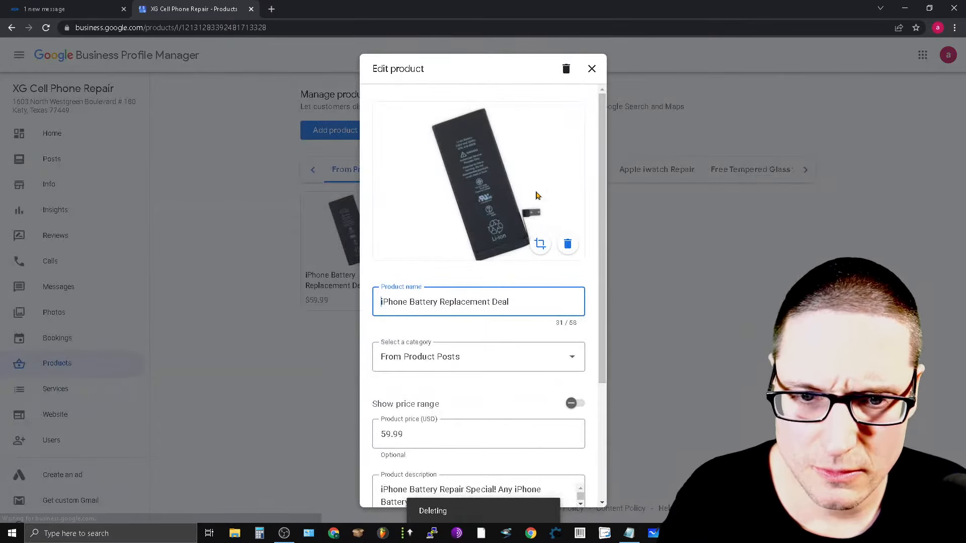
click(565, 69)
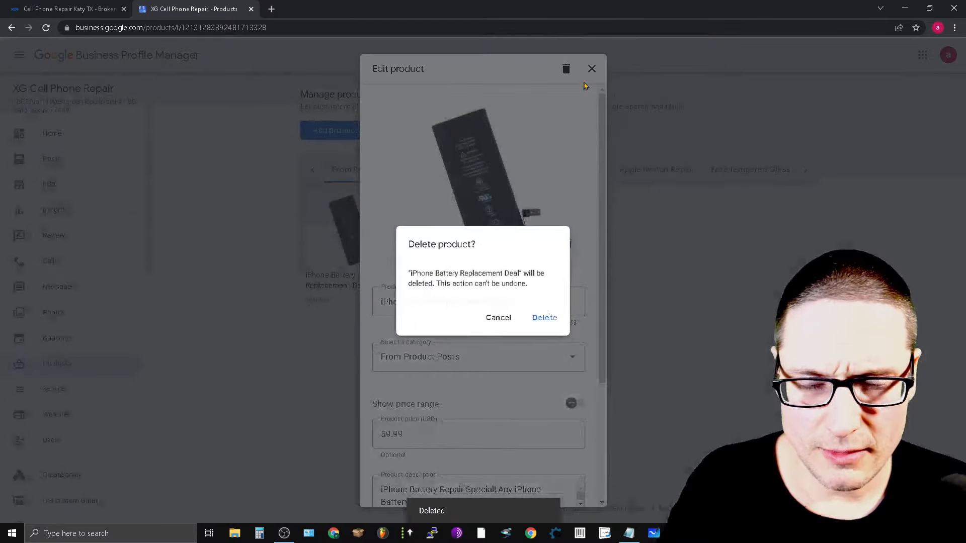
click(555, 318)
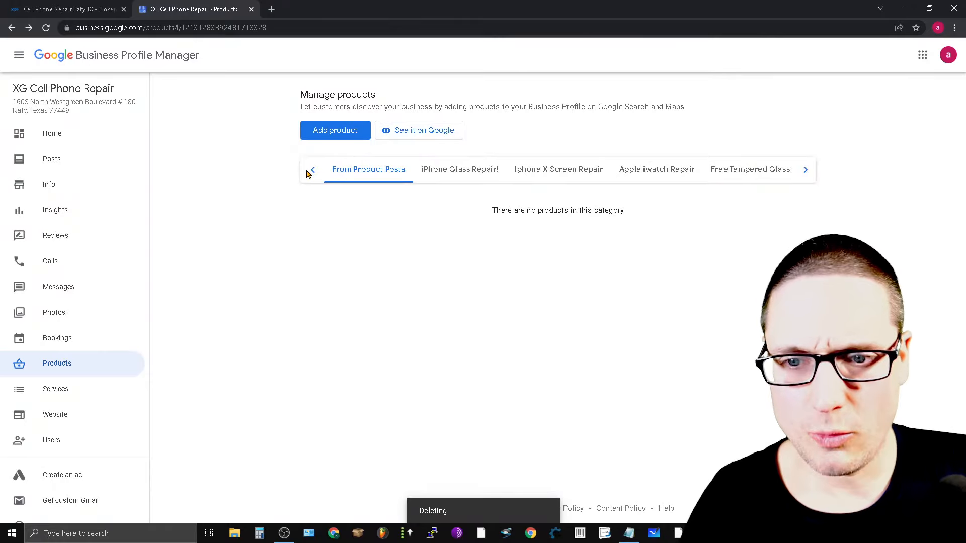
- Show all products and delete the "IPAD MINI 4 SCREEN GLASS REPAIR" product
click(311, 172)
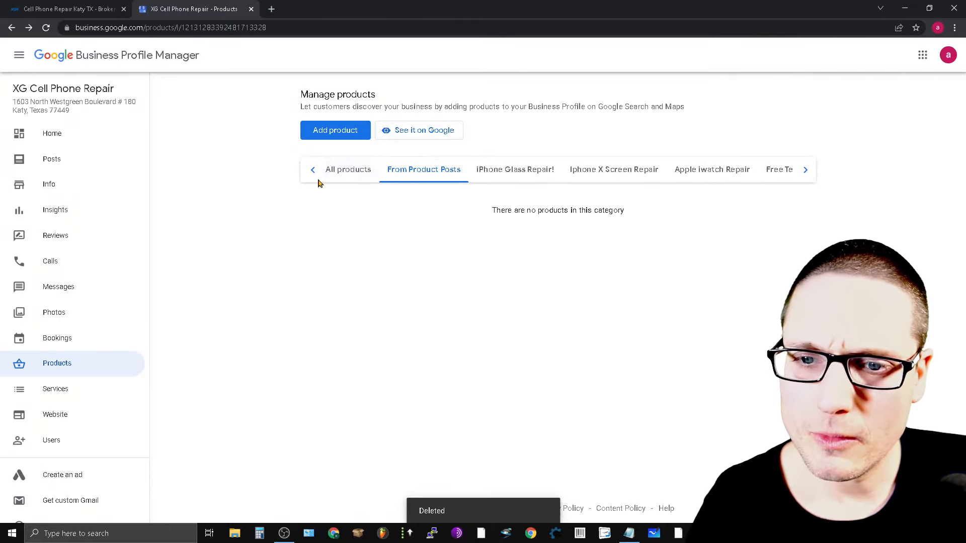
click(350, 170)
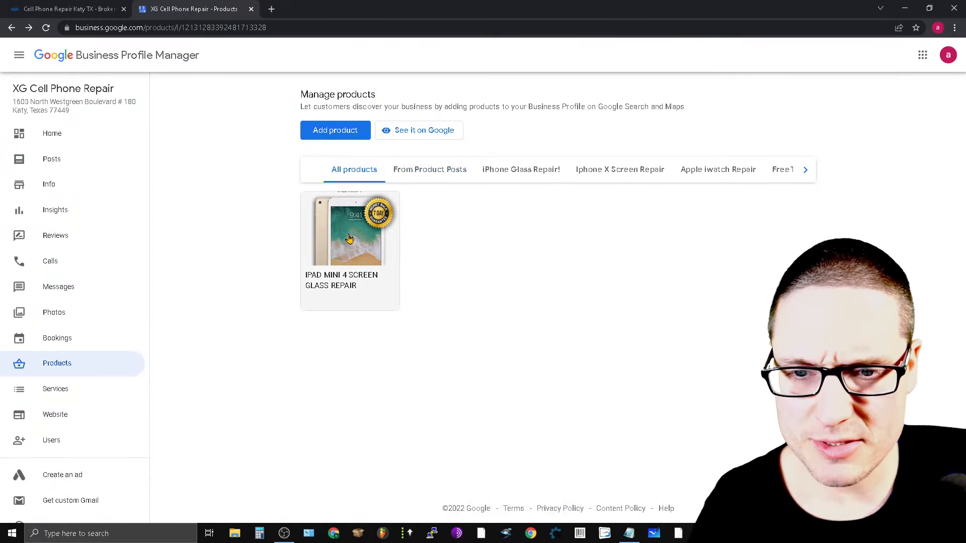
click(340, 272)
click(565, 70)
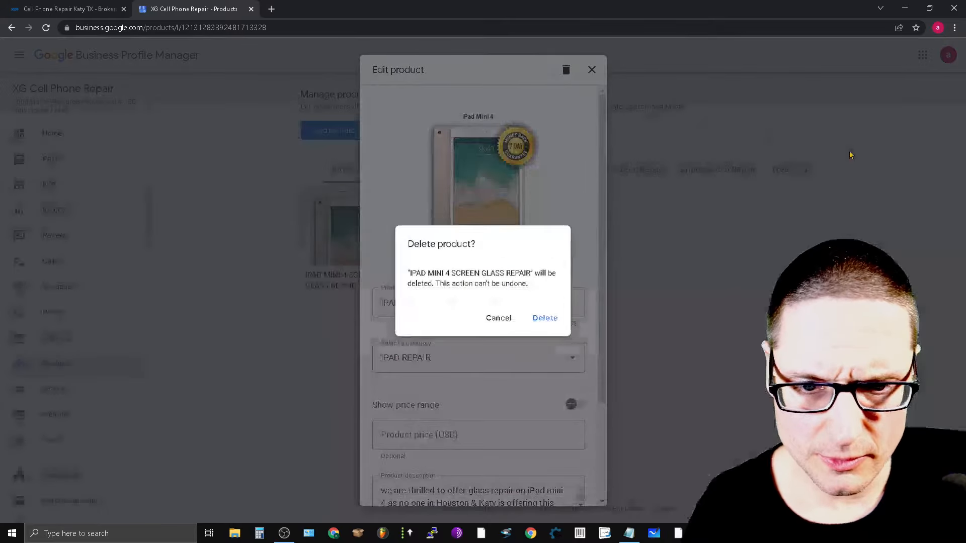
click(549, 319)
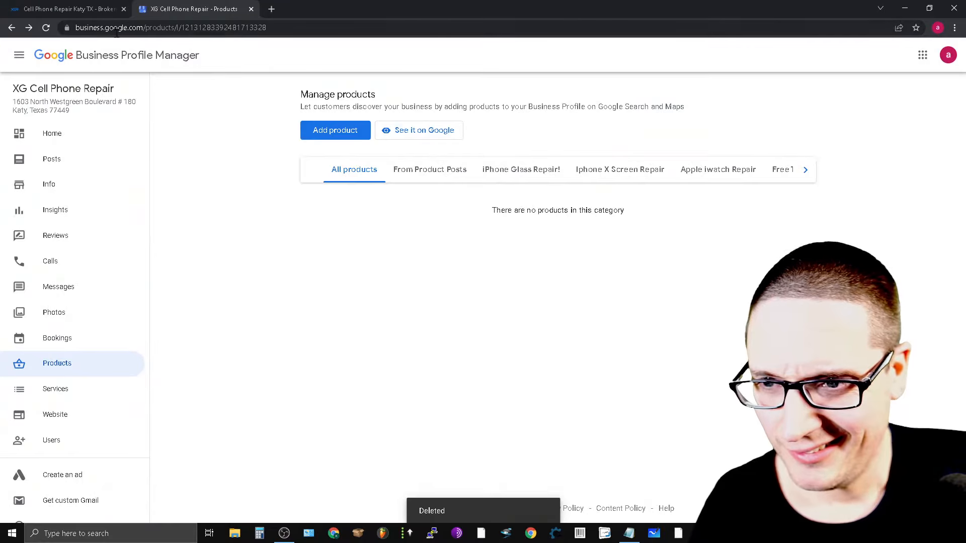
- Refresh the business's product catalog to bring up the remaining products, leaving the add-products dialog without adding anything
click(49, 28)
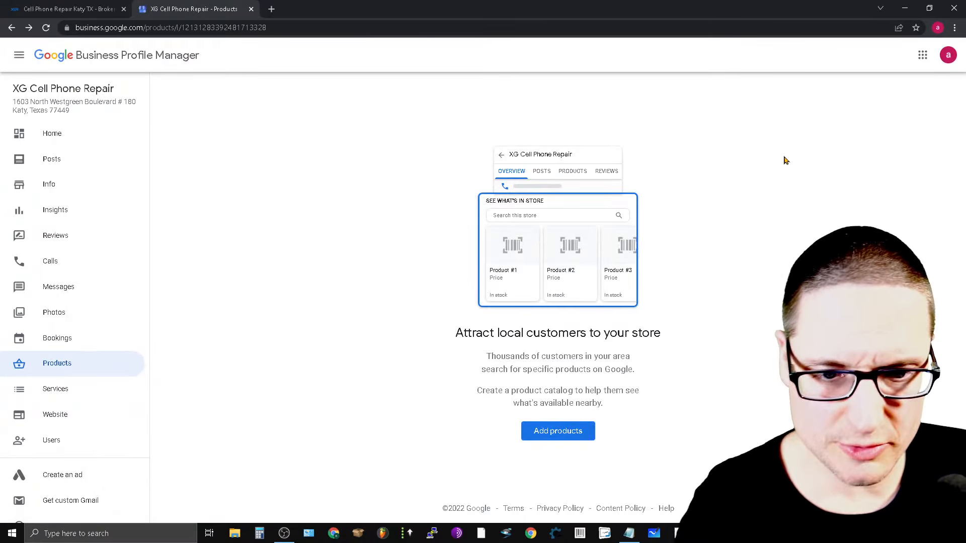
click(571, 445)
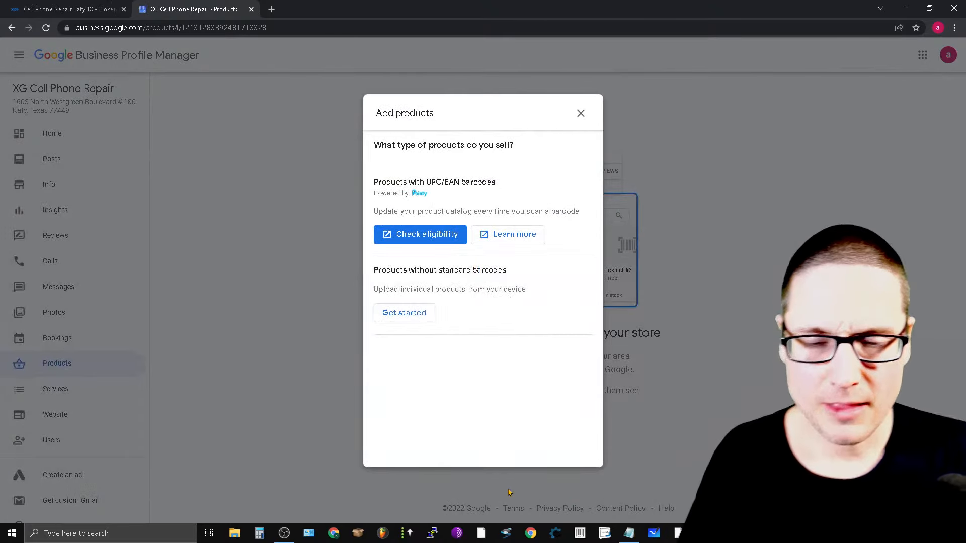
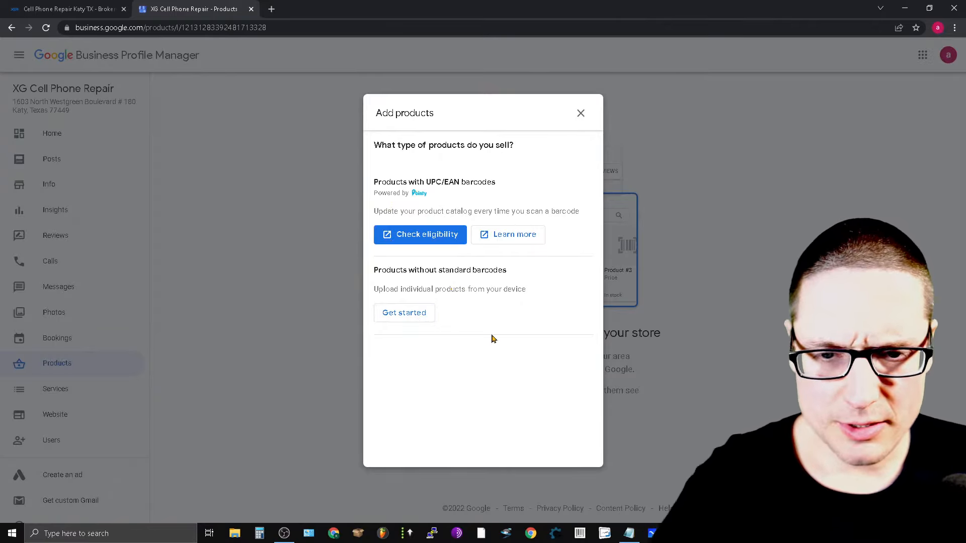
click(581, 113)
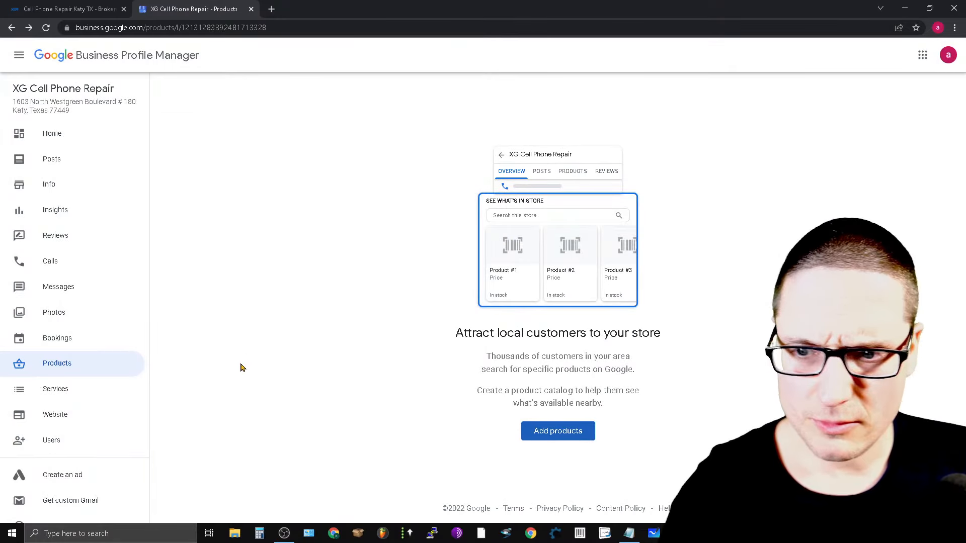
click(82, 360)
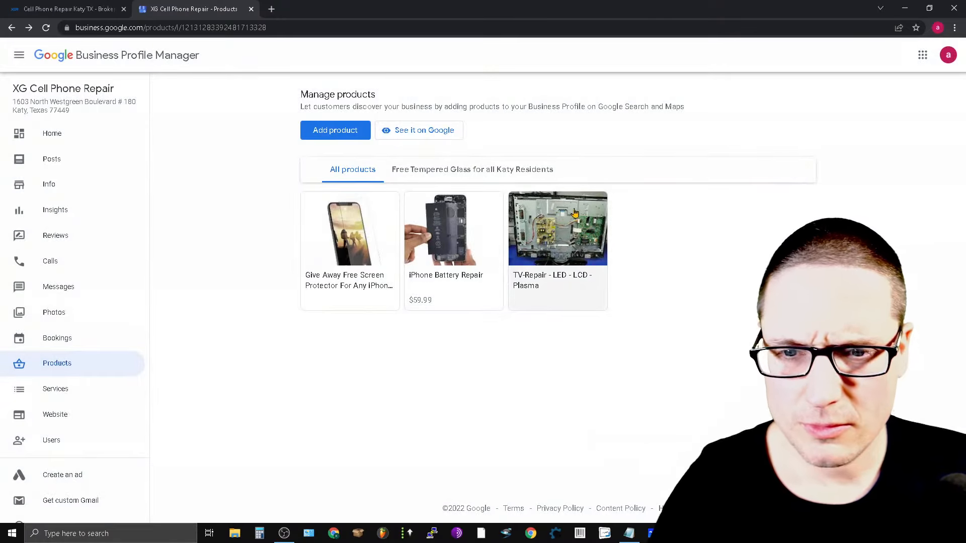
- Delete "TV-Repair - LED - LCD - Plasma" and "iPhone Battery Repair" from the "Free Tempered Glass for all Katy Residents" category
click(469, 172)
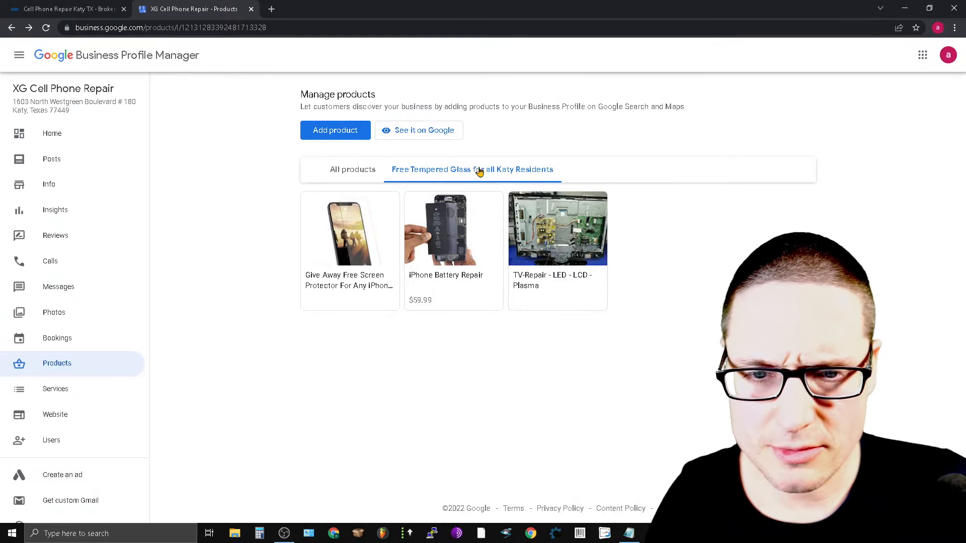
click(564, 241)
click(566, 70)
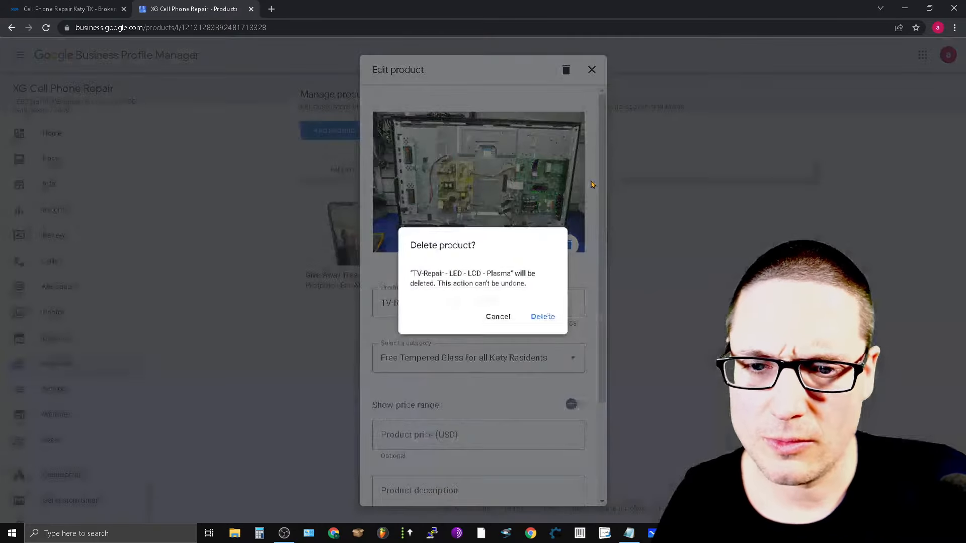
click(548, 316)
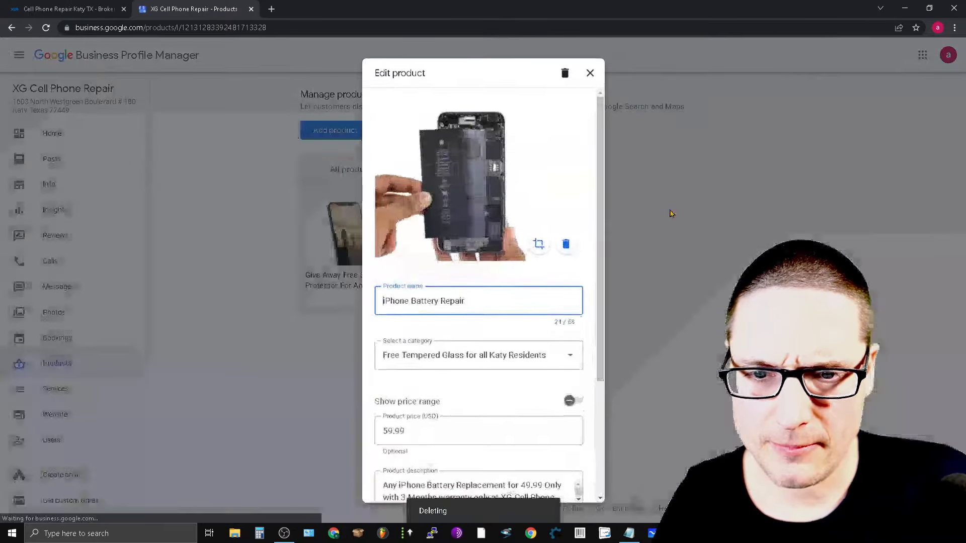
click(564, 73)
click(543, 316)
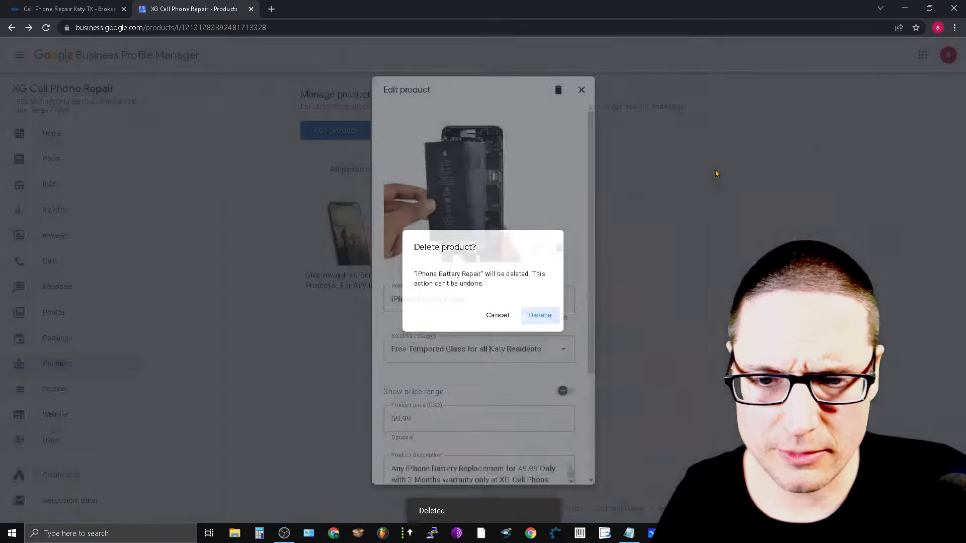
- Delete the "Give Away Free Screen Protector For Any iPhone Screen." product from the same category
click(345, 234)
click(566, 69)
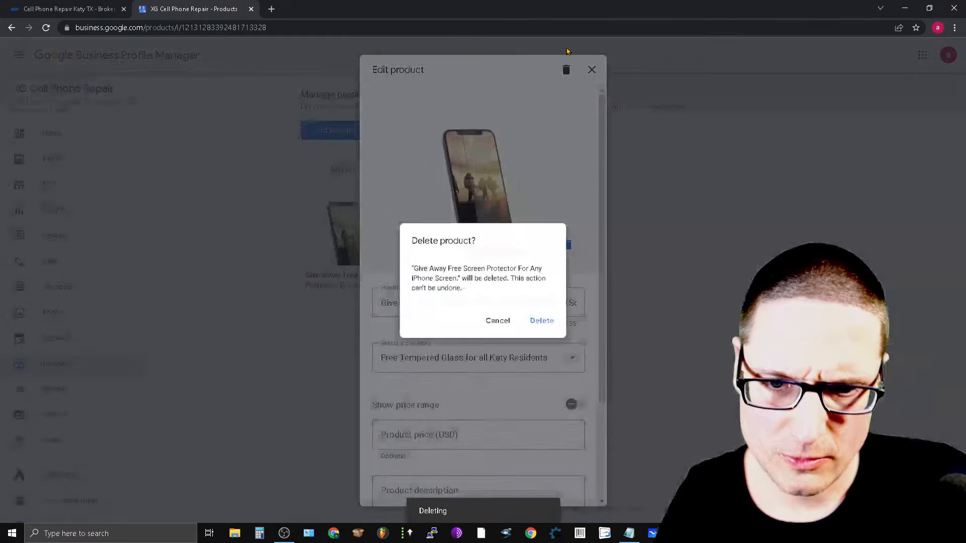
click(543, 322)
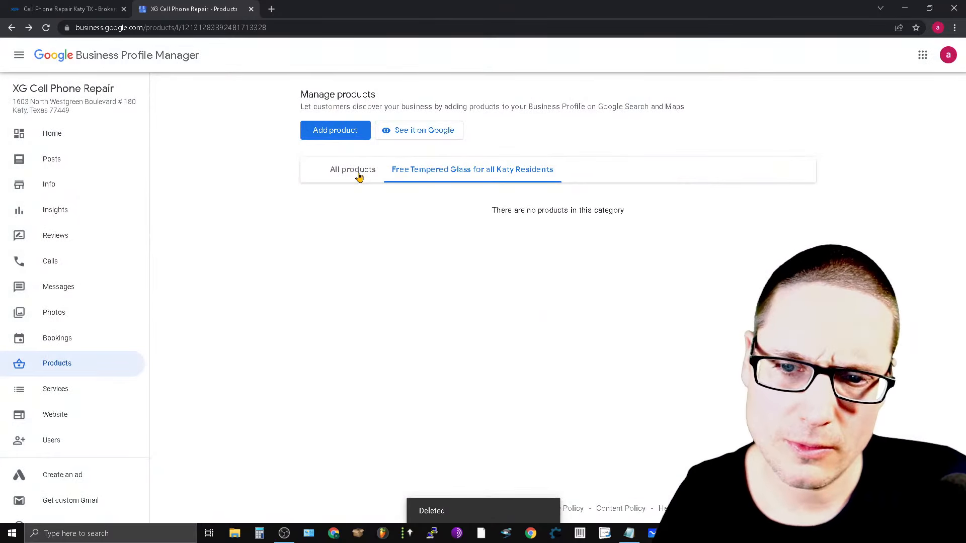
- Show all products and delete "Introduction Samsung Glass Repair in katy!" and "Samsung Screen Repair Houston, Katy Tx"
click(357, 171)
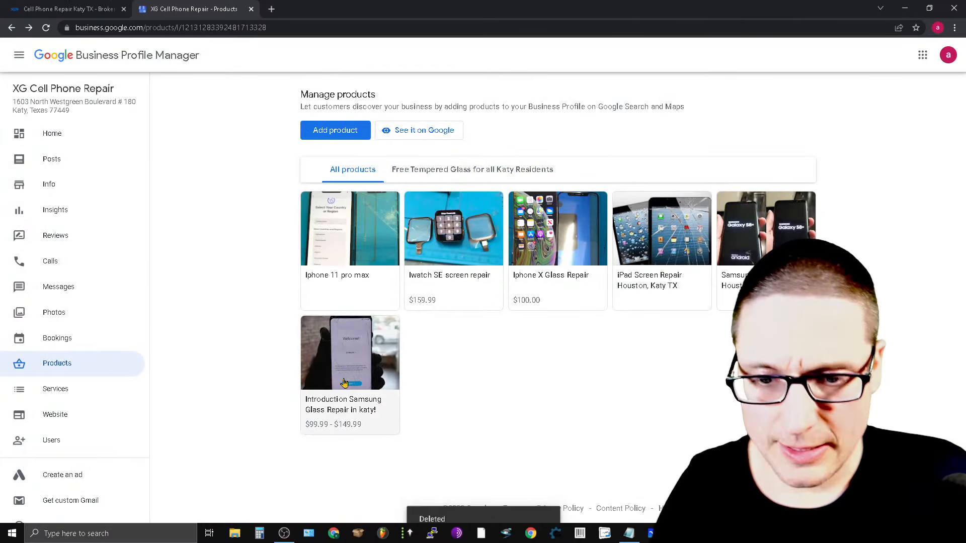
click(345, 383)
click(565, 70)
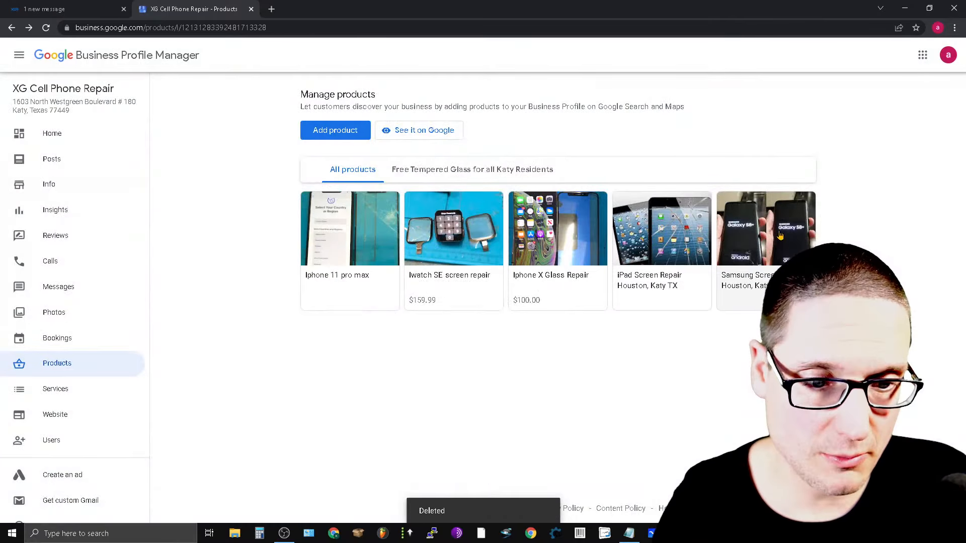
click(748, 244)
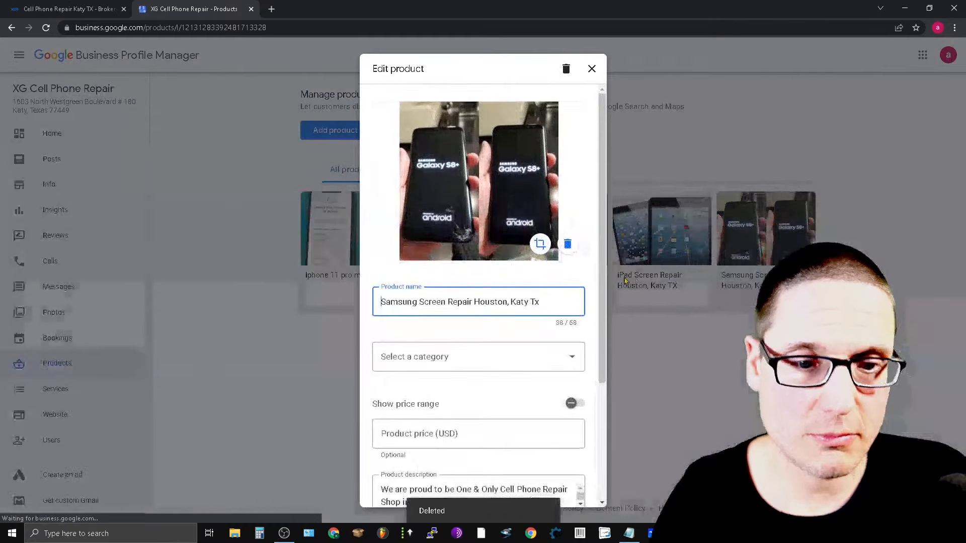
click(565, 68)
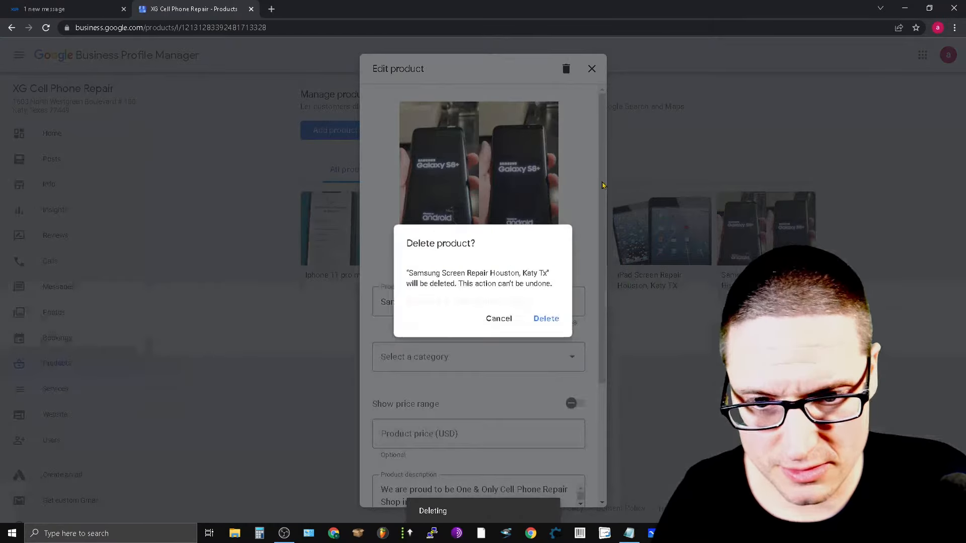
click(546, 319)
- Delete the "iPad Screen Repair Houston, Katy TX" and "Iphone X Glass Repair" products
click(662, 229)
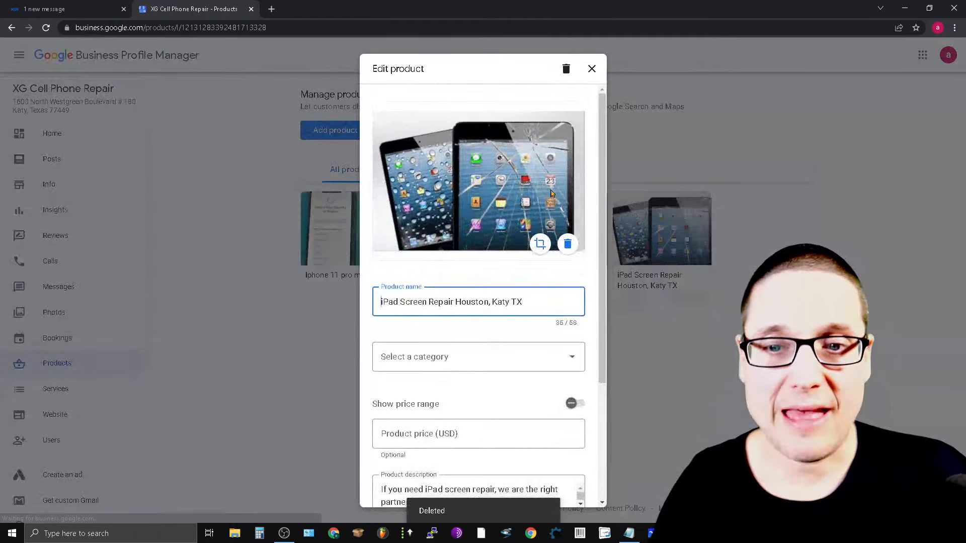
click(566, 69)
click(546, 318)
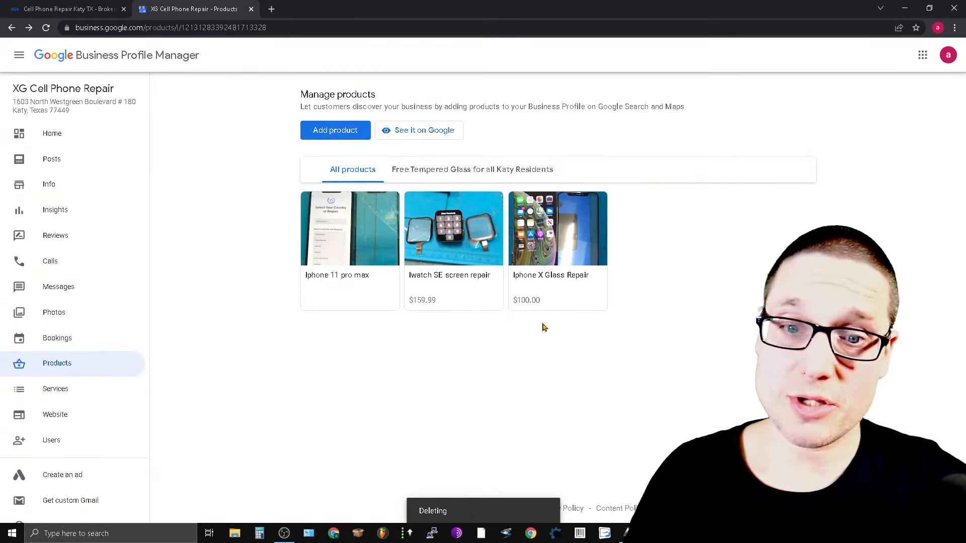
click(544, 302)
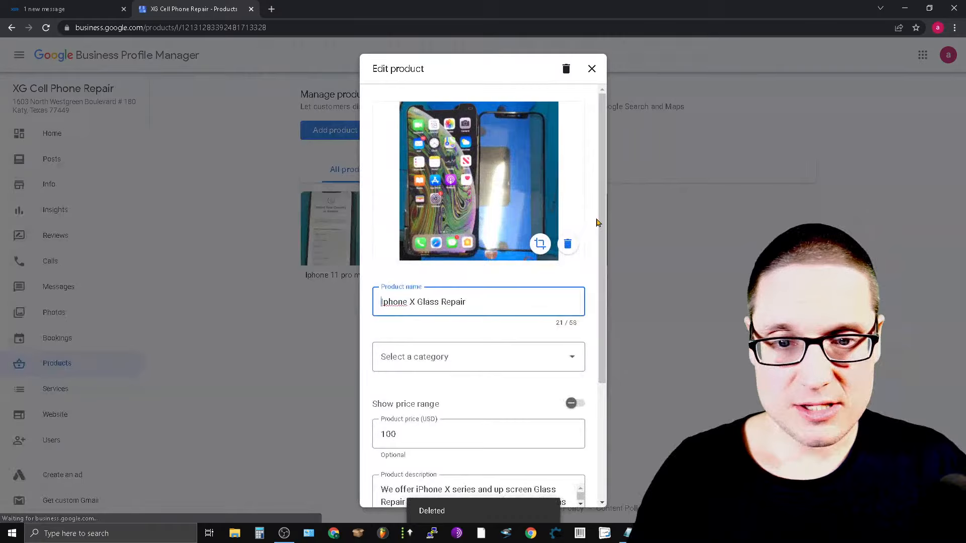
click(565, 69)
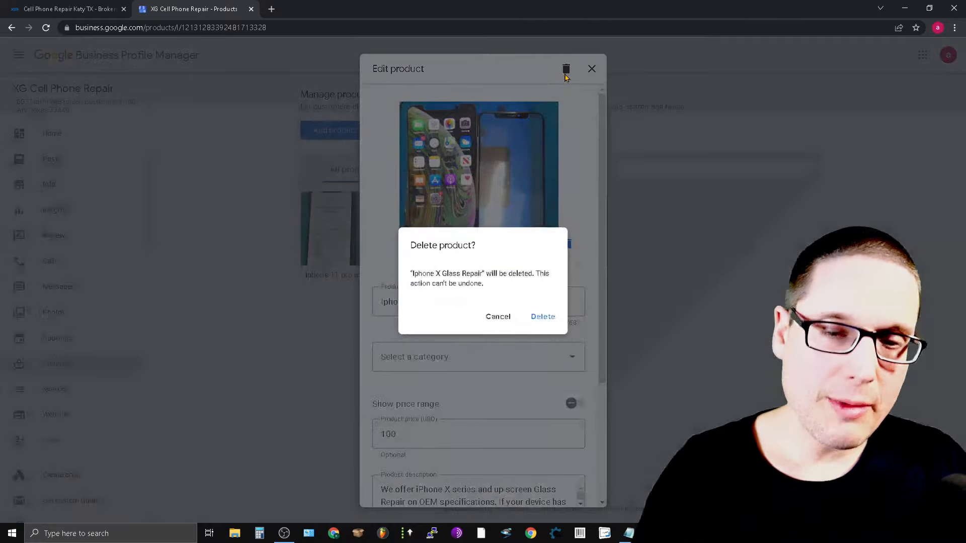
click(546, 319)
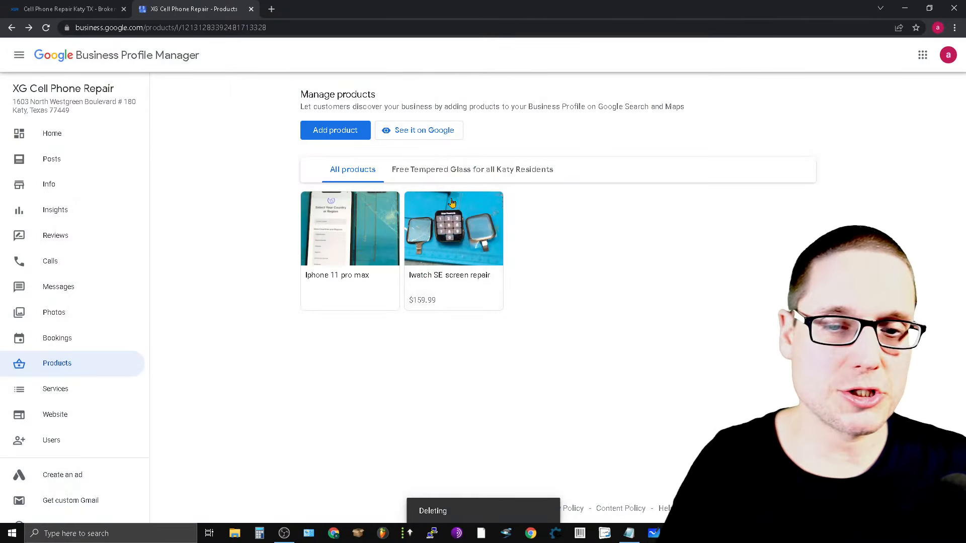
- Delete the "Iwatch SE screen repair" and "Iphone 11 pro max" products
click(425, 274)
click(565, 69)
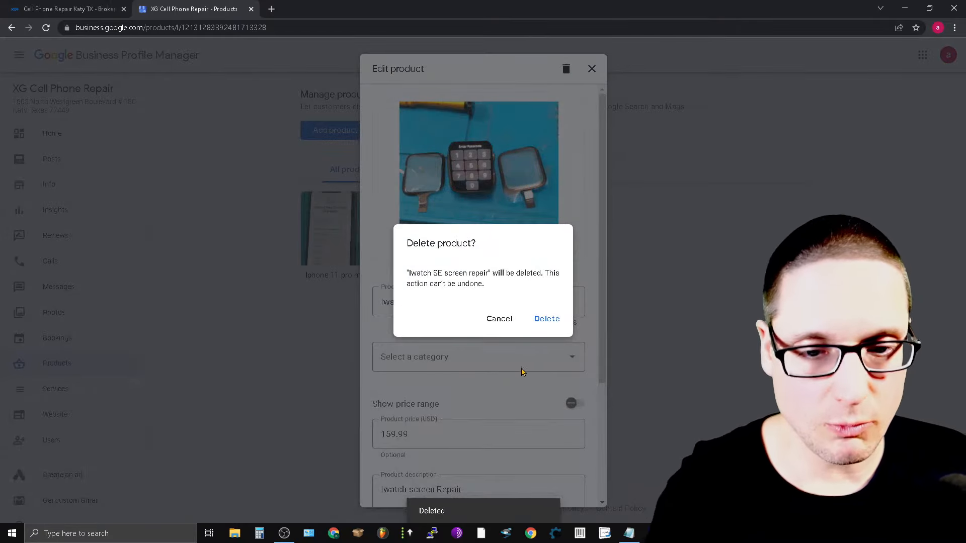
click(548, 320)
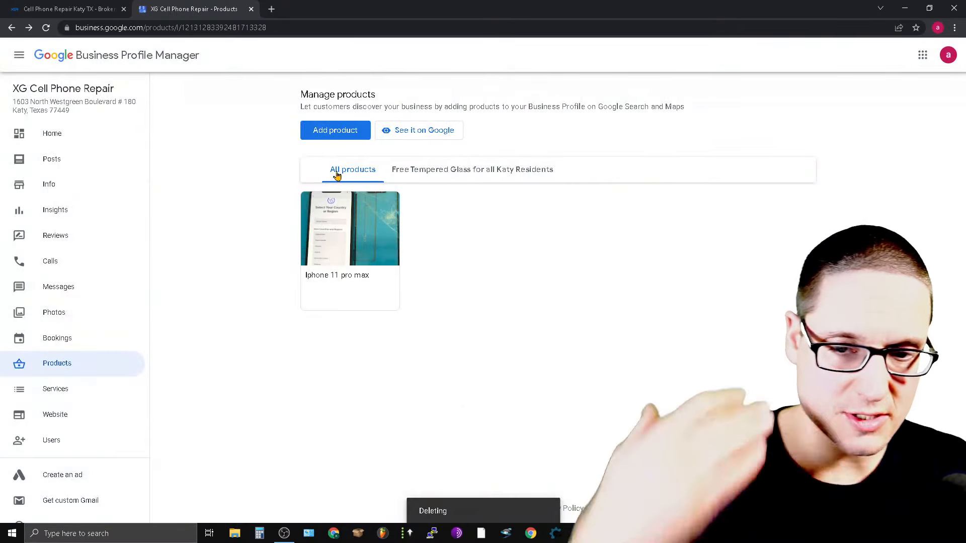
click(350, 229)
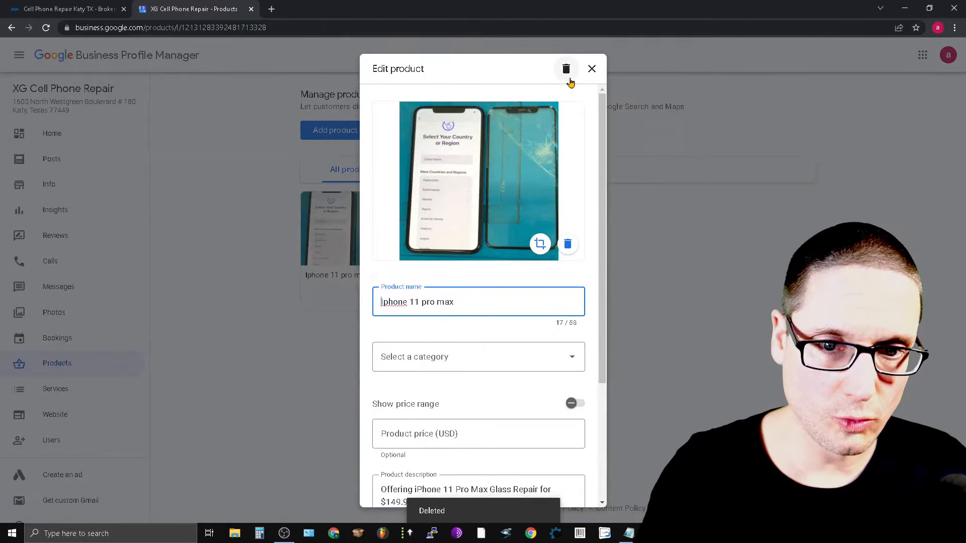
click(566, 69)
click(548, 322)
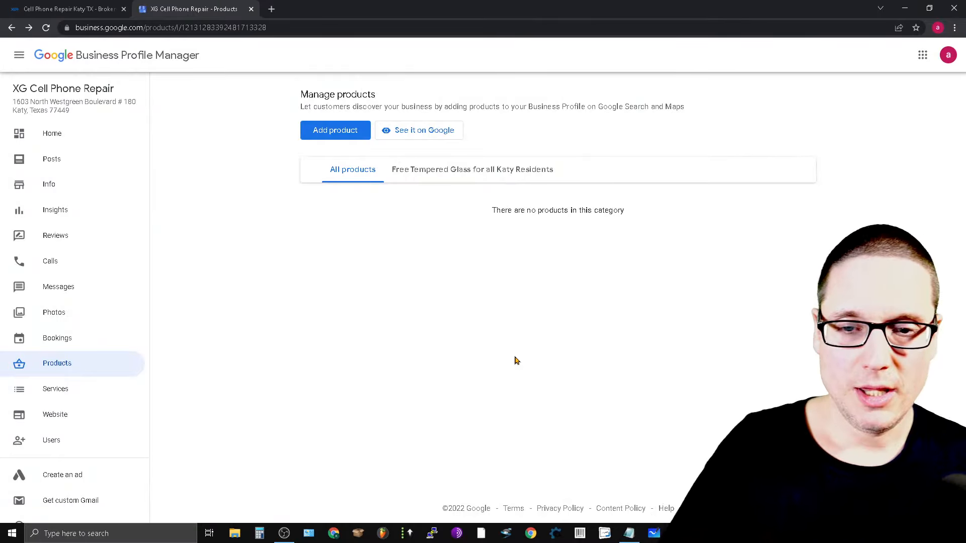
- Check the remaining category for products, then start a new product with xgrepair Katy Texas.png from Downloads as its photo
click(516, 170)
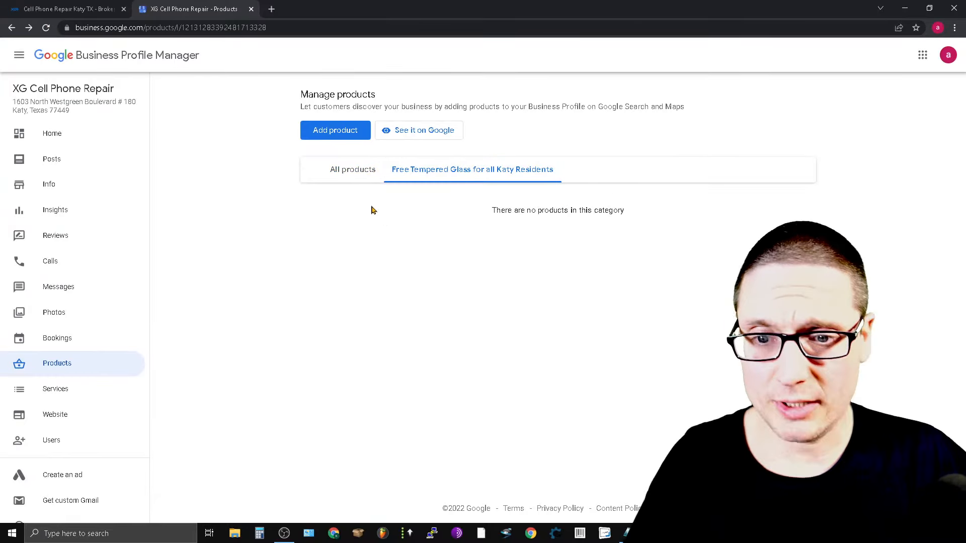
click(346, 169)
click(335, 131)
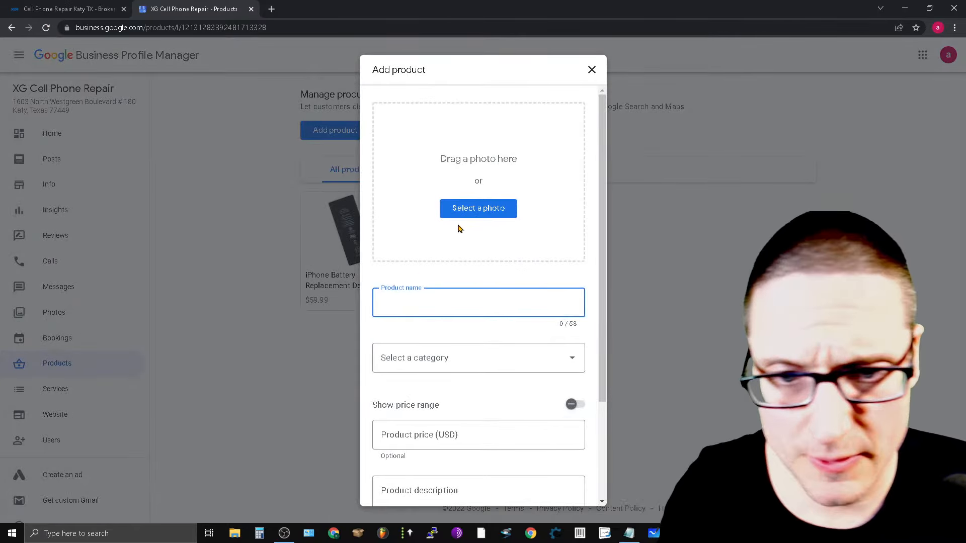
click(472, 211)
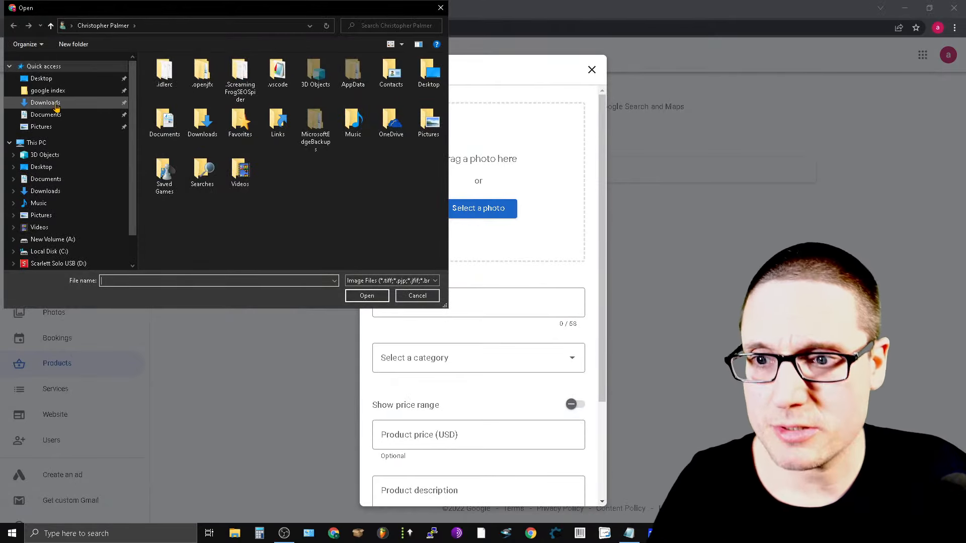
click(56, 104)
click(174, 109)
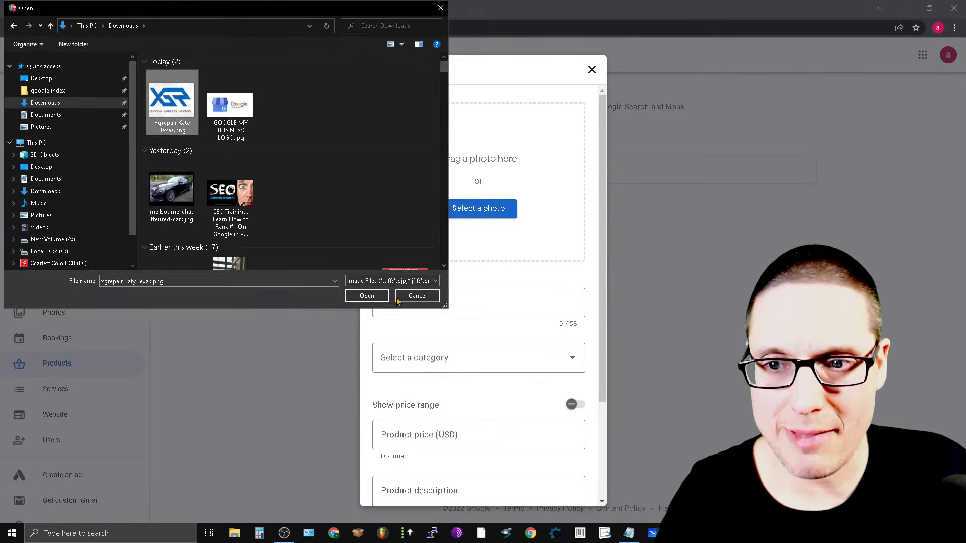
click(370, 296)
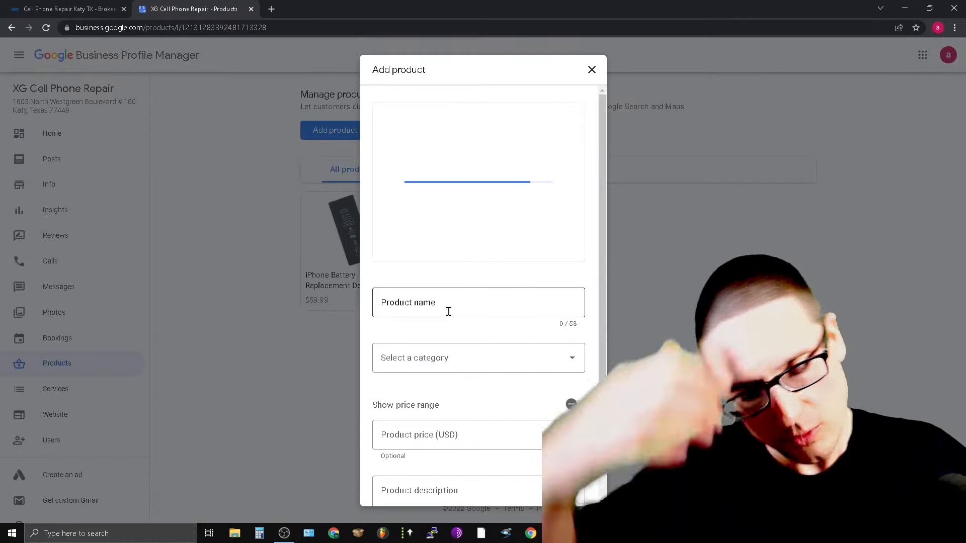
click(513, 304)
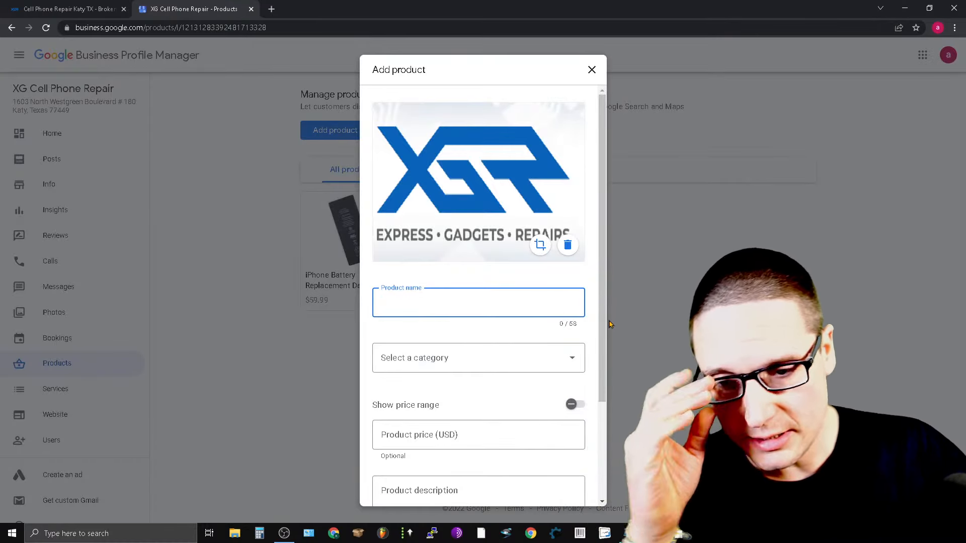
- Check the repair types offered on the XGR website, then return to the product manager
click(70, 8)
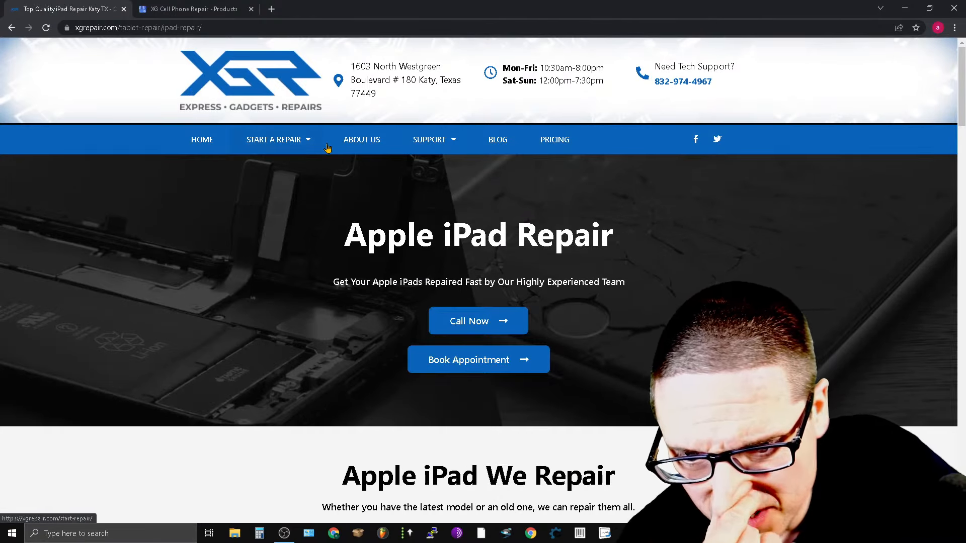
mouse_move(287, 146)
mouse_move(280, 244)
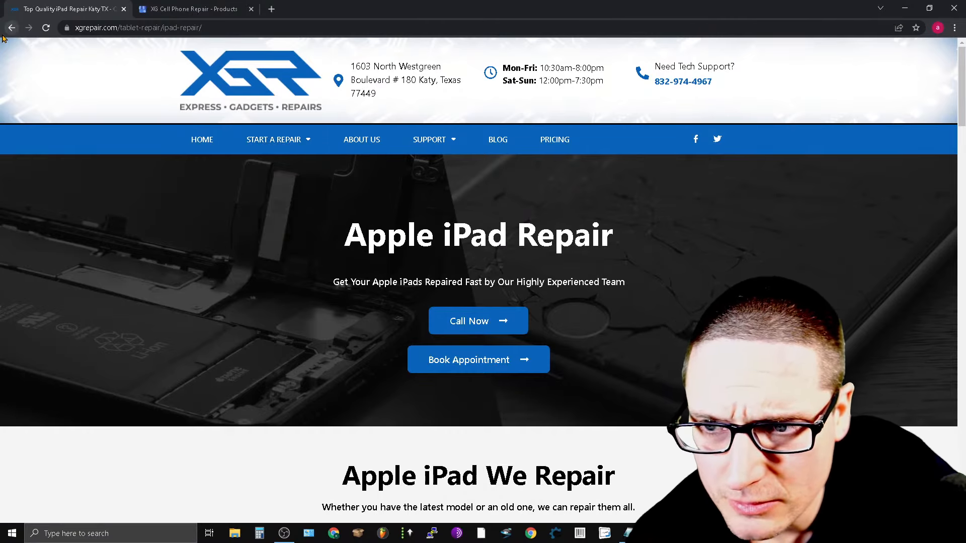
click(194, 9)
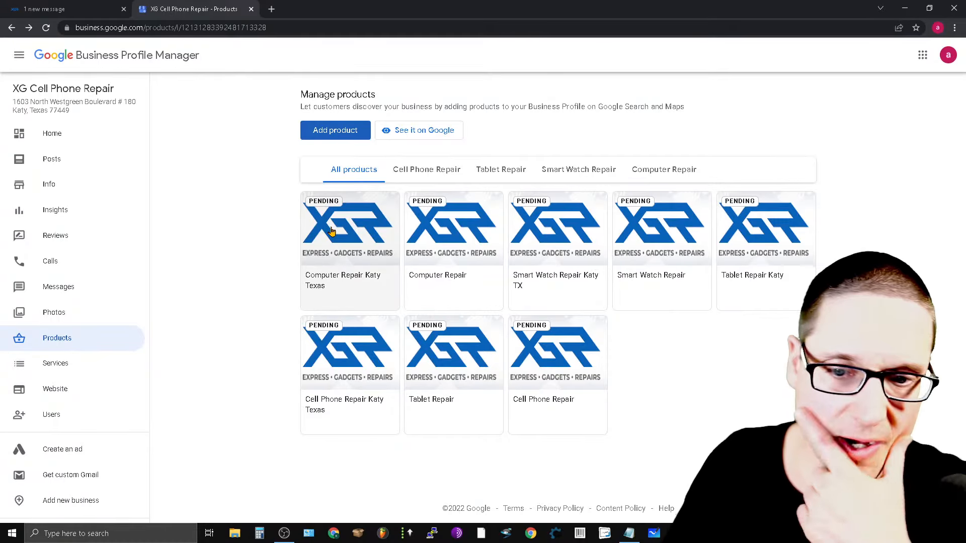
- Start a product in the Cell Phone Repair category with xgrepair Katy Texas.png as its photo and name it "Iphone Repair"
click(425, 169)
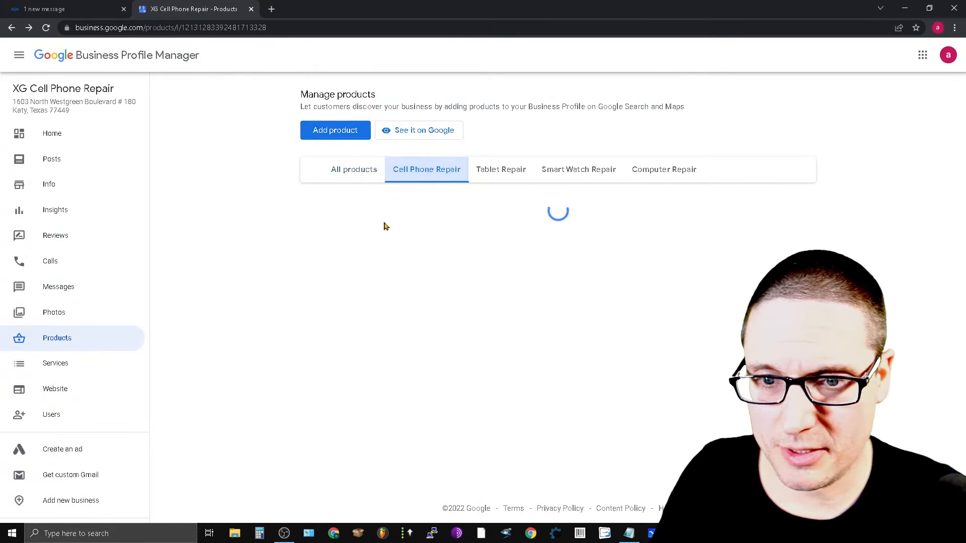
click(314, 138)
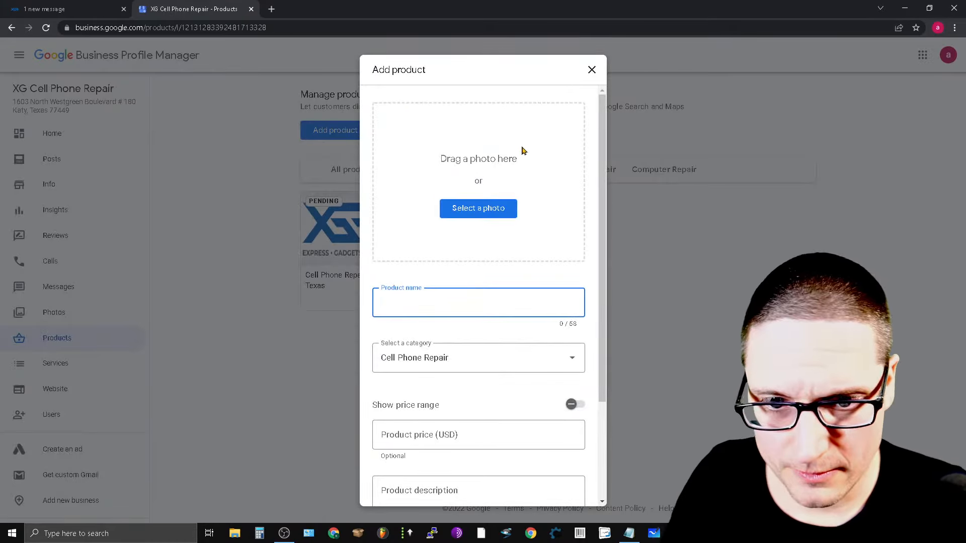
click(491, 209)
click(171, 103)
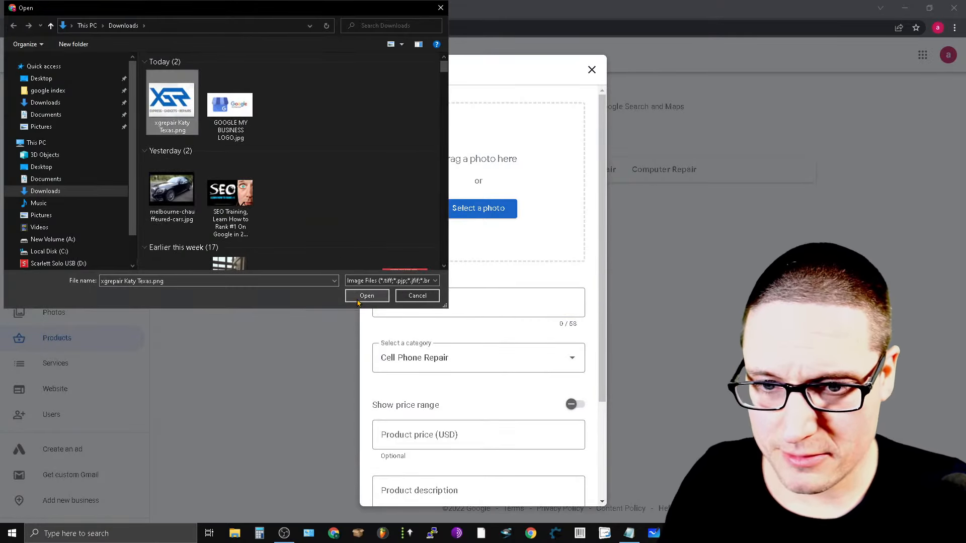
click(367, 296)
click(435, 314)
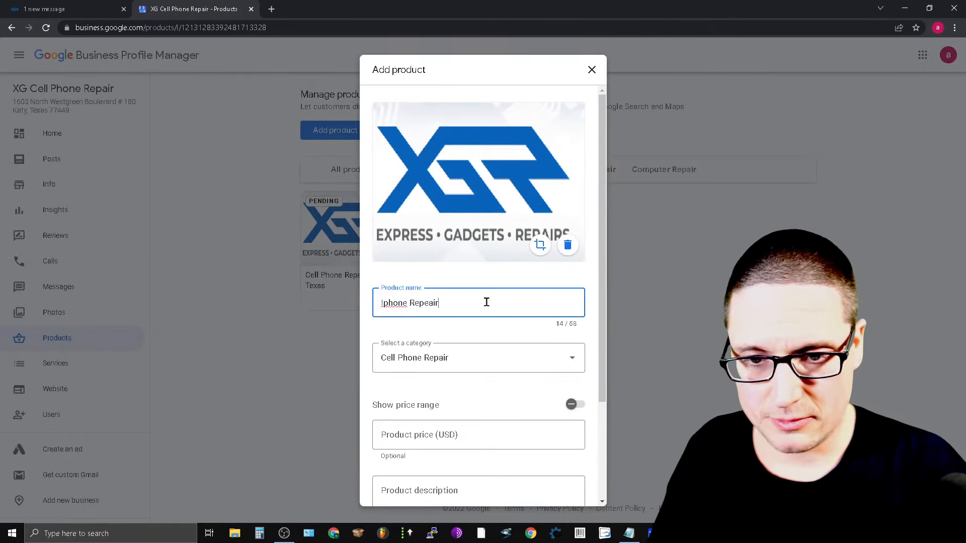
right_click(426, 300)
click(448, 307)
key(ctrl+a)
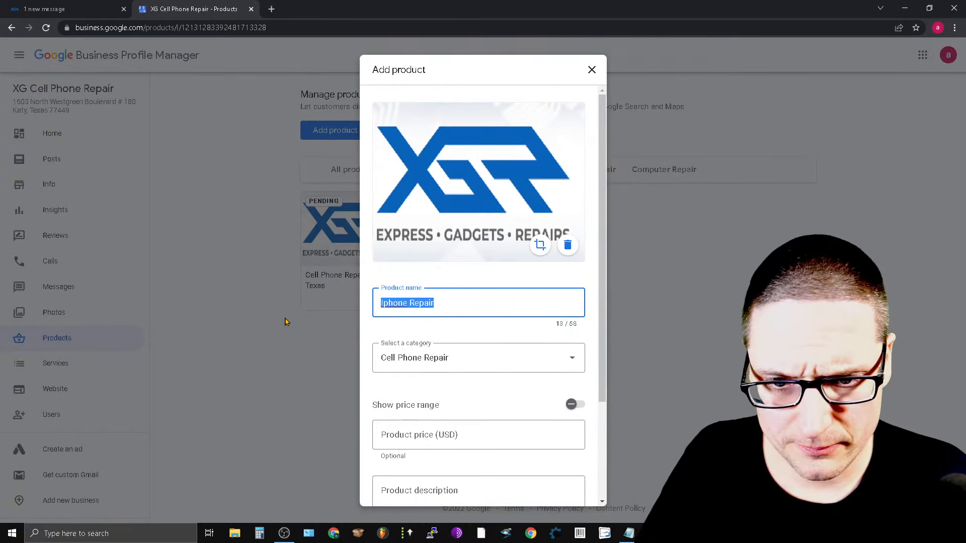
- Copy the name "Iphone Repair" into the product description, set the optional button to None, and save the product
right_click(409, 300)
click(456, 332)
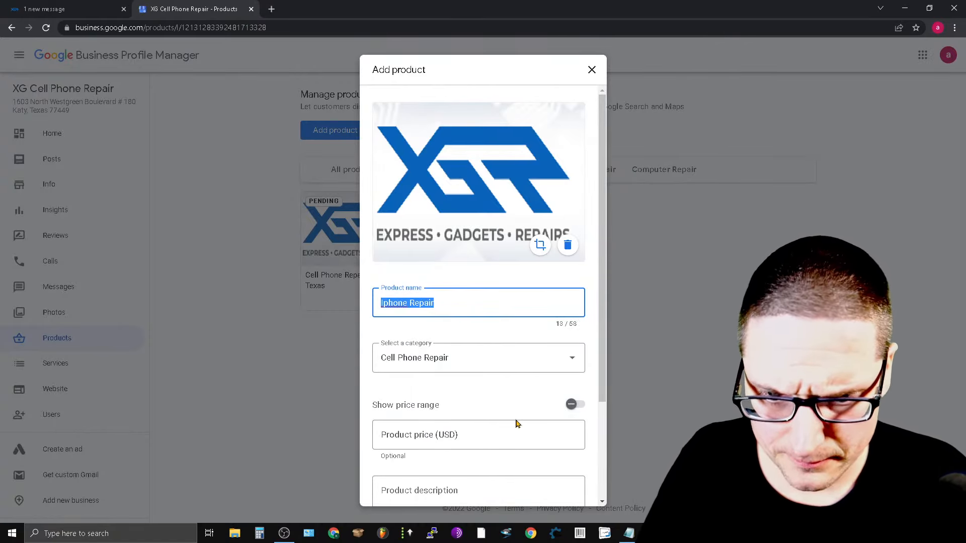
scroll(518, 424, down, 3)
click(444, 354)
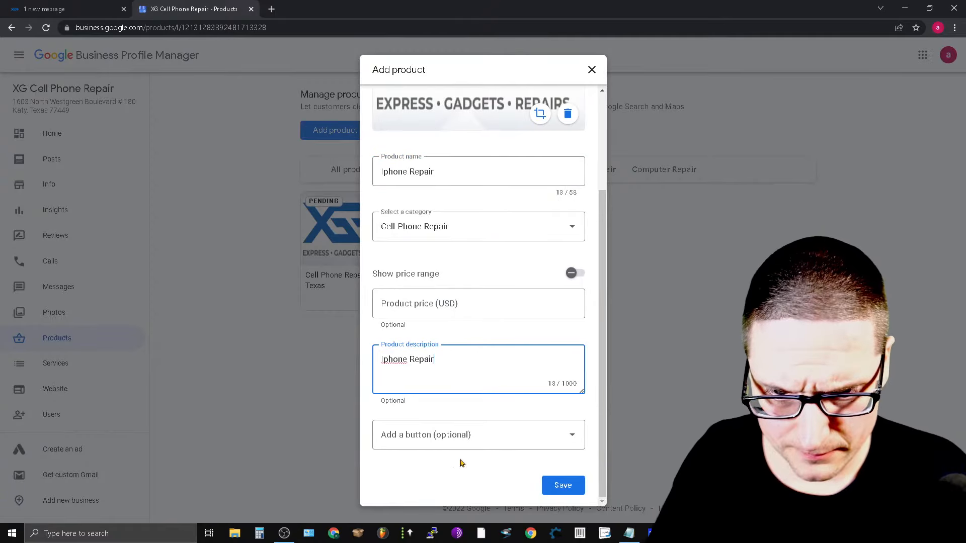
click(566, 444)
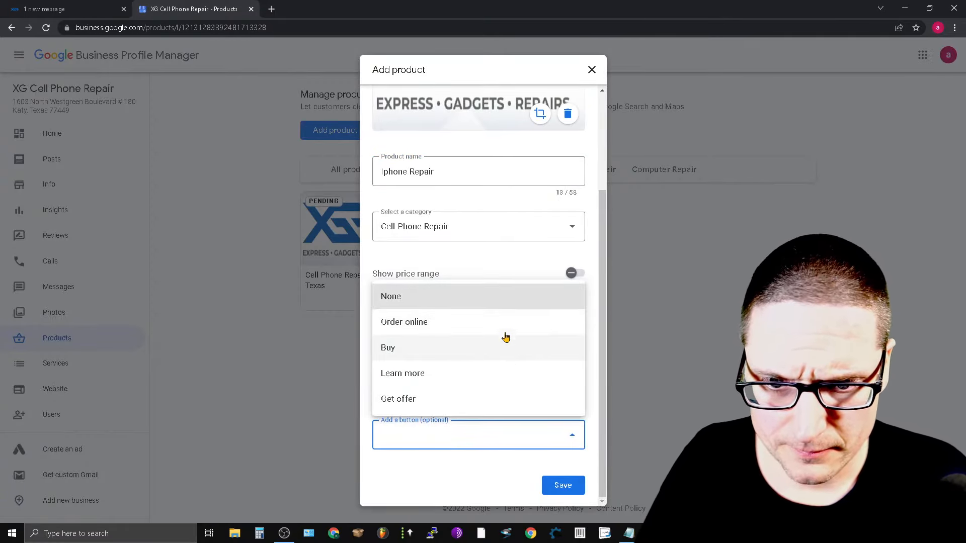
click(461, 304)
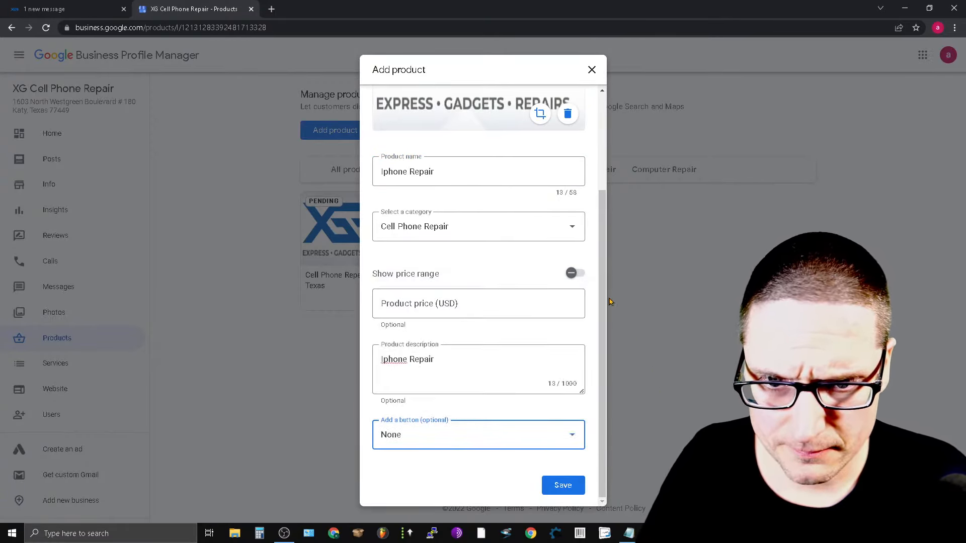
click(569, 489)
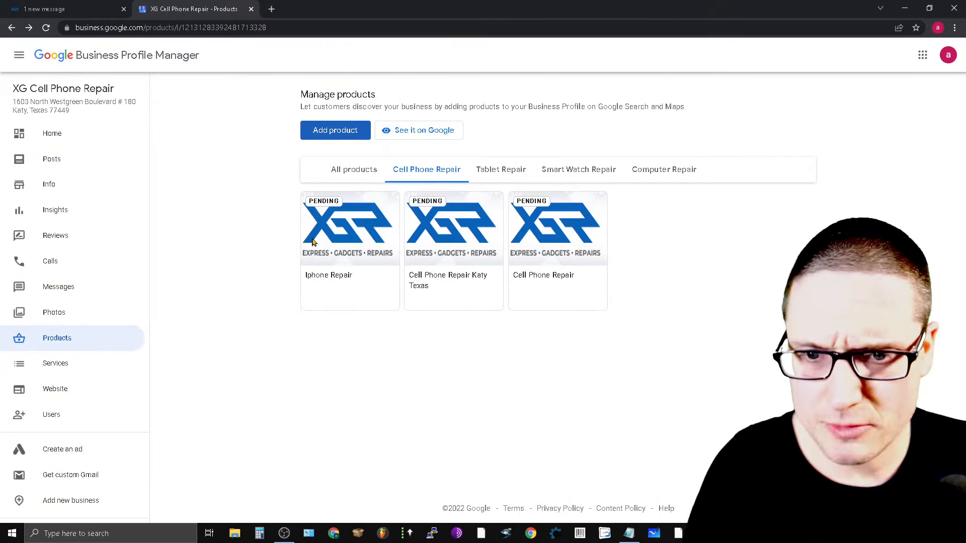
- Start another Cell Phone Repair product with xgrepair Katy Texas.png as its photo and name it "HTC Phone Repair"
click(354, 133)
click(479, 208)
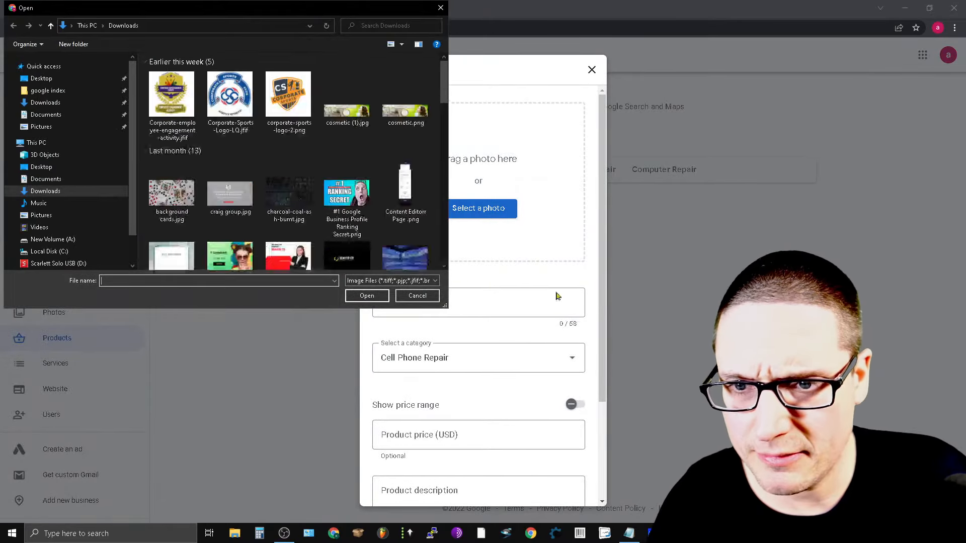
click(171, 100)
click(358, 298)
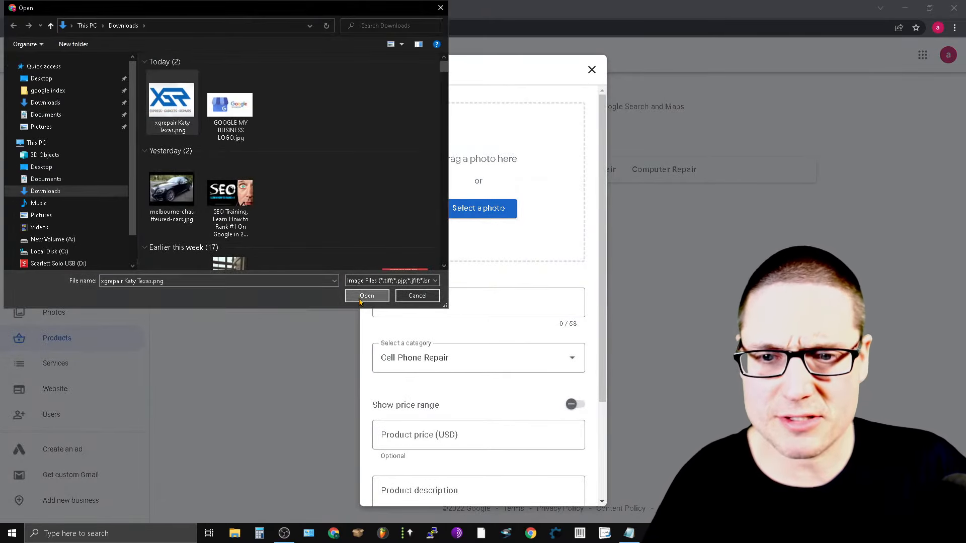
click(485, 309)
text(HTC Phone Repair)
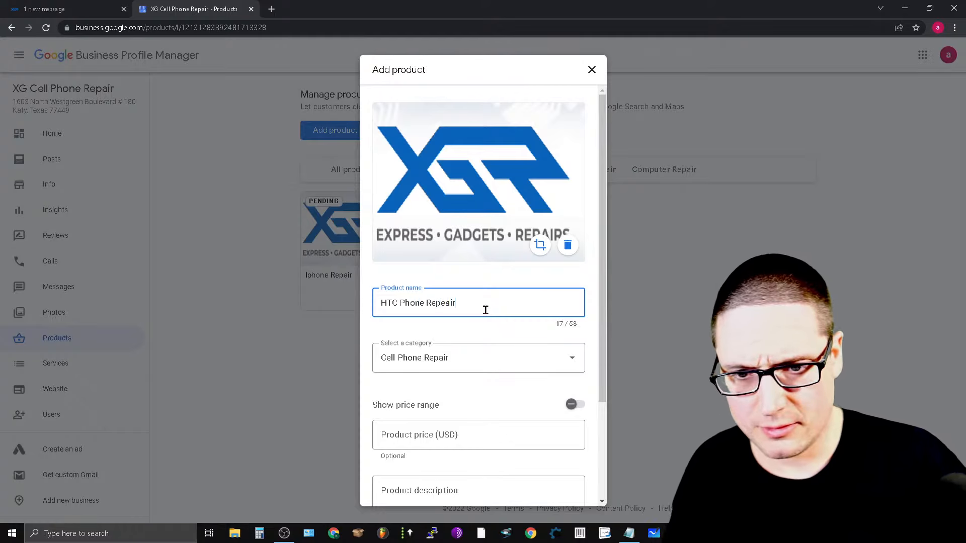
right_click(442, 302)
click(454, 309)
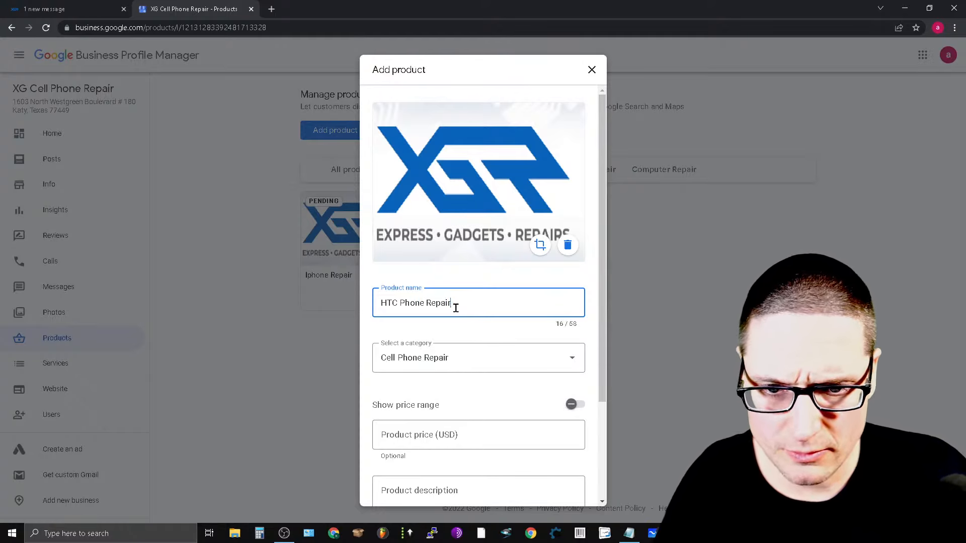
- Copy the name "HTC Phone Repair" into the product description and save the product
key(ctrl+a)
right_click(436, 304)
click(480, 342)
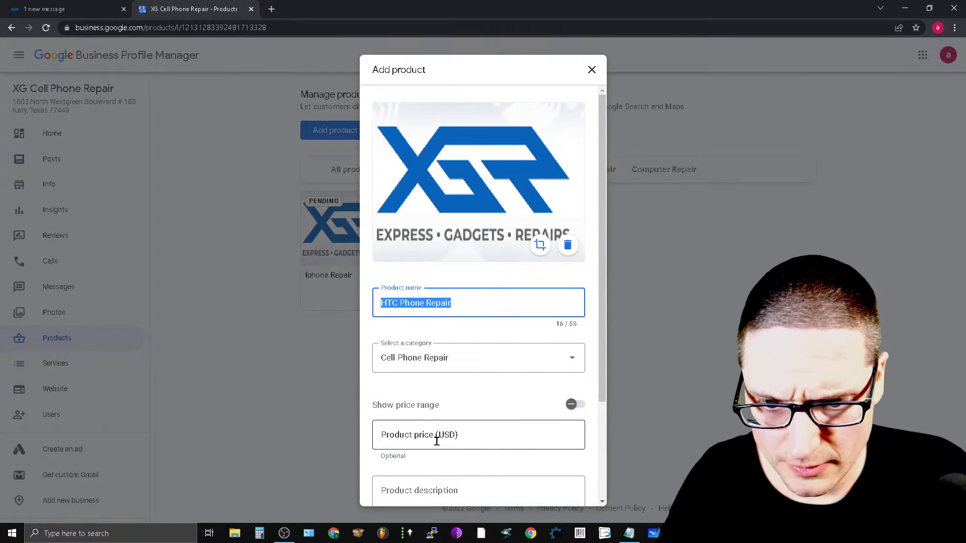
scroll(446, 425, down, 3)
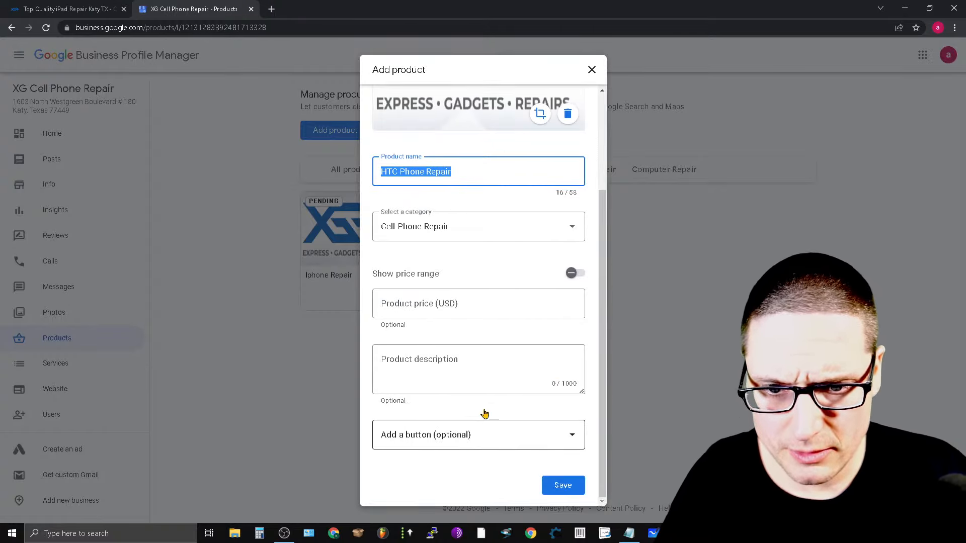
click(433, 359)
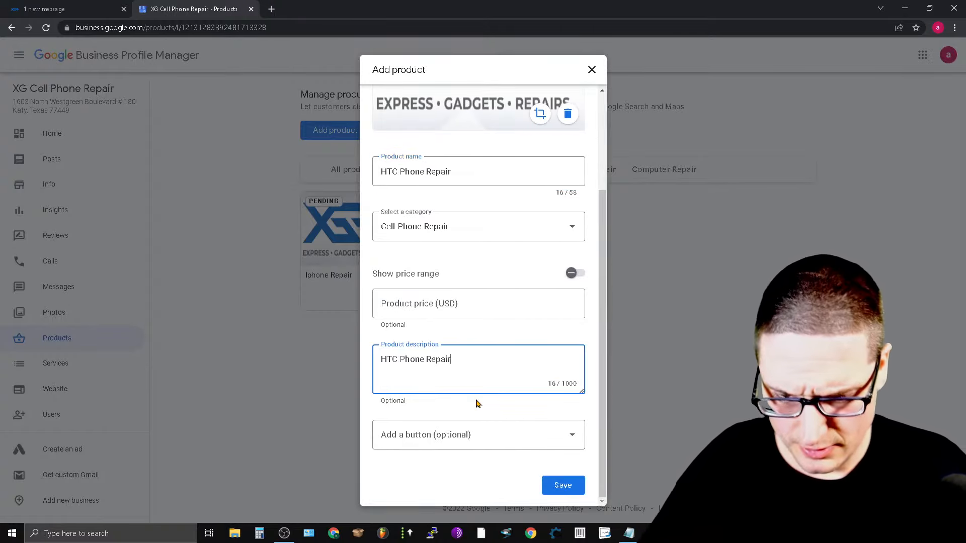
click(562, 486)
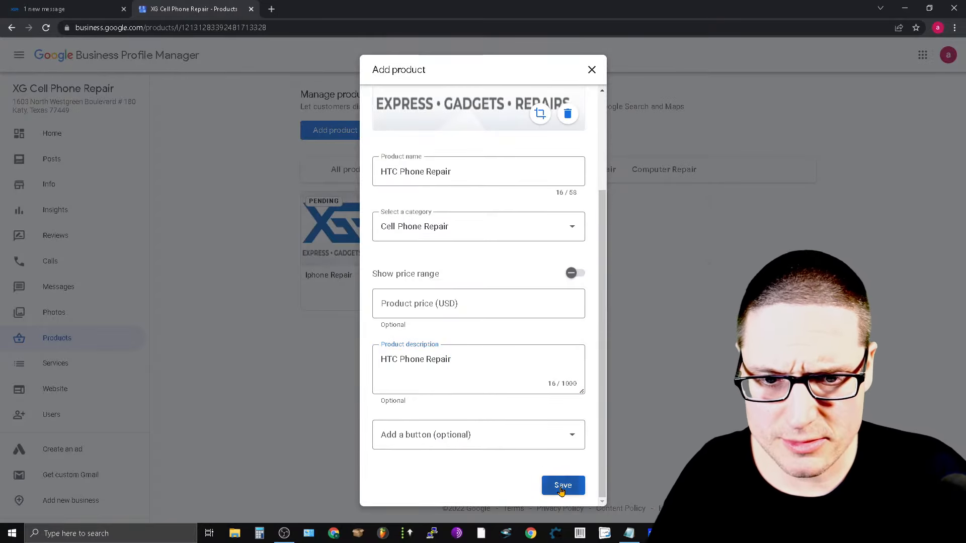
- Look up the next phone brand among the XGR website's repair services and return to the product manager
click(81, 15)
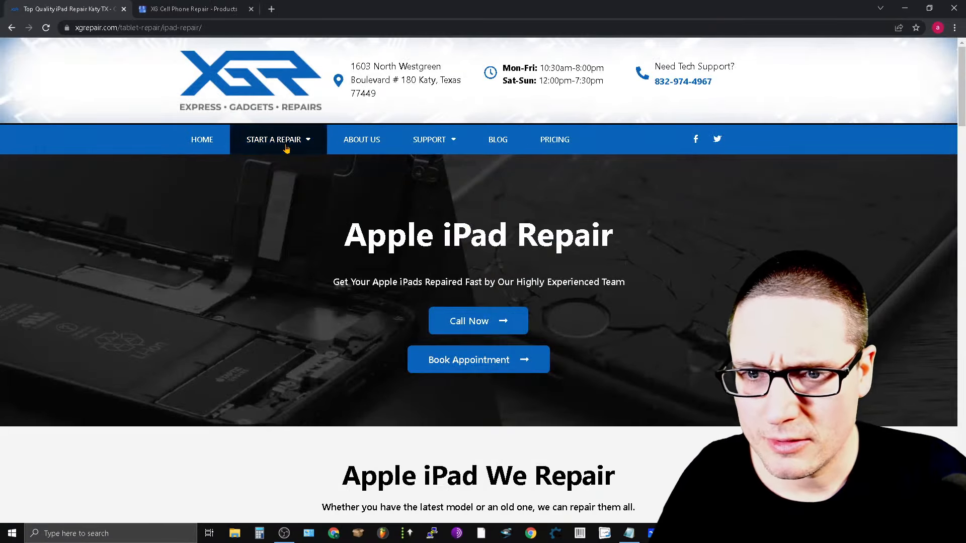
mouse_move(281, 144)
mouse_move(296, 175)
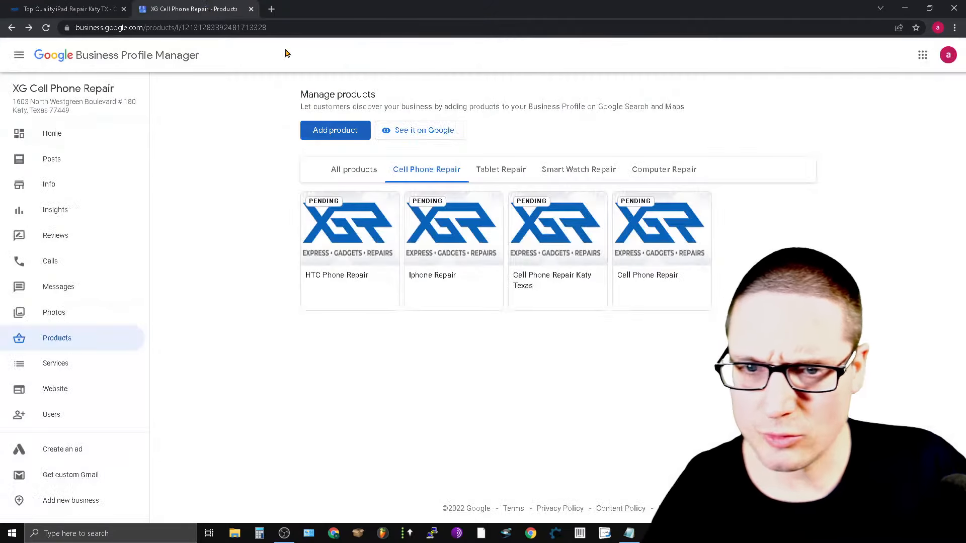
click(193, 8)
- Start another Cell Phone Repair product with xgrepair Katy Texas.png as its photo and name it "Google Phone Repair"
click(330, 139)
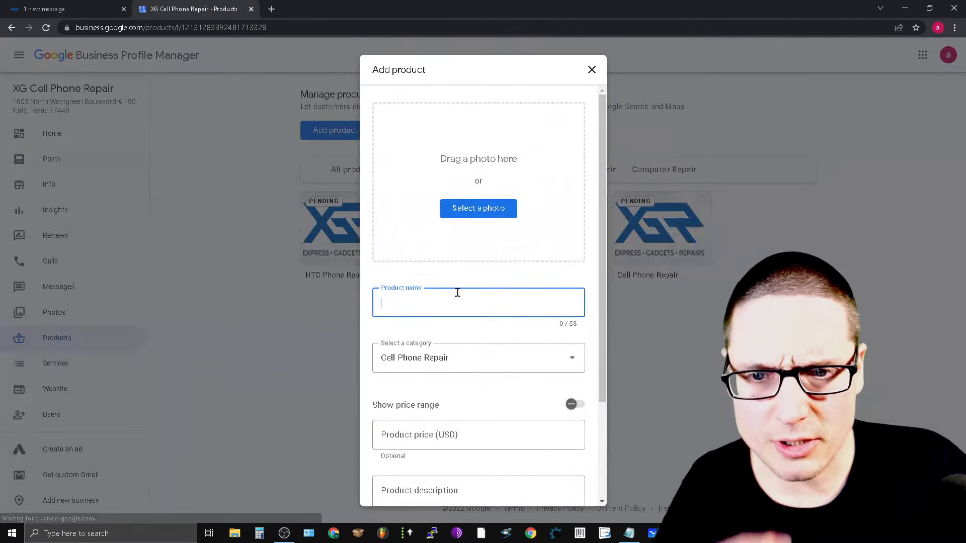
click(495, 216)
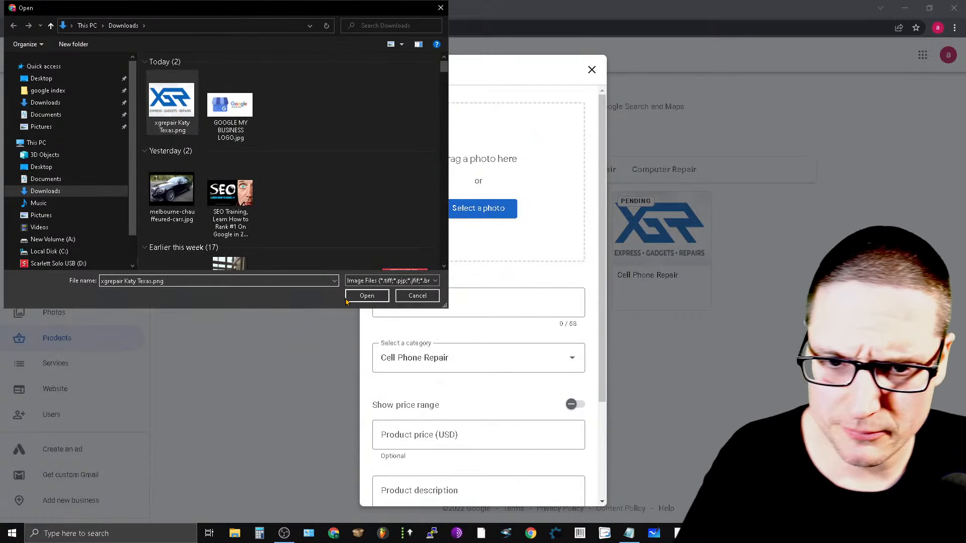
click(366, 296)
click(474, 309)
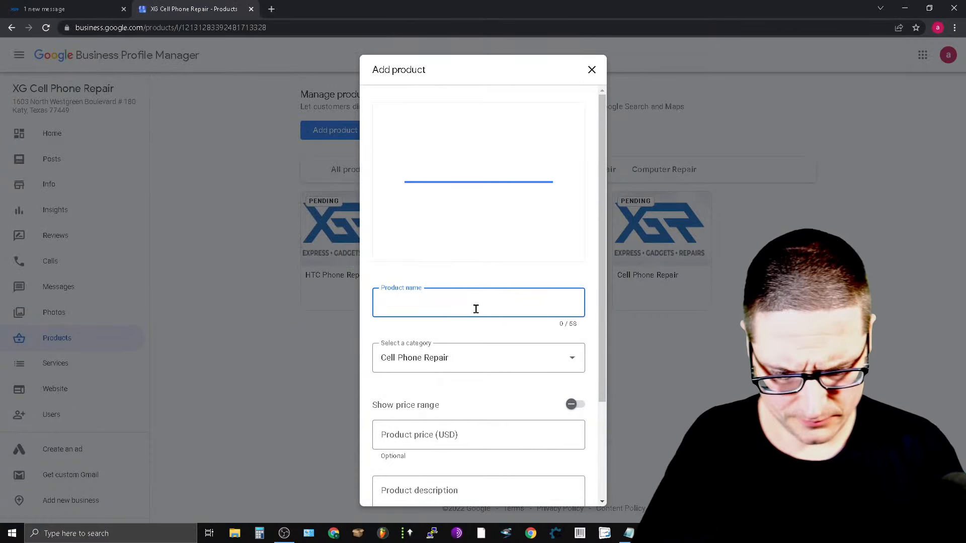
text(Go)
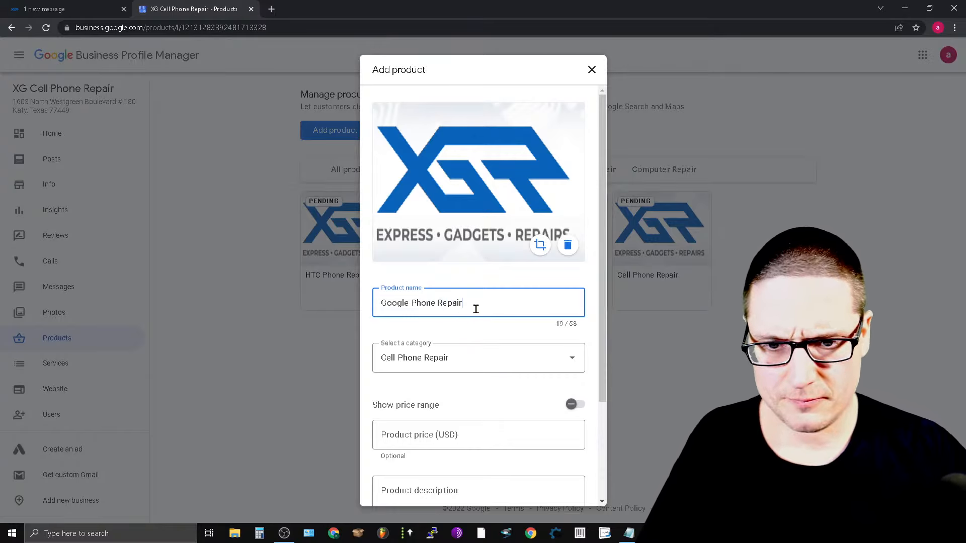
text(ogle Phone Repair)
- Copy the name "Google Phone Repair" into the product description and save the product
scroll(462, 473, down, 3)
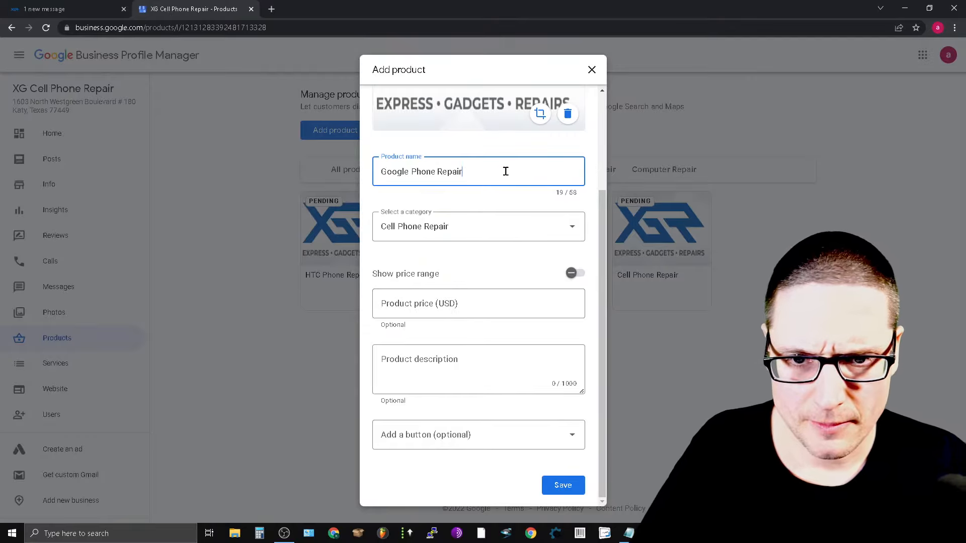
triple_click(506, 171)
right_click(425, 170)
click(434, 211)
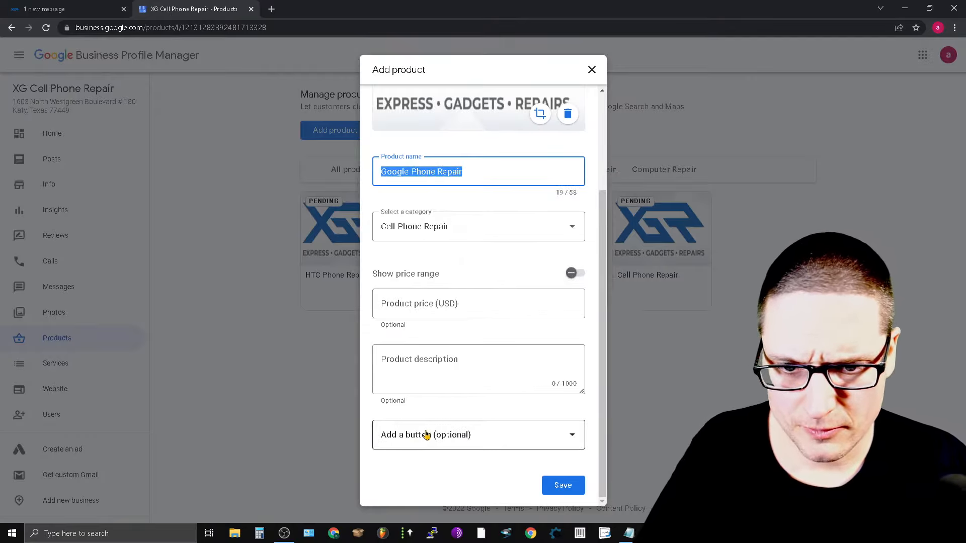
click(442, 367)
key(ctrl+v)
click(563, 485)
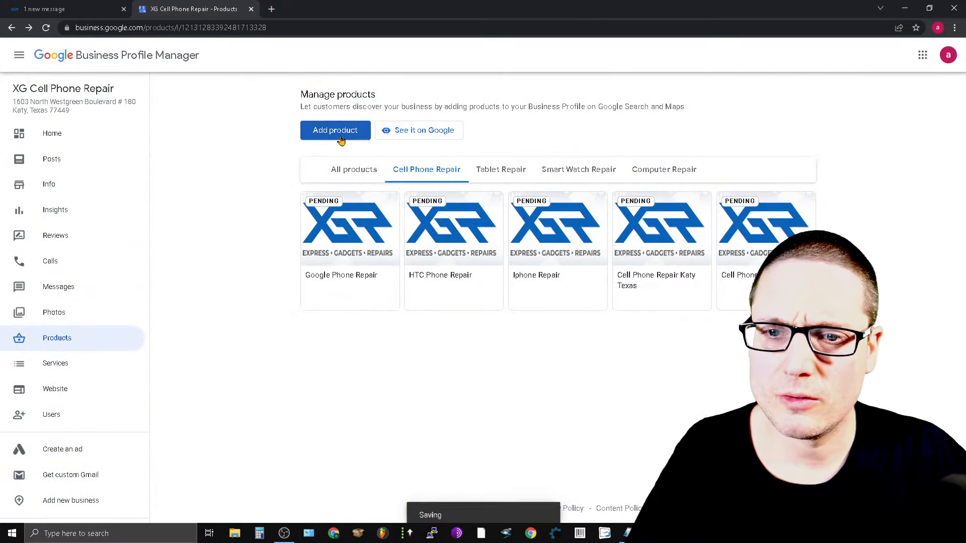
- Start another Cell Phone Repair product with xgrepair Katy Texas.png as its photo and name it "Samsung Phone Repair"
click(335, 130)
click(472, 211)
click(173, 100)
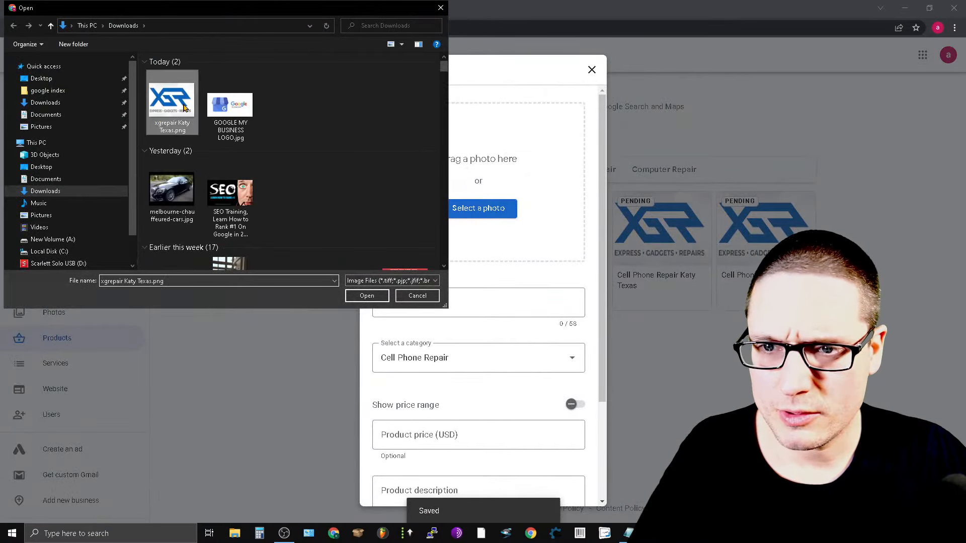
click(369, 299)
click(500, 309)
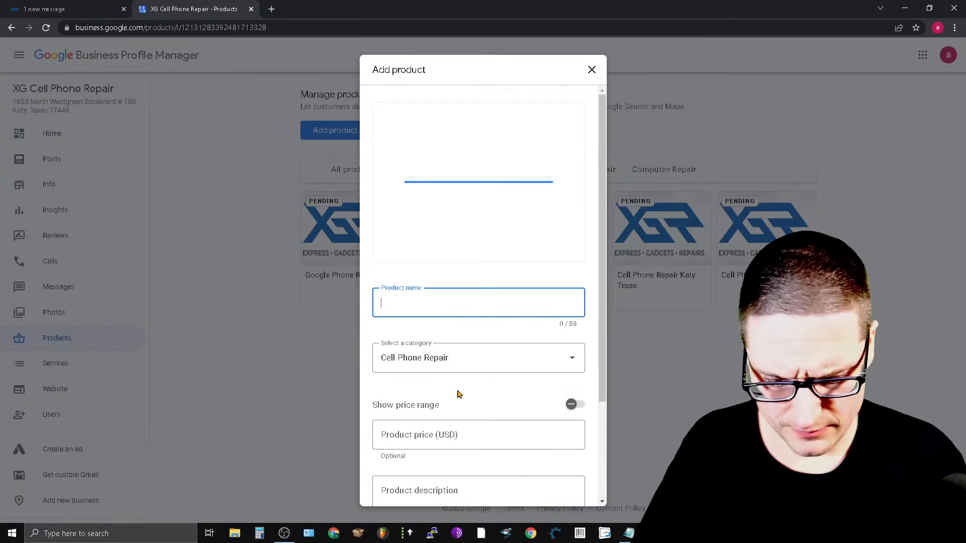
text(Samsung)
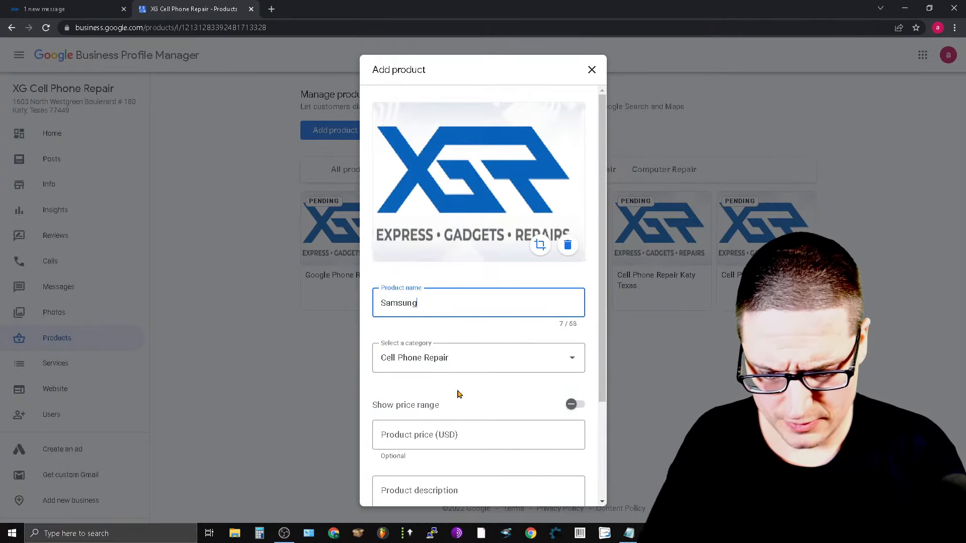
text( Phone Repair)
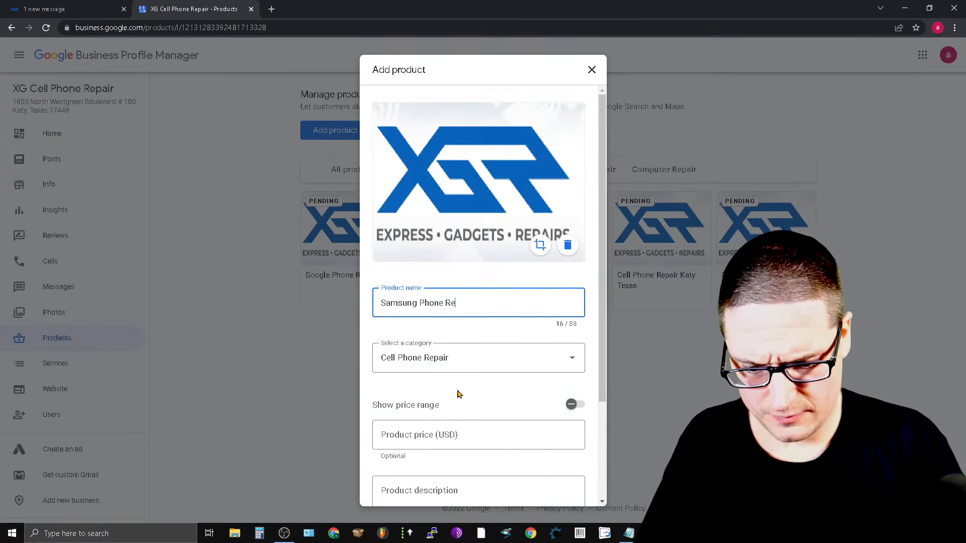
- Copy the name "Samsung Phone Repair" into the product description and save the product
triple_click(519, 304)
right_click(427, 297)
click(496, 338)
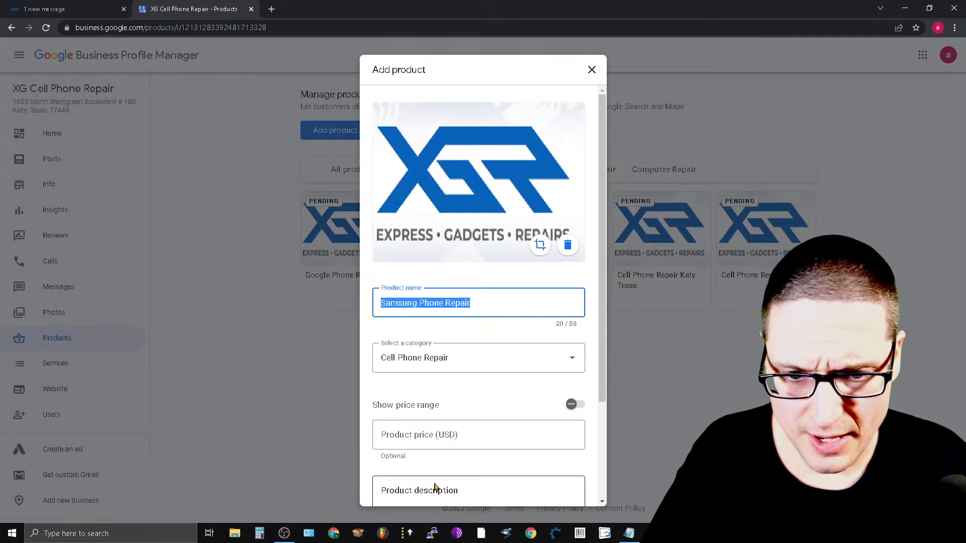
click(438, 493)
key(ctrl+v)
scroll(453, 443, down, 3)
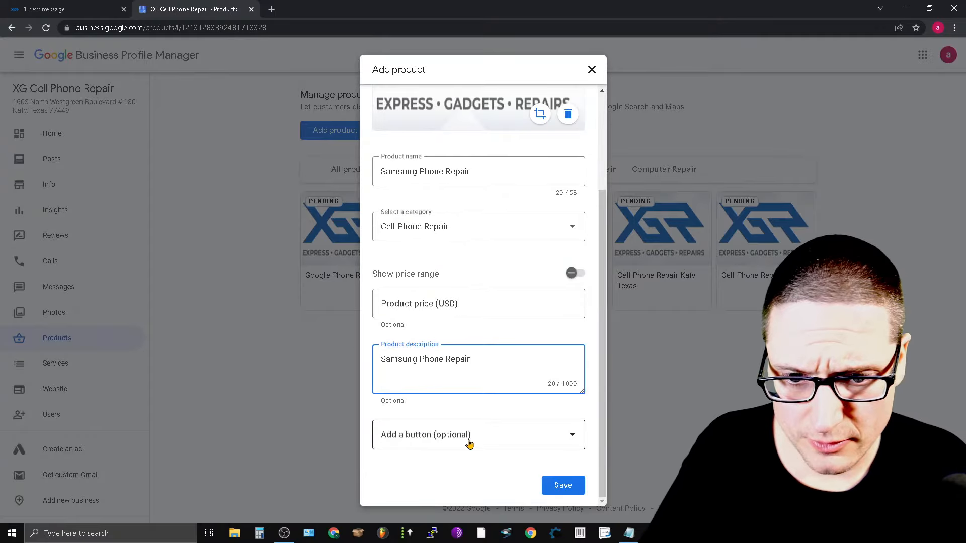
click(575, 492)
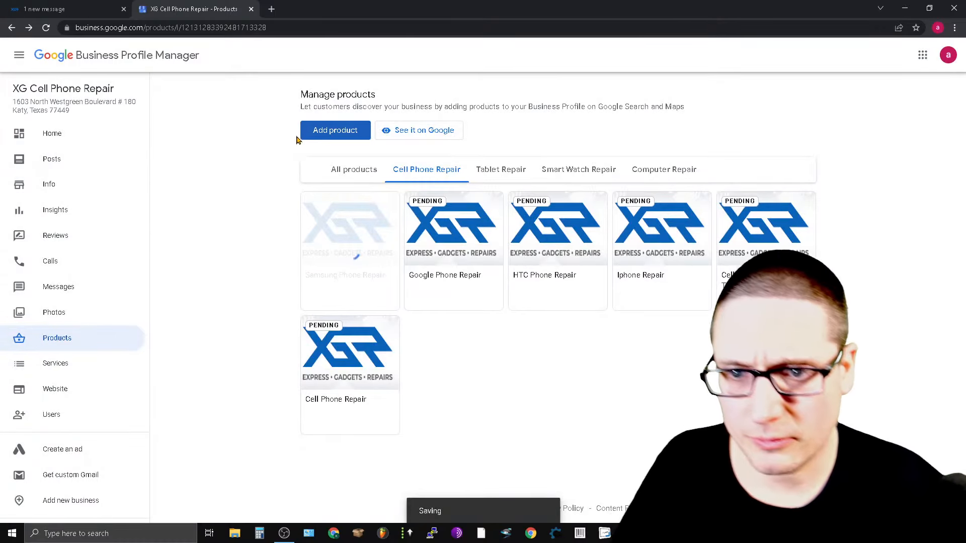
- Start another Cell Phone Repair product with xgrepair Katy Texas.png as its photo and name it "LG Phone Repair"
click(348, 135)
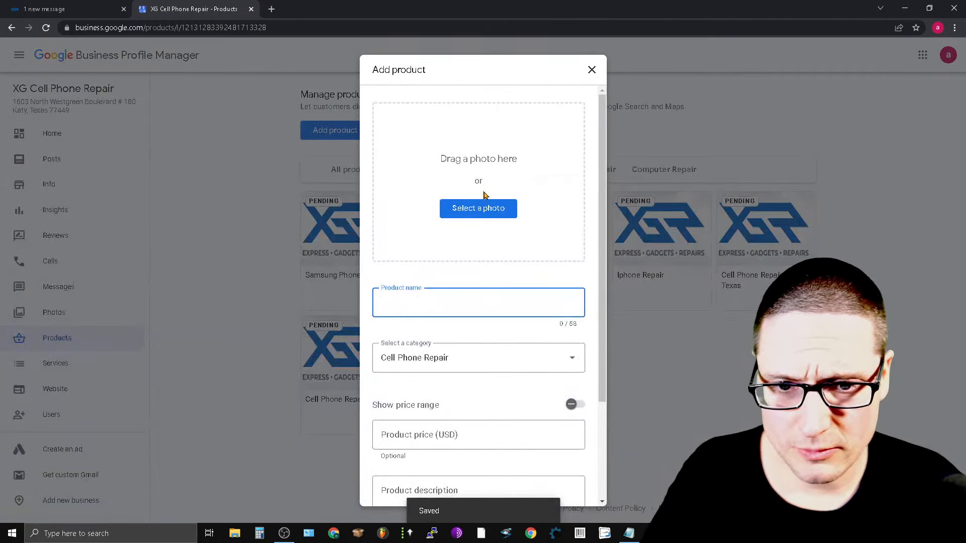
click(478, 208)
click(171, 103)
click(368, 295)
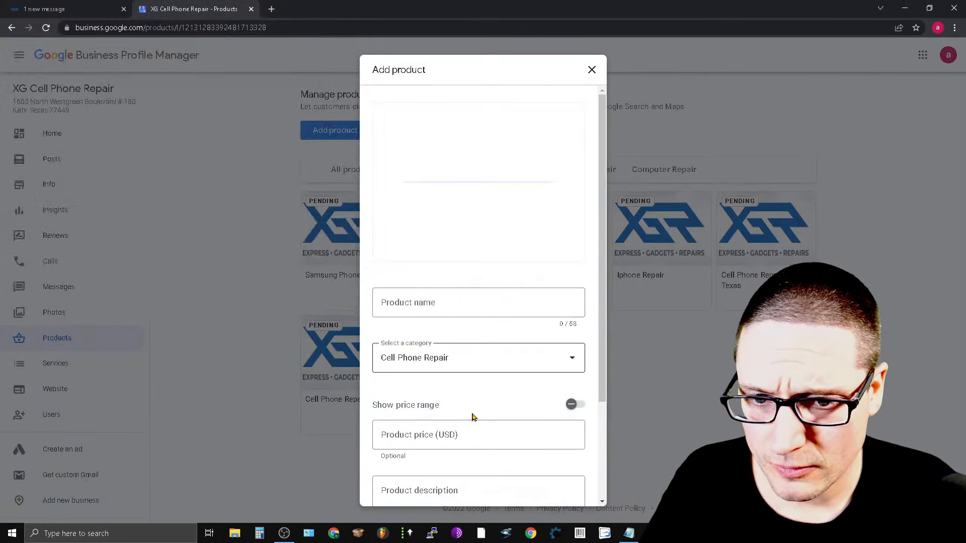
click(476, 295)
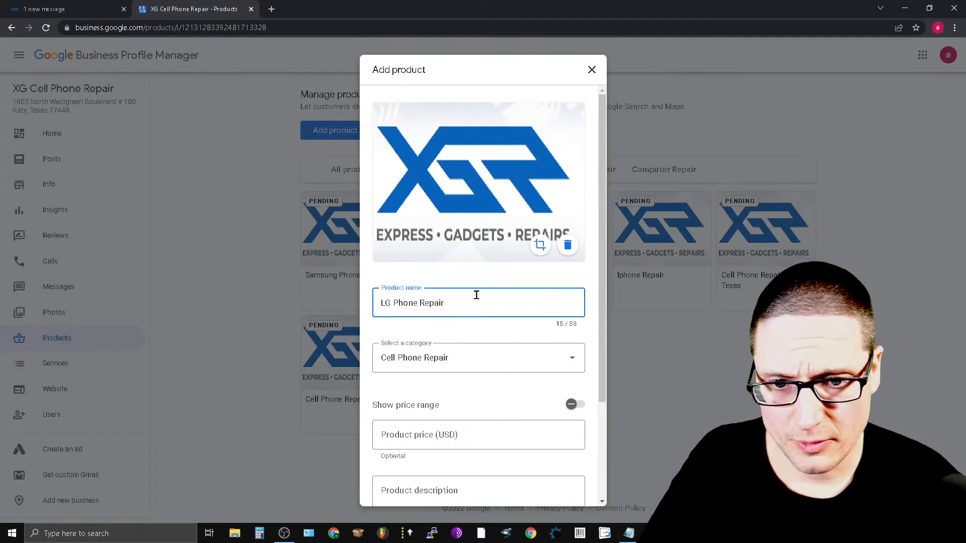
- Copy the name "LG Phone Repair" into the product description and save the product
key(ctrl+a)
right_click(405, 301)
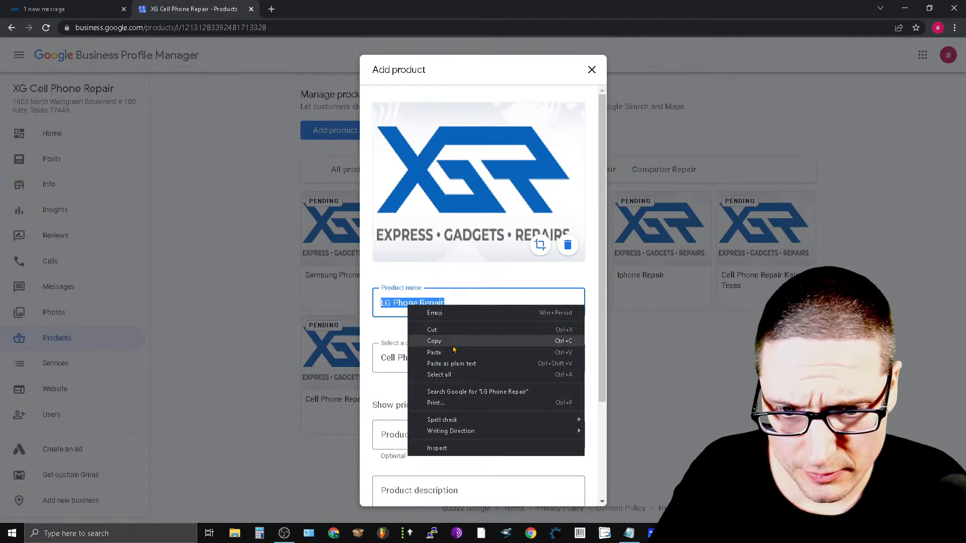
click(452, 344)
scroll(459, 359, down, 3)
click(416, 378)
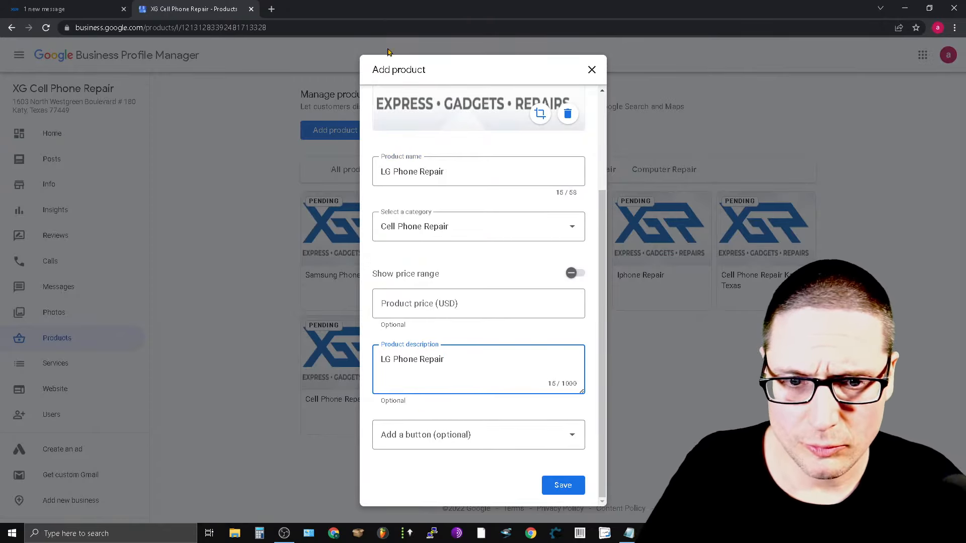
click(561, 485)
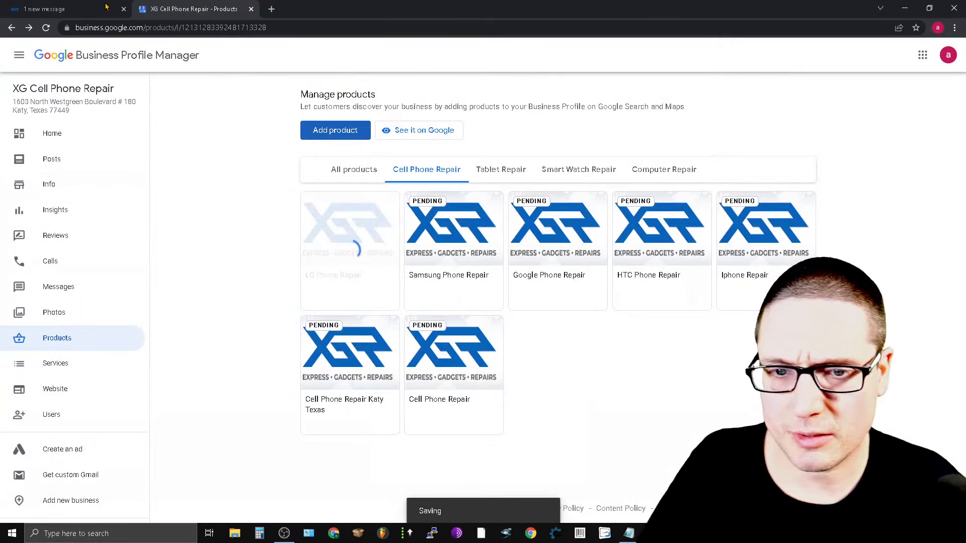
- Check the XGR website's list of cell phone repair services for the remaining brands and return to the product manager
key(ctrl+shift+Tab)
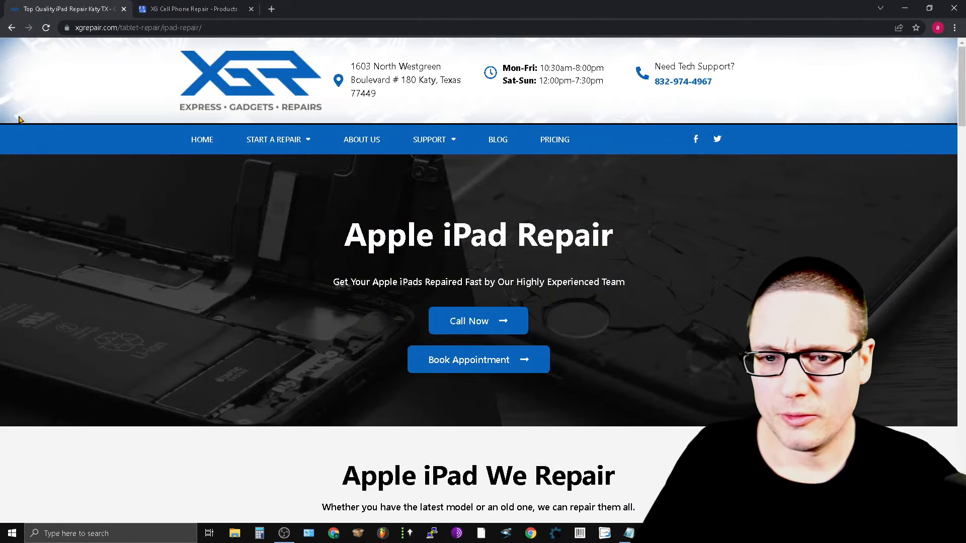
mouse_move(282, 150)
mouse_move(287, 167)
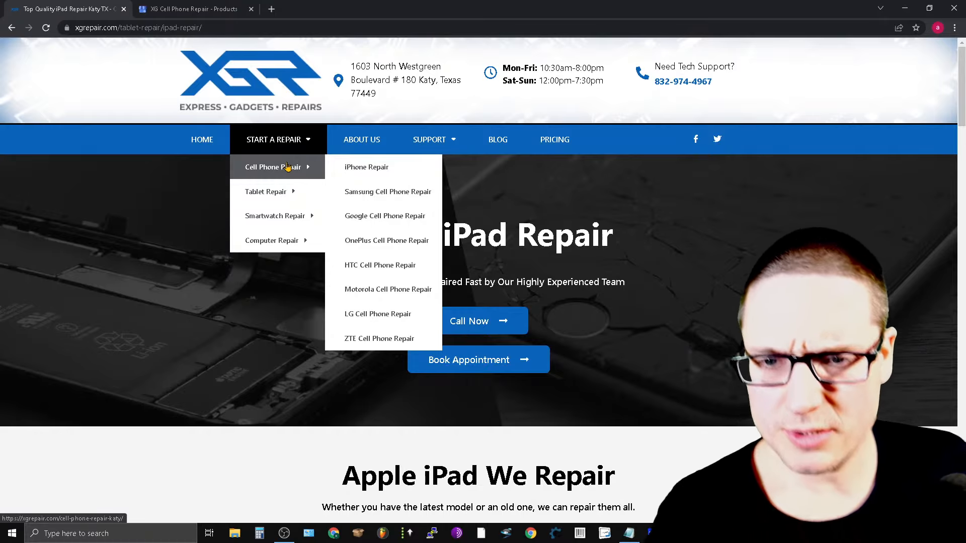
click(178, 7)
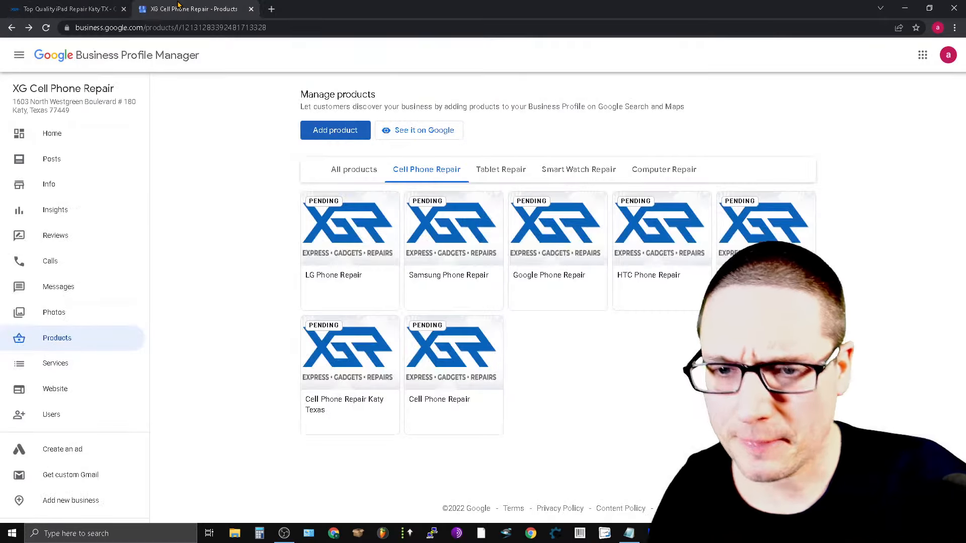
- Start another Cell Phone Repair product with xgrepair Katy Texas.png as its photo and name it "Motorola Phone Repair"
click(335, 130)
click(478, 208)
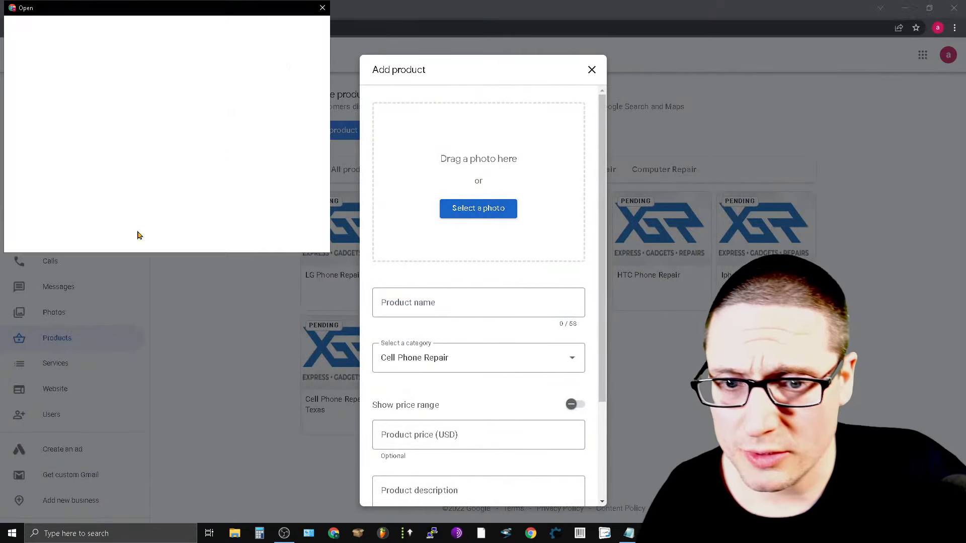
click(171, 103)
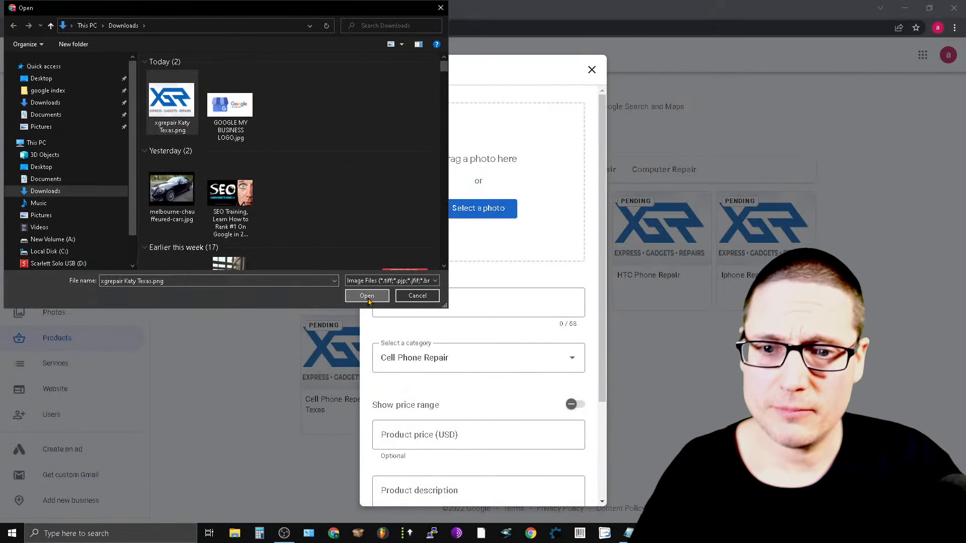
click(367, 296)
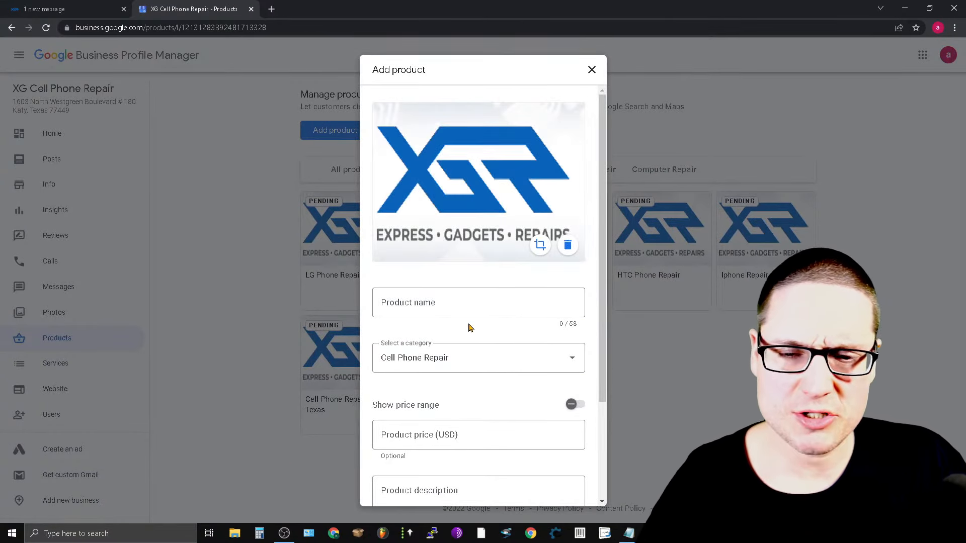
click(444, 312)
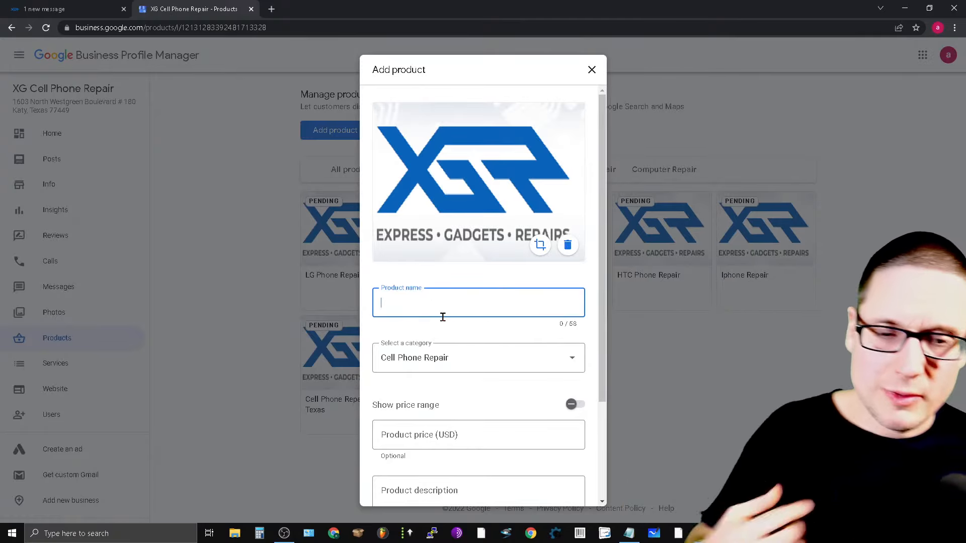
text(Motorola Phone Repair)
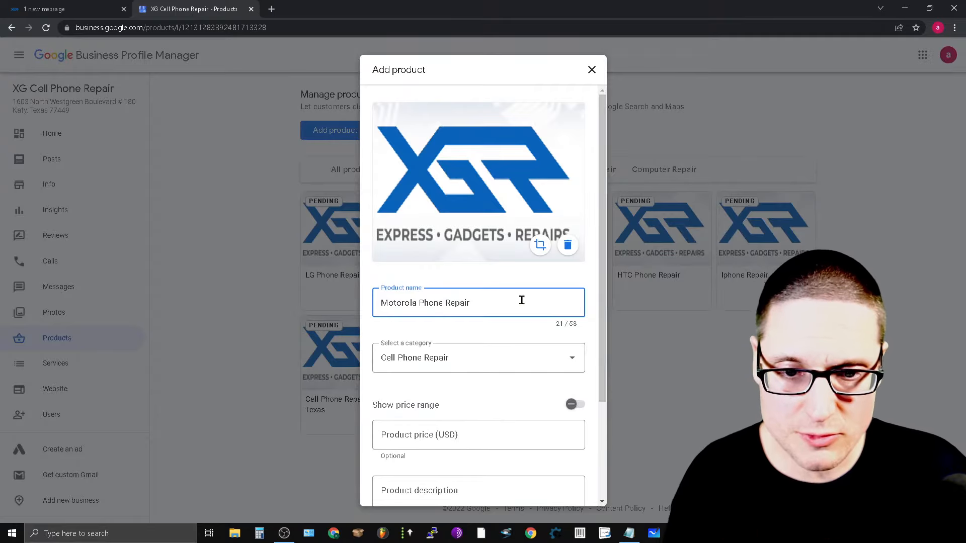
- Copy the name "Motorola Phone Repair" into the product description and save the product
drag(522, 301, 401, 322)
right_click(412, 305)
click(491, 342)
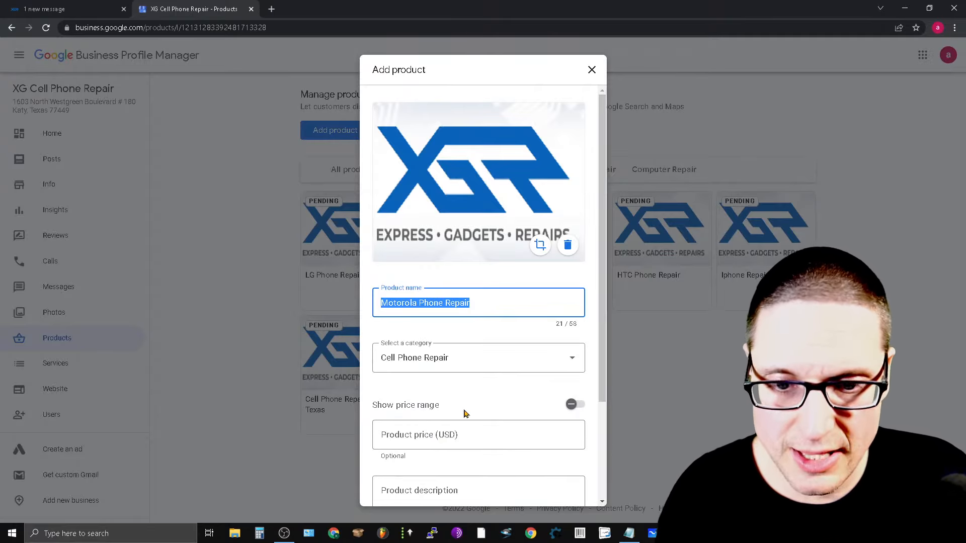
scroll(447, 443, down, 3)
click(438, 357)
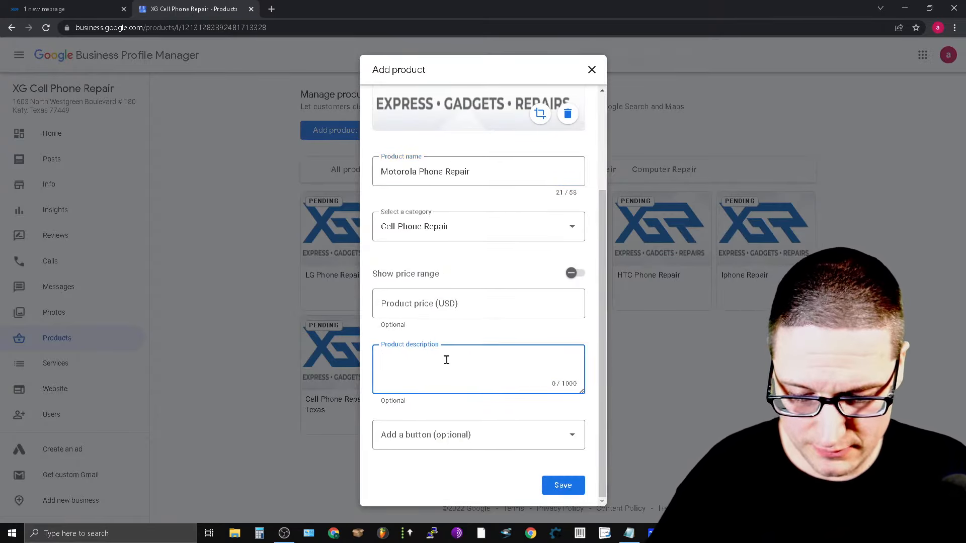
key(ctrl+v)
click(563, 485)
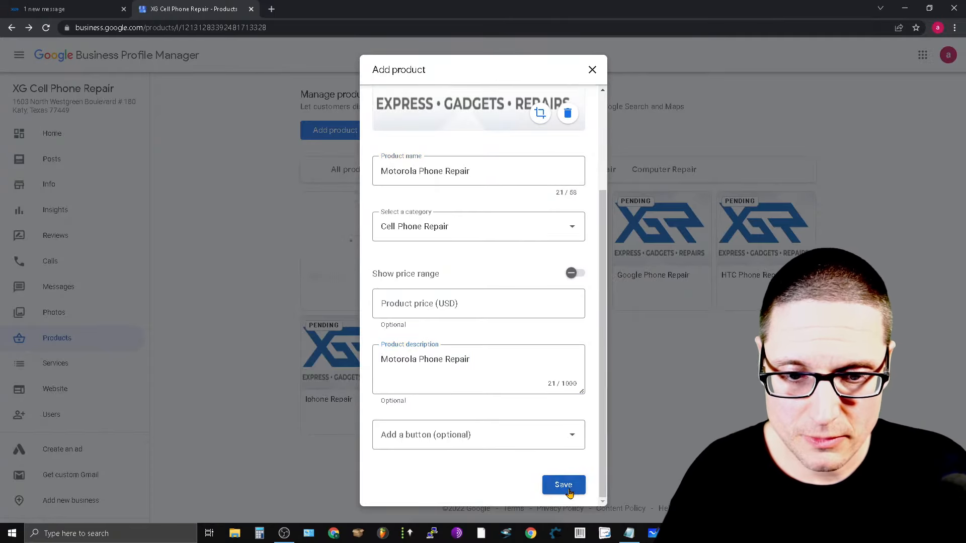
- Check the XGR website for the next brand and start a Cell Phone Repair product named "ZTE Phone Repair" with photo xgrepair Katy Texas.png
click(70, 9)
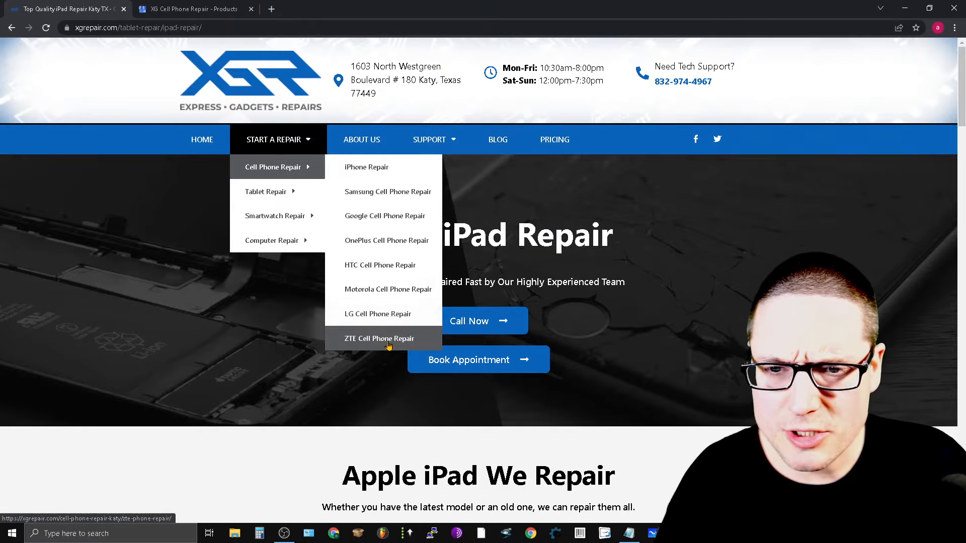
click(194, 9)
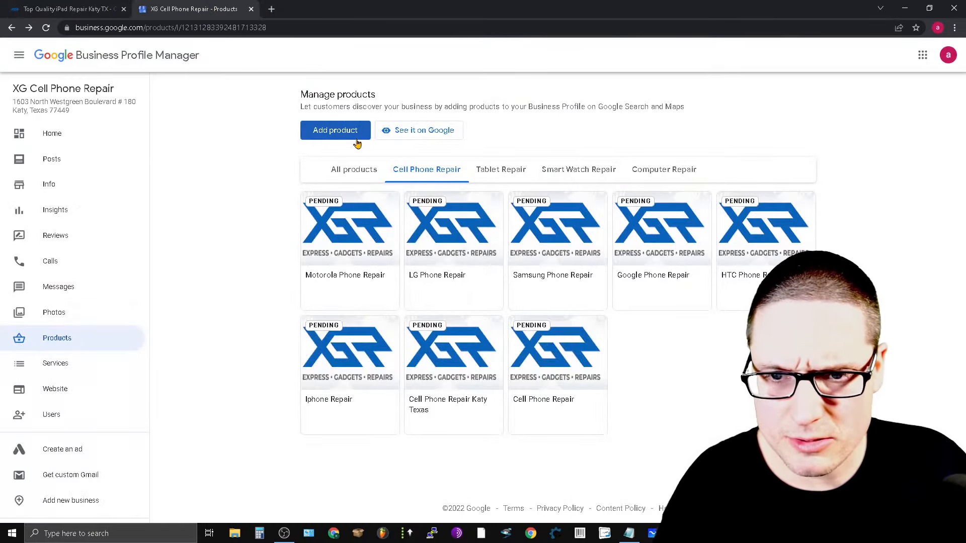
click(329, 132)
click(478, 208)
click(172, 101)
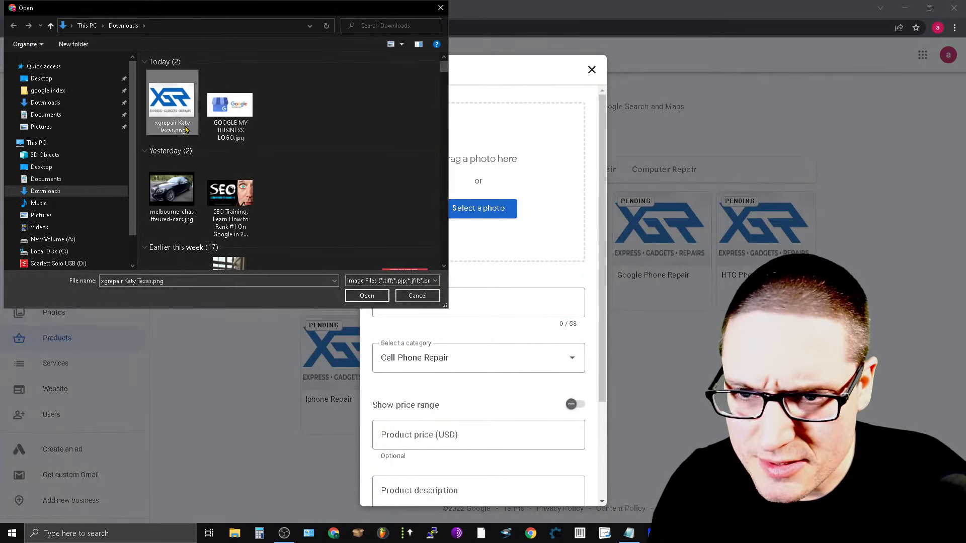
click(367, 296)
click(500, 305)
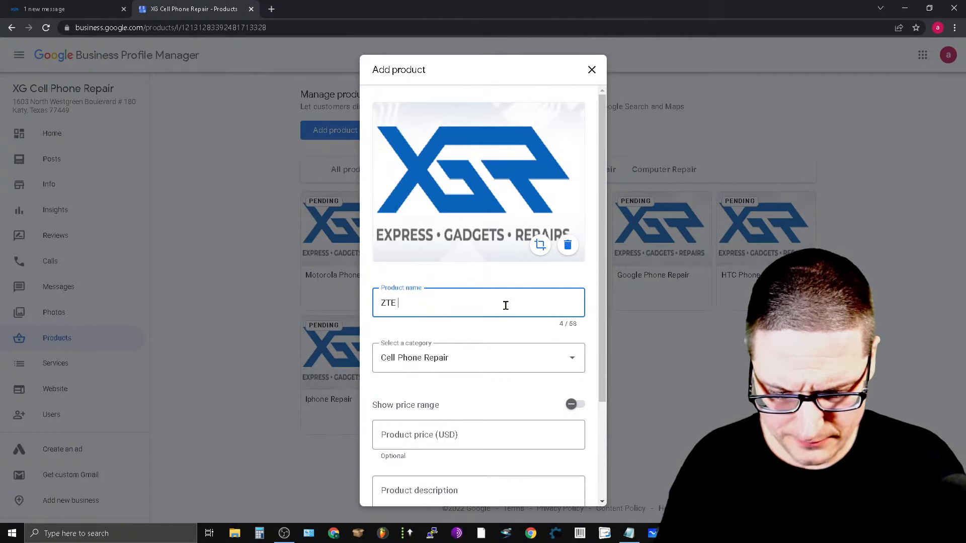
text(ZTE Phone Repair)
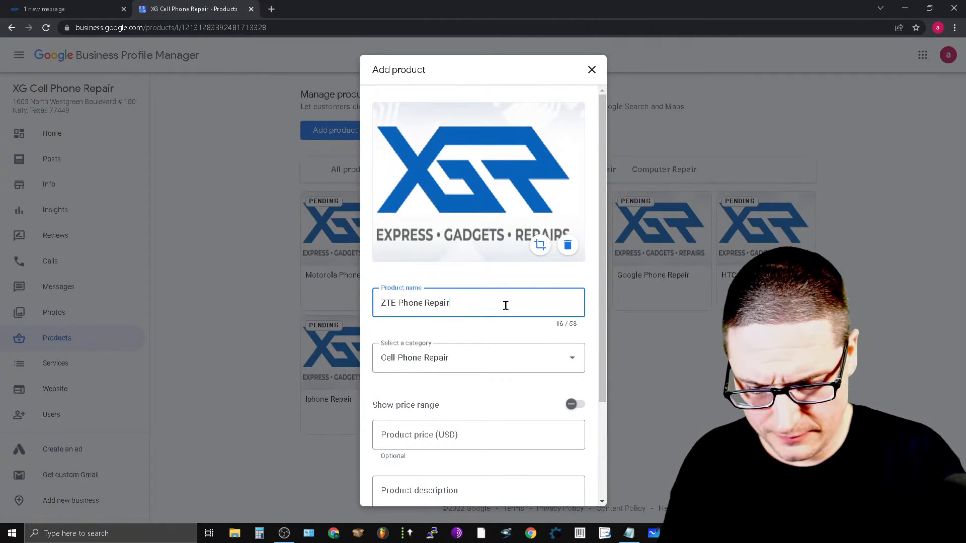
- Copy the name "ZTE Phone Repair" into the product description
key(ctrl+a)
right_click(388, 291)
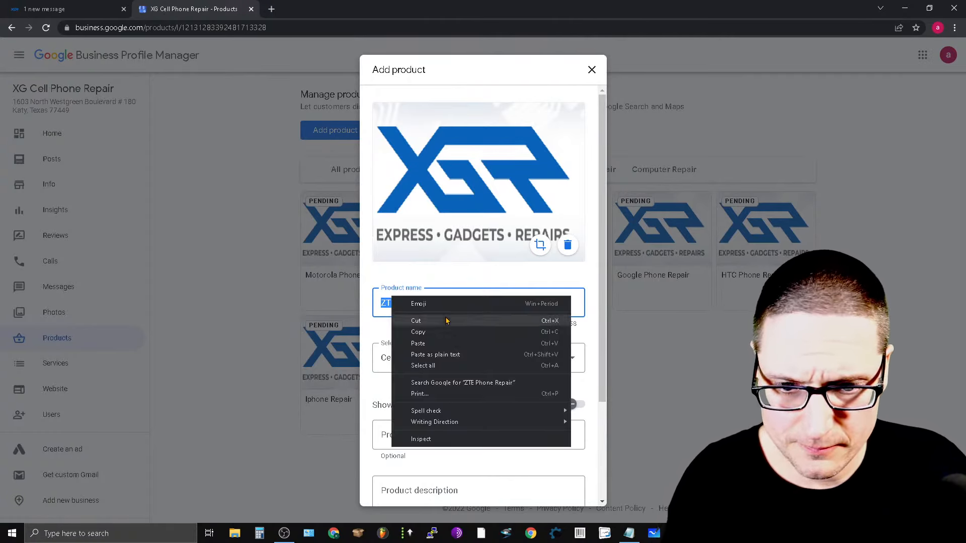
click(445, 338)
click(446, 497)
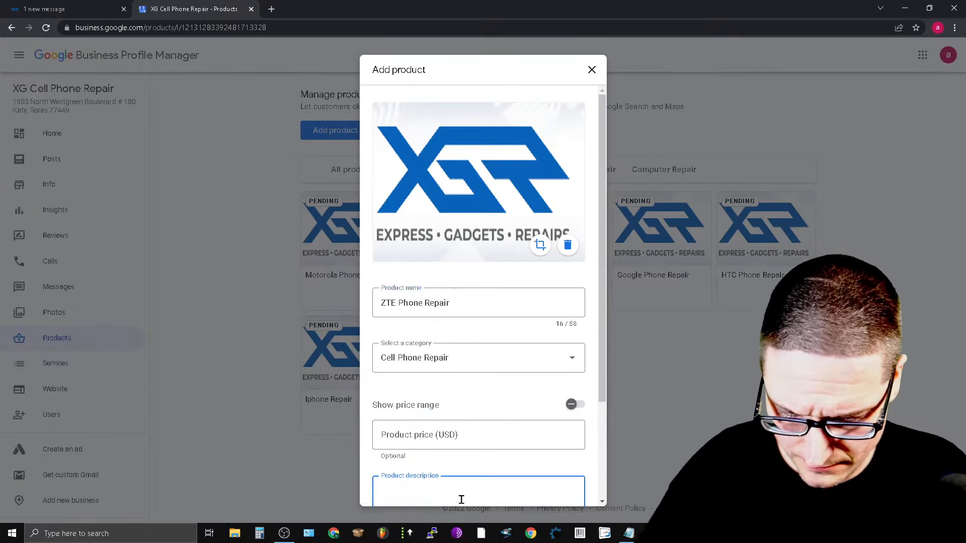
key(ctrl+v)
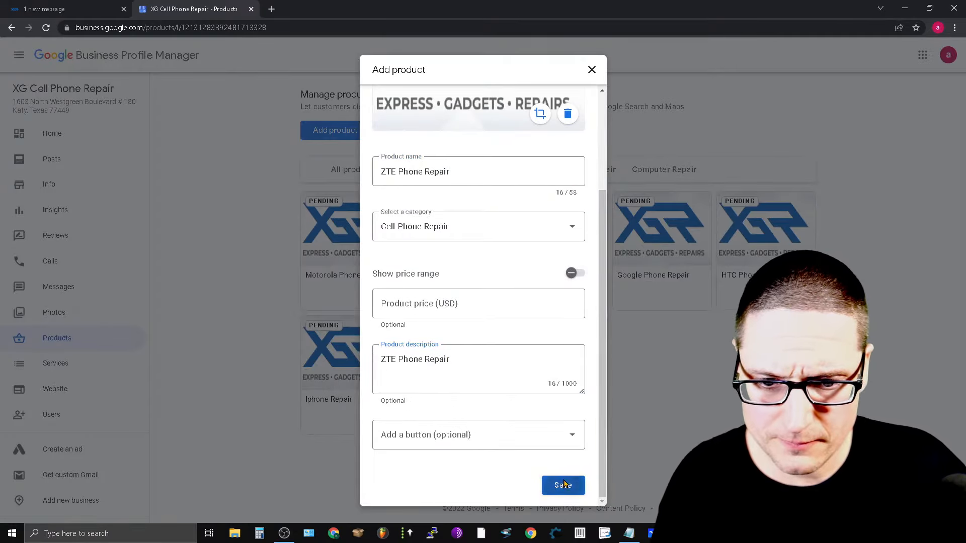
- Save the ZTE product and start a Cell Phone Repair product named "One Plus Phone Repair" with photo xgrepair Katy Texas.png
click(563, 485)
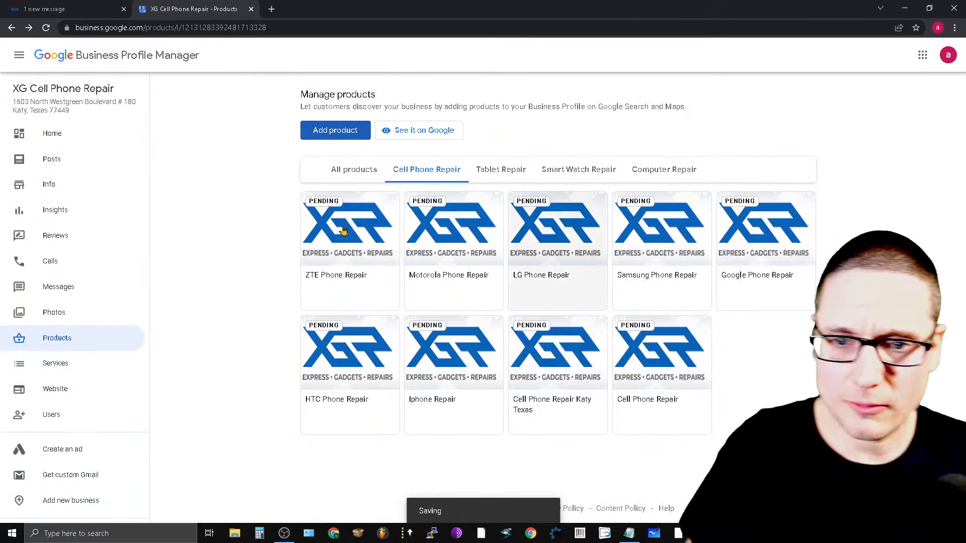
click(332, 132)
click(486, 209)
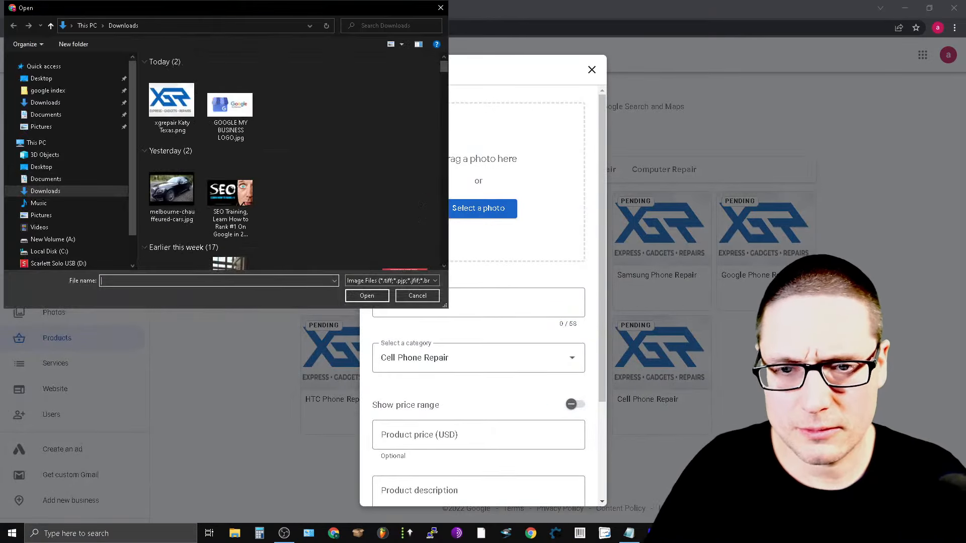
click(171, 101)
click(362, 296)
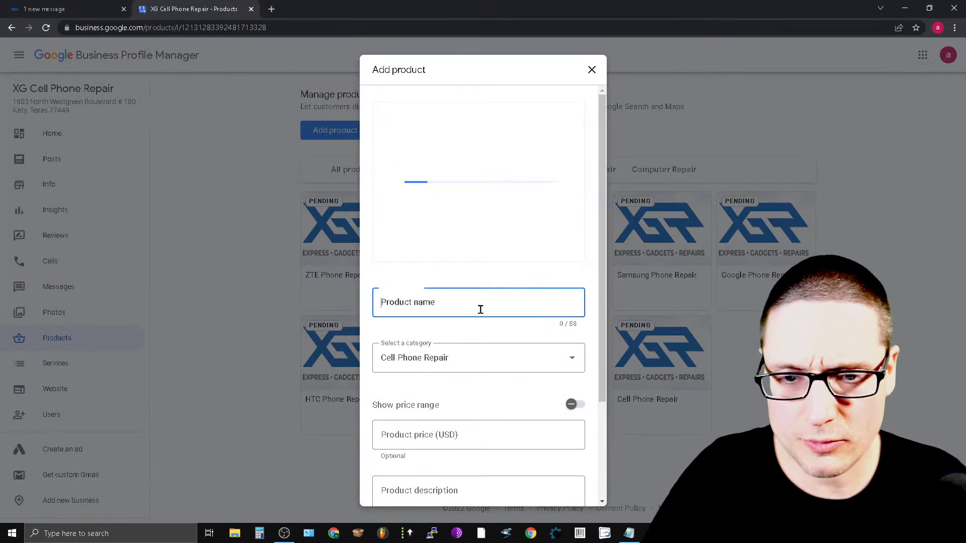
text(One Plus phone repair)
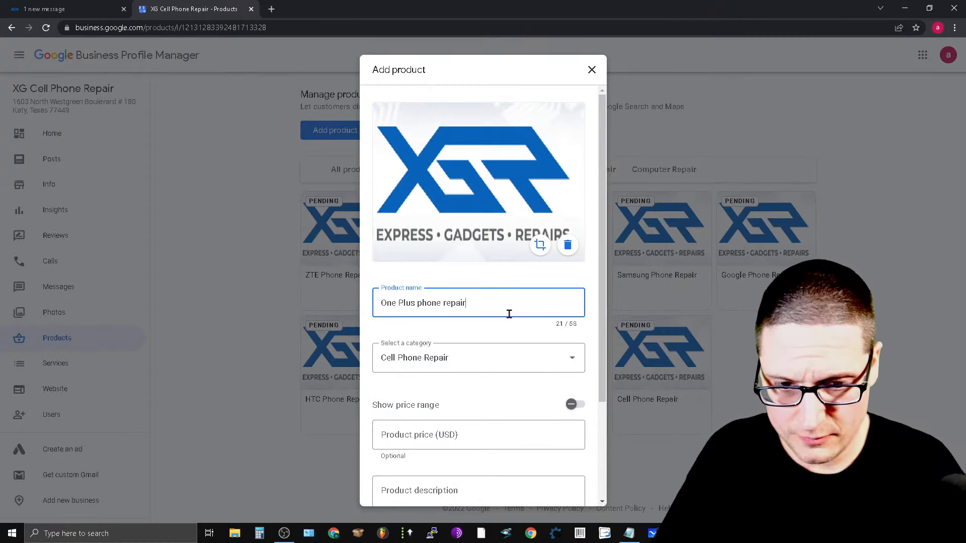
drag(489, 307, 422, 326)
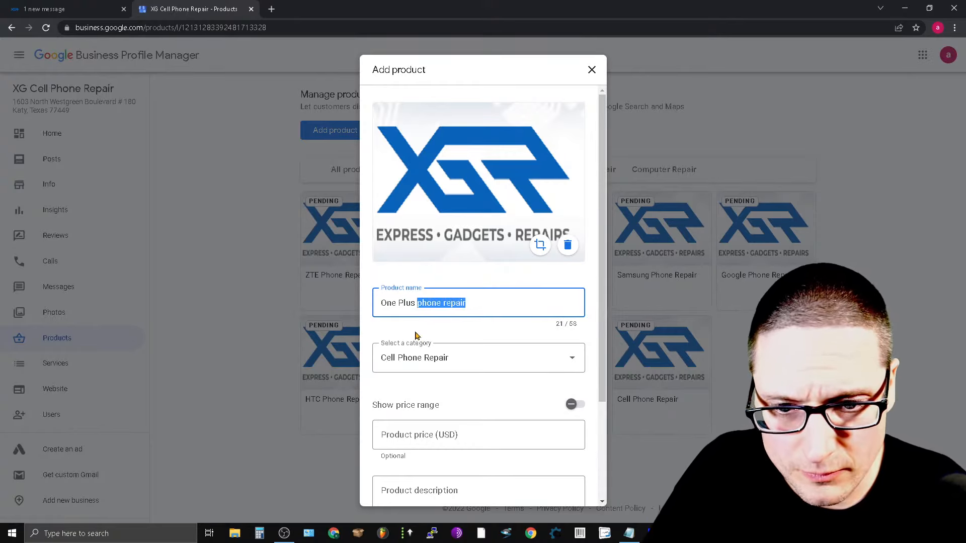
text(Pho)
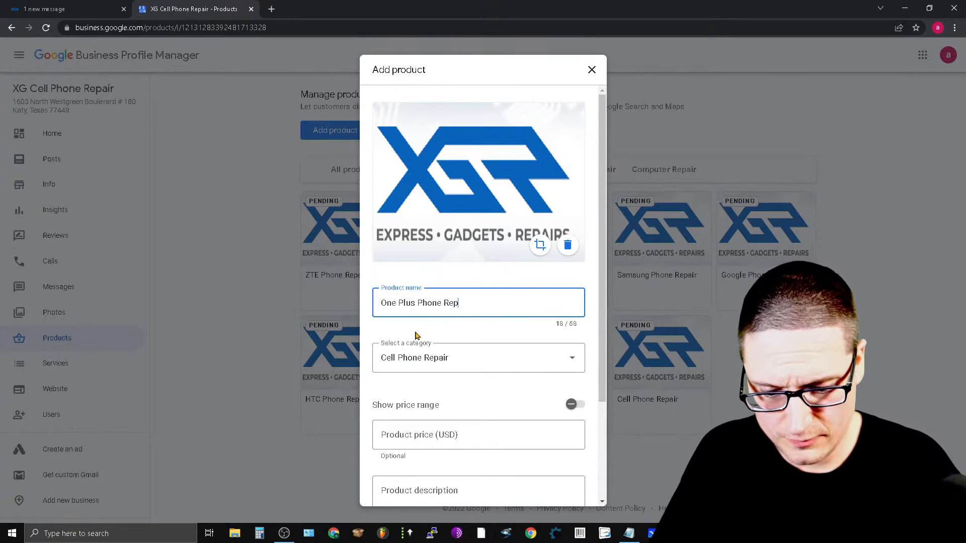
- Copy the name "One Plus Phone Repair" into the product description and save the product
triple_click(442, 308)
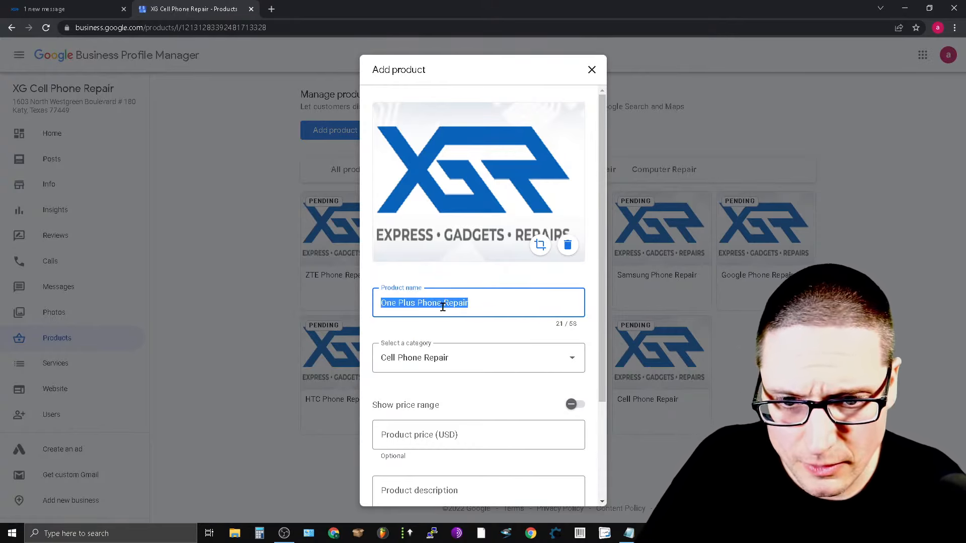
right_click(442, 308)
click(520, 352)
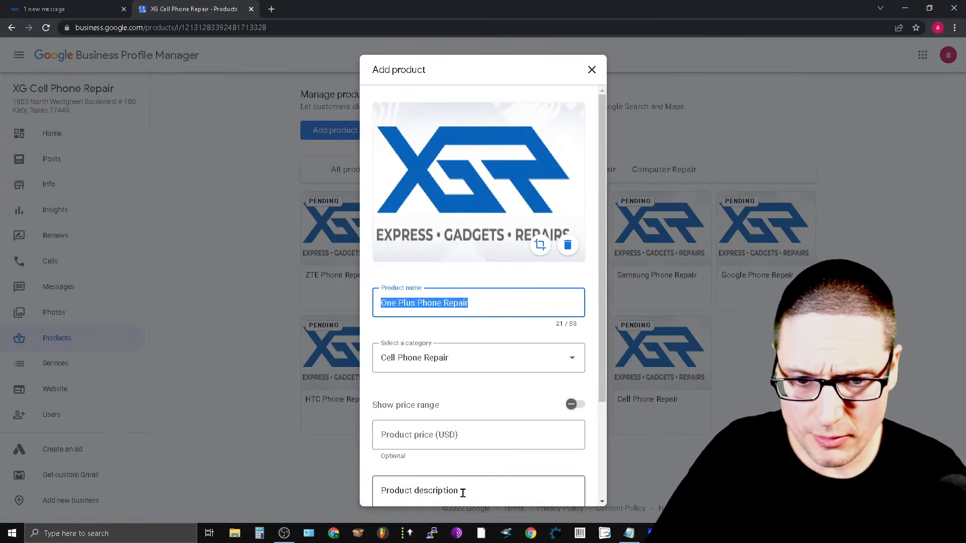
click(461, 491)
key(ctrl+v)
scroll(459, 384, down, 3)
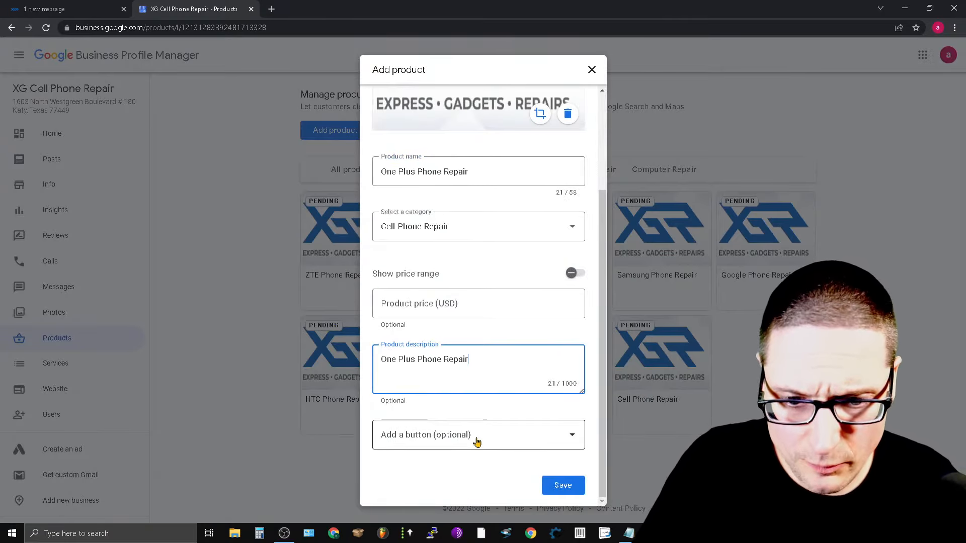
click(563, 484)
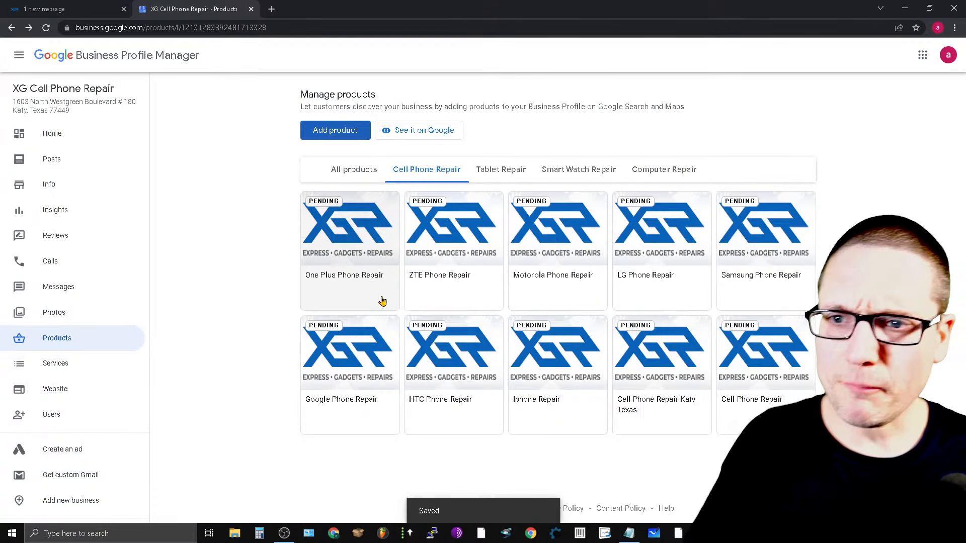
- Show all products and review the repair categories and brands listed on the XGR website
click(350, 170)
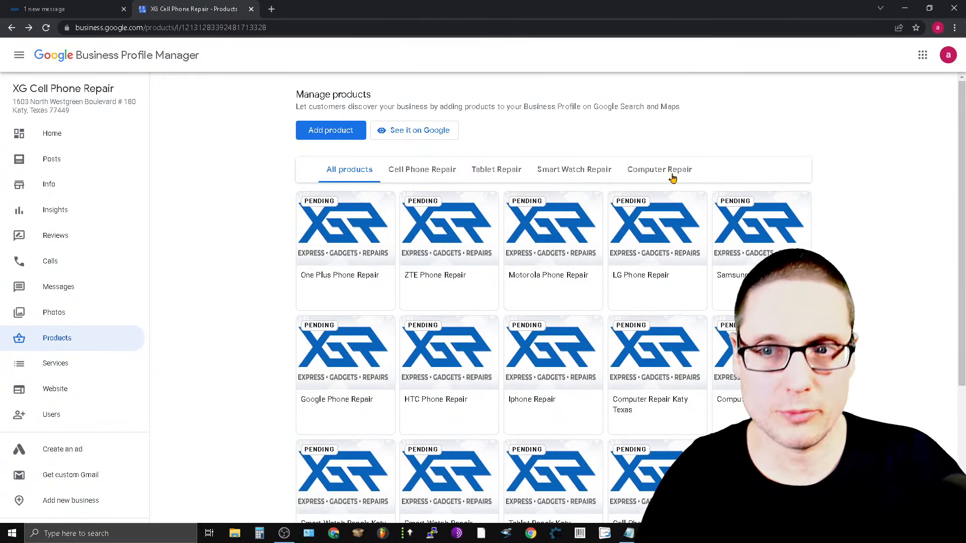
click(68, 9)
mouse_move(298, 137)
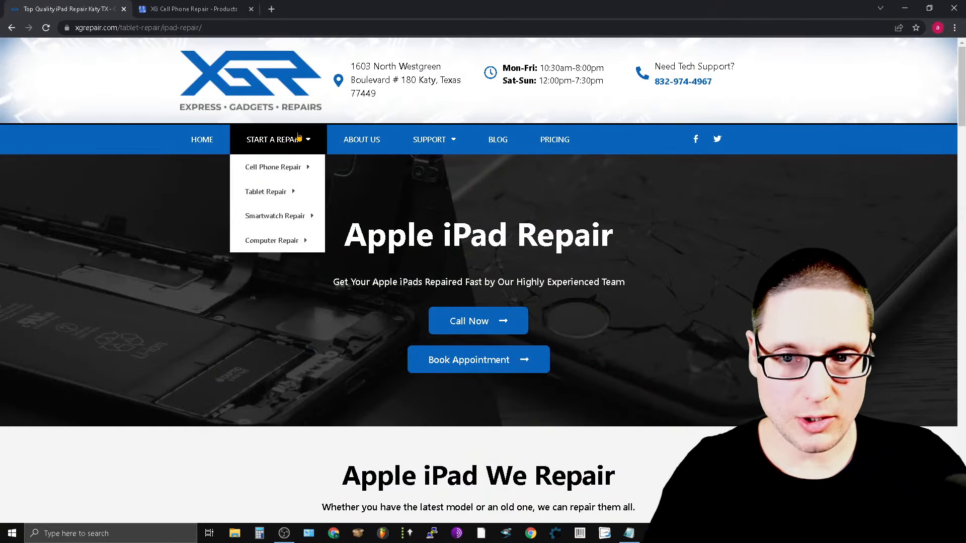
mouse_move(283, 177)
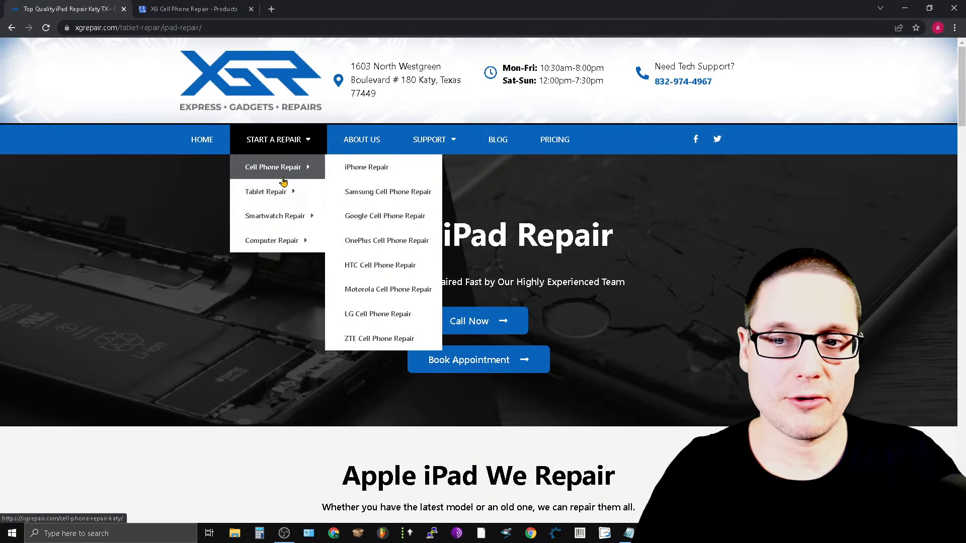
mouse_move(292, 215)
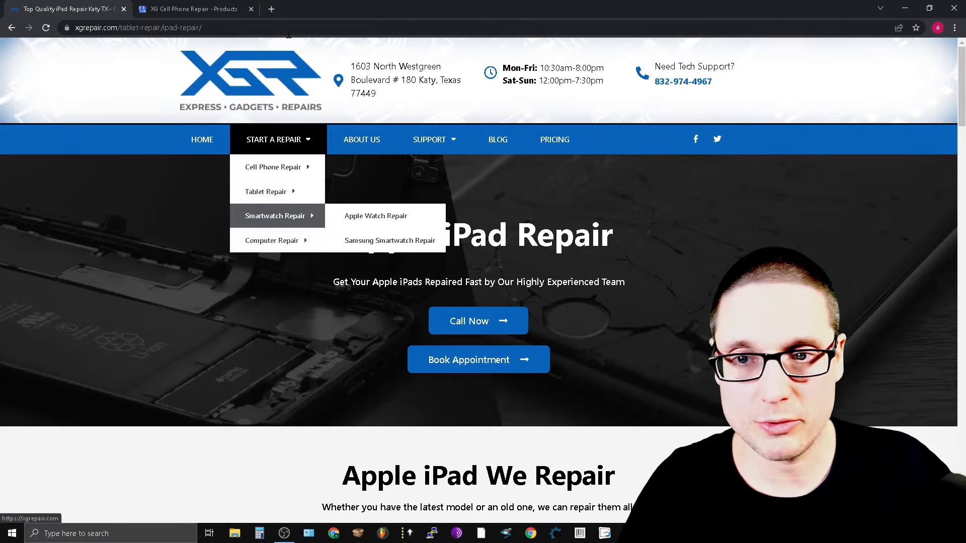
- Search Google in a new tab for "xg cell phone repair texas" and examine the products and categories in the business listing
click(271, 8)
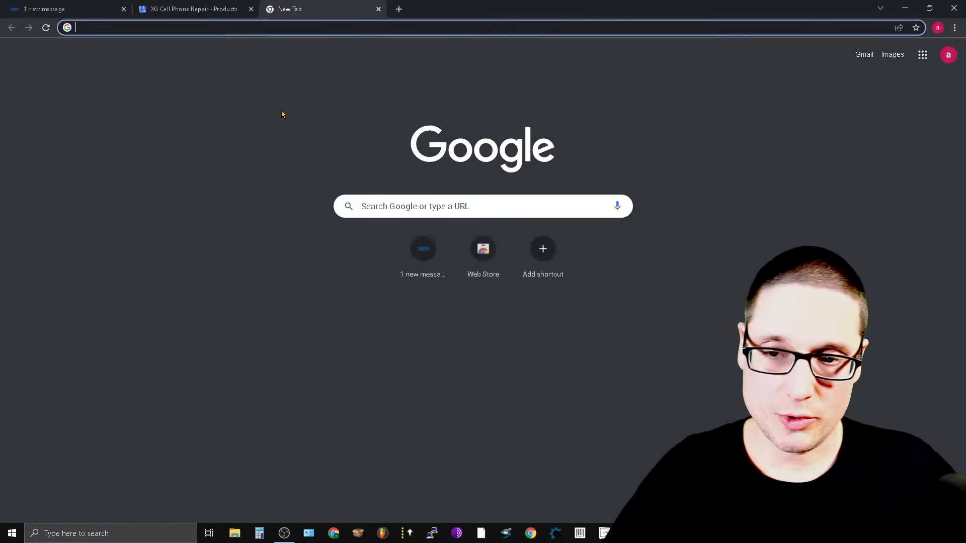
click(394, 210)
text(x)
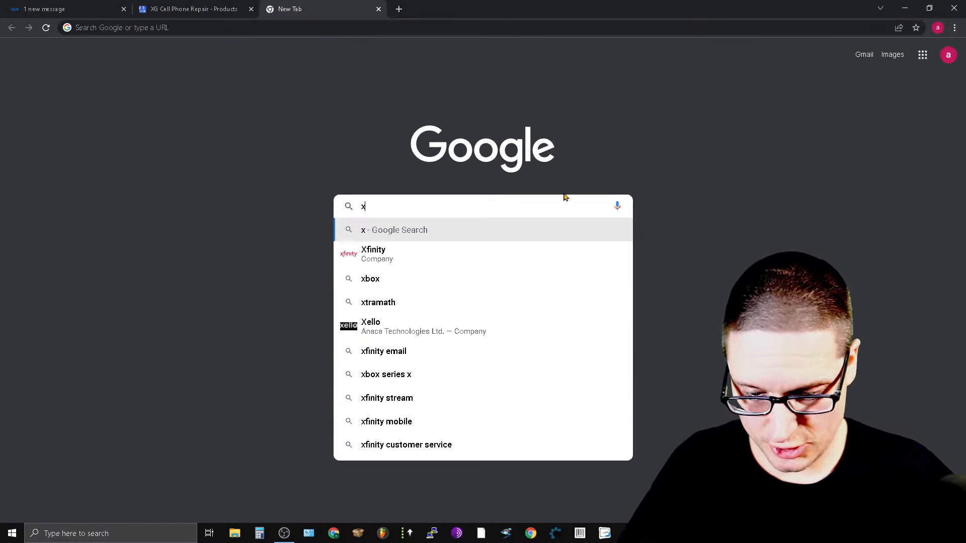
text(g cell phone repair)
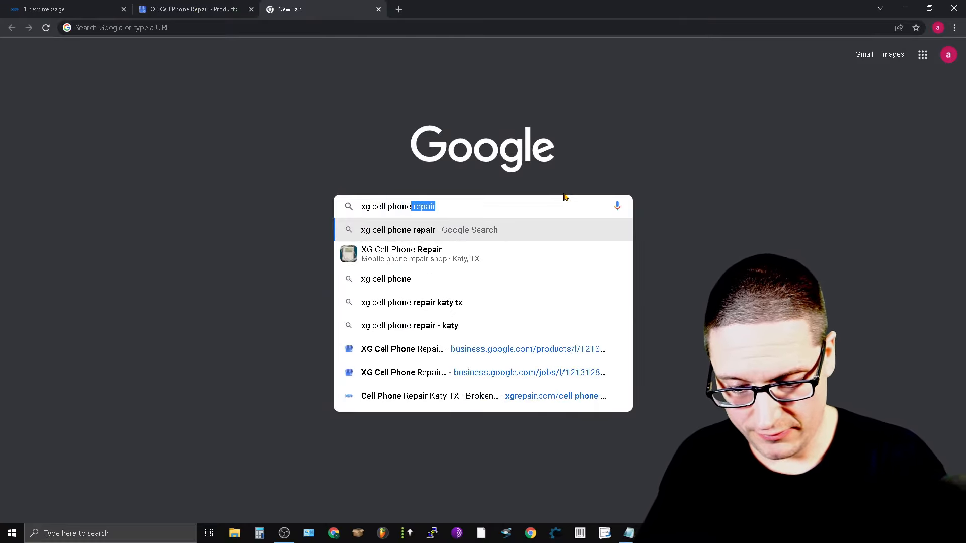
text( tex)
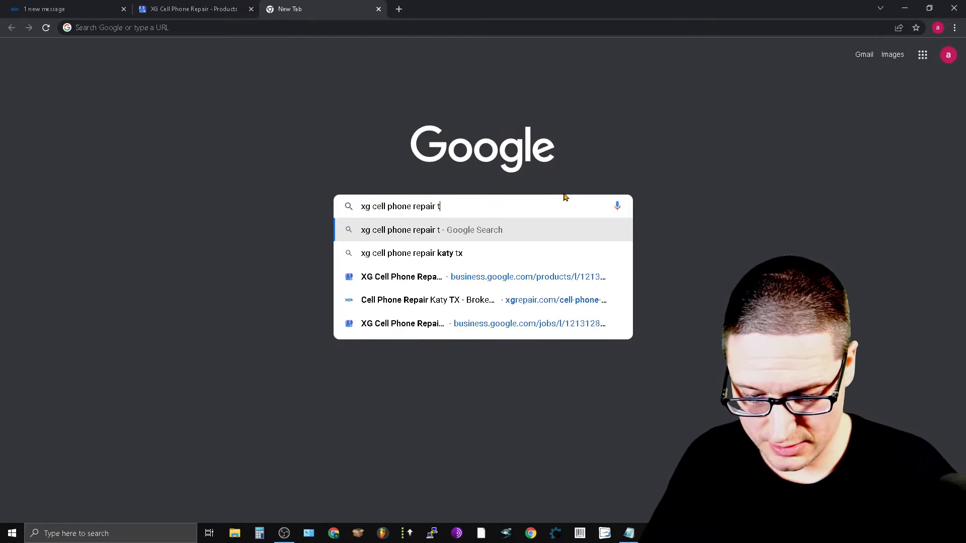
key(BackSpace)
text(as)
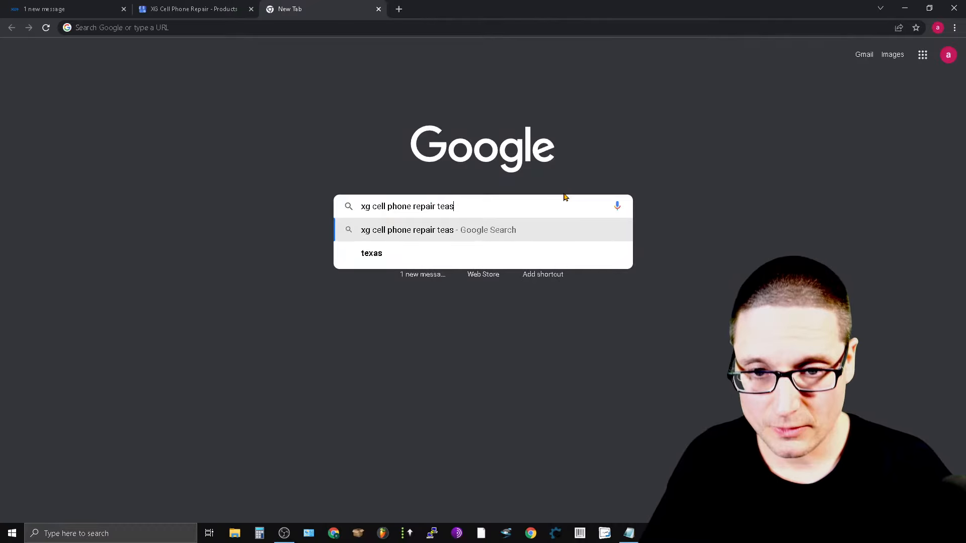
key(BackSpace)
key(BackSpace)
text(xas)
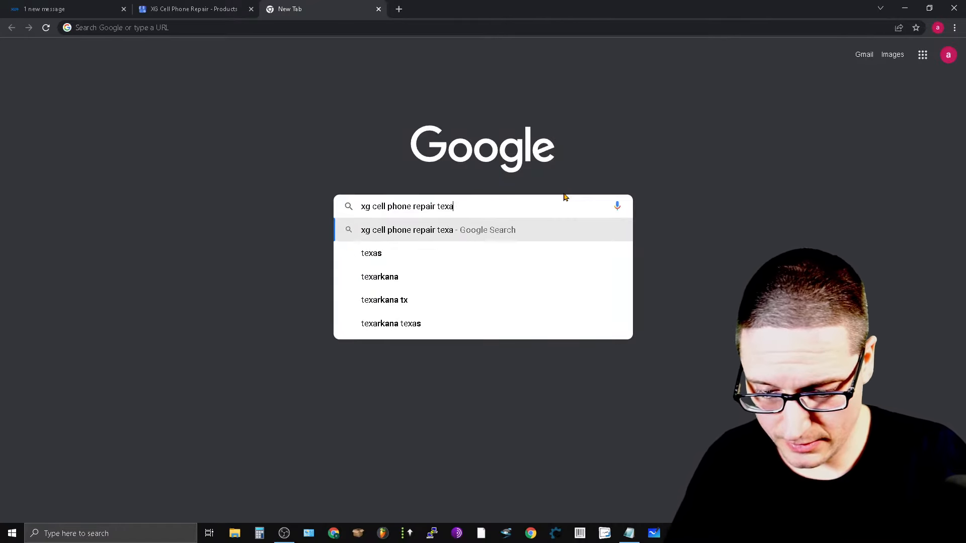
key(Return)
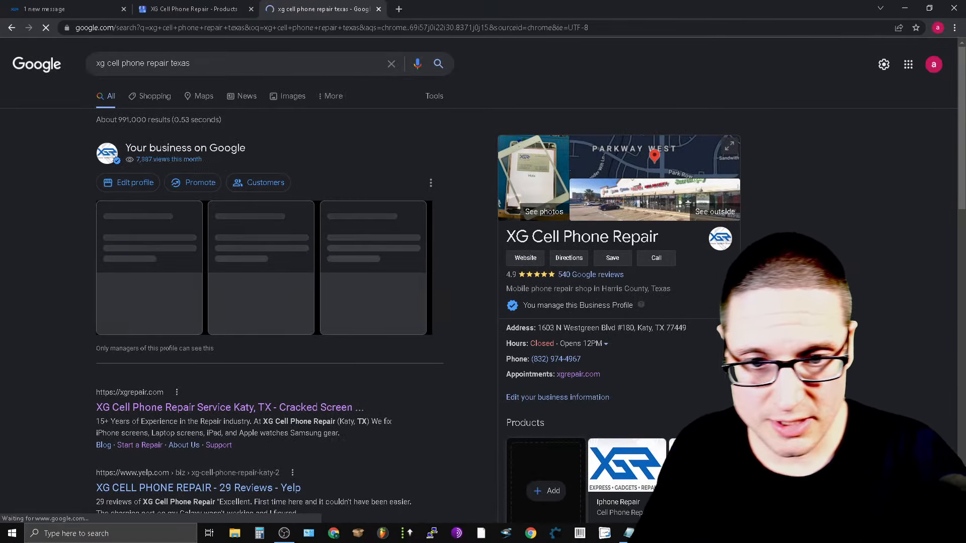
scroll(579, 166, down, 5)
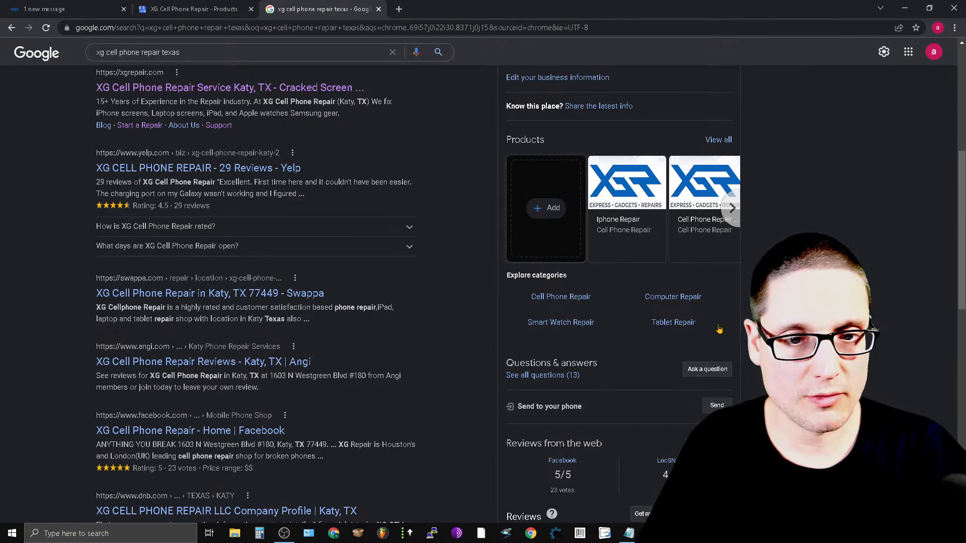
- Compare the cell phone repair services on the XGR website with the profile's Cell Phone Repair products
click(20, 9)
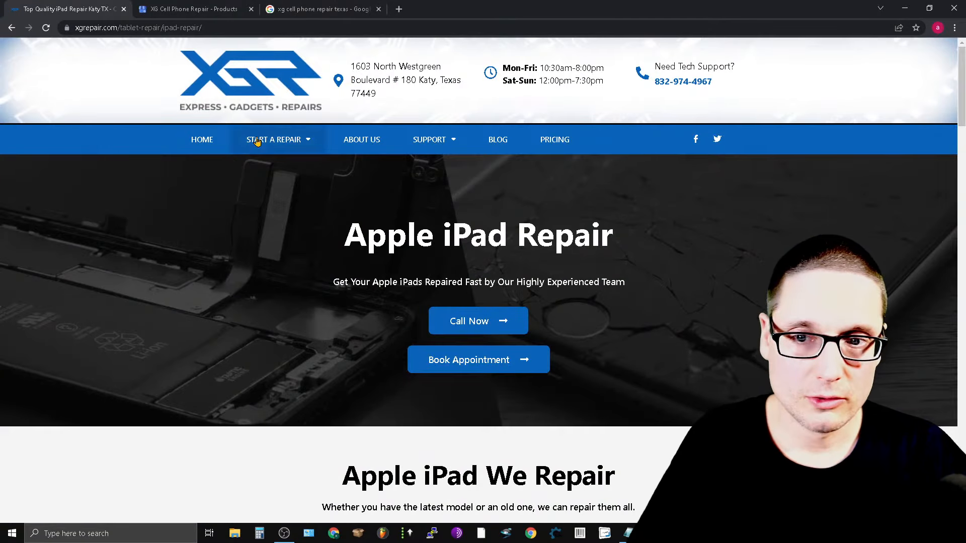
mouse_move(256, 141)
mouse_move(236, 167)
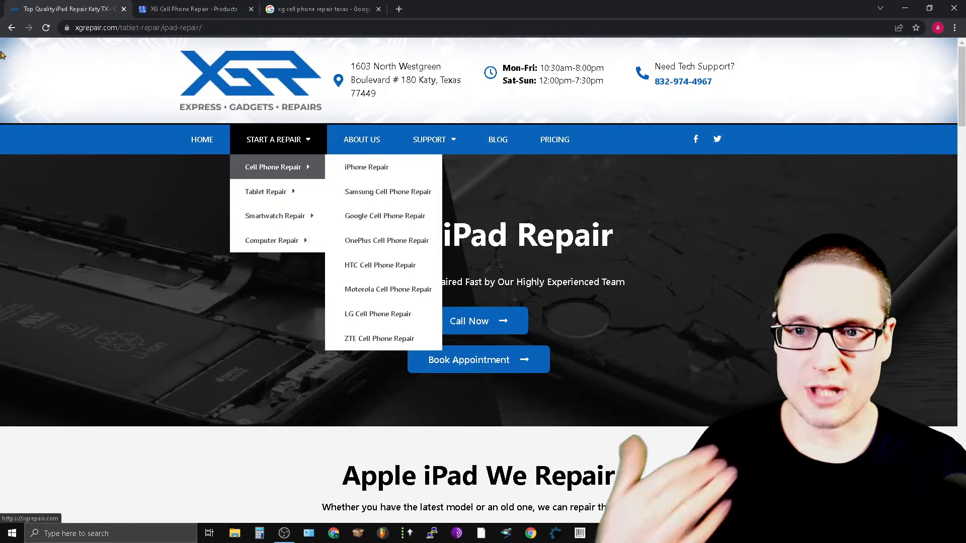
click(214, 6)
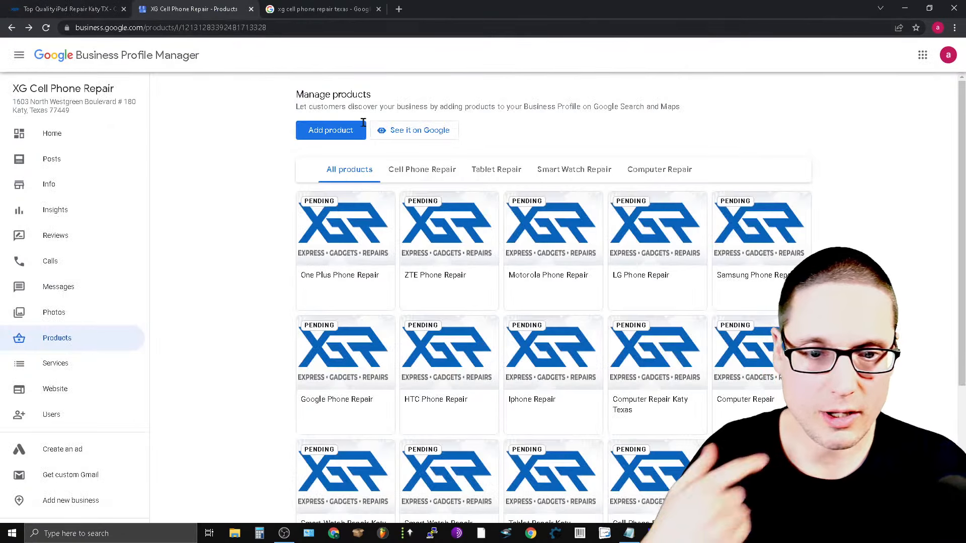
click(416, 171)
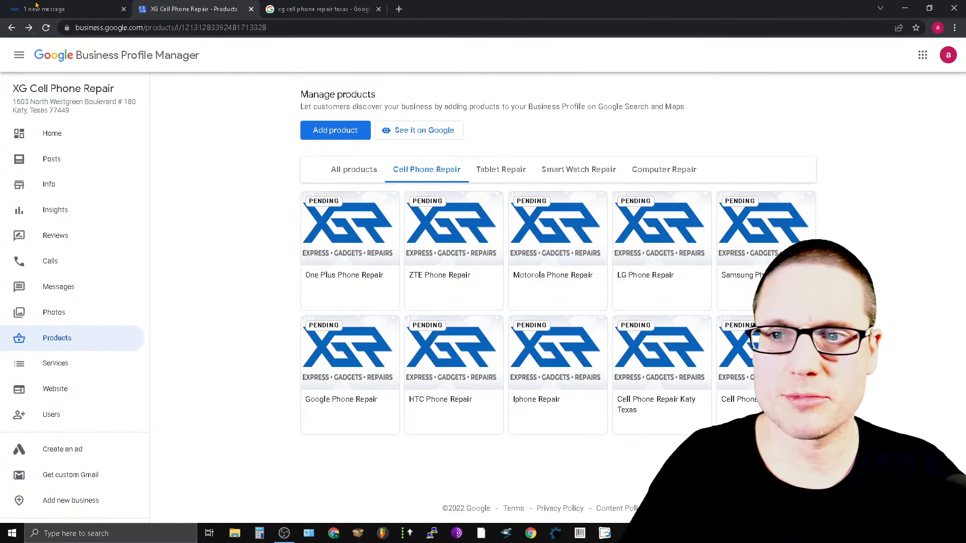
click(50, 8)
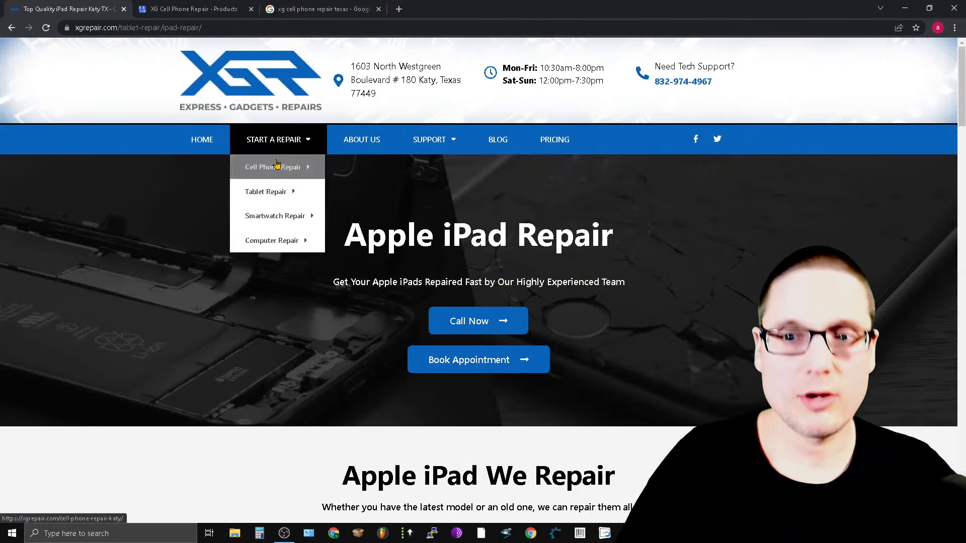
mouse_move(277, 167)
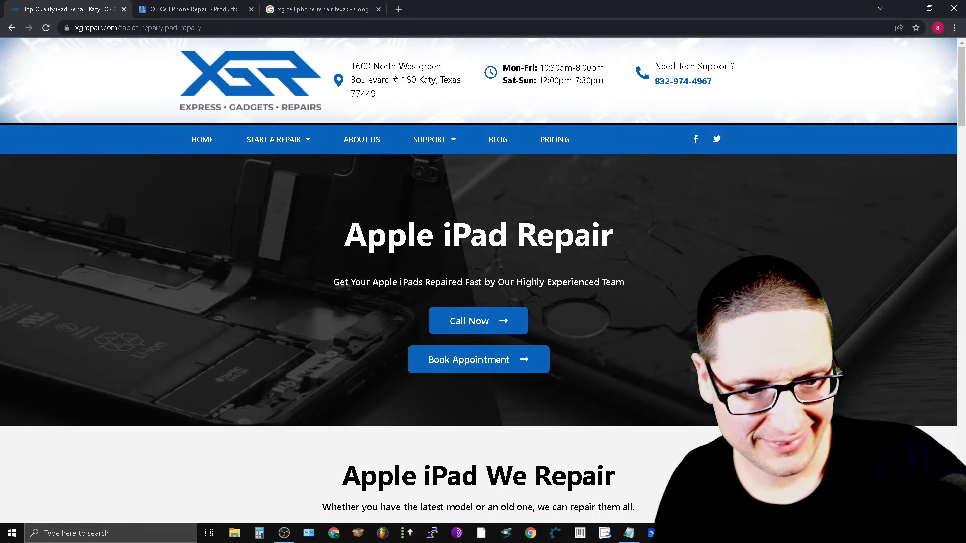
click(206, 9)
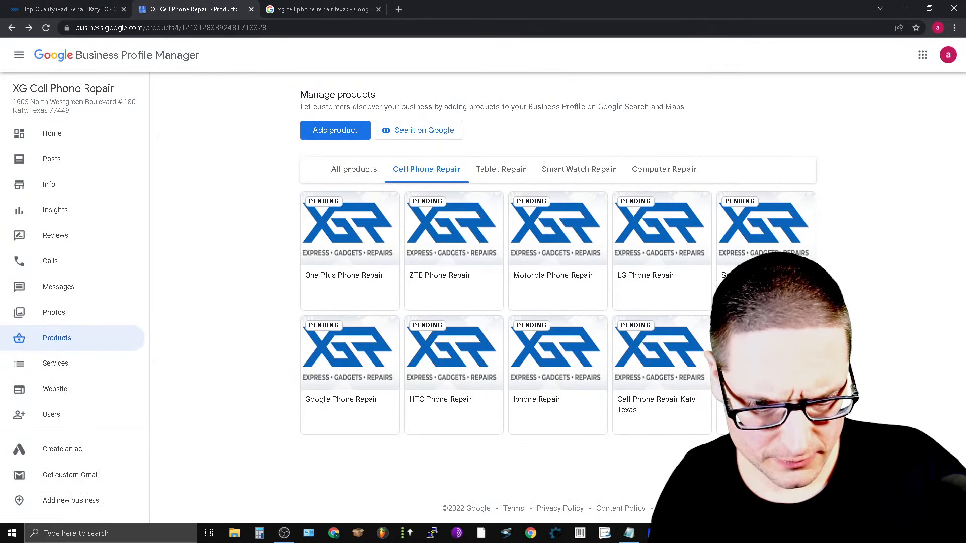
- Switch to the YouTube Studio live stream window, read the latest chat messages, and return to the Business Profile products
key(alt+Tab)
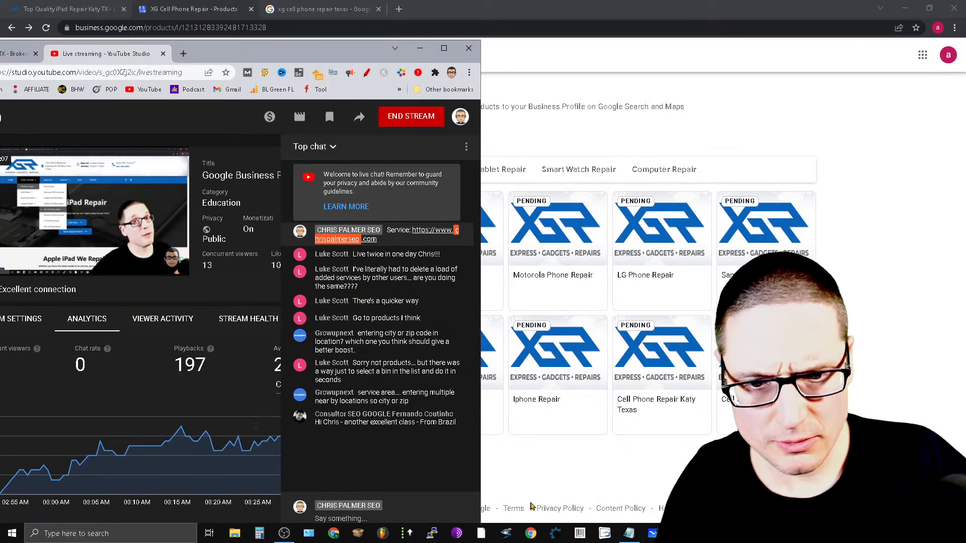
drag(358, 423, 408, 423)
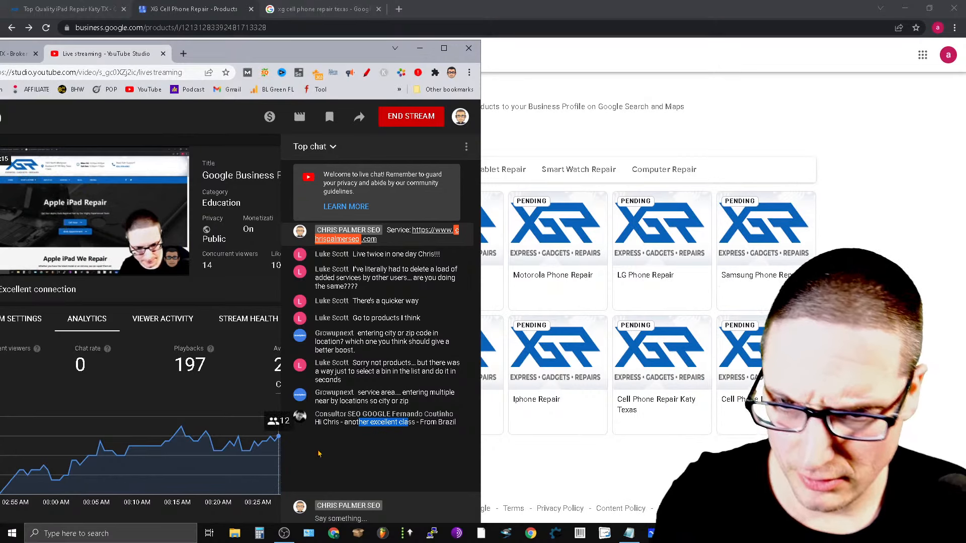
click(175, 6)
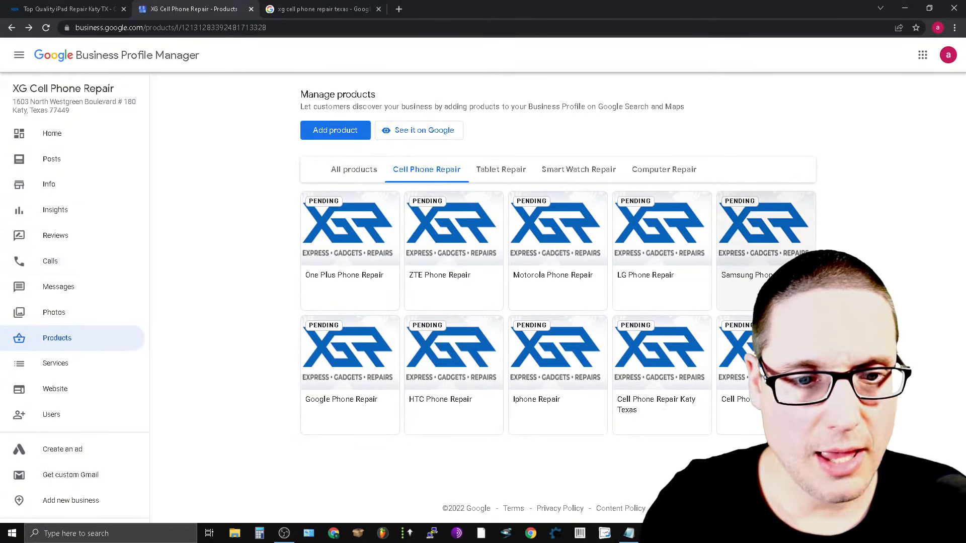
- Open the One Plus Phone Repair product to view its details, close it unchanged, and return to the XGR website
click(334, 272)
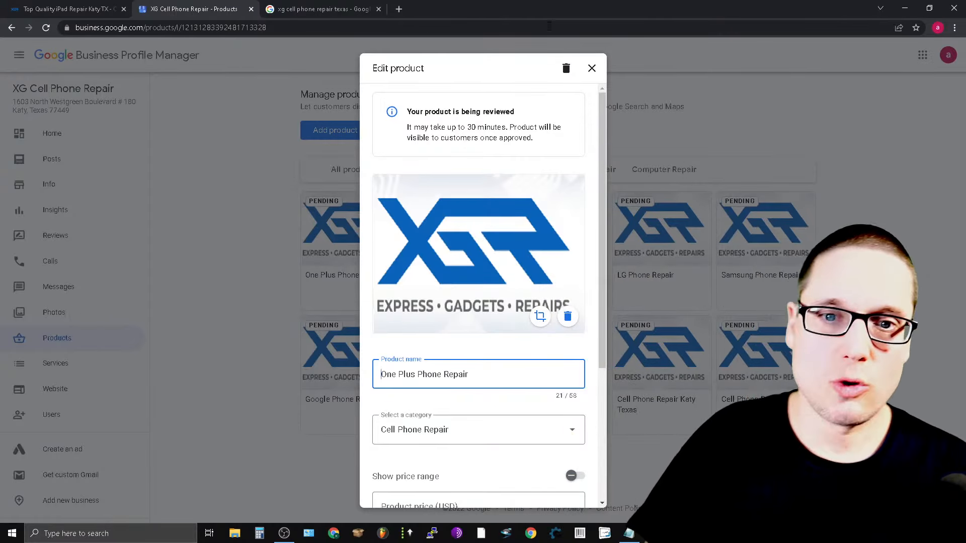
click(592, 68)
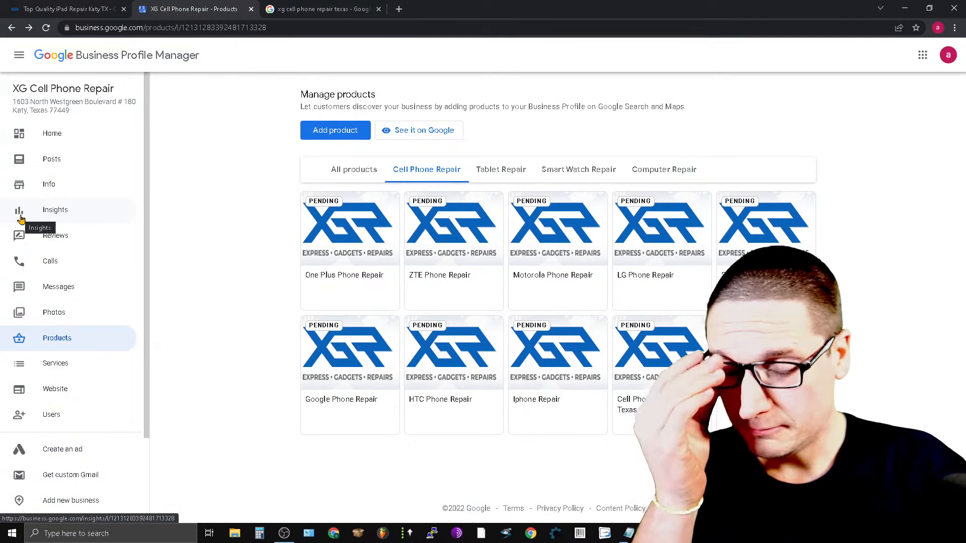
click(69, 7)
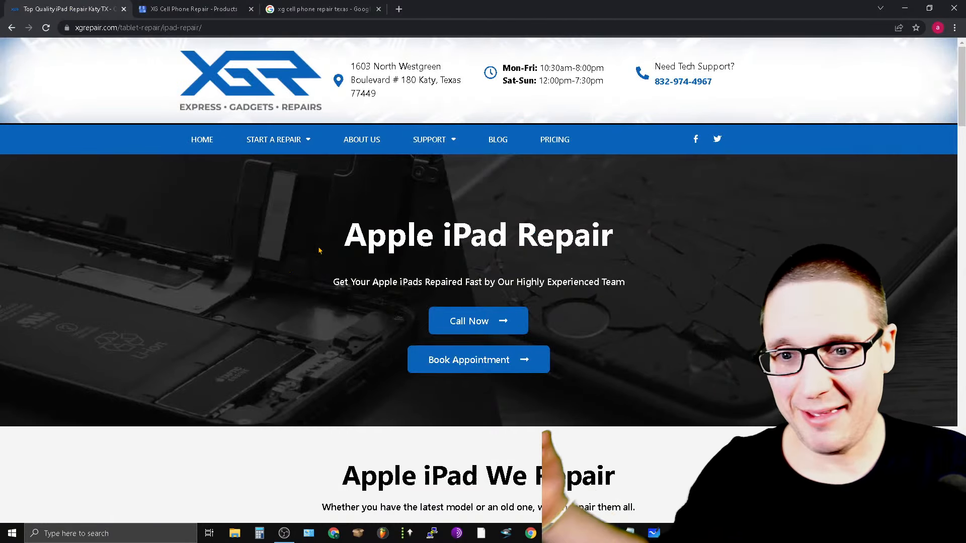
- Check the website's tablet repair services and start a new Tablet Repair product with the photo "xgrepair Katy Texas.png"
mouse_move(276, 141)
mouse_move(274, 197)
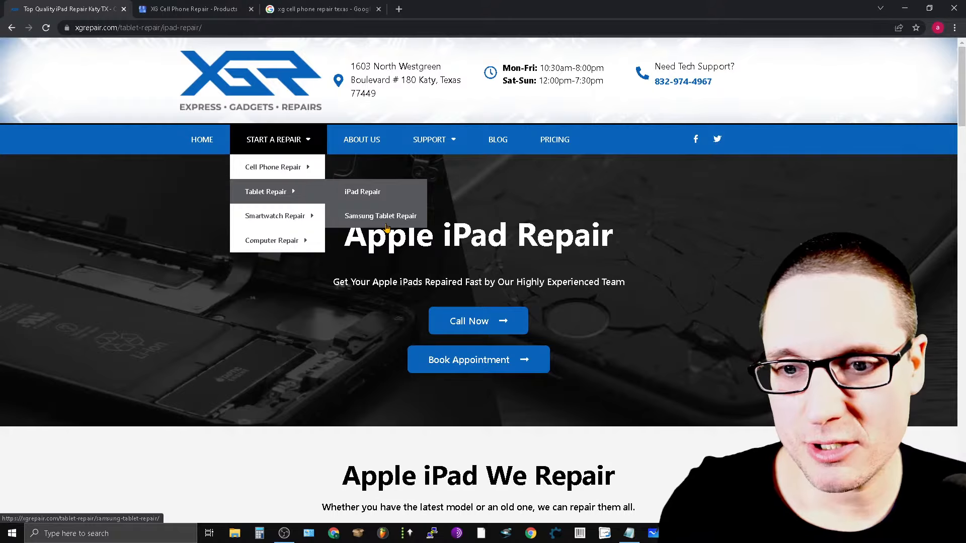
click(201, 6)
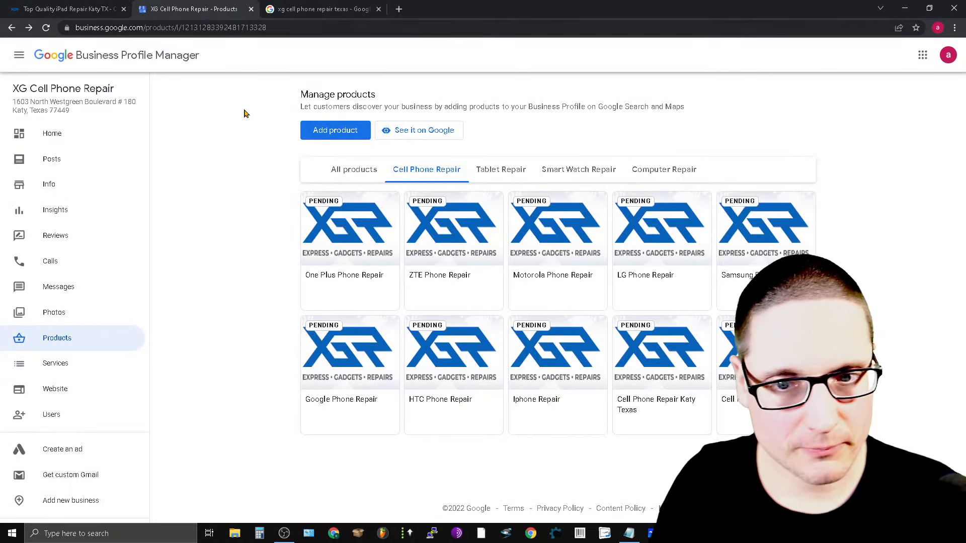
click(499, 170)
click(323, 130)
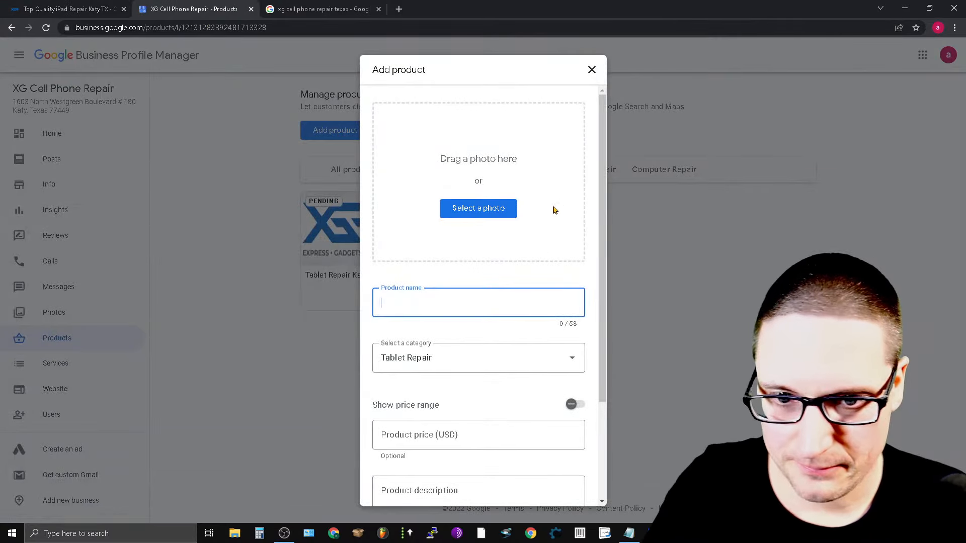
click(478, 209)
click(172, 103)
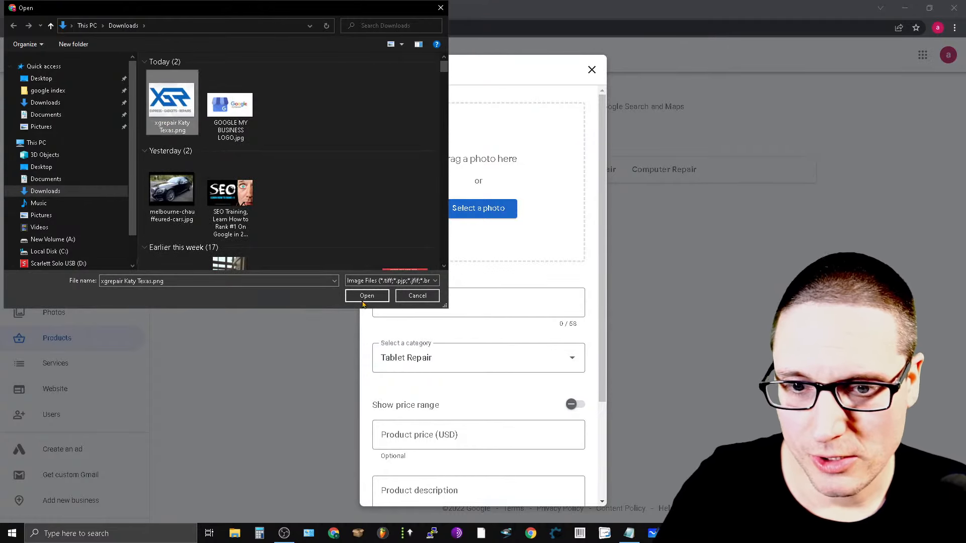
click(364, 298)
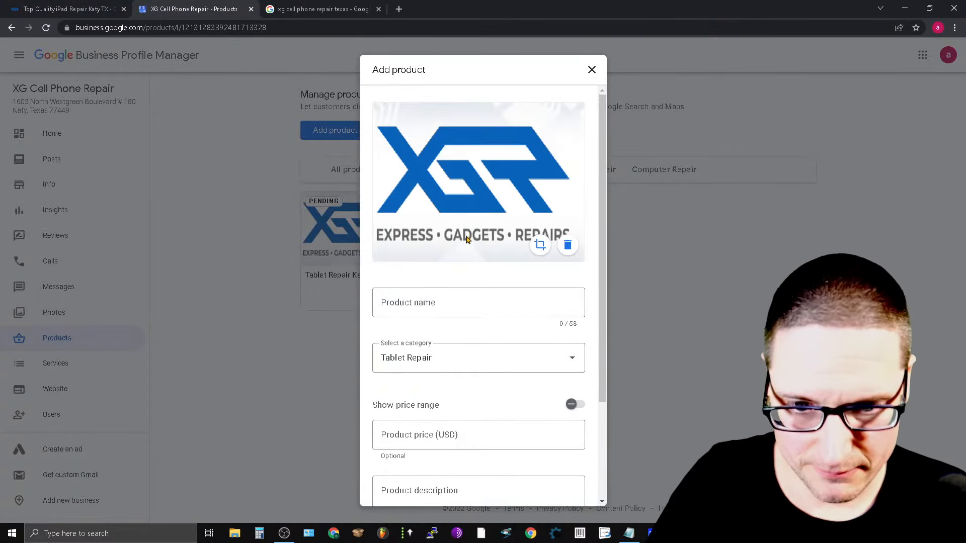
- Name the product "Ipad Repair", reuse the name as its description, and save it
click(439, 303)
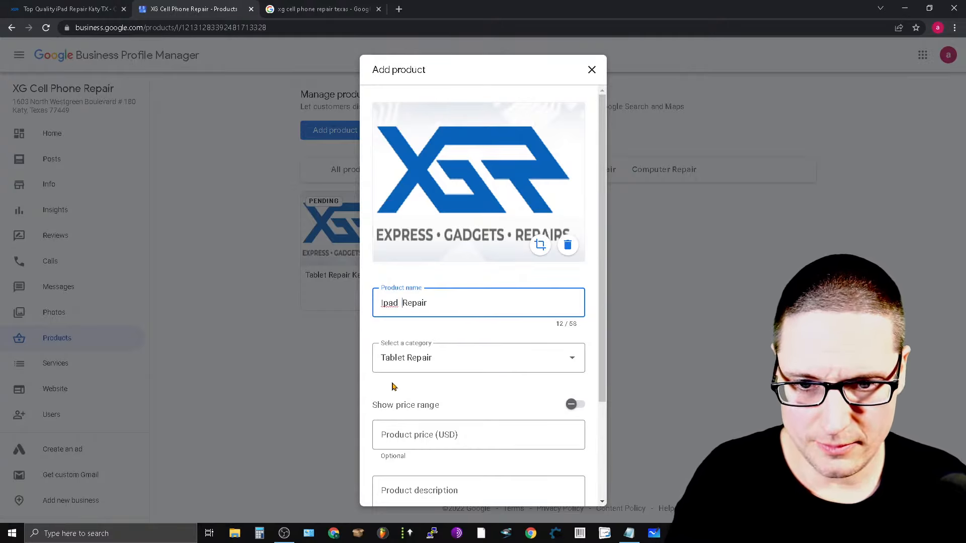
key(ctrl+a)
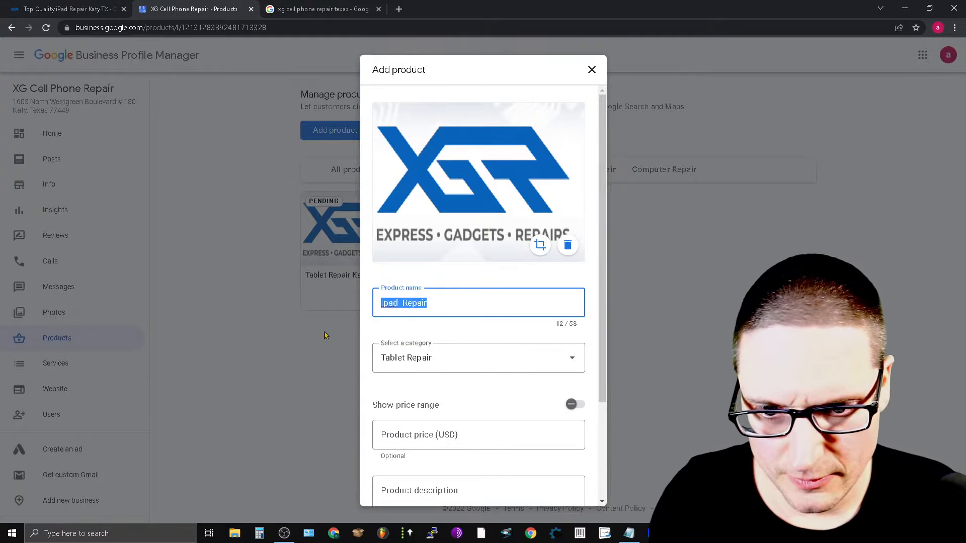
right_click(411, 299)
click(427, 336)
scroll(425, 431, down, 3)
click(430, 366)
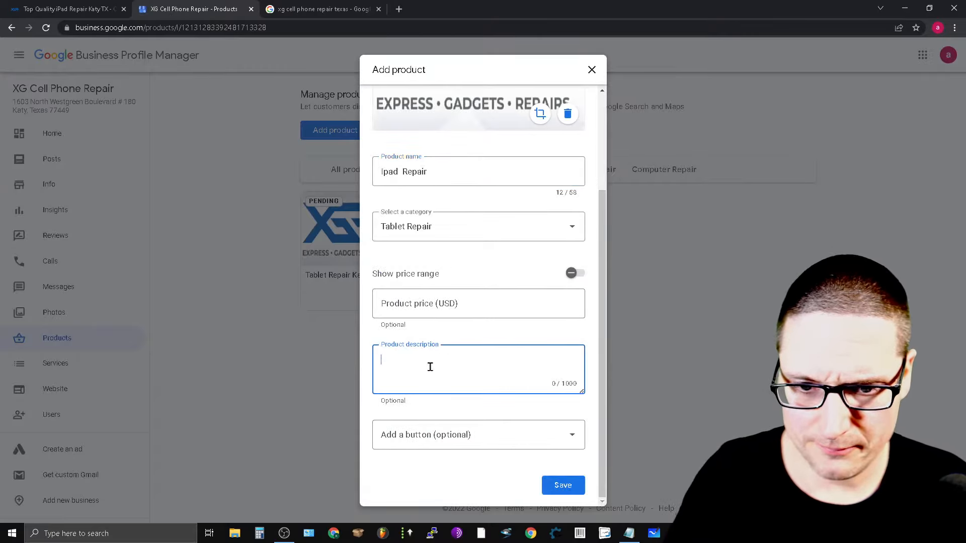
click(563, 486)
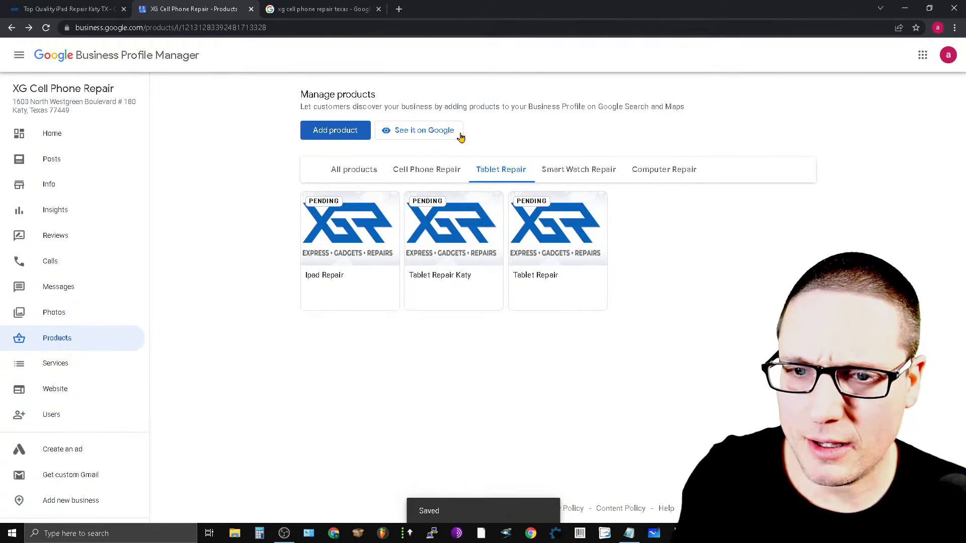
- Recheck the website's tablet repair list and start another Tablet Repair product with the photo "xgrepair Katy Texas.png"
click(90, 7)
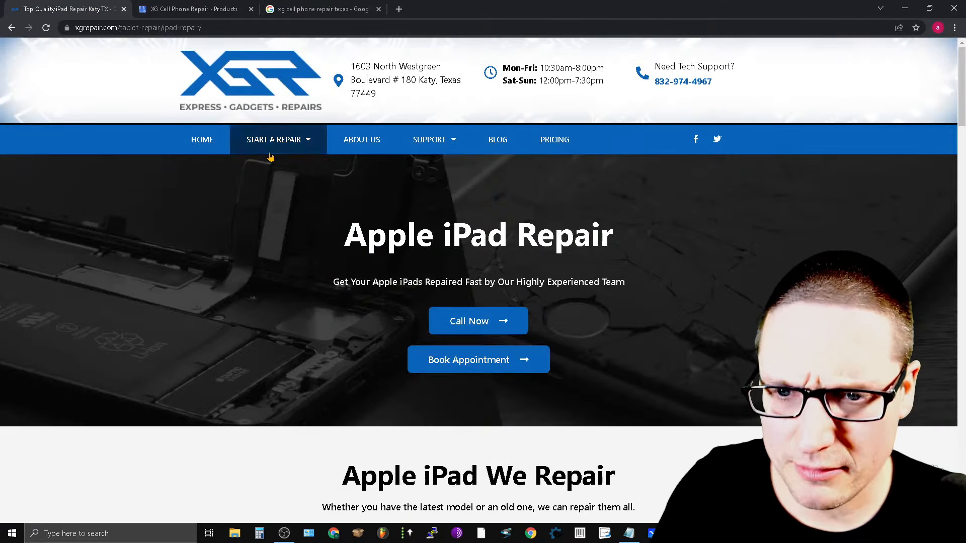
mouse_move(282, 199)
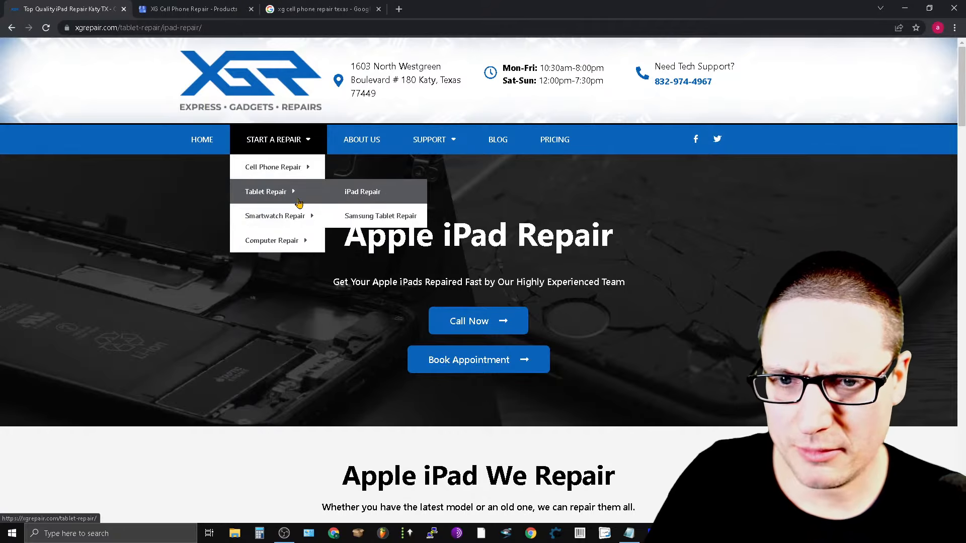
click(182, 4)
click(347, 130)
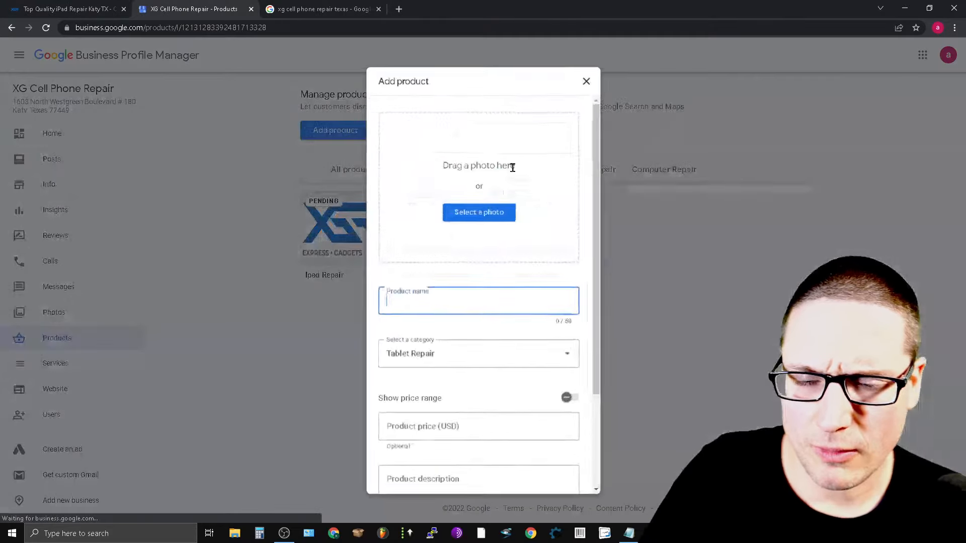
click(464, 208)
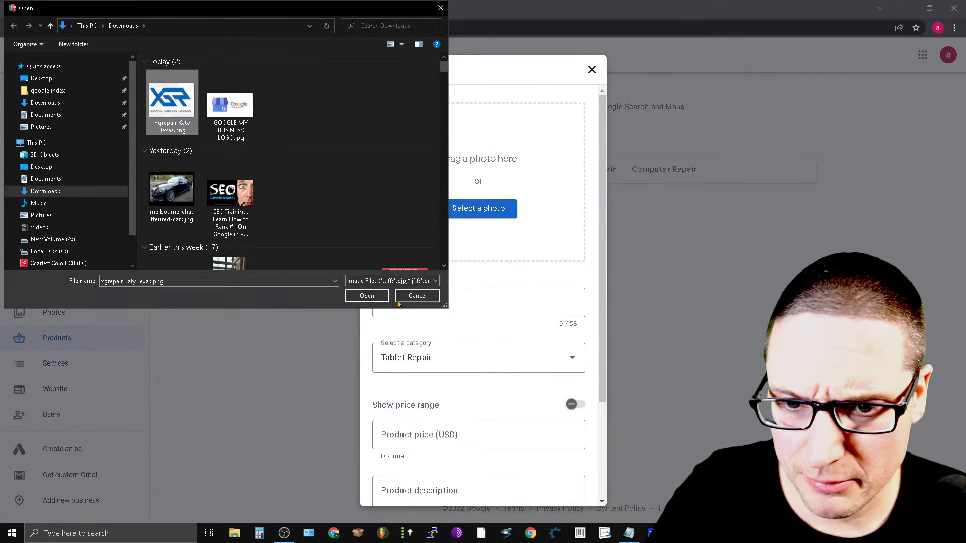
key(Return)
- Name the product "Samsung Tablet Repair", copy the name into the description, and save it
click(474, 304)
text(Samsung Tablet Repair)
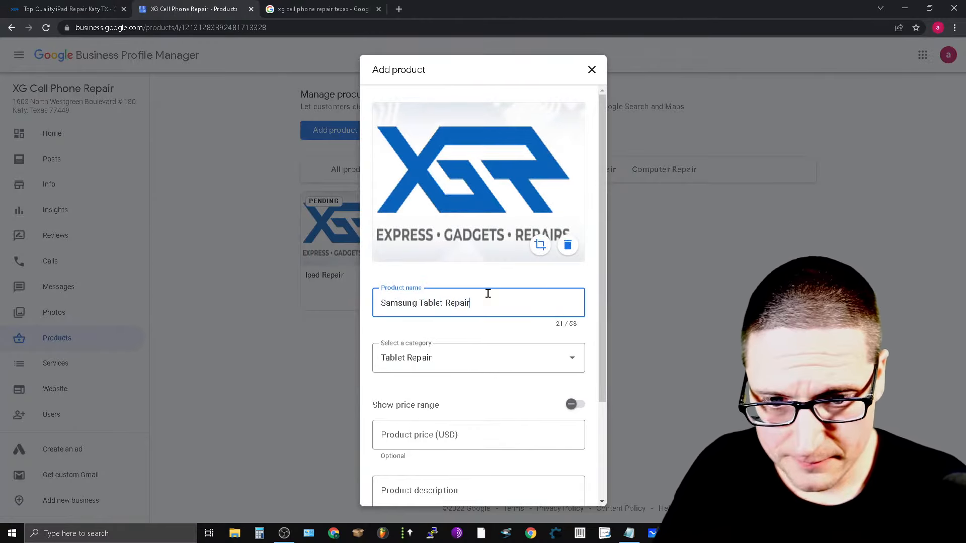
triple_click(436, 303)
right_click(436, 303)
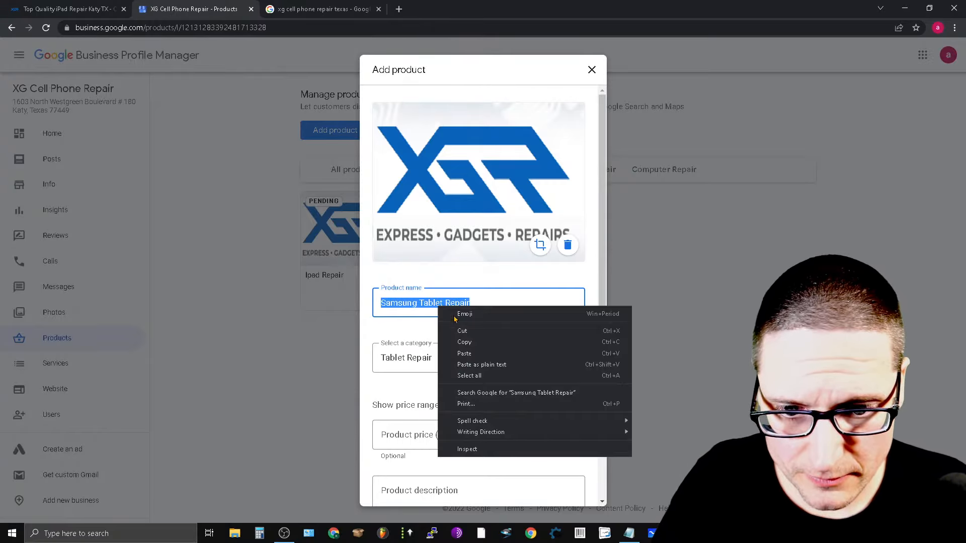
click(482, 343)
scroll(515, 380, down, 3)
click(431, 371)
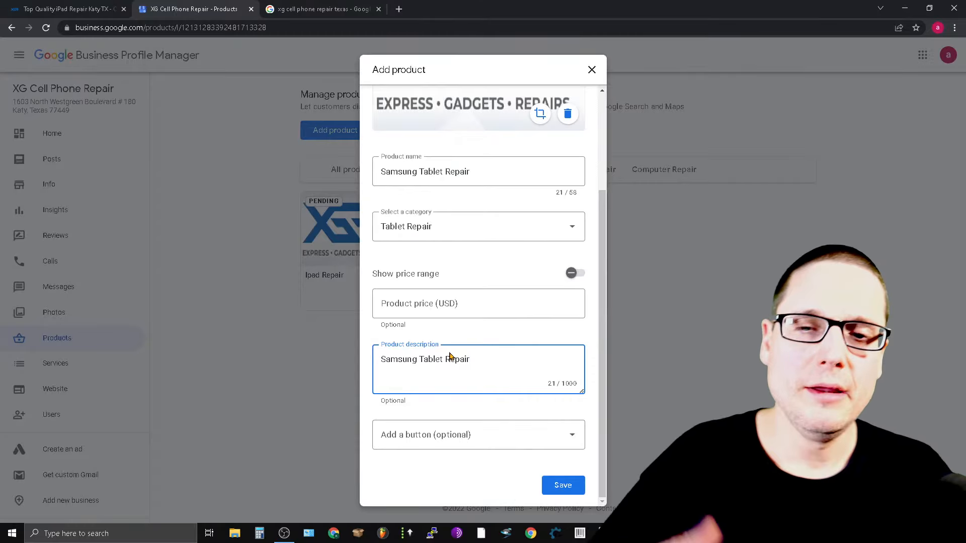
click(580, 492)
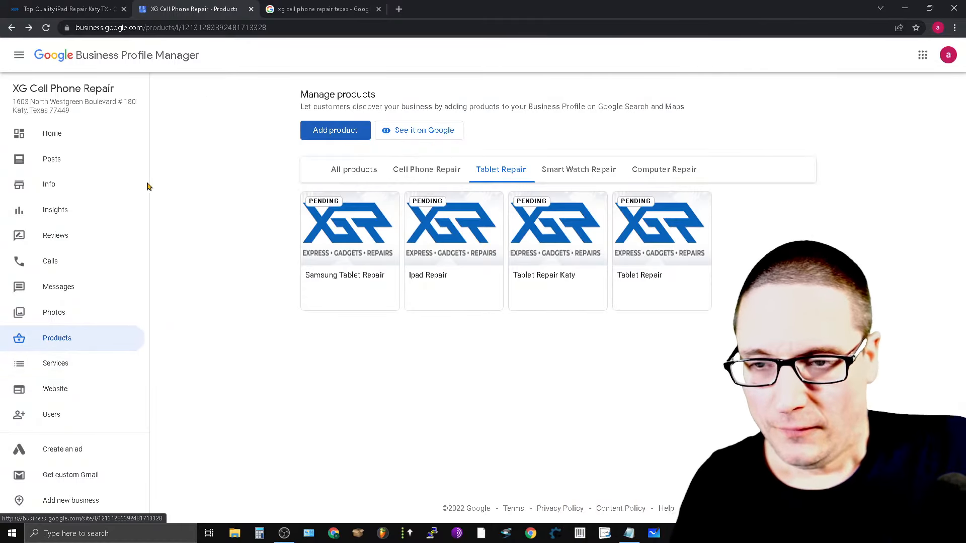
- Check the website's smartwatch repair services and start a new Smart Watch Repair product with the photo "xgrepair Katy Texas.png"
click(45, 11)
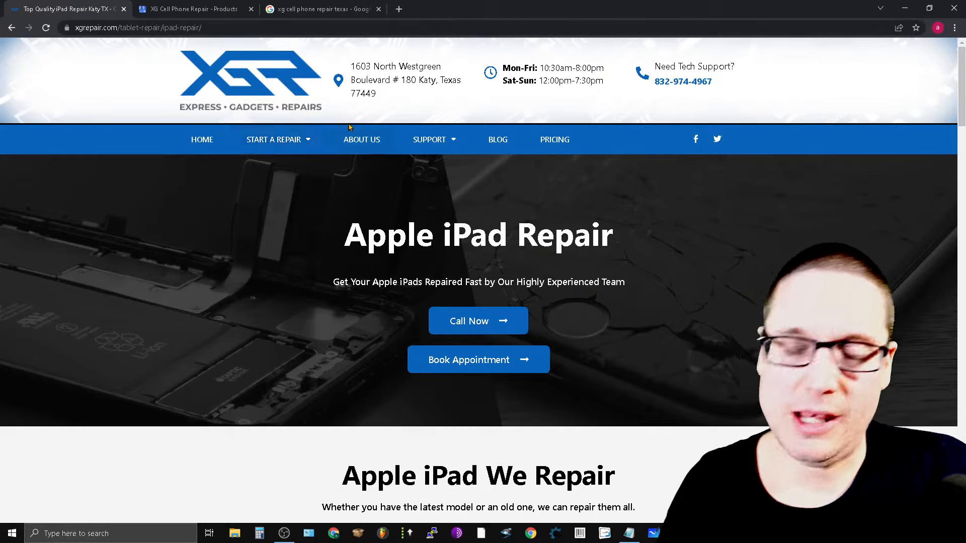
mouse_move(253, 194)
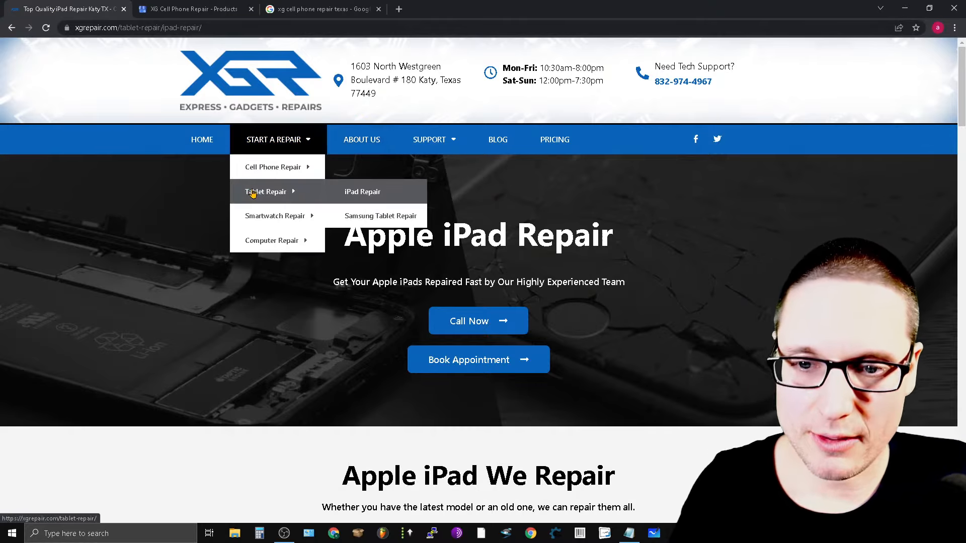
mouse_move(265, 220)
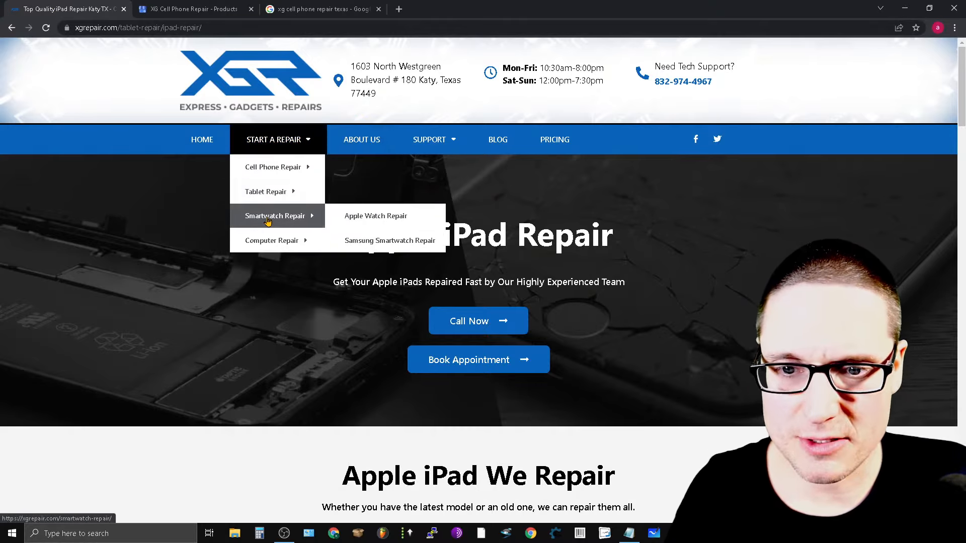
key(ctrl+Tab)
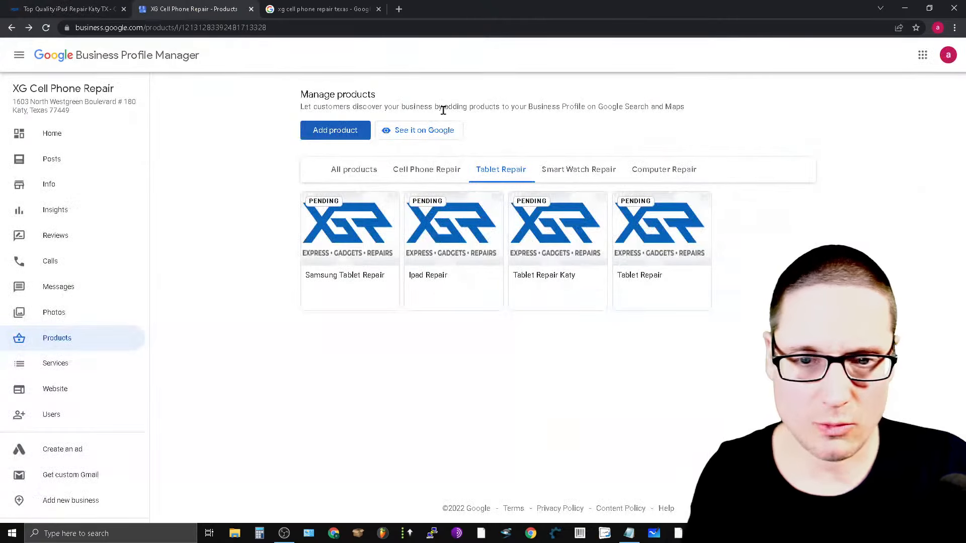
click(592, 176)
click(330, 130)
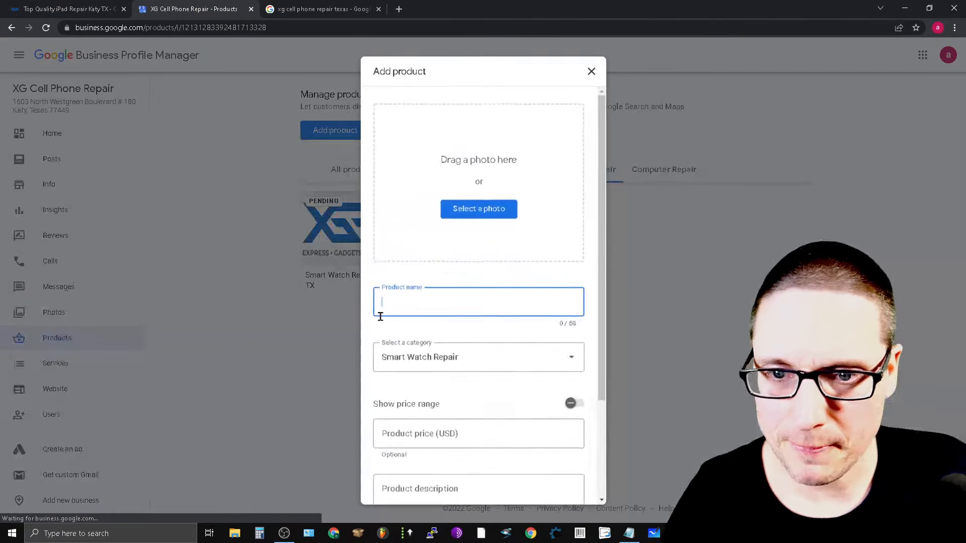
click(485, 222)
click(168, 130)
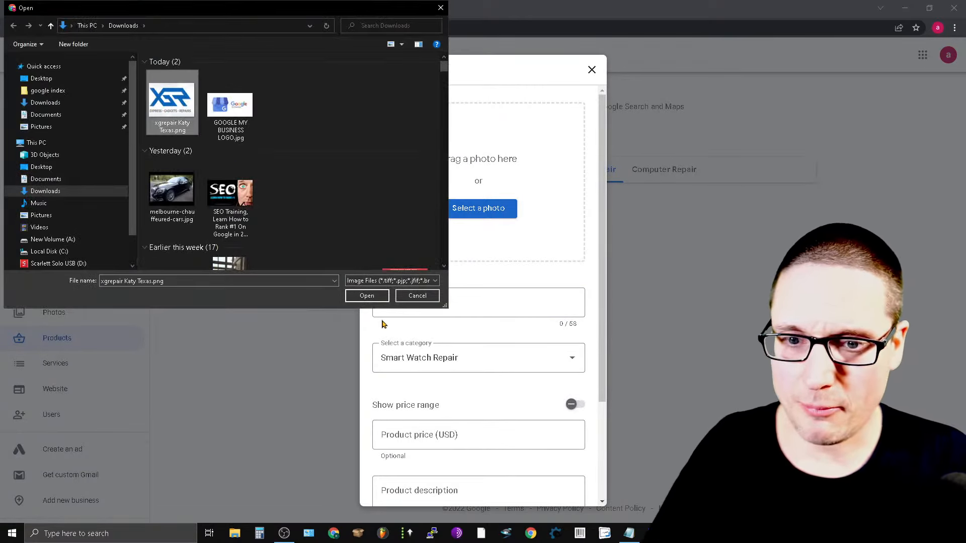
click(371, 297)
- Name the product "Apple Watch Repair", copy the name into the description, and save it
click(454, 303)
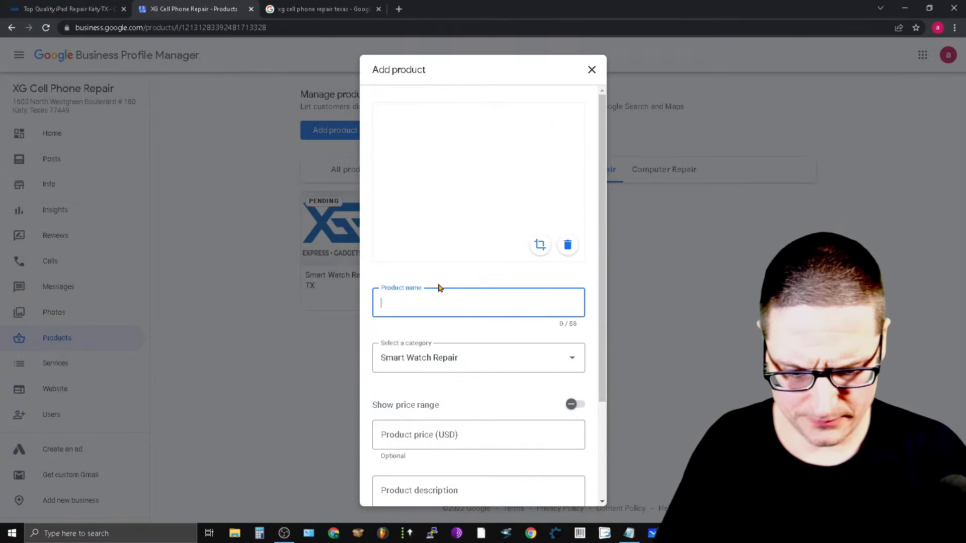
text(Apple Watch Repair)
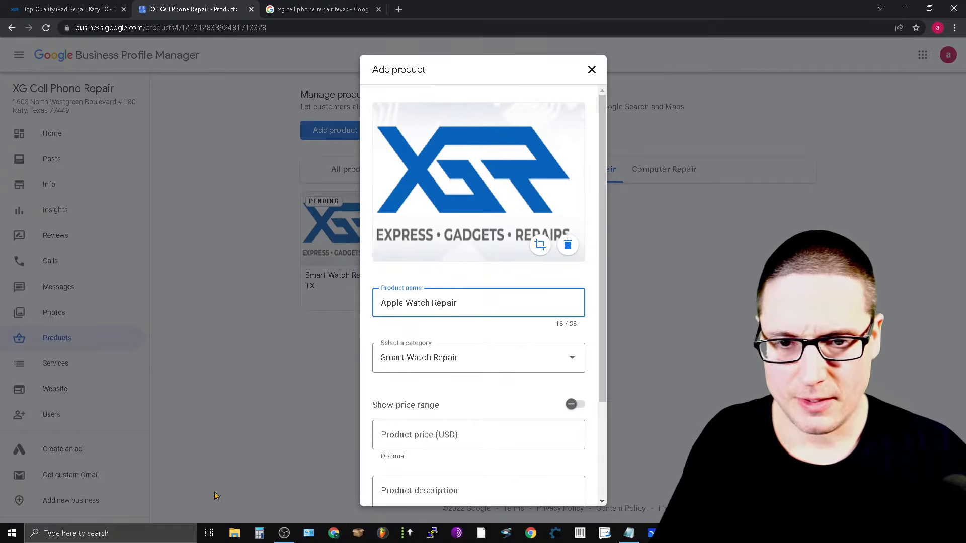
drag(380, 297, 411, 315)
right_click(402, 302)
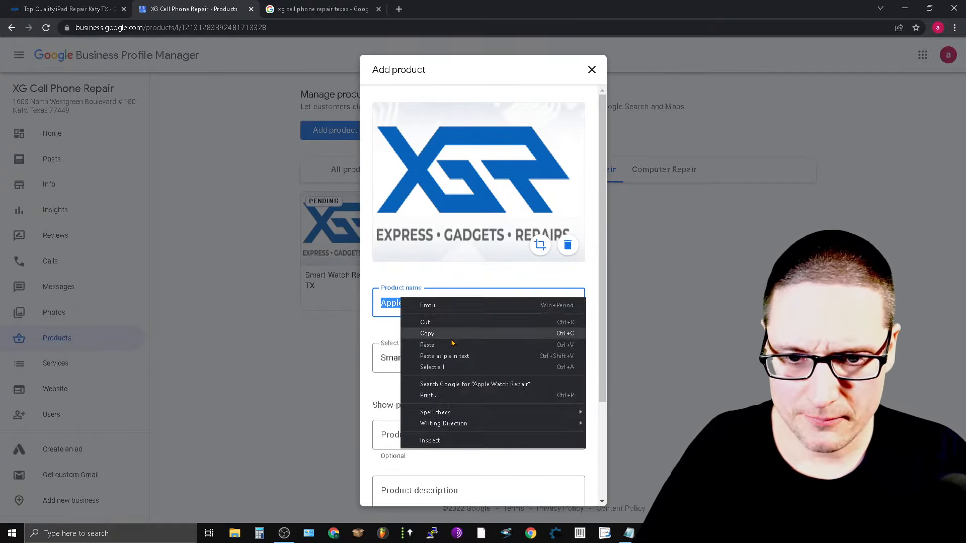
click(426, 335)
click(447, 492)
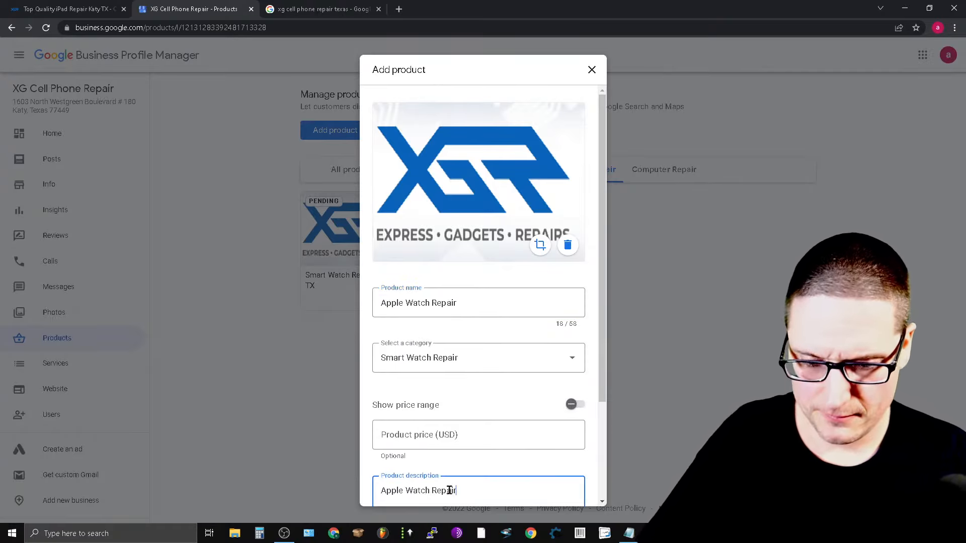
scroll(453, 473, down, 3)
click(570, 496)
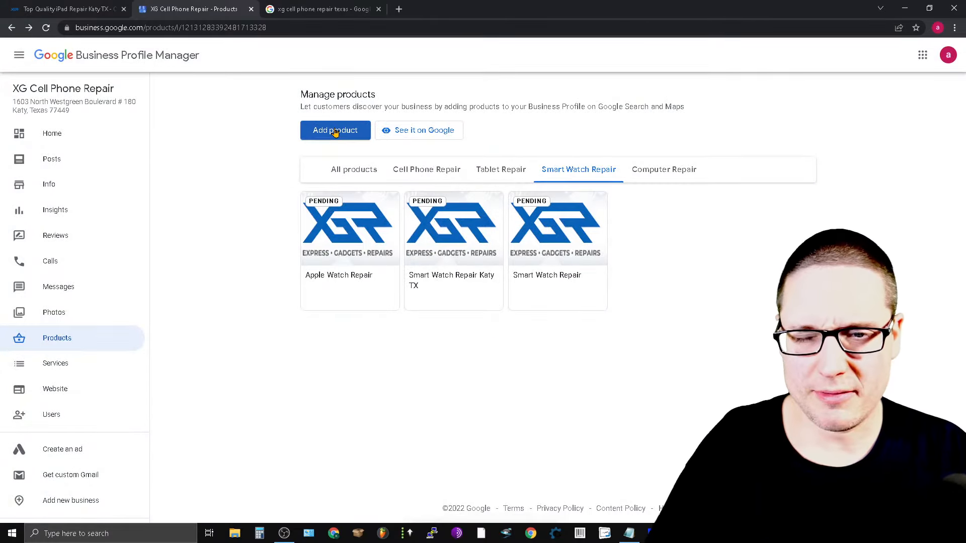
- Start another Smart Watch Repair product with the photo "xgrepair Katy Texas.png" and name it "Samsung Smartwatch Repair"
click(334, 130)
click(478, 208)
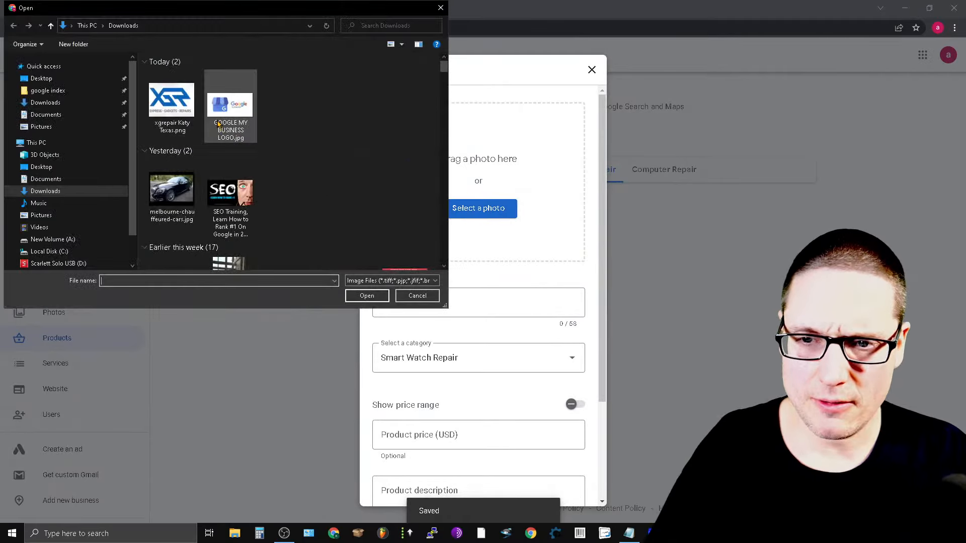
click(172, 101)
click(367, 298)
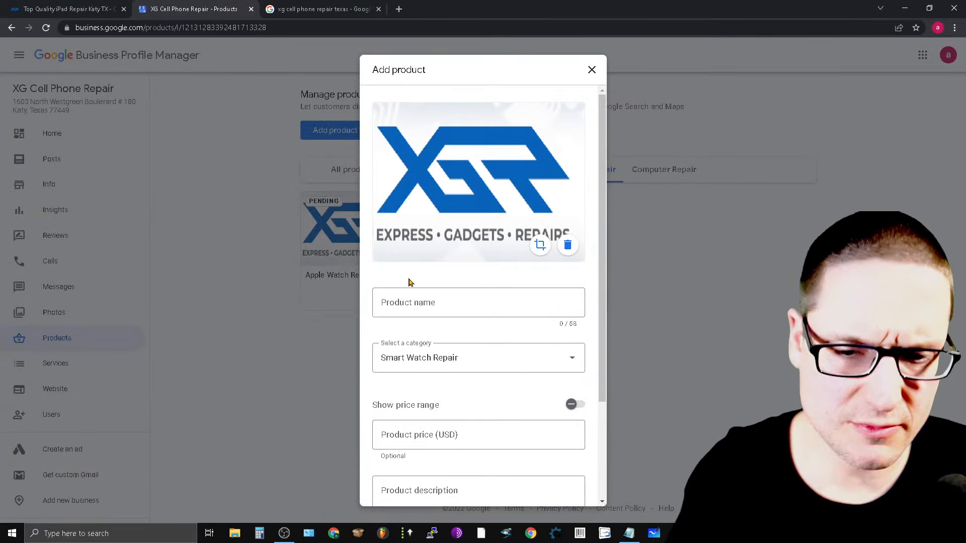
click(425, 301)
text(Samsung )
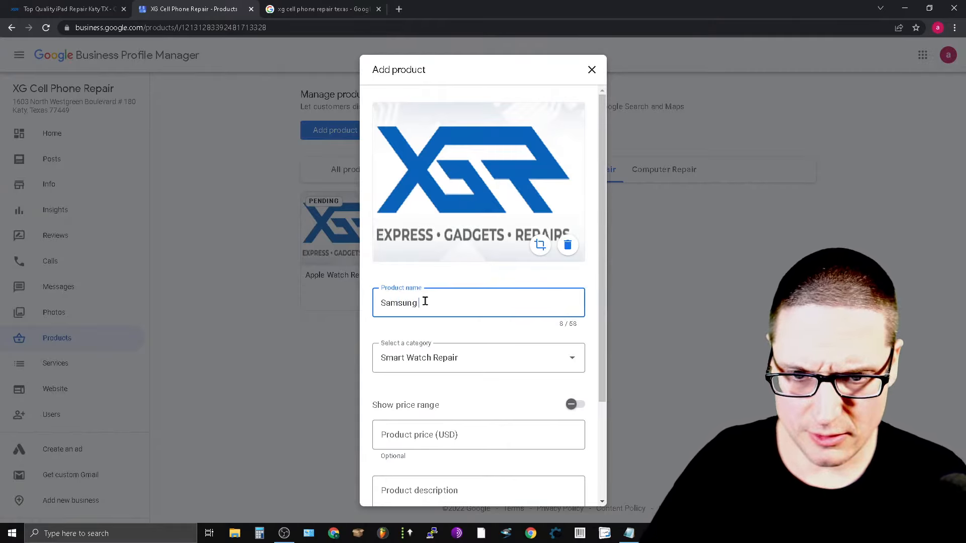
text(Sm)
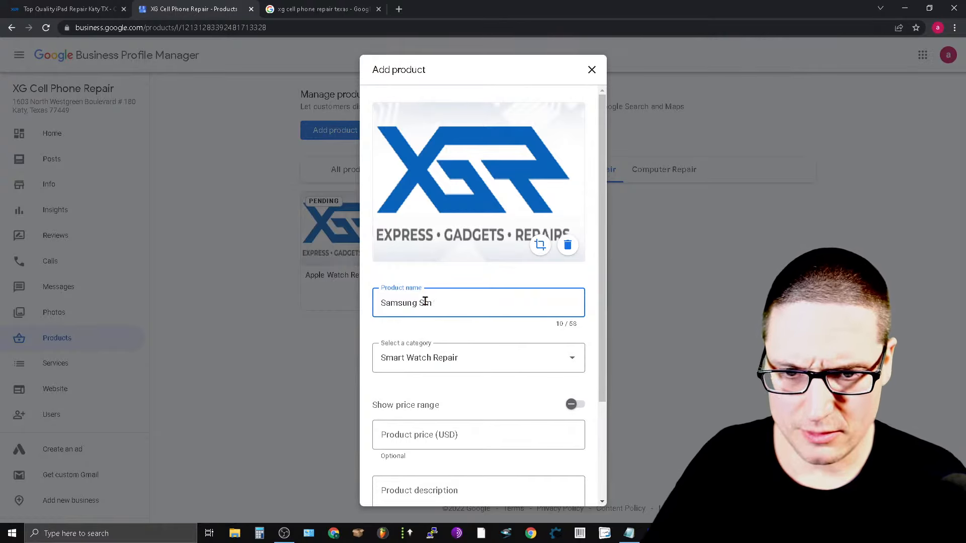
text(art)
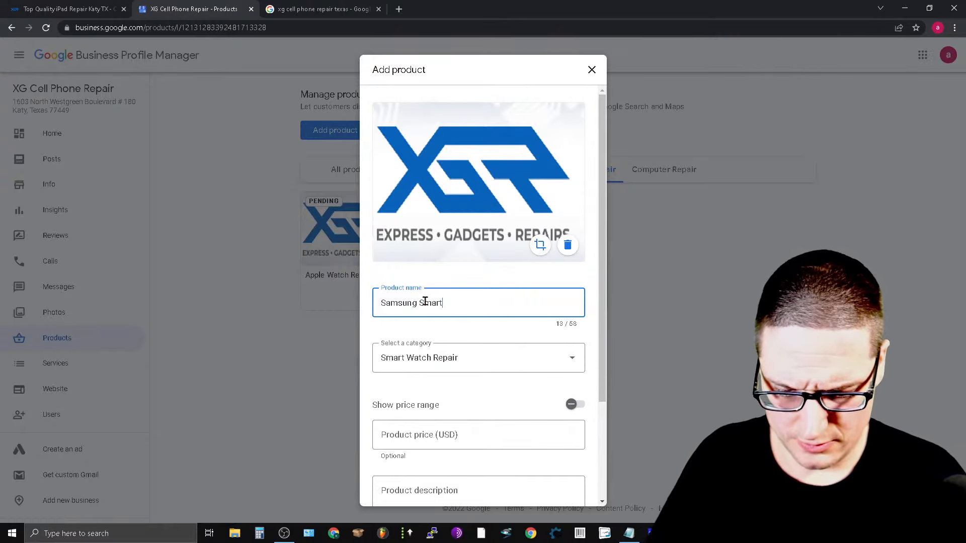
text(watch Repair)
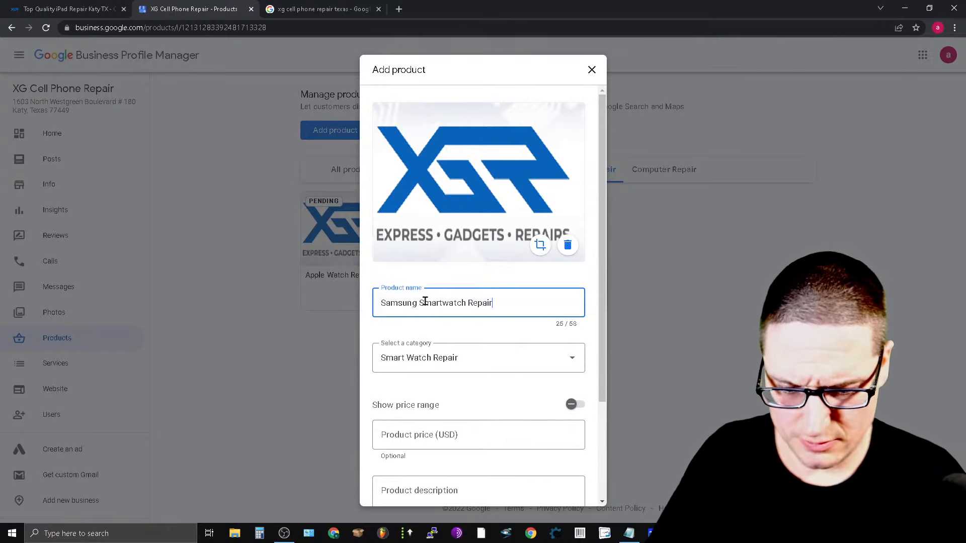
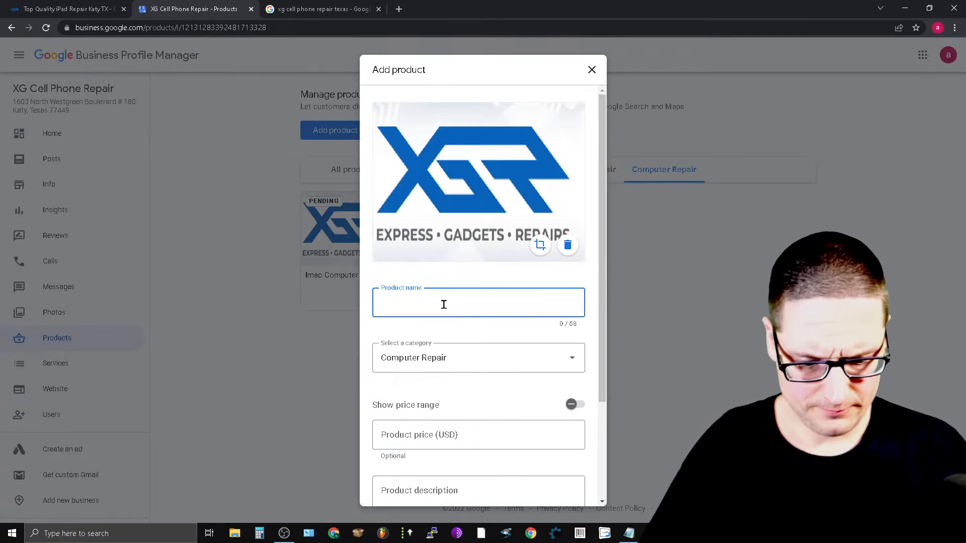
- Name the new Computer Repair product "MacBook Computer Repair", correcting the spelling of "MacBook"
text(Mac)
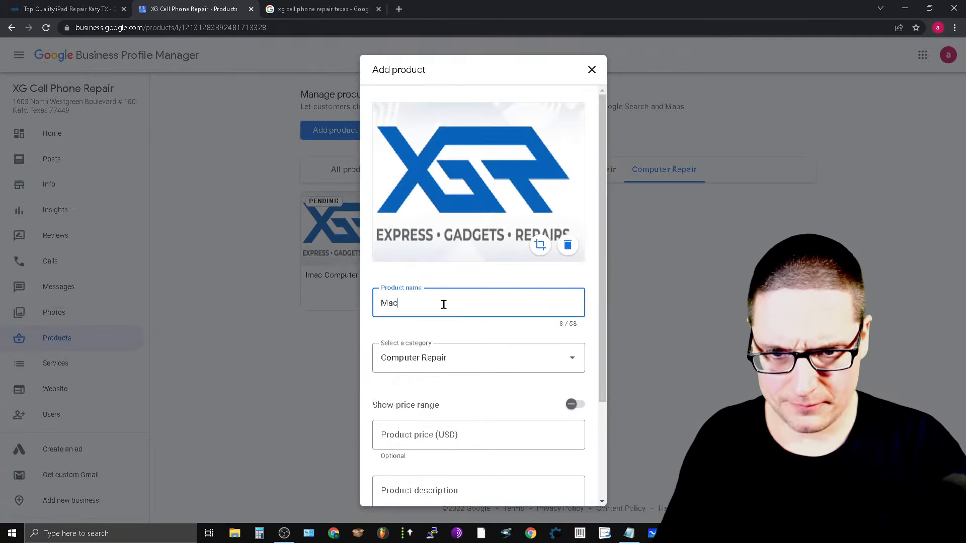
text(book )
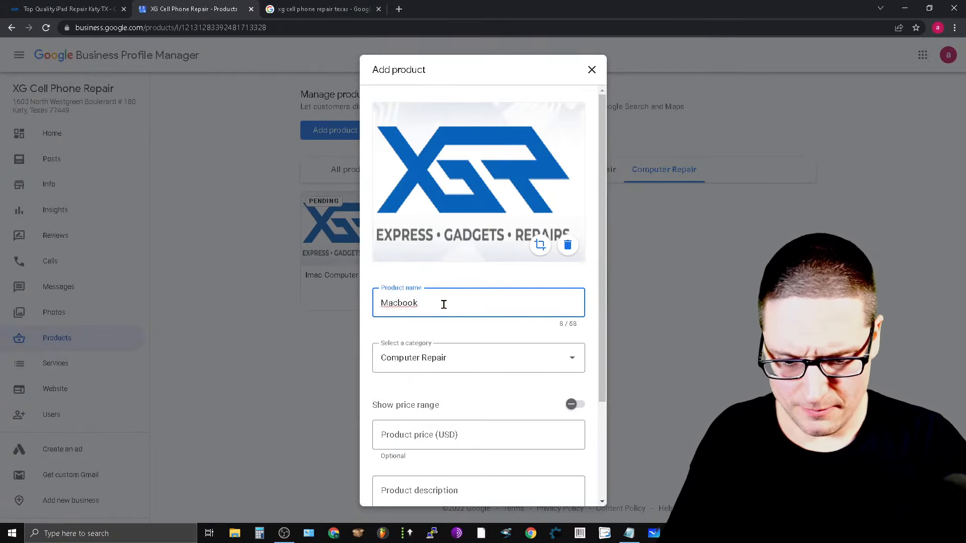
text(Computer Repair)
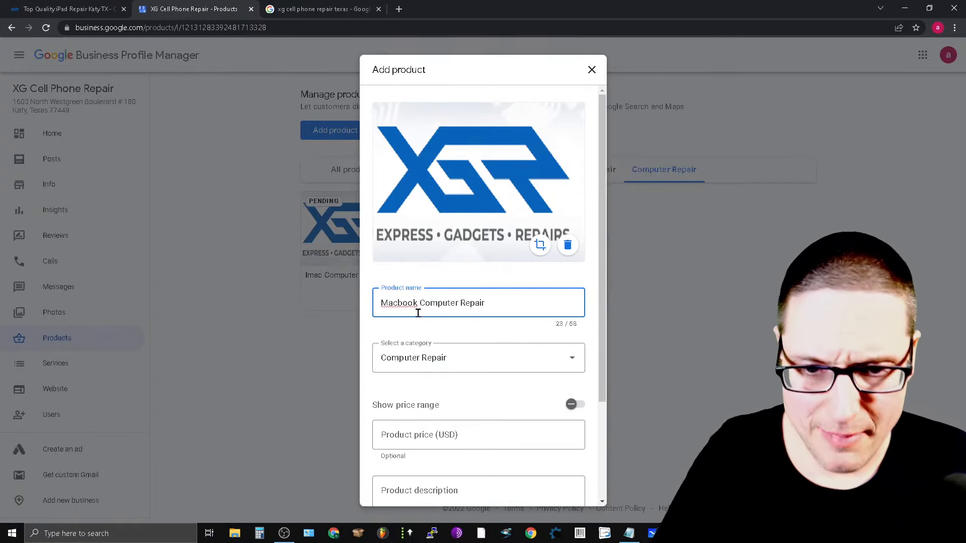
right_click(405, 305)
click(422, 313)
- Copy the full product name into the product description and save the product
key(ctrl+a)
right_click(436, 299)
click(488, 336)
scroll(516, 398, down, 3)
click(447, 359)
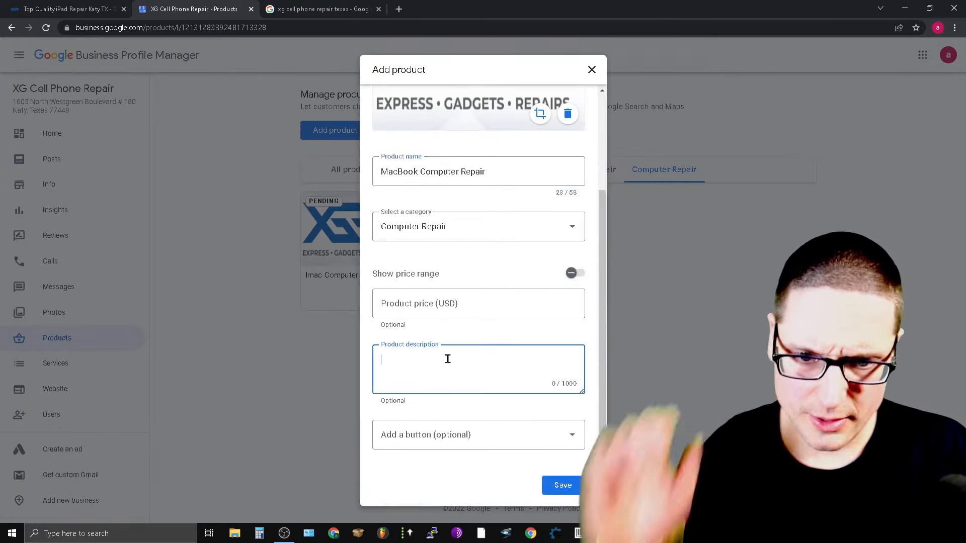
key(ctrl+v)
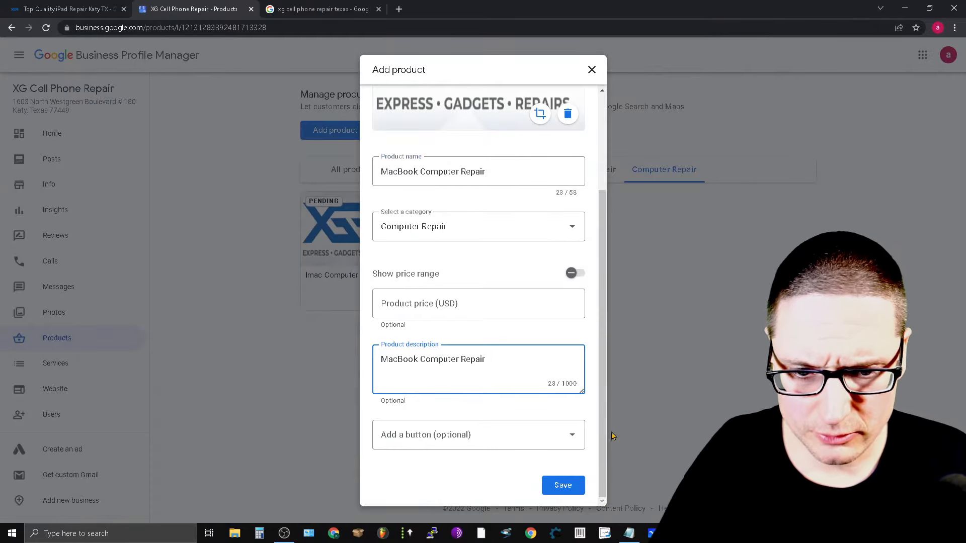
click(561, 485)
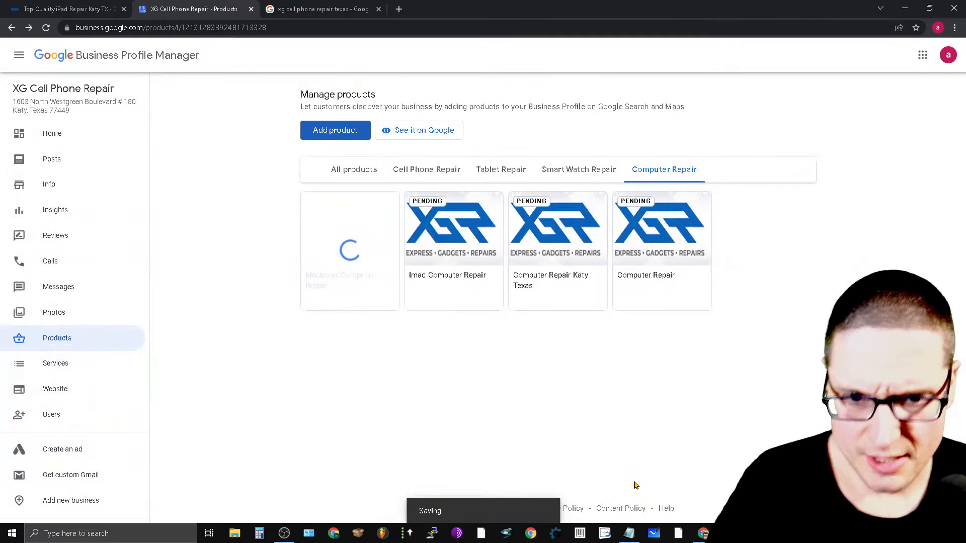
- Check the repair categories listed on the xgrepair.com website and return to the business profile
click(31, 14)
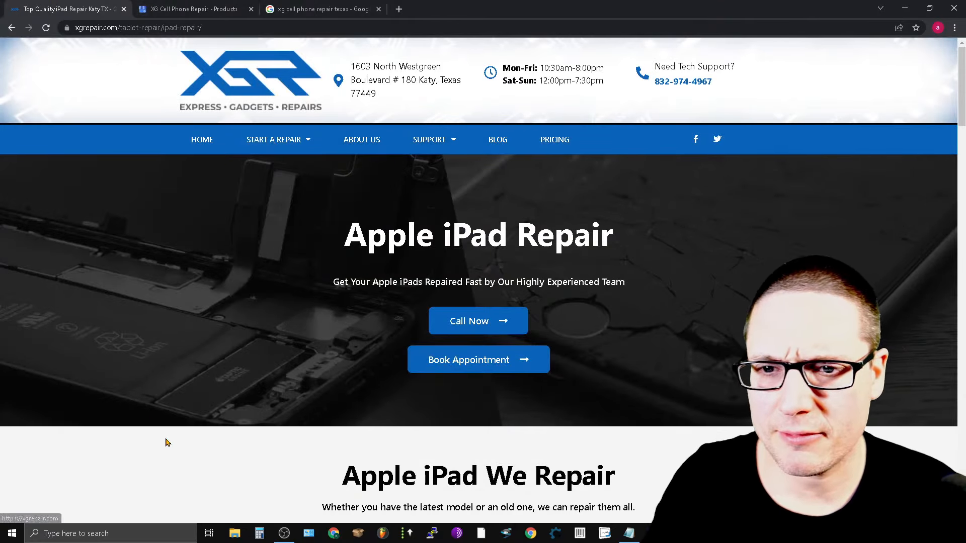
mouse_move(282, 134)
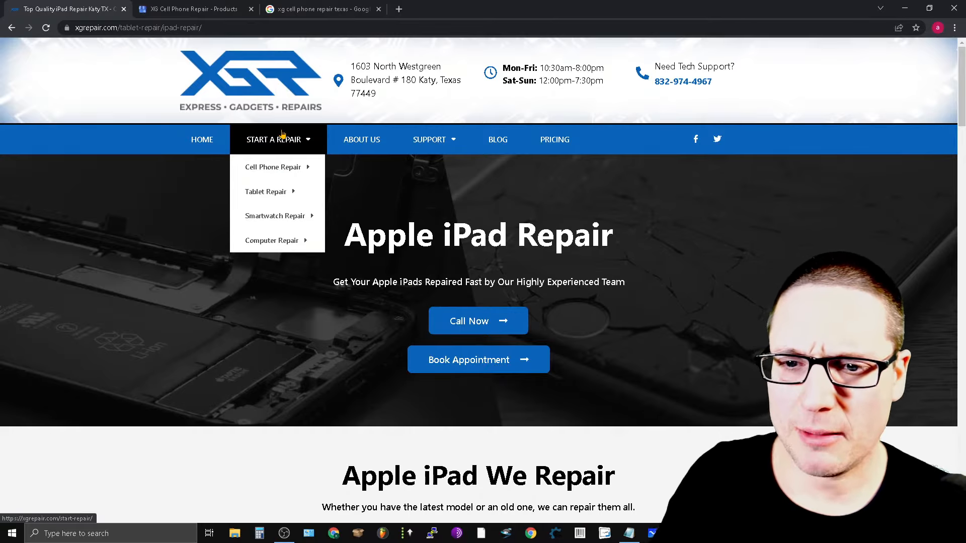
click(187, 9)
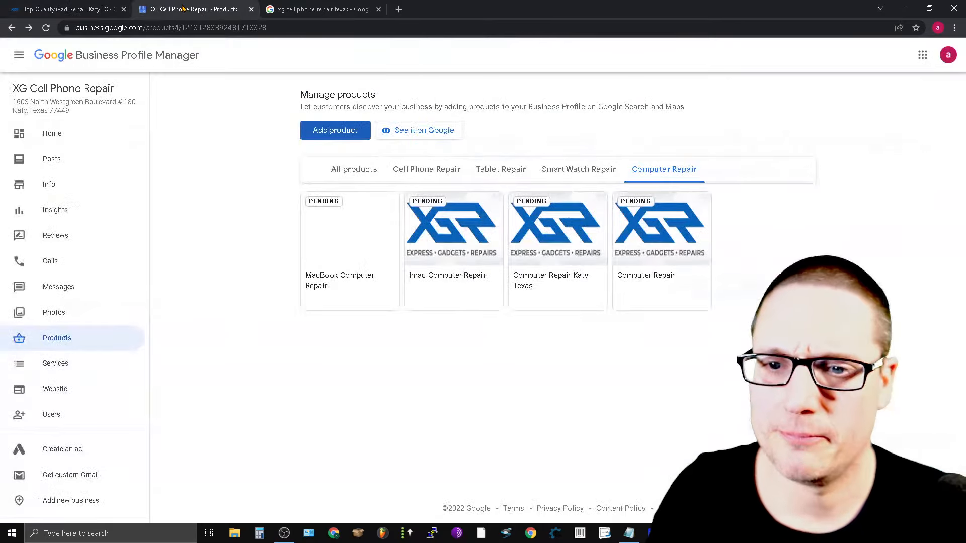
- Open the business profile's posts page and dismiss the introduction to product posts
right_click(629, 534)
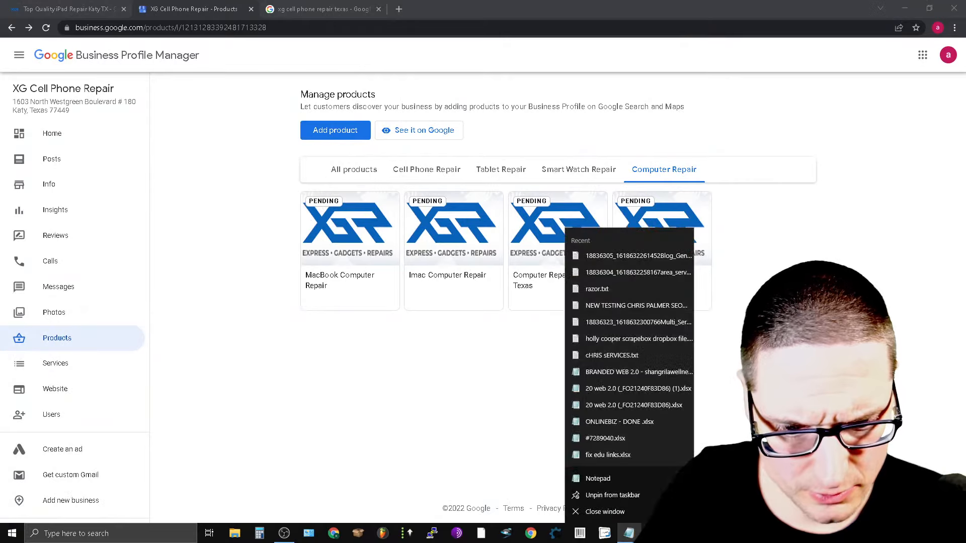
click(241, 185)
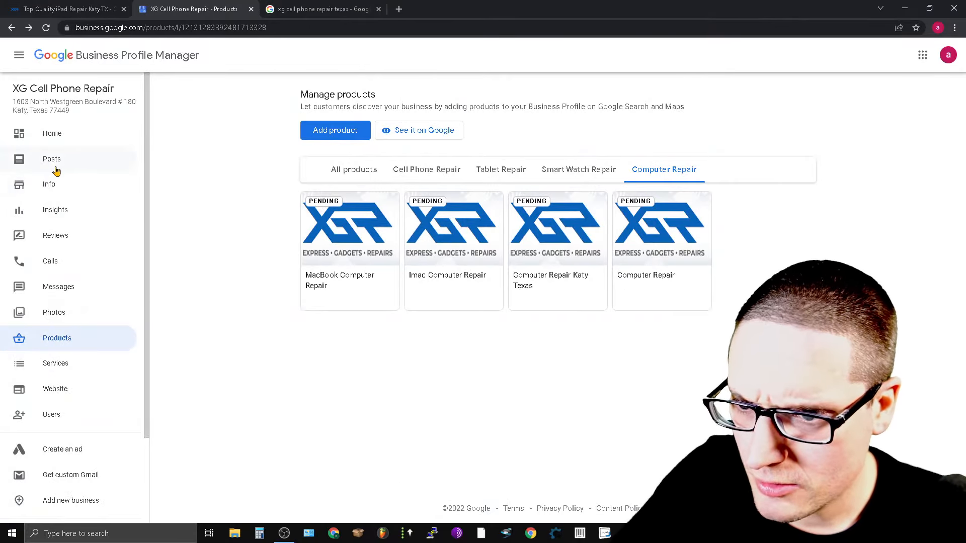
click(75, 160)
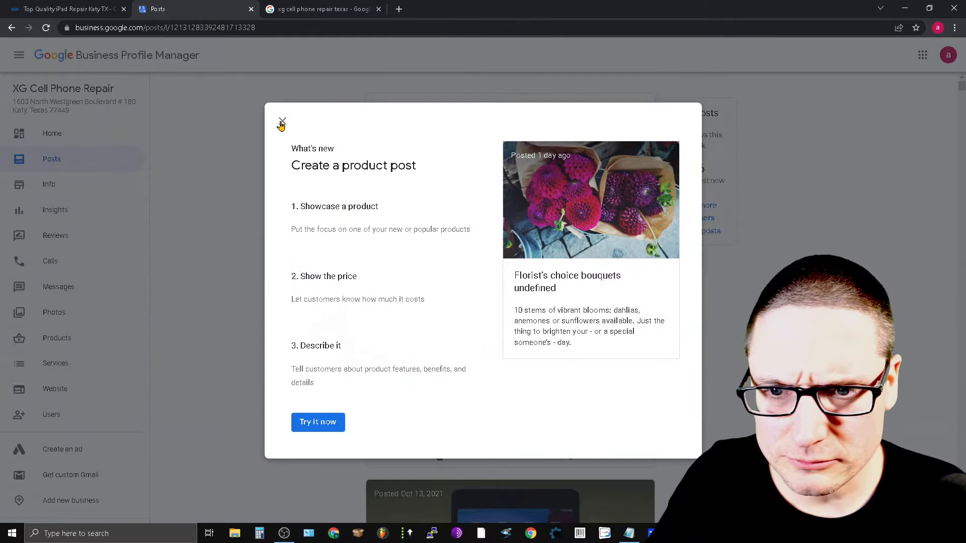
click(282, 122)
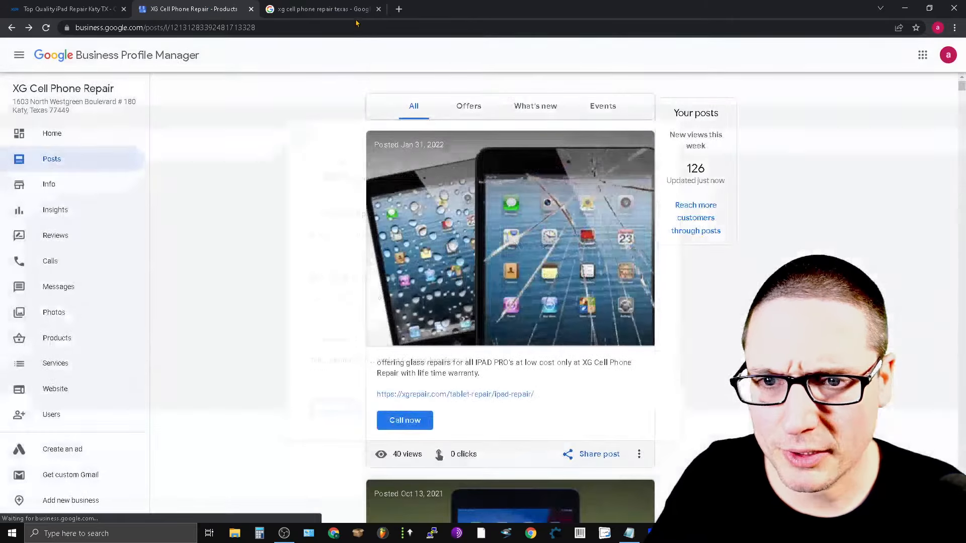
- Find XG Cell Phone Repair in Google Maps from the search results and copy its share link
click(322, 8)
scroll(327, 246, up, 6)
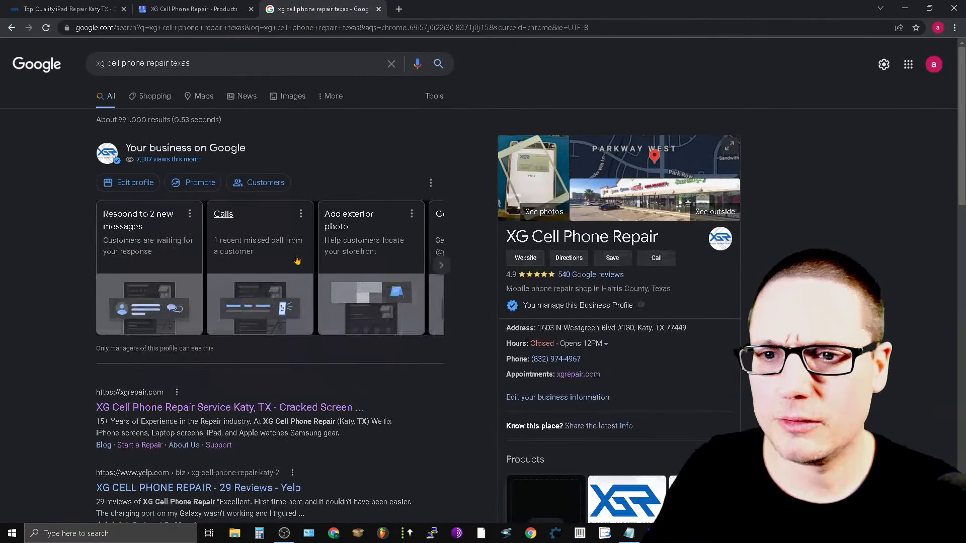
click(188, 96)
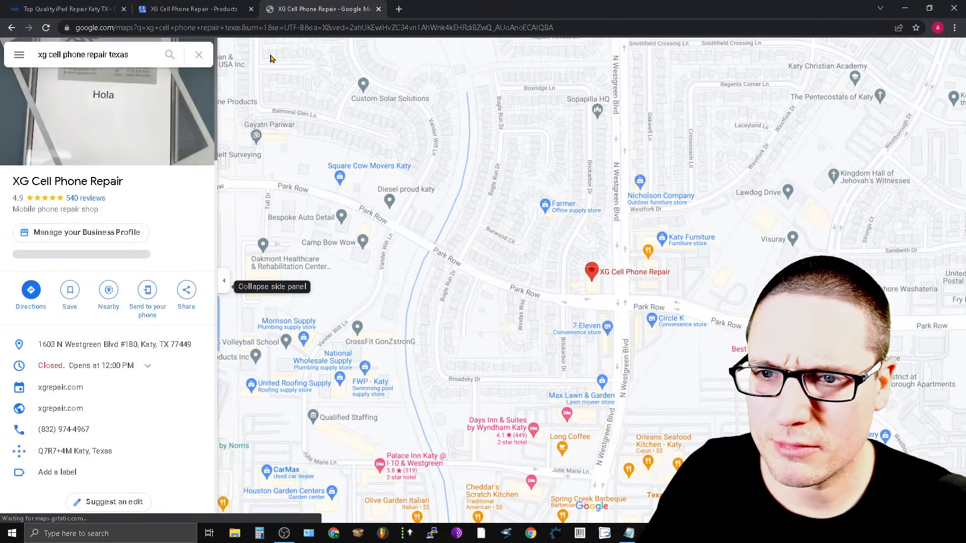
click(187, 291)
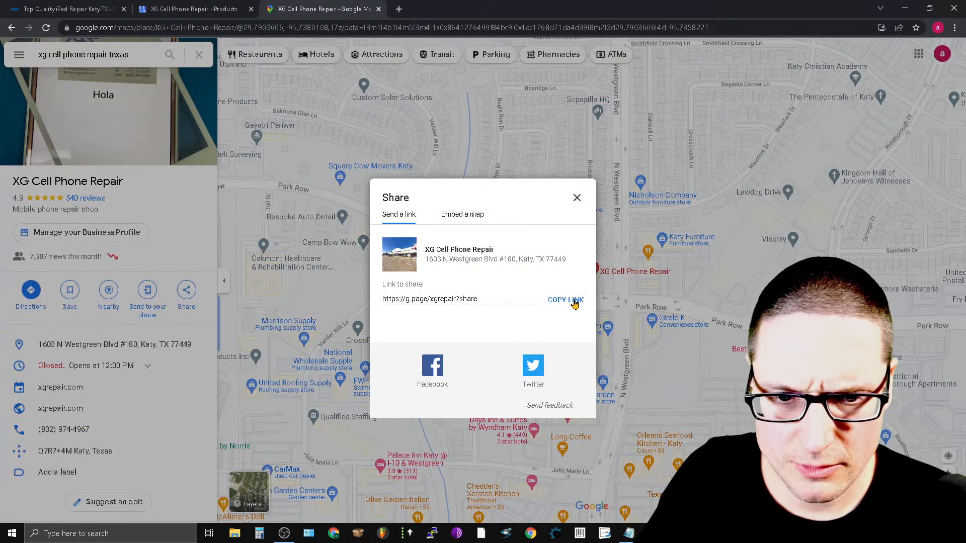
click(574, 301)
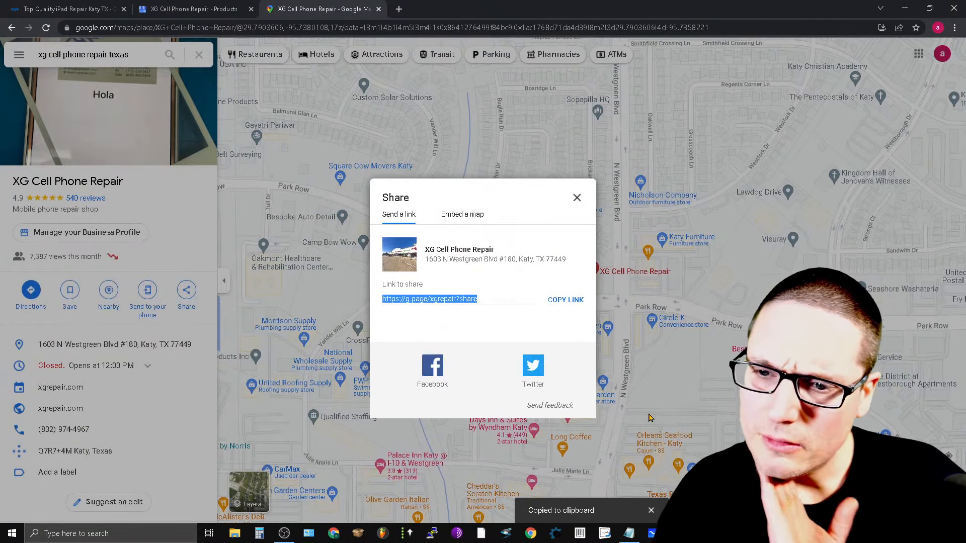
click(463, 215)
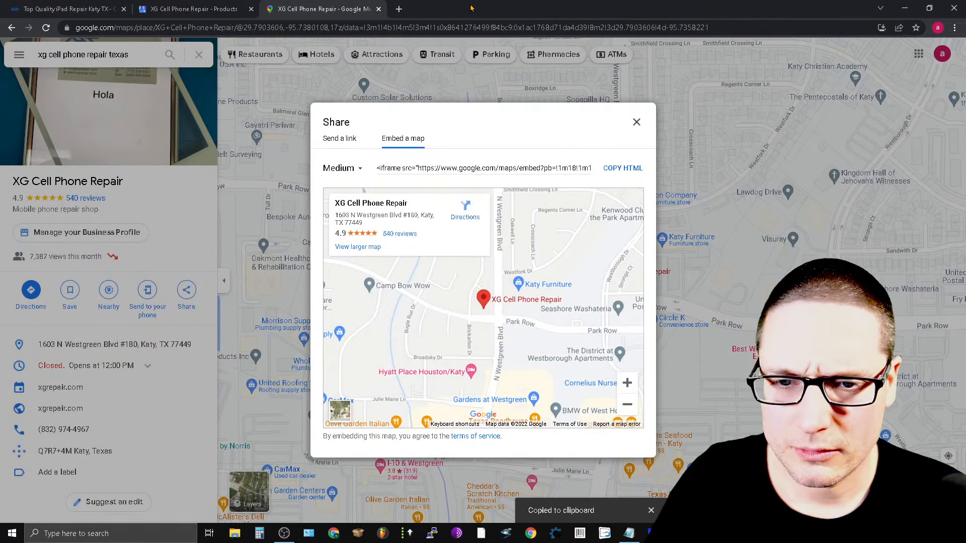
click(340, 138)
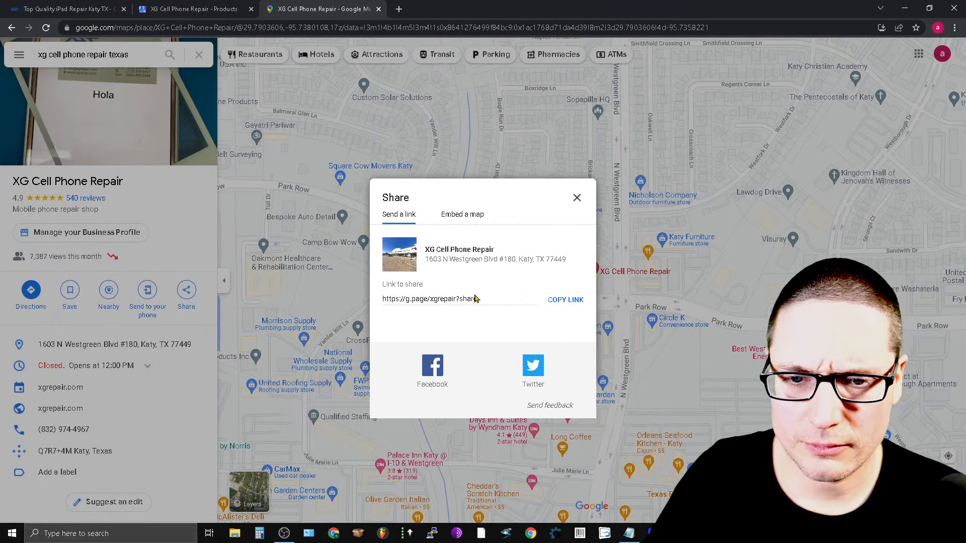
click(565, 301)
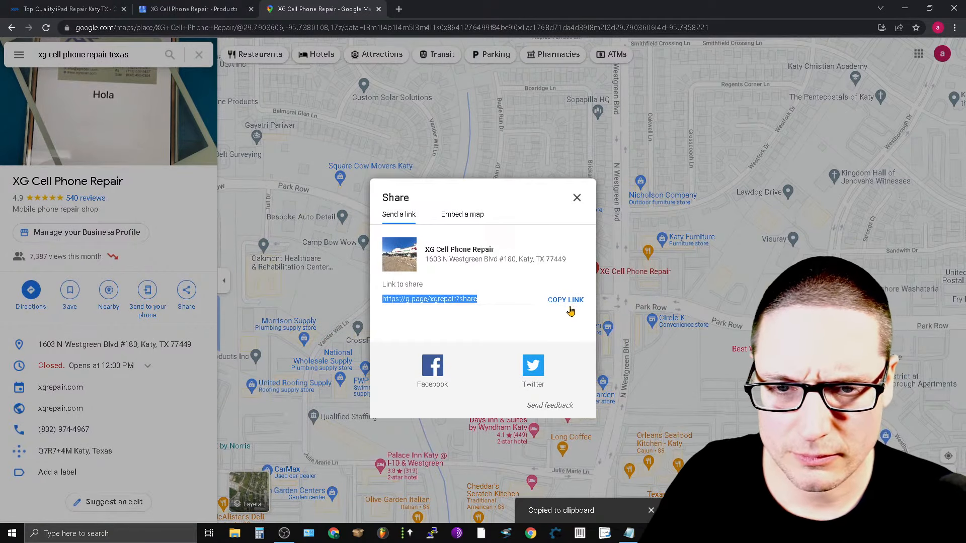
- Return to the business profile and start a new post of the What's New type
click(161, 9)
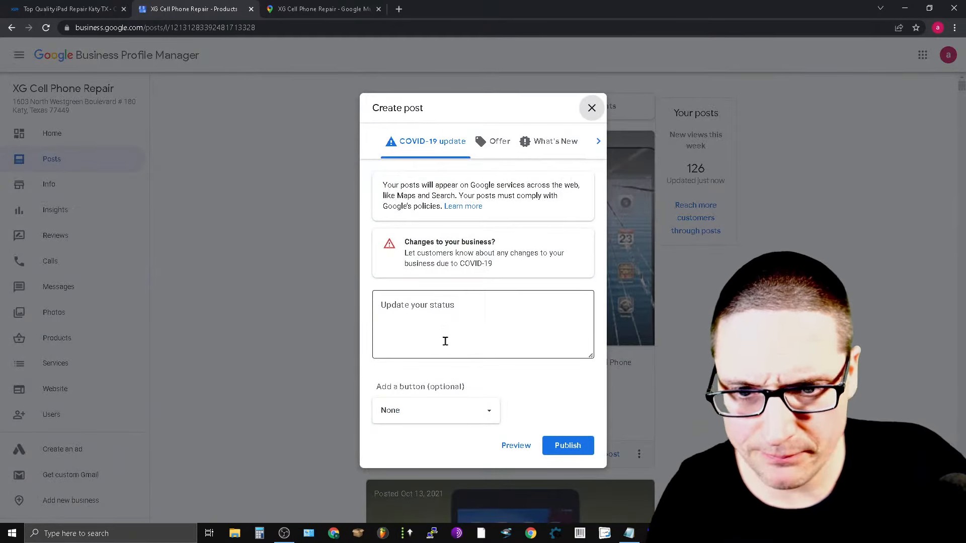
click(508, 320)
click(574, 148)
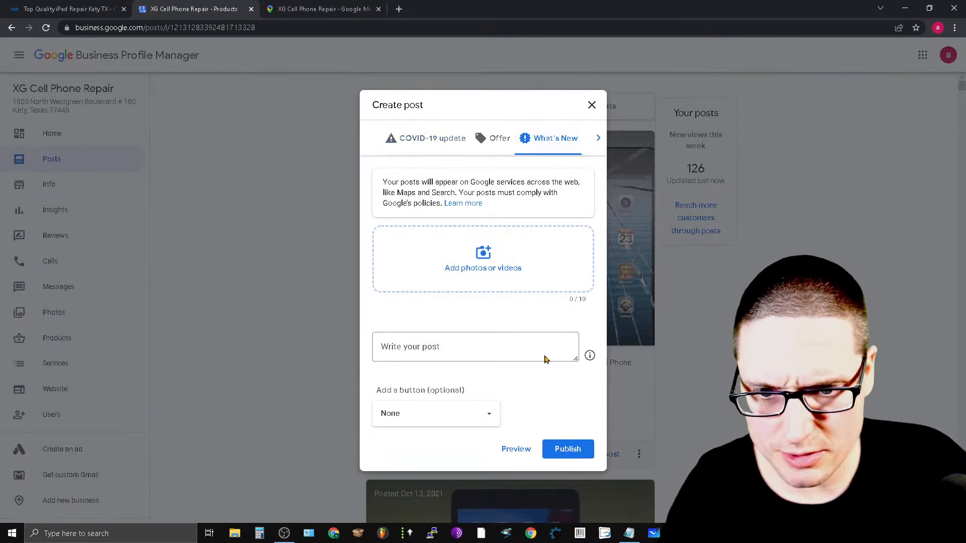
click(593, 276)
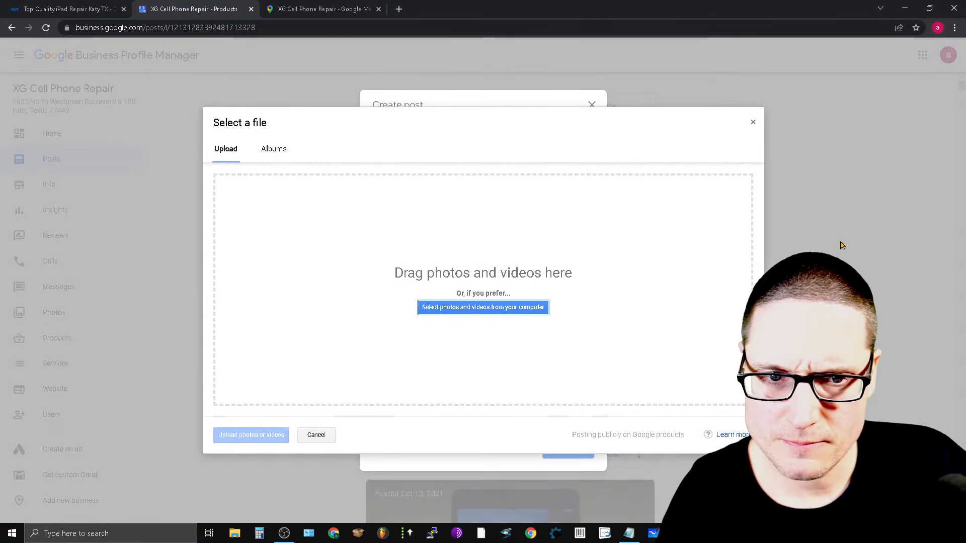
click(753, 124)
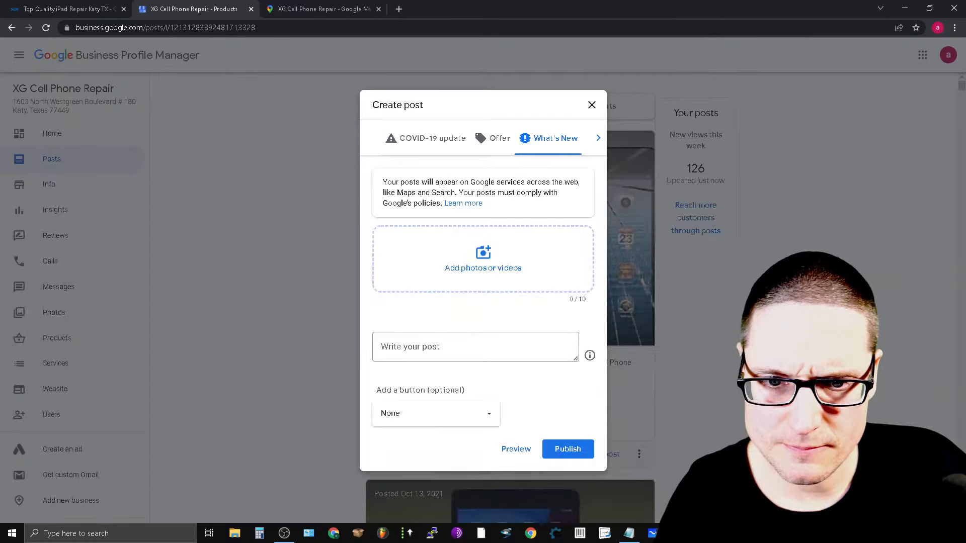
- Add the existing iPad photo from the 2020-12-13 album to the What's New post
click(484, 265)
click(274, 150)
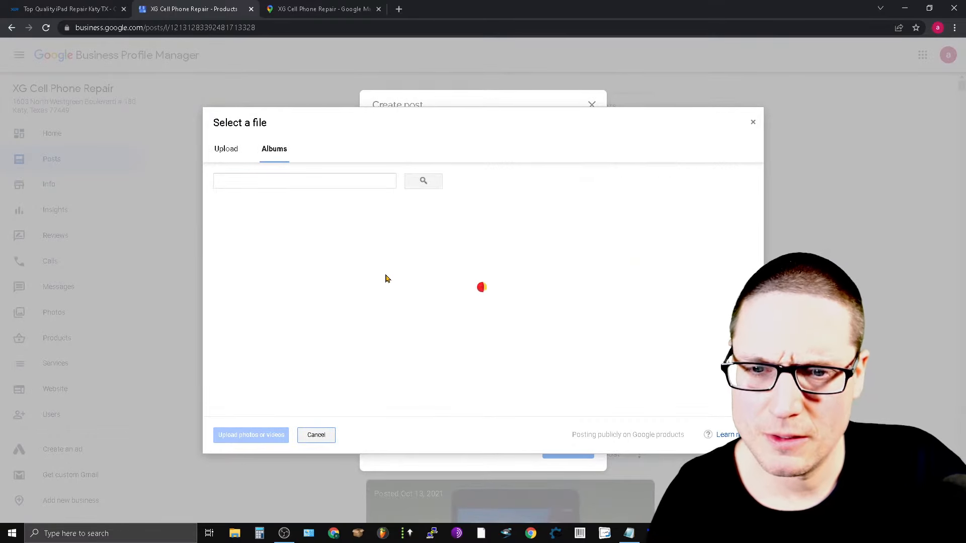
scroll(366, 235, down, 3)
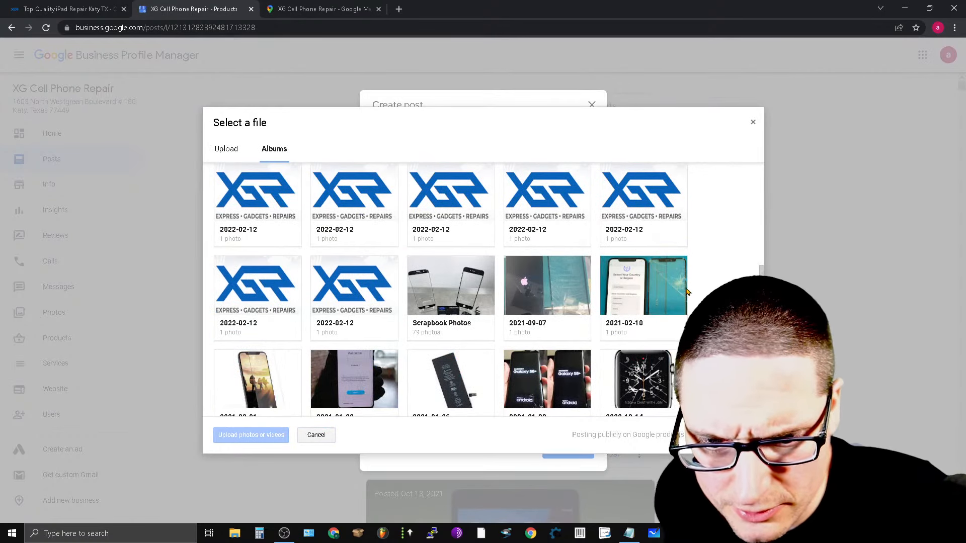
scroll(618, 298, down, 3)
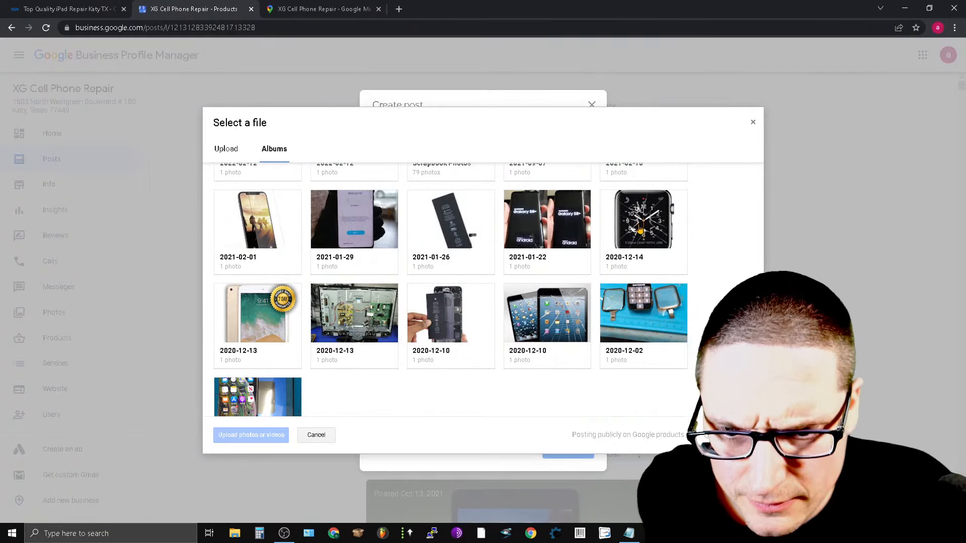
click(265, 319)
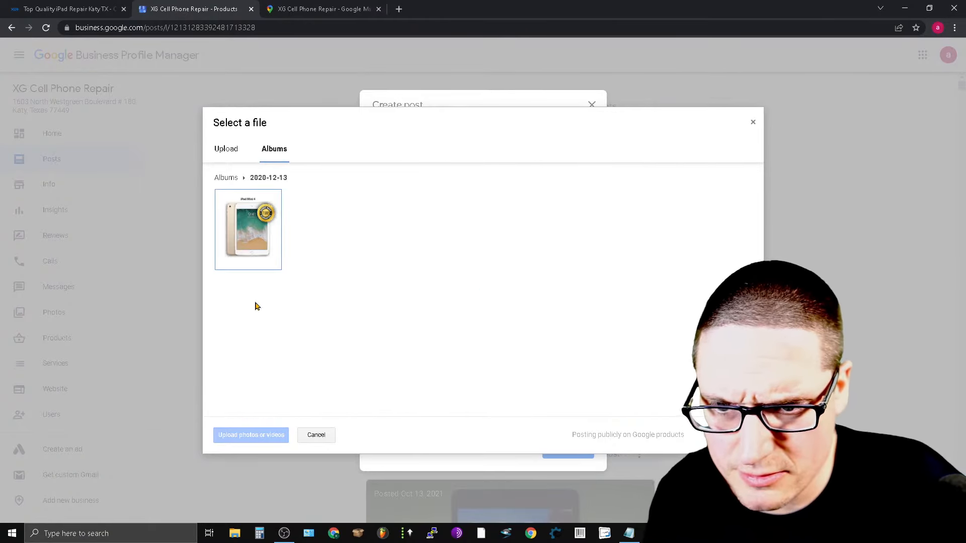
click(253, 266)
click(251, 434)
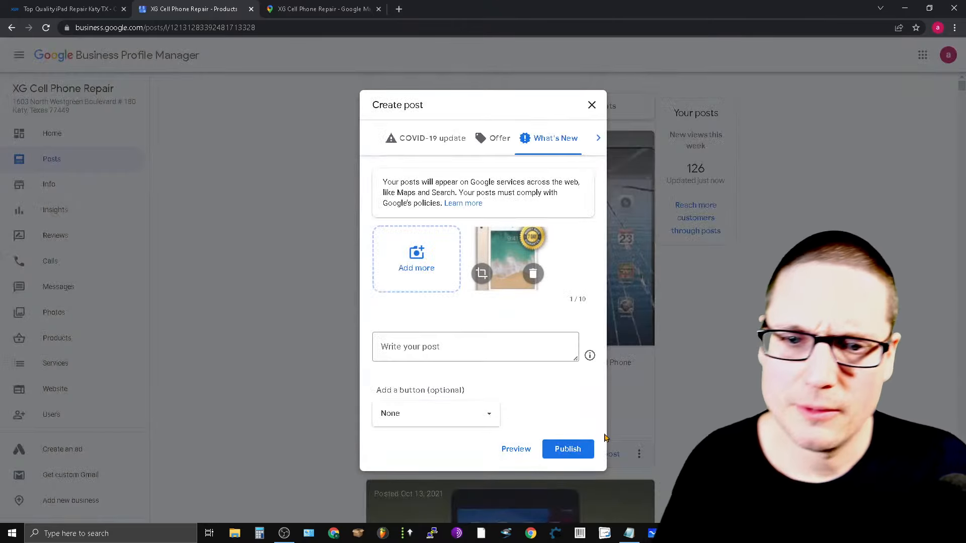
click(422, 342)
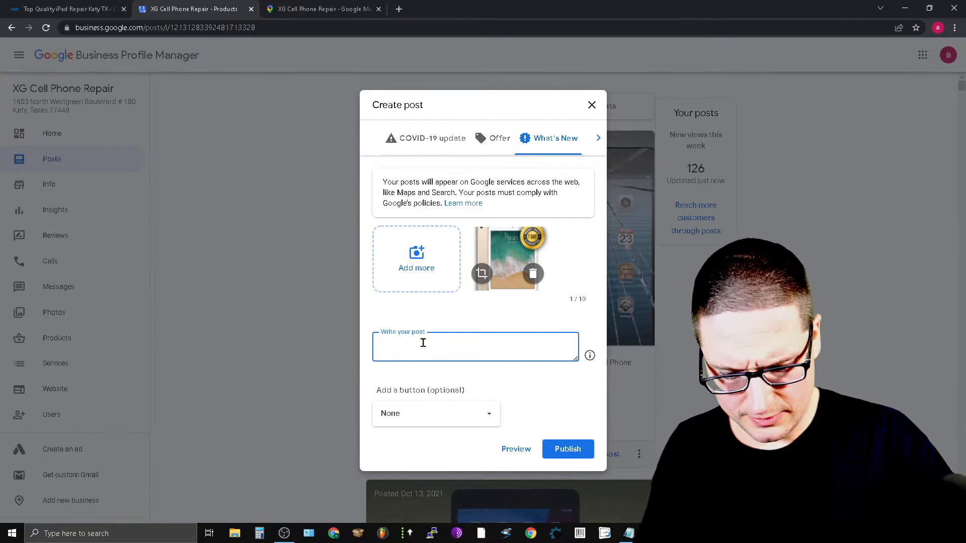
text(Tablet Repair)
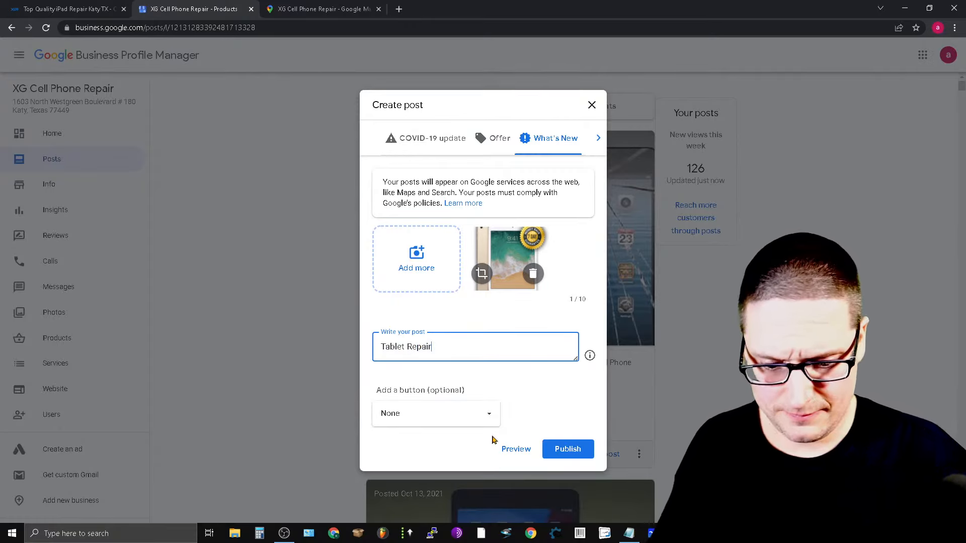
text(,)
text(https://g.page/xgrepair?share)
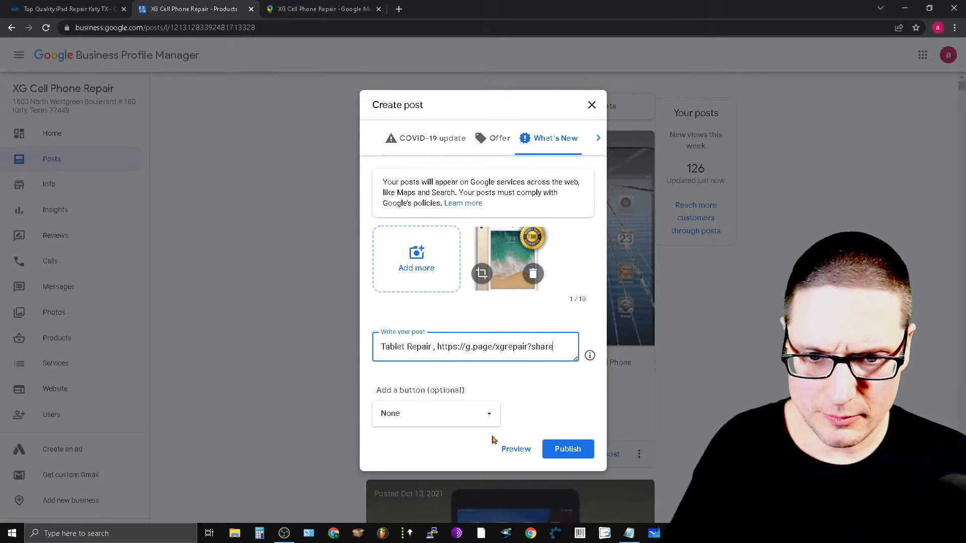
- Add a Learn more button to the tablet repair post and copy the address of the website's Tablet Repair page
click(448, 413)
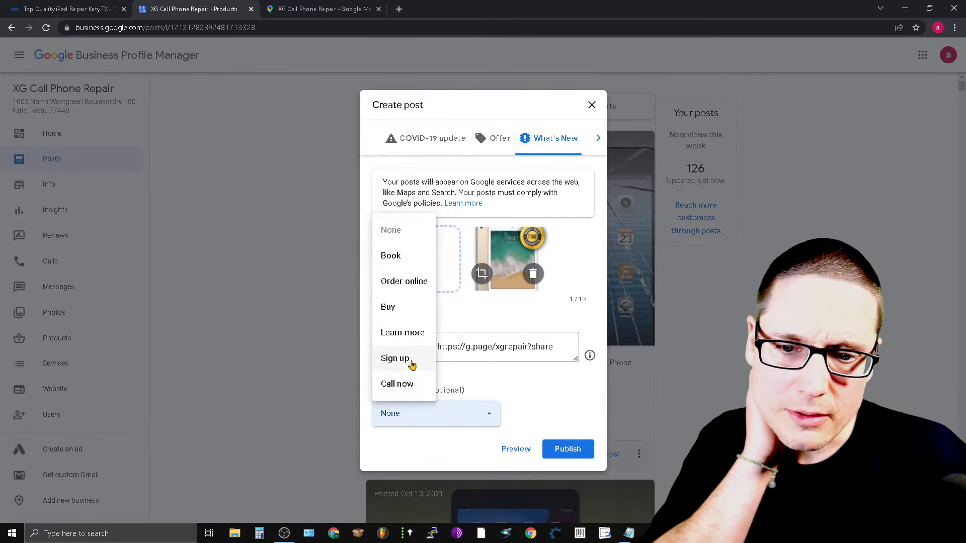
click(402, 336)
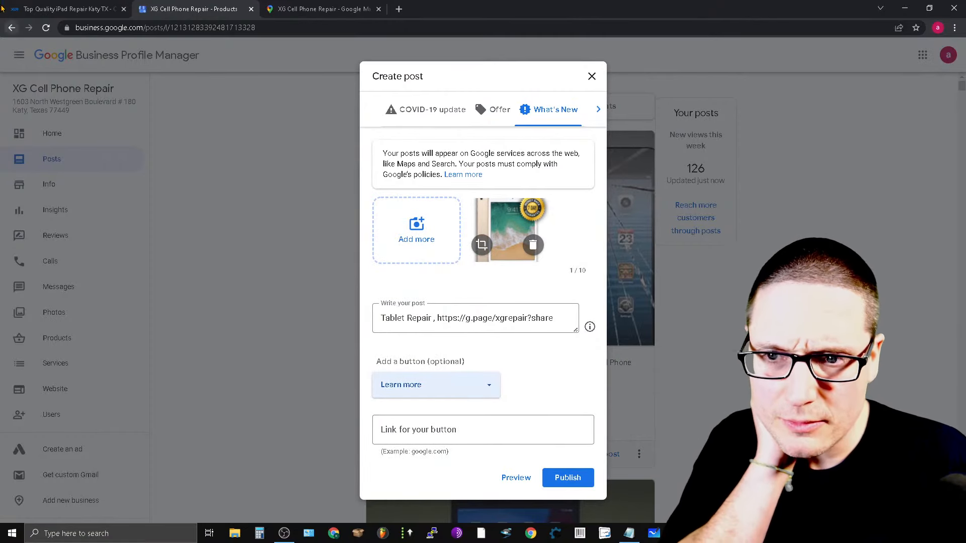
click(52, 9)
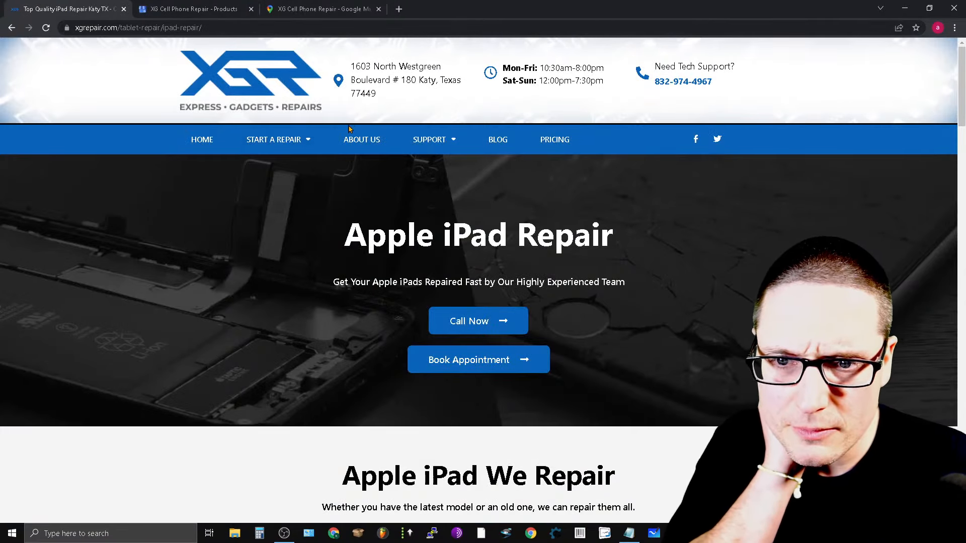
mouse_move(280, 144)
click(266, 190)
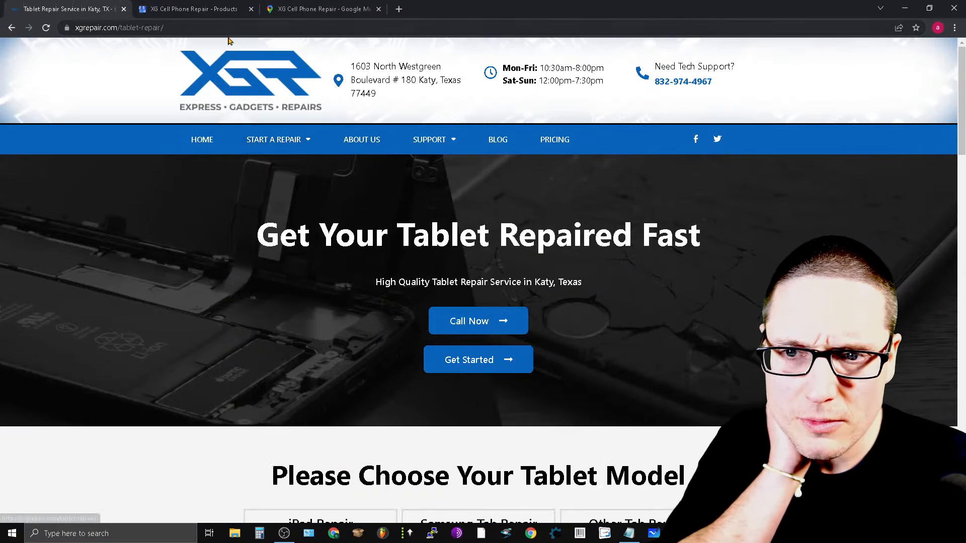
click(211, 28)
right_click(199, 29)
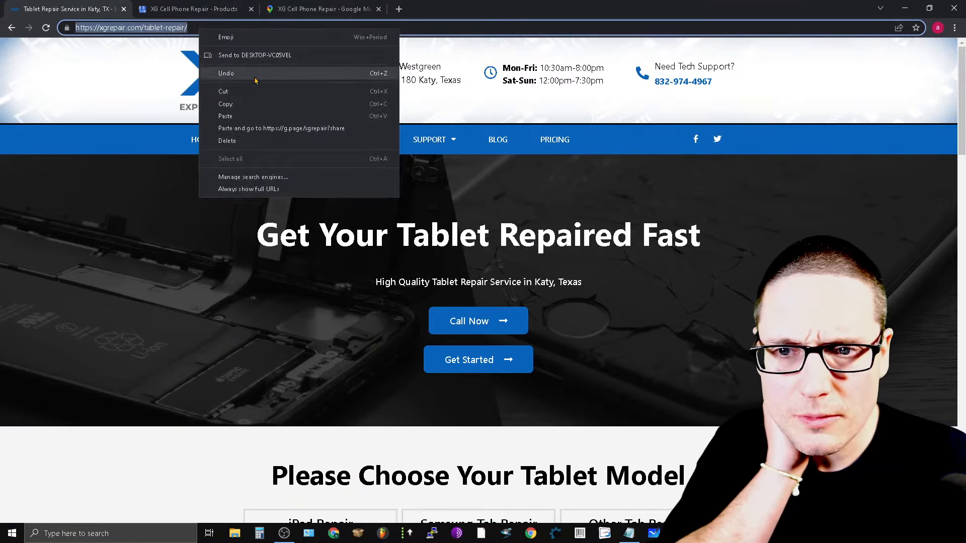
click(252, 103)
key(ctrl+Tab)
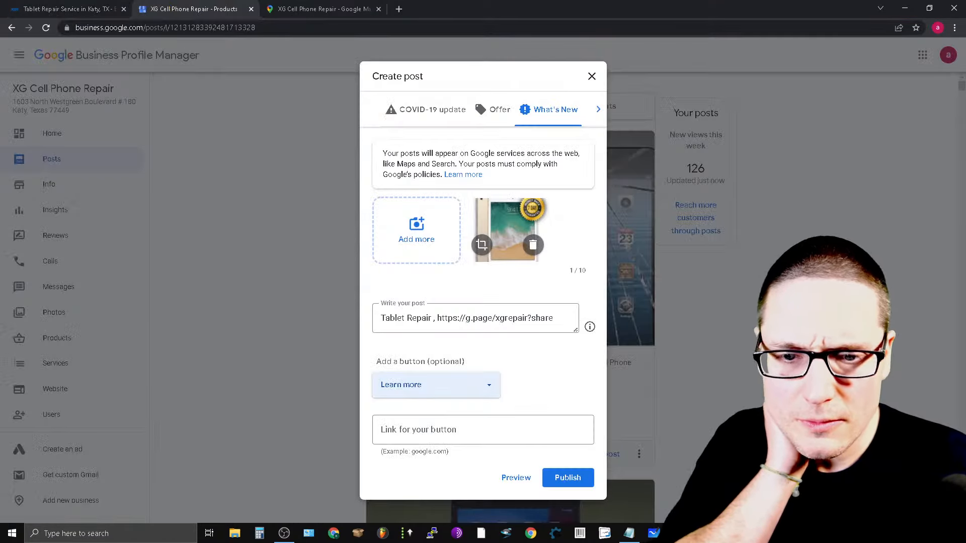
click(527, 419)
key(ctrl+v)
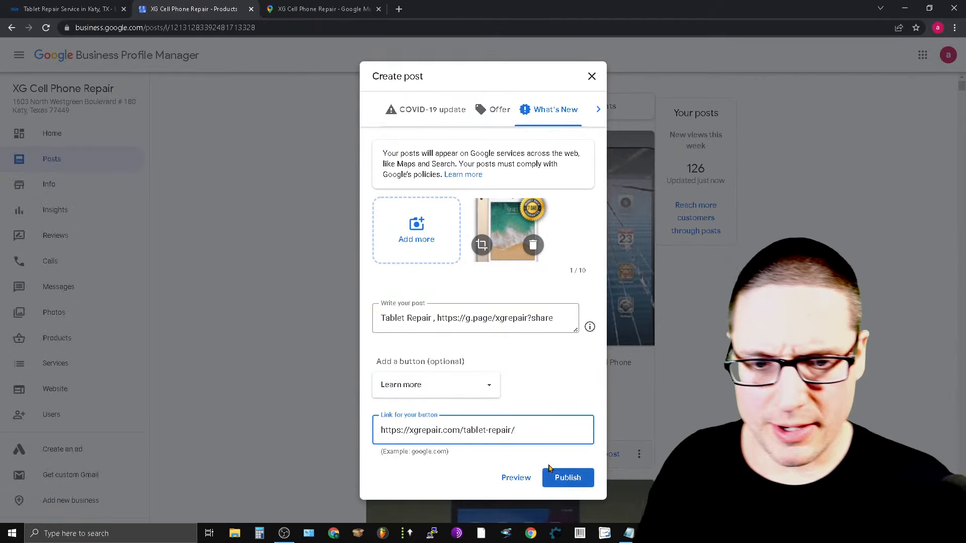
click(561, 477)
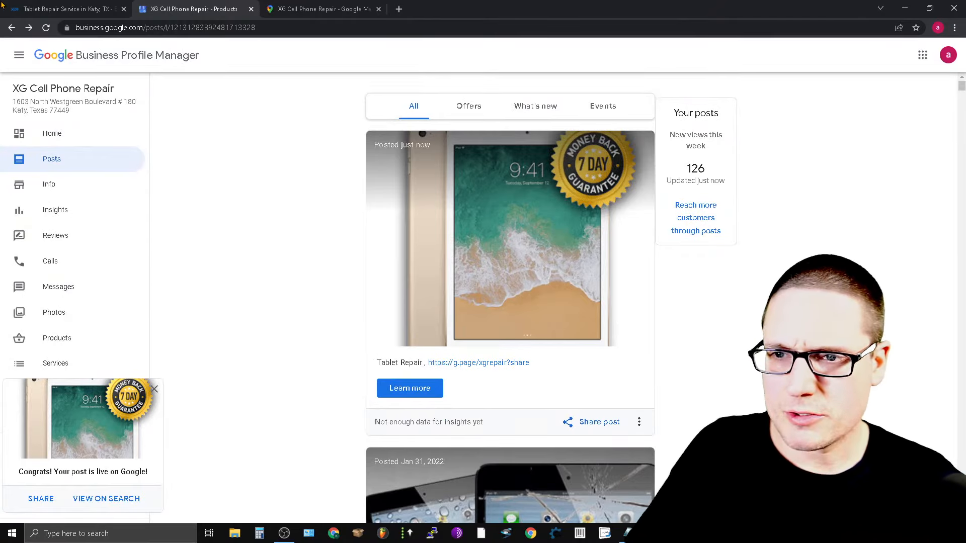
- Check the repair categories on the XGR website, and start another What's New post in the business profile
click(67, 6)
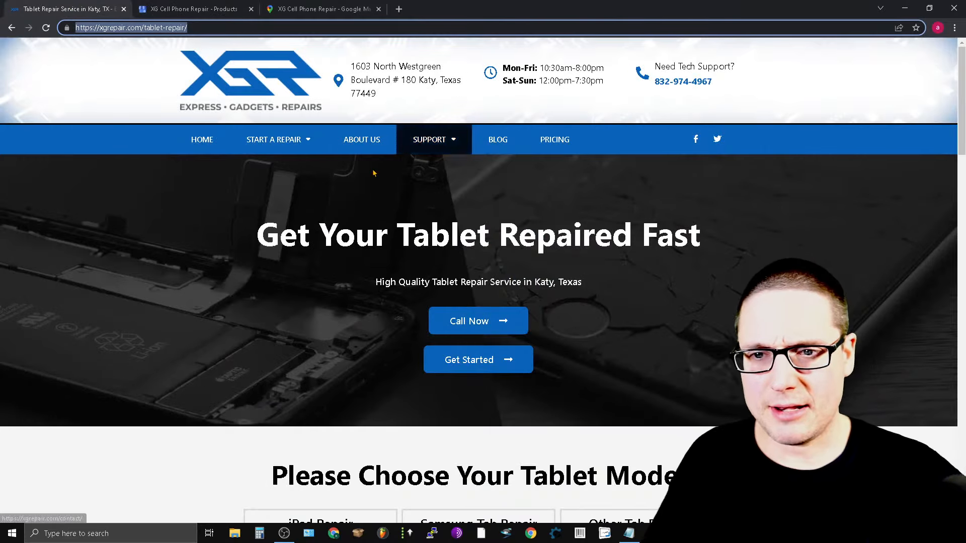
mouse_move(290, 147)
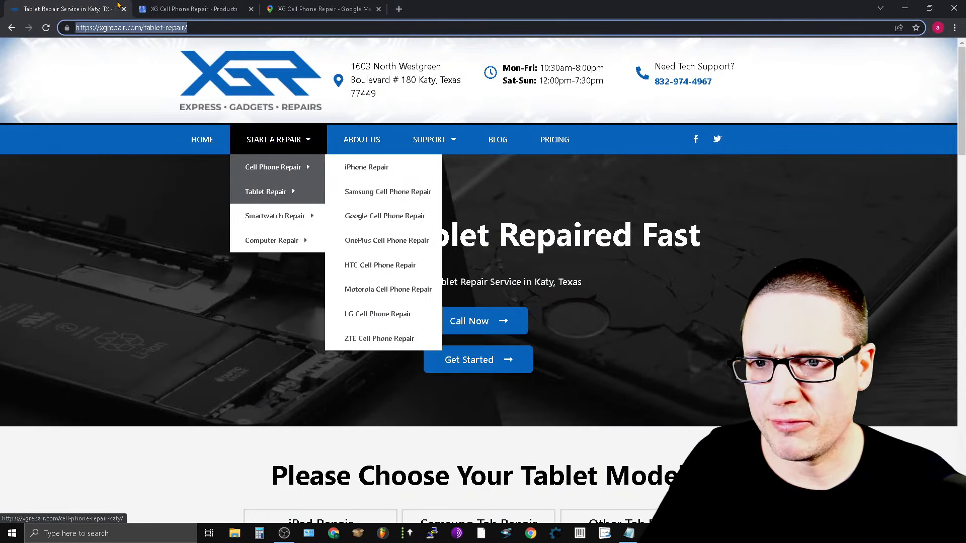
click(177, 7)
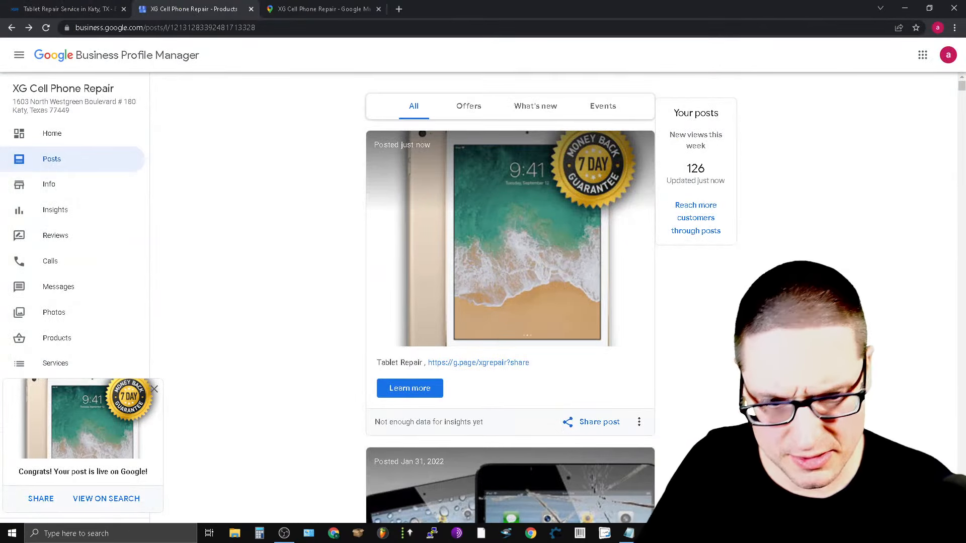
click(931, 495)
click(580, 145)
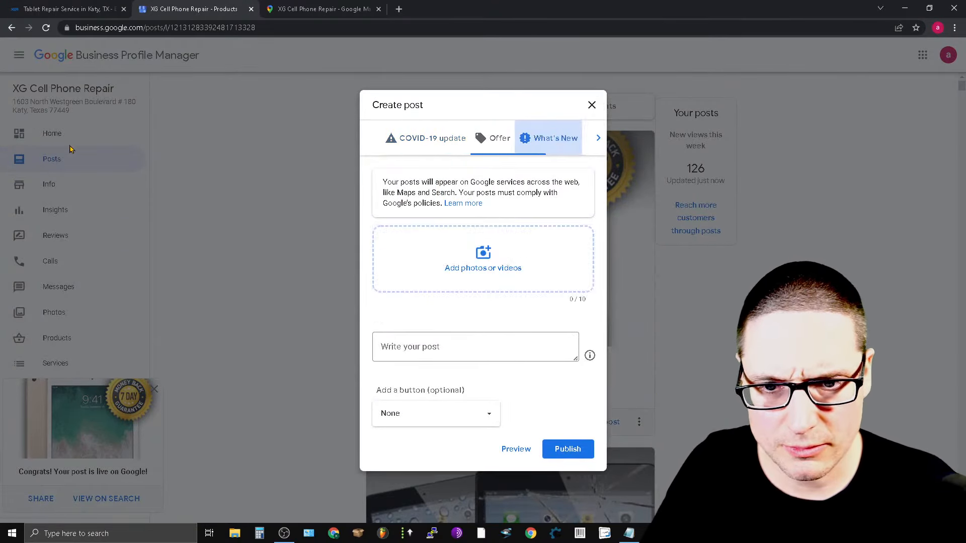
- Add the existing cracked smartwatch photo from the 2020-12-14 album to the new post
click(483, 264)
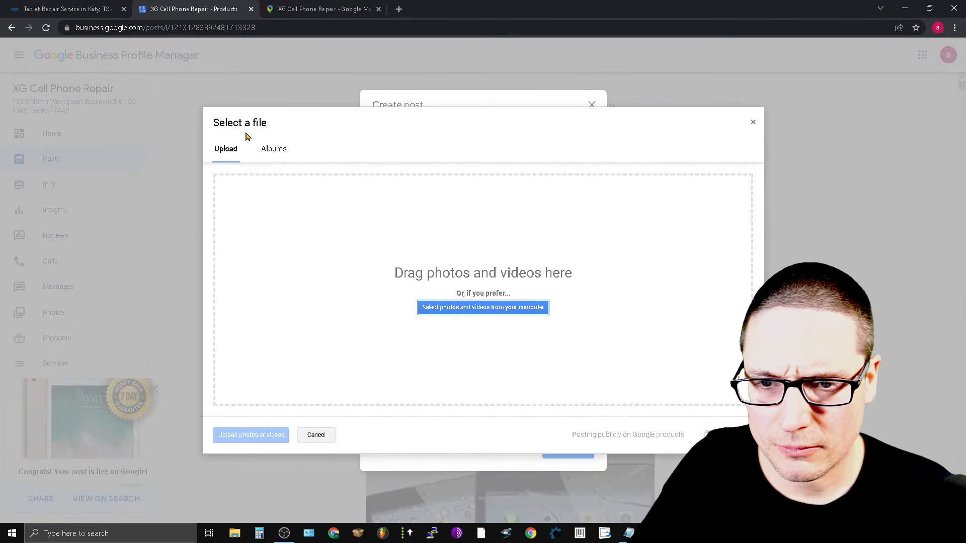
click(279, 149)
scroll(518, 362, down, 1)
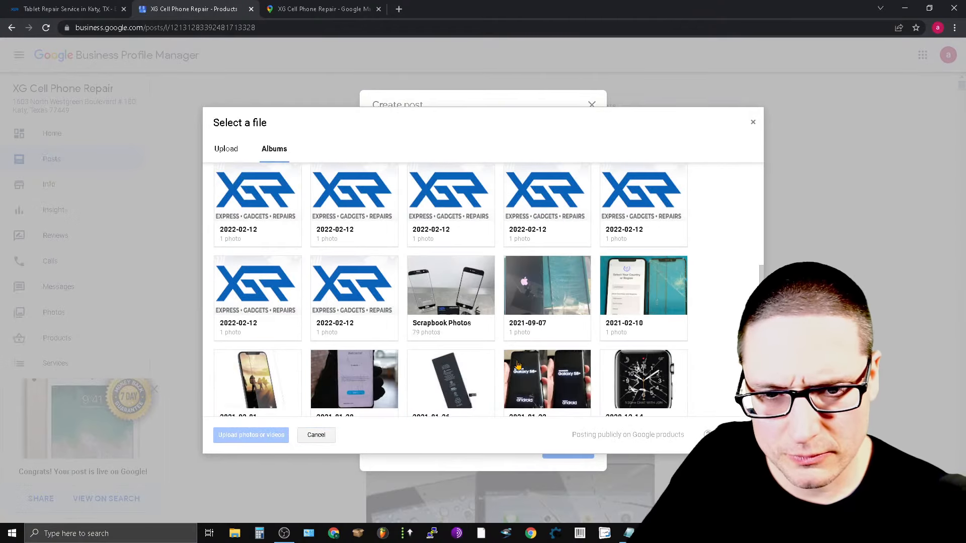
scroll(518, 366, down, 3)
scroll(488, 322, down, 1)
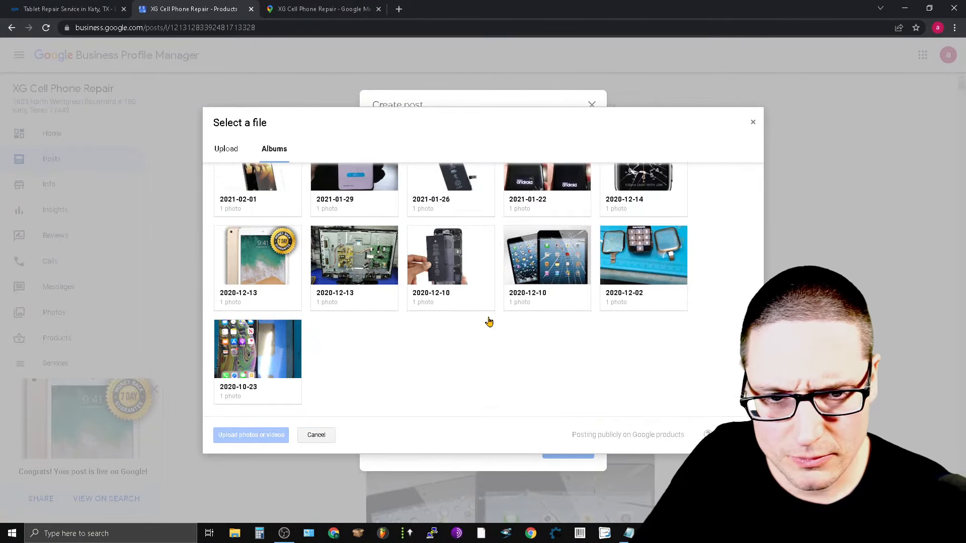
scroll(442, 362, up, 6)
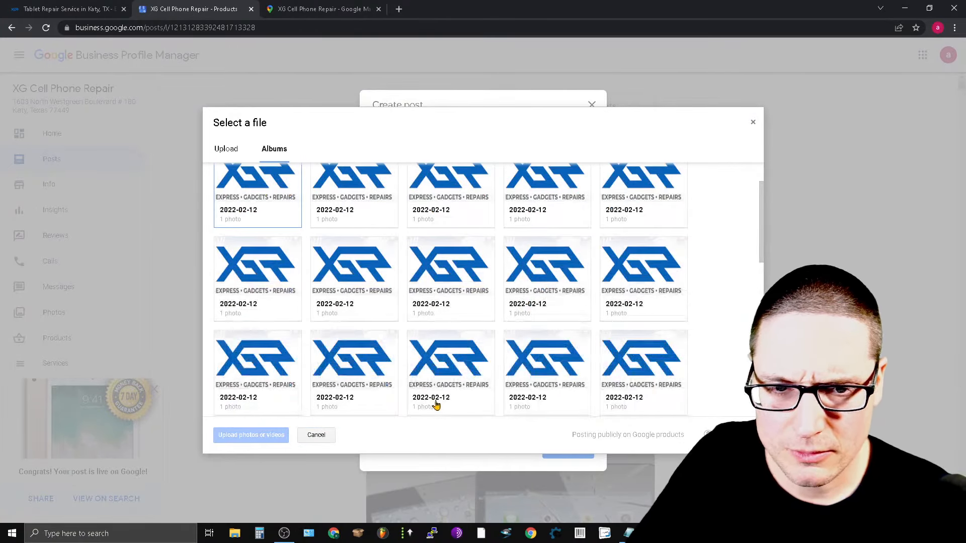
scroll(547, 355, down, 3)
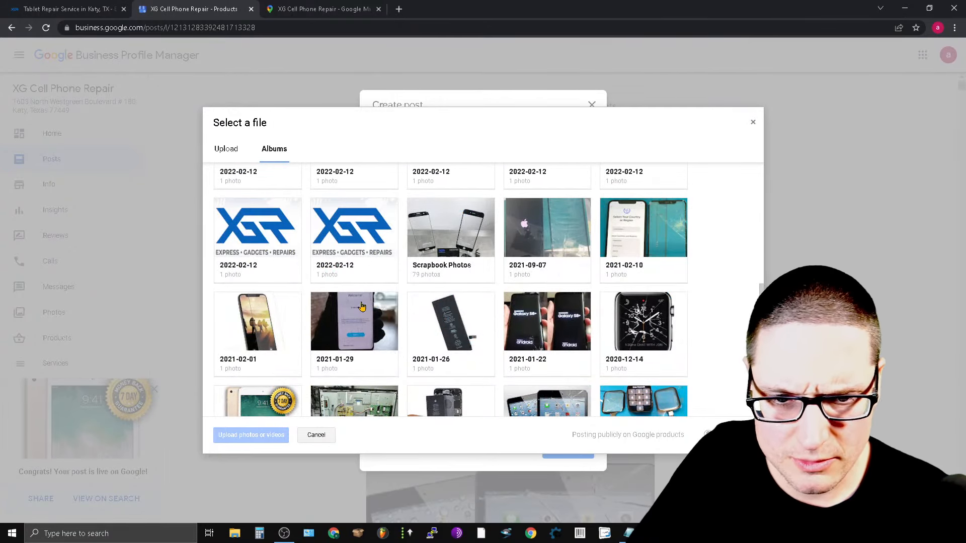
click(654, 327)
click(276, 236)
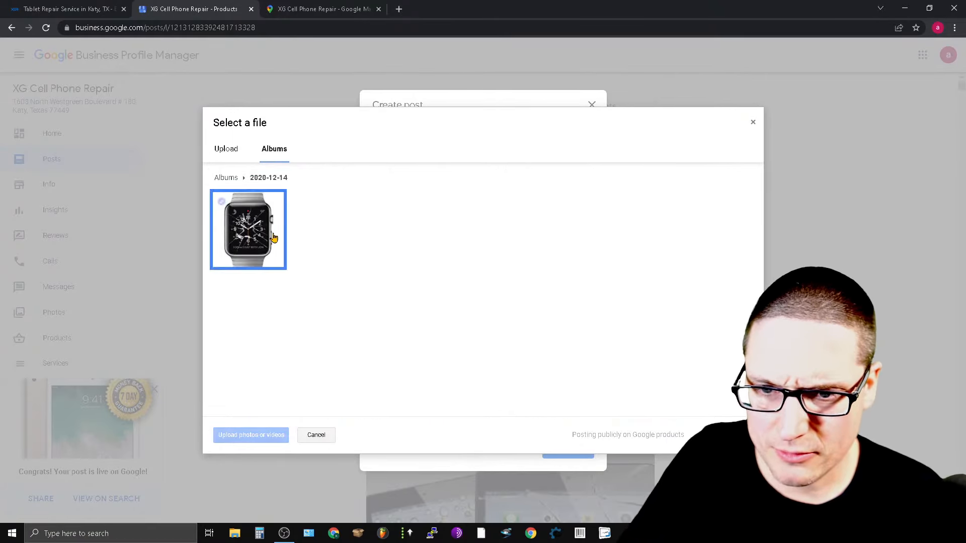
click(254, 438)
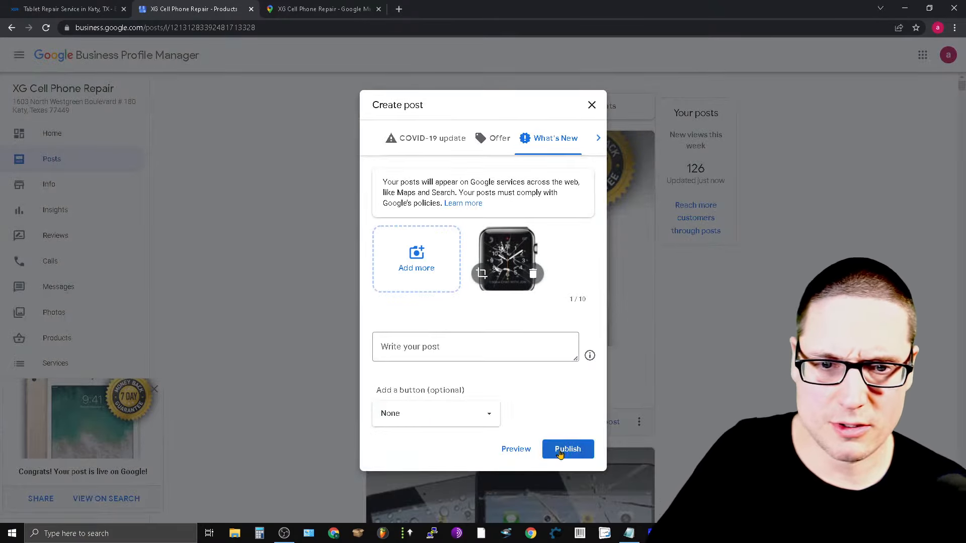
click(420, 351)
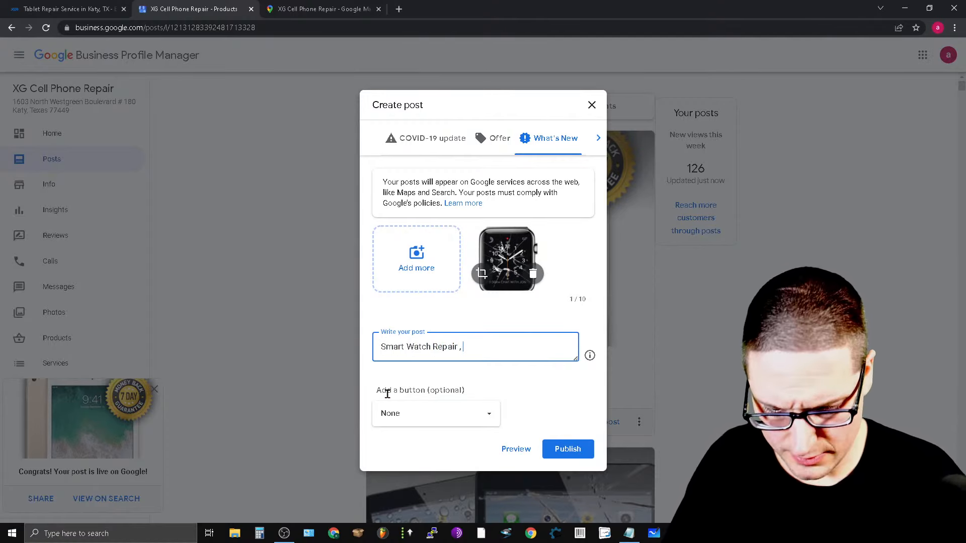
text(Smart Watch Repair ,)
text(https://xgrepair.com/tablet-repair/)
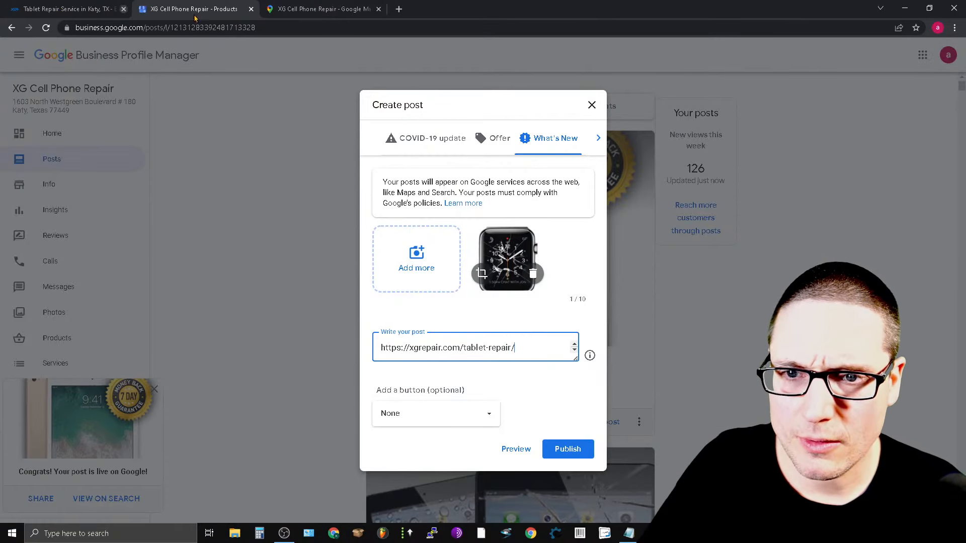
click(322, 8)
click(570, 301)
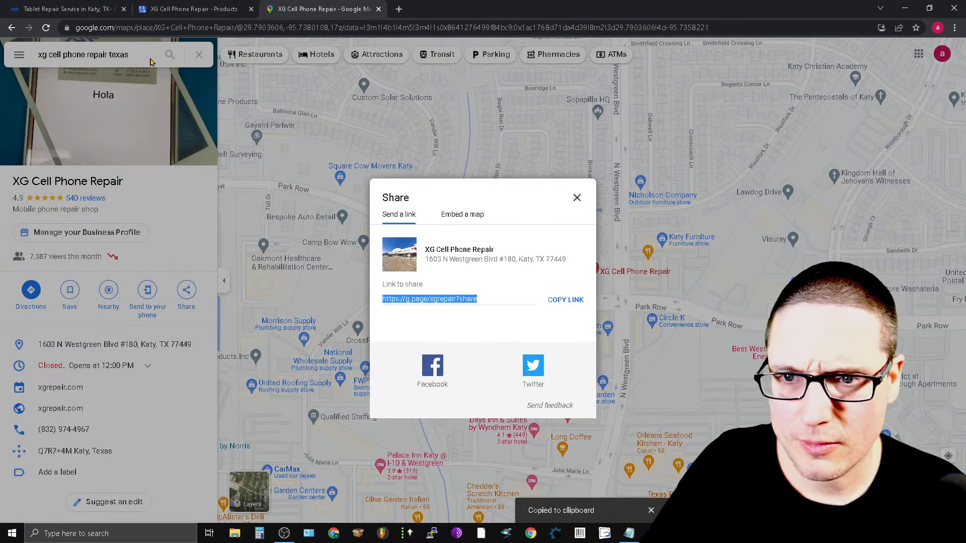
click(193, 6)
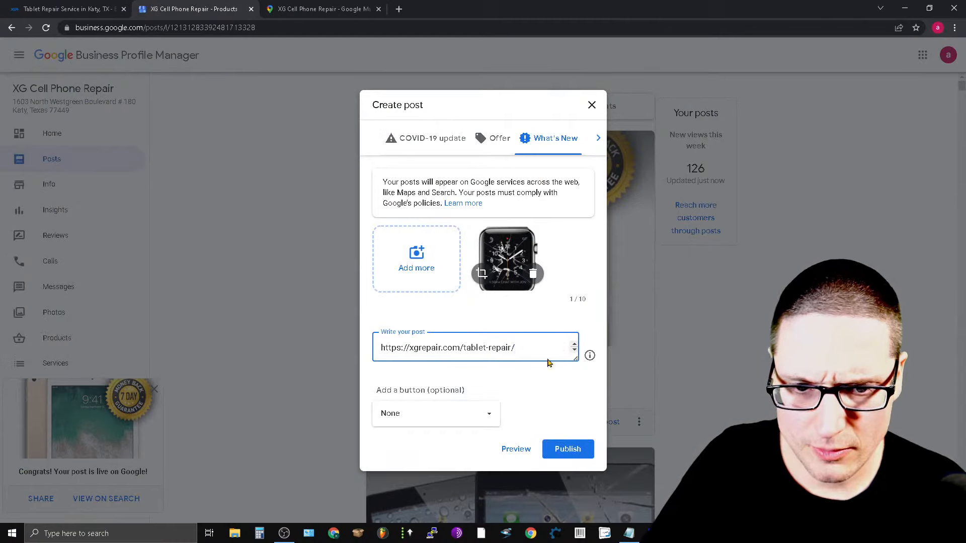
key(shift+Home)
key(ctrl+v)
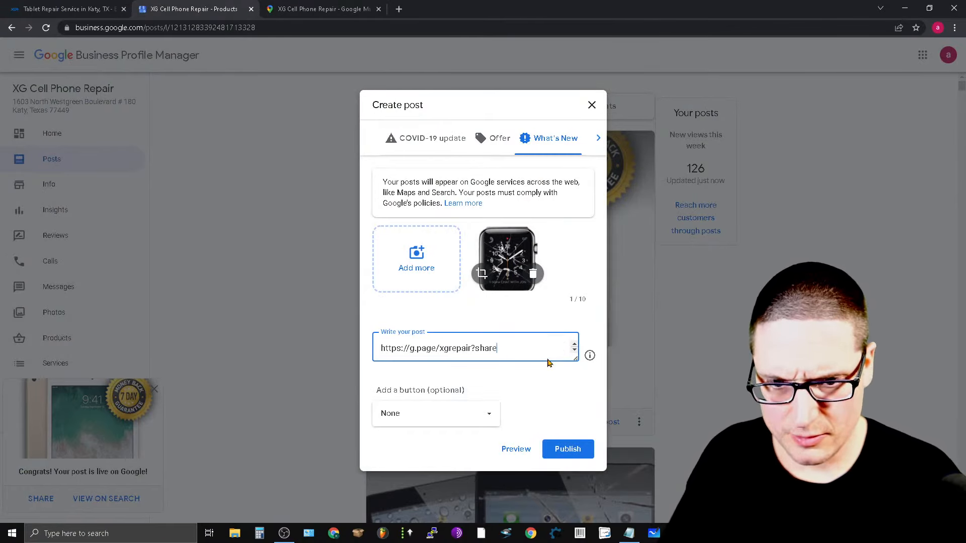
- Add a Learn more button to the smartwatch post and open its link for entry
click(454, 413)
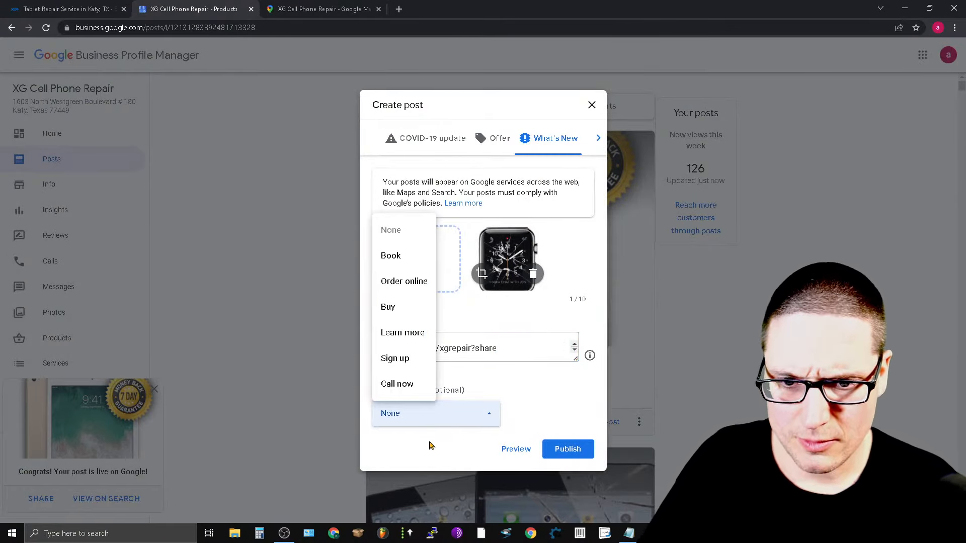
click(404, 332)
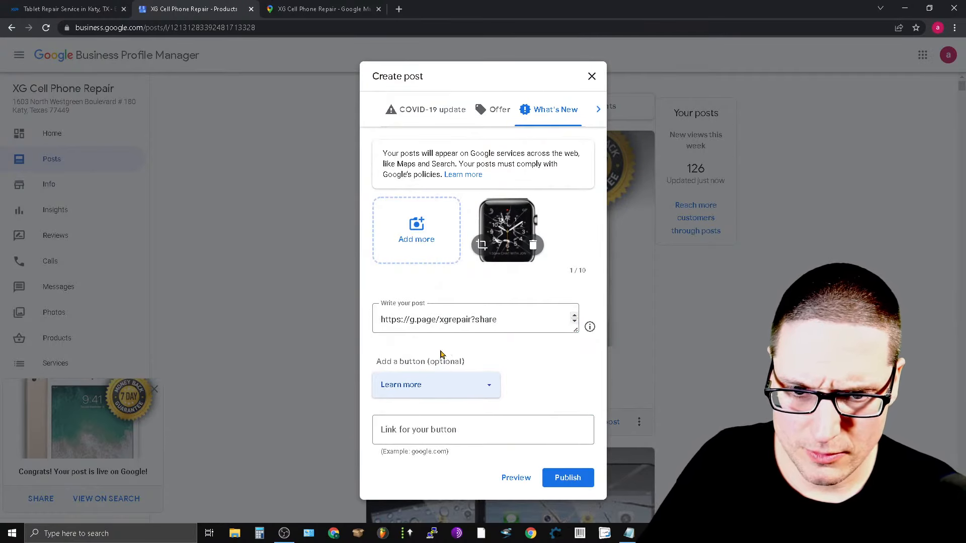
click(409, 432)
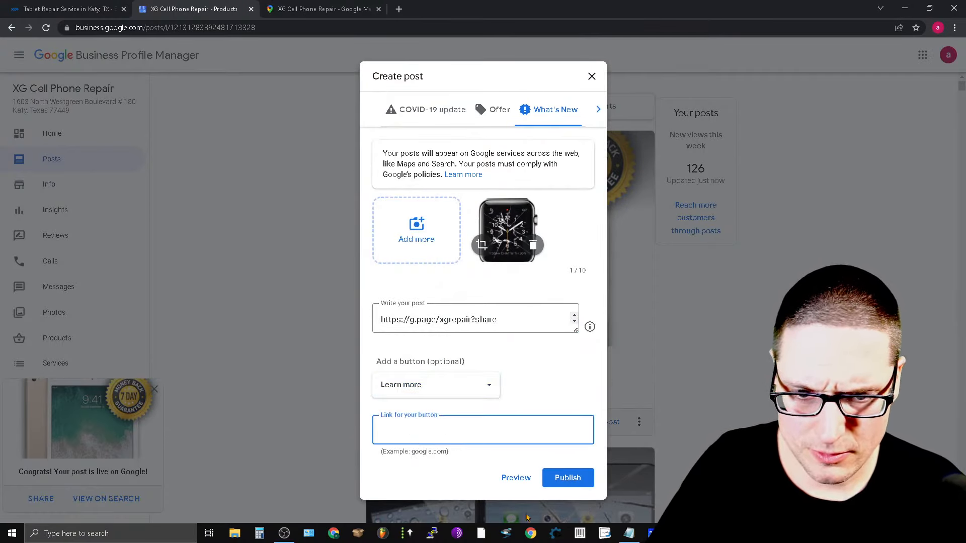
- Open the Smartwatch Repair page on the XGR website and copy its address
click(81, 9)
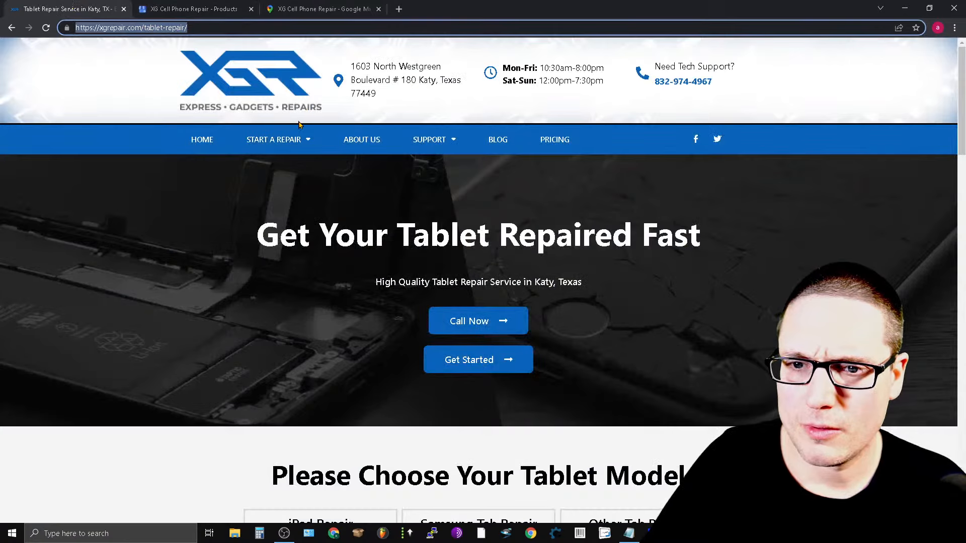
mouse_move(275, 140)
mouse_move(282, 216)
click(377, 214)
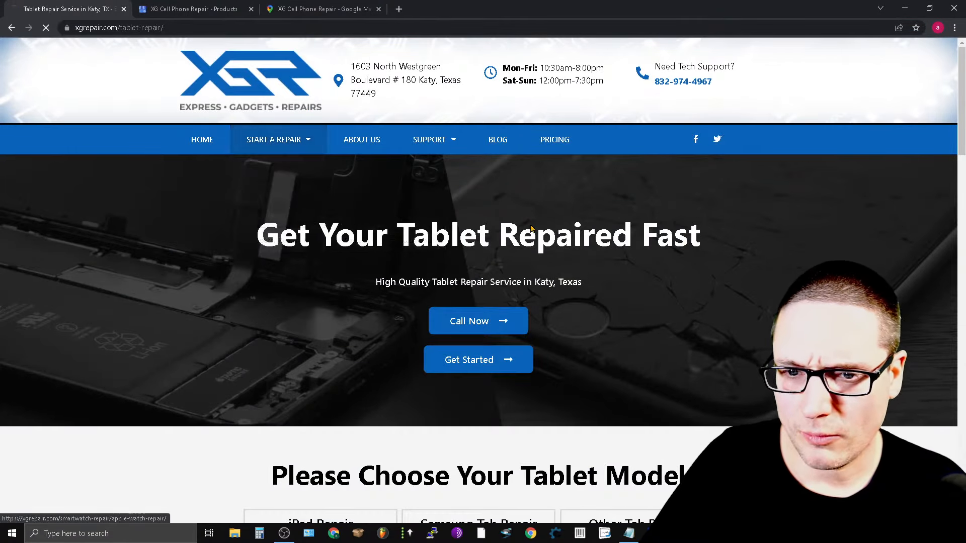
click(205, 28)
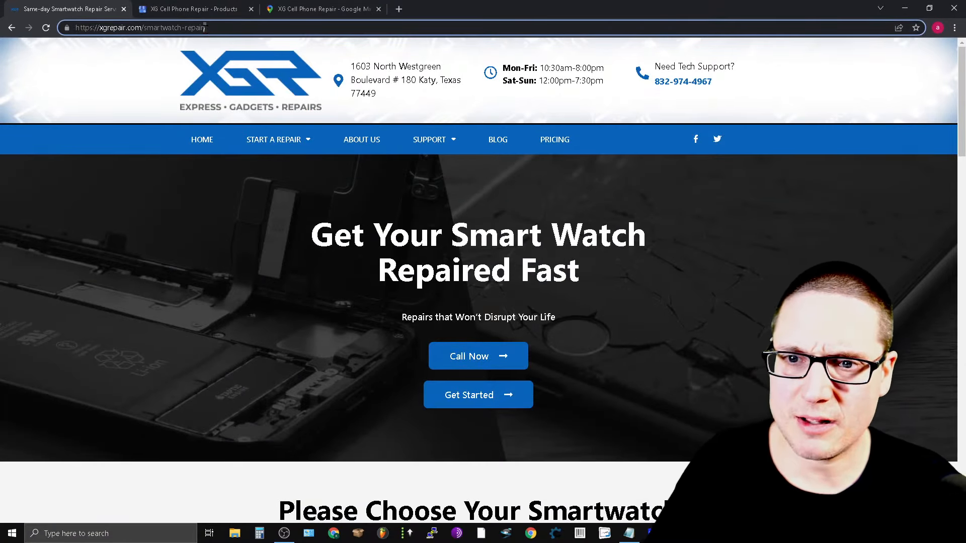
drag(203, 28, 206, 30)
right_click(206, 30)
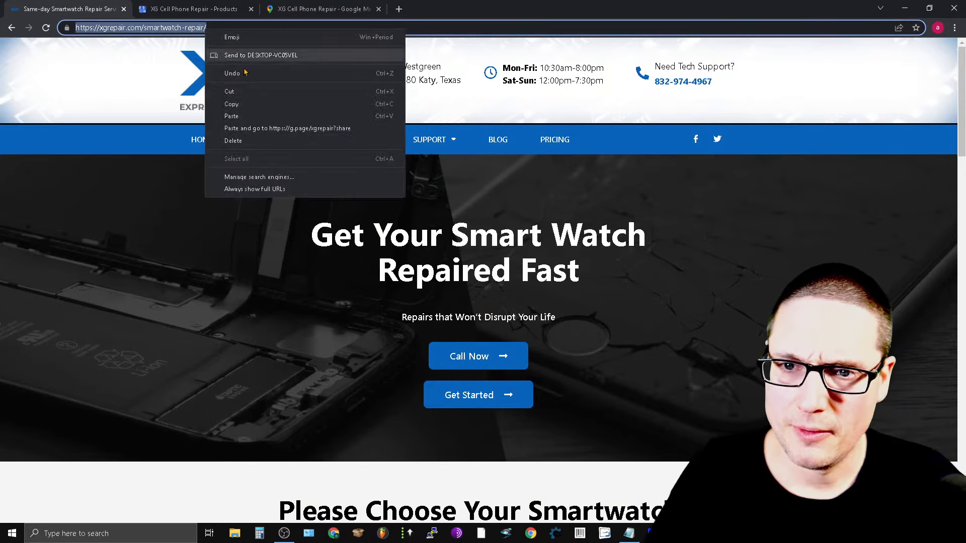
click(251, 157)
mouse_move(275, 146)
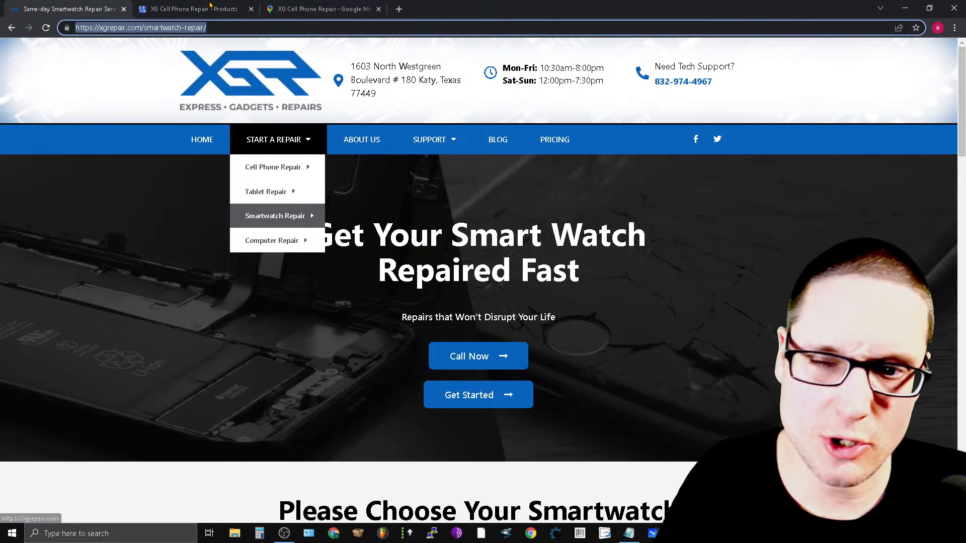
key(ctrl+Tab)
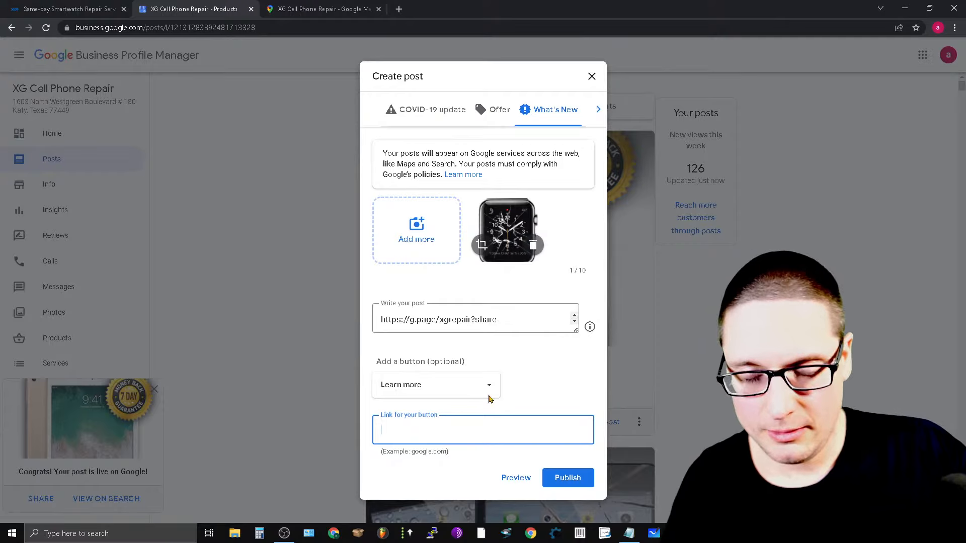
key(ctrl+v)
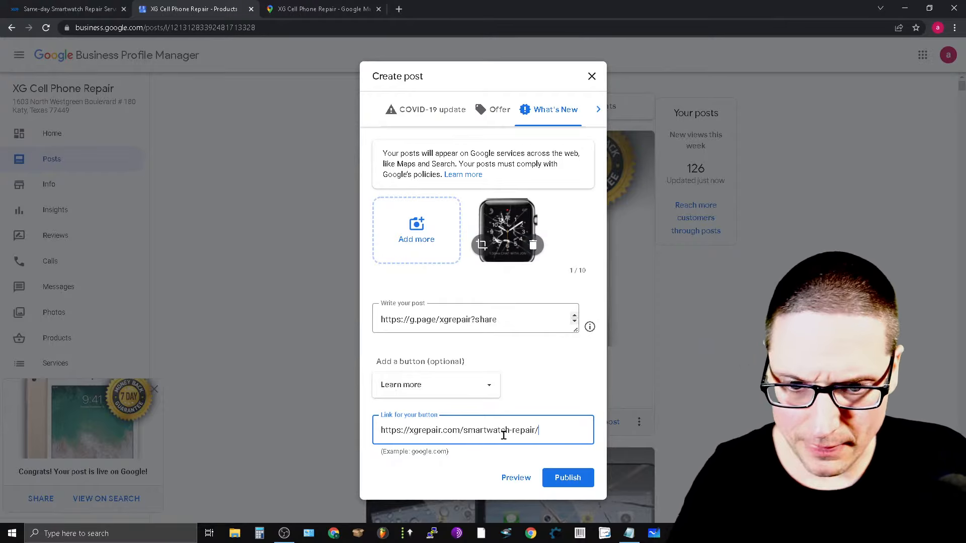
drag(550, 431, 367, 452)
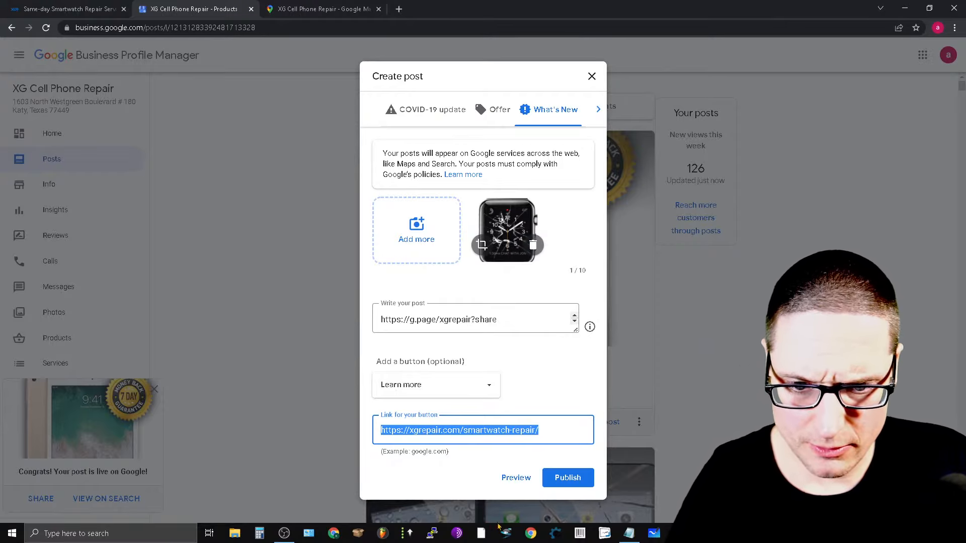
- Publish the smartwatch repair post with its Learn more link and dismiss the live-post notification
key(Right)
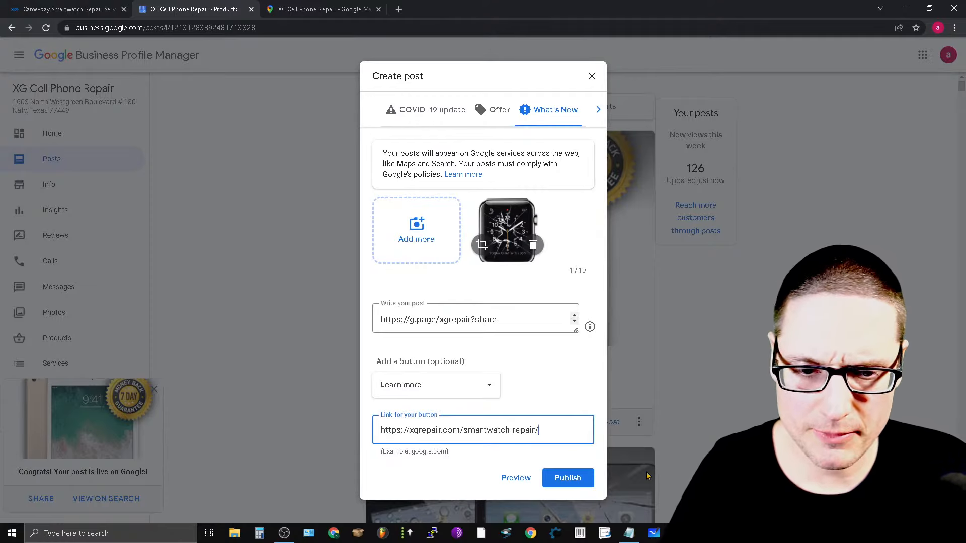
click(564, 482)
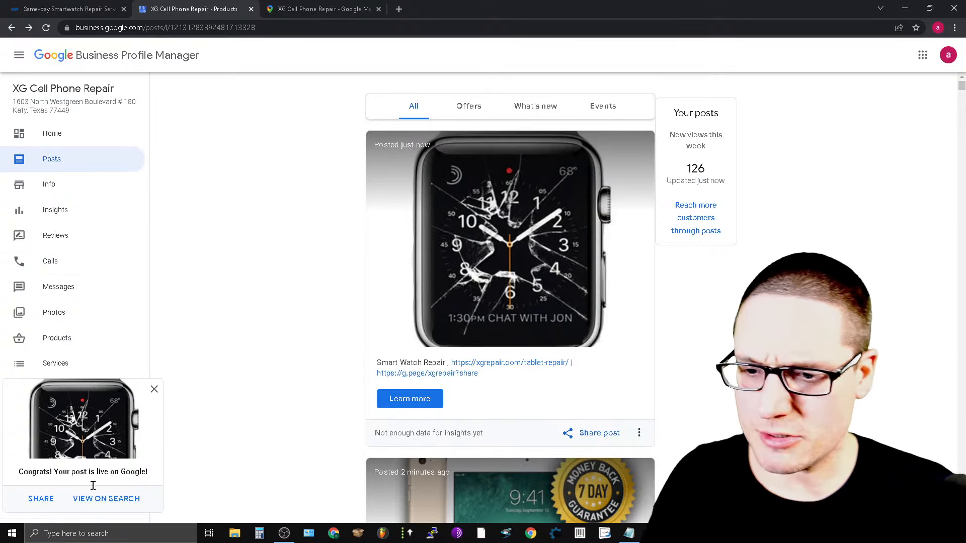
click(154, 390)
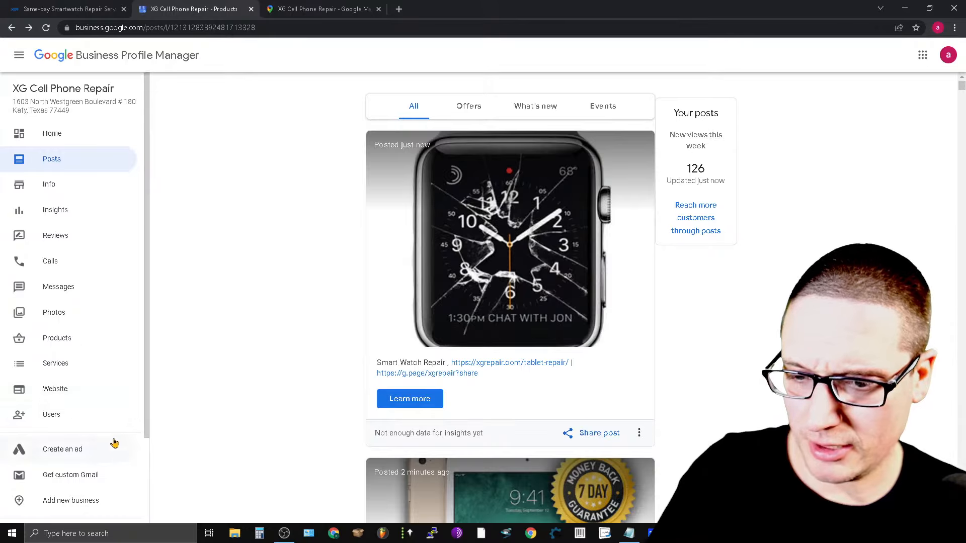
- Open the profile's website editor and check how the smartwatch and tablet repair posts and their links appear under Updates
click(69, 395)
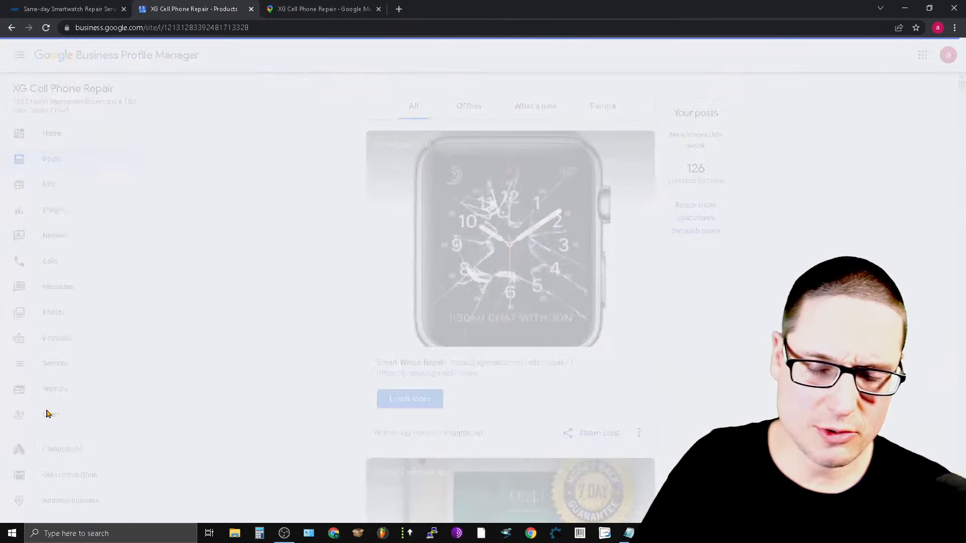
scroll(624, 259, down, 20)
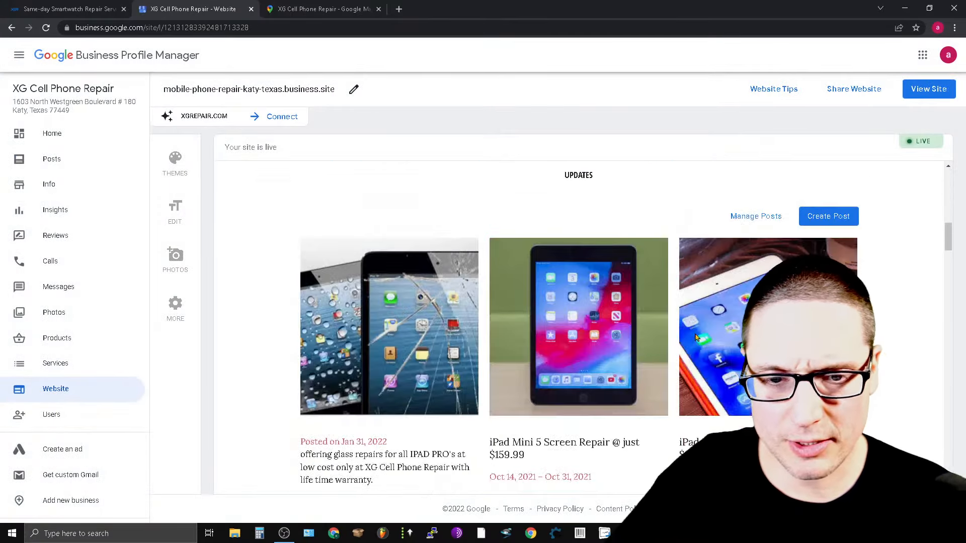
scroll(706, 317, up, 3)
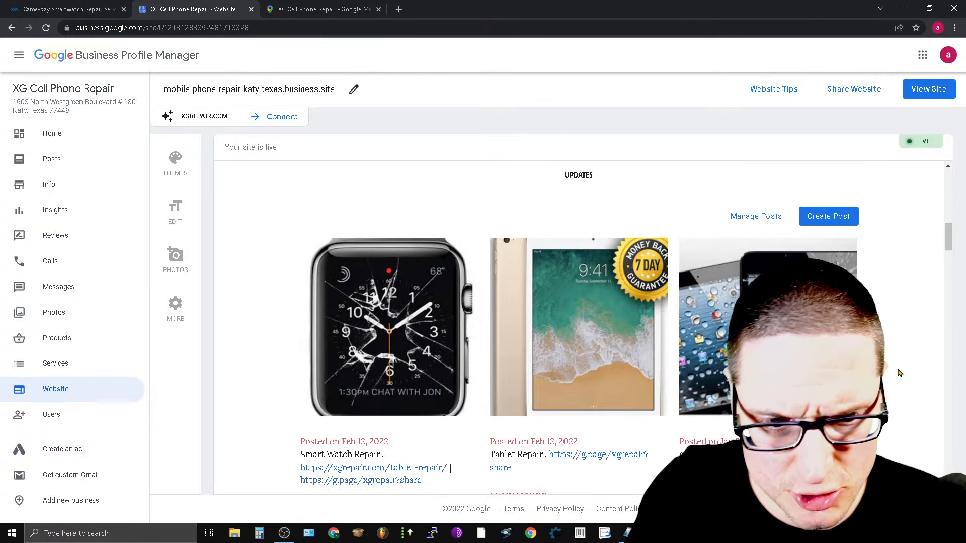
scroll(591, 447, down, 3)
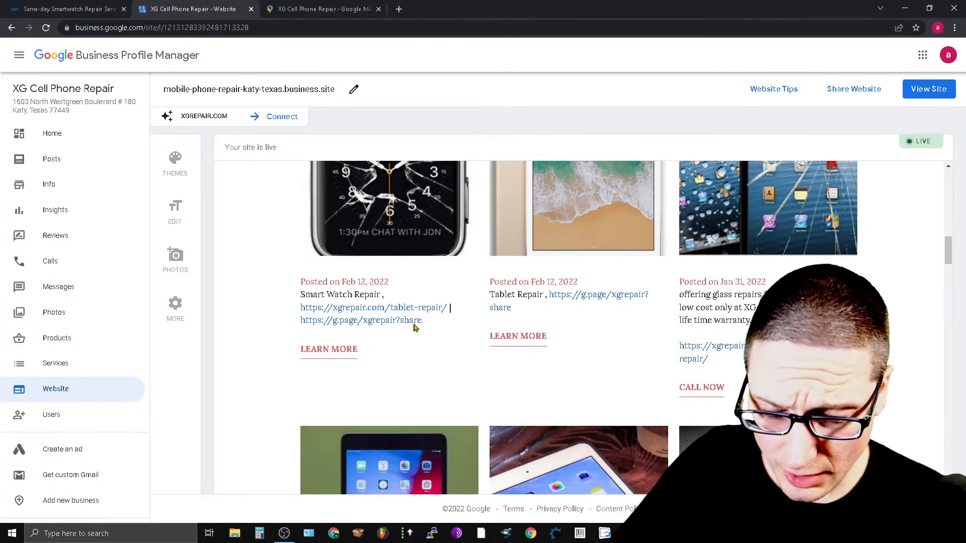
double_click(334, 320)
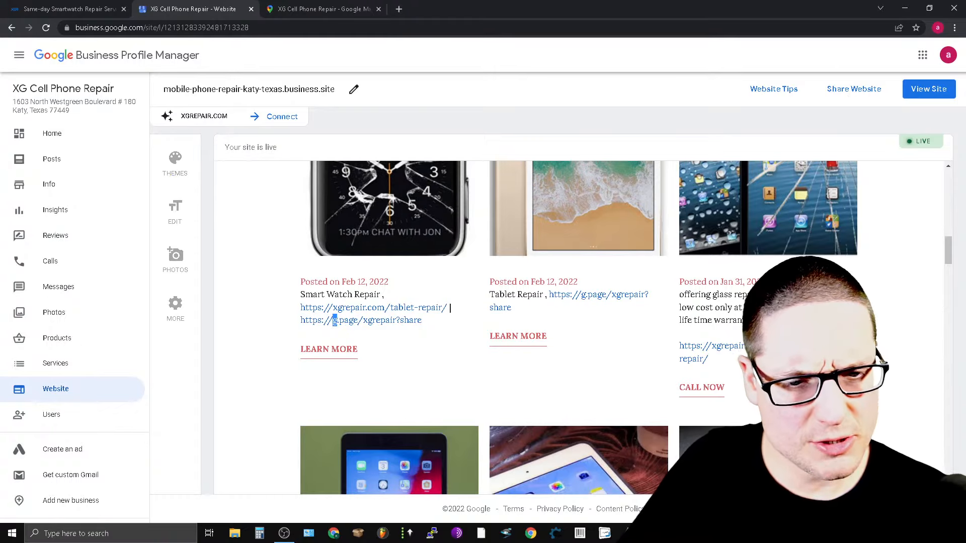
scroll(528, 410, up, 15)
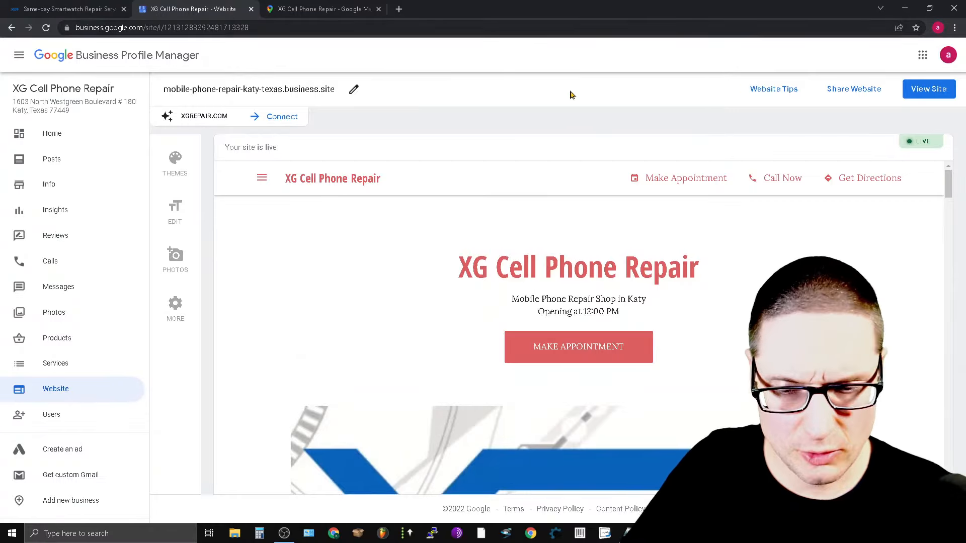
- Edit the business.site address settings, turn off using it as the website address on Google Search & Maps, and apply the change
click(353, 89)
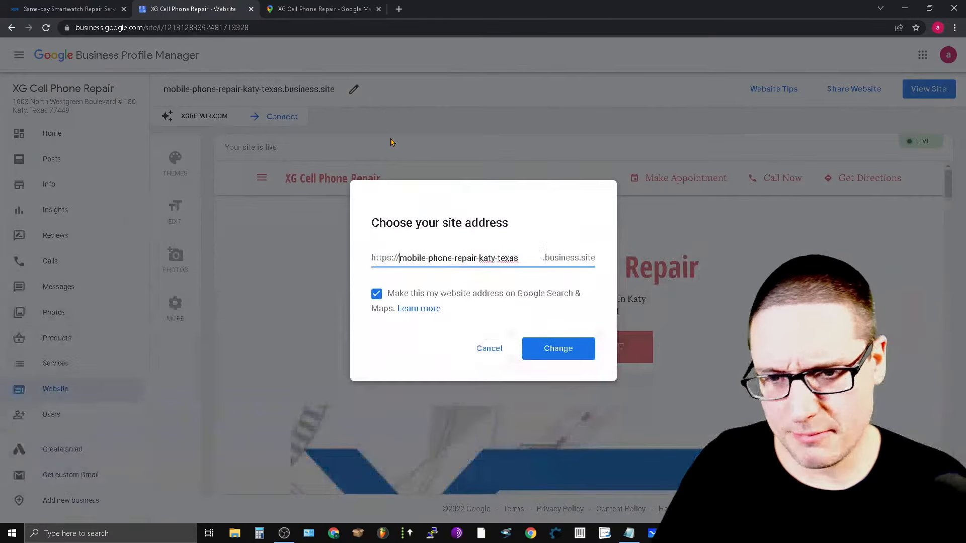
click(373, 298)
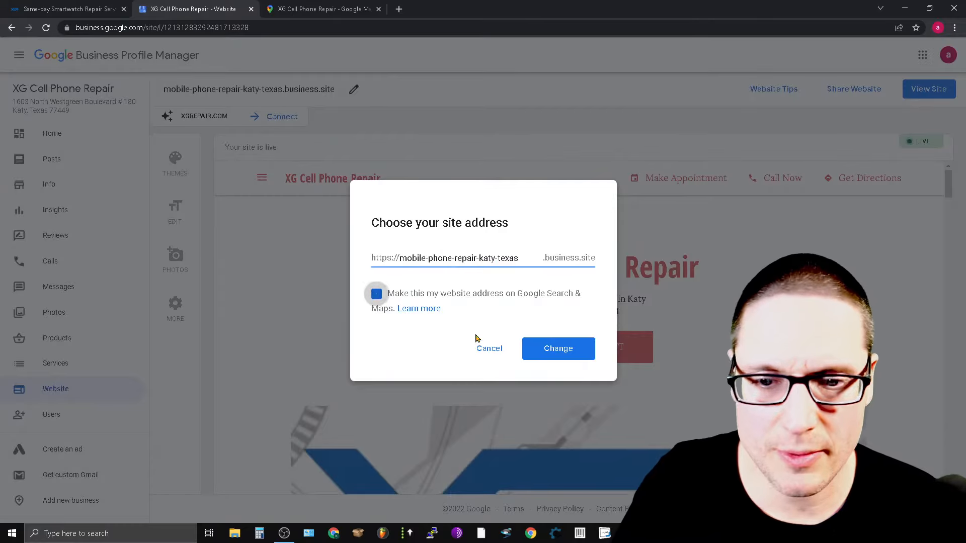
click(543, 358)
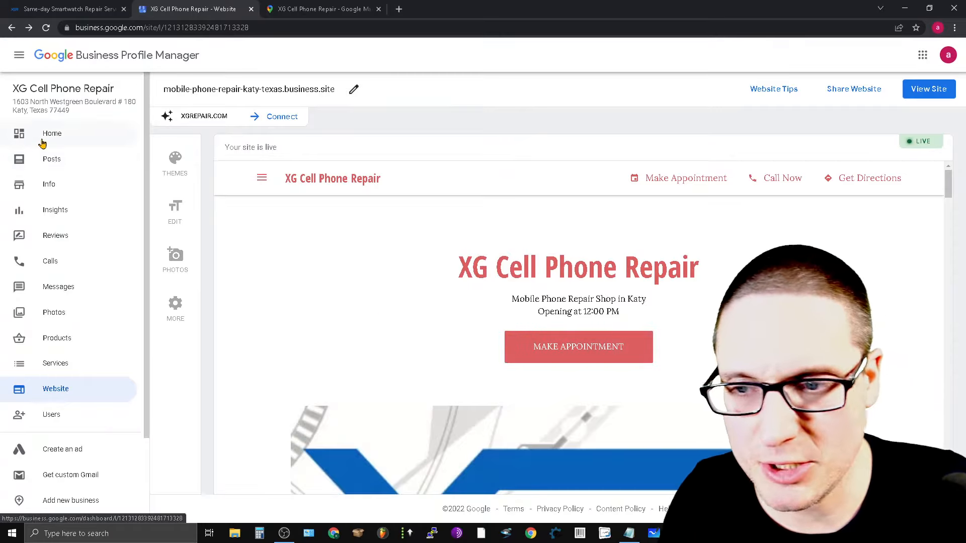
- Return to the profile's Home dashboard and highlight the business name XG Cell Phone Repair
click(41, 134)
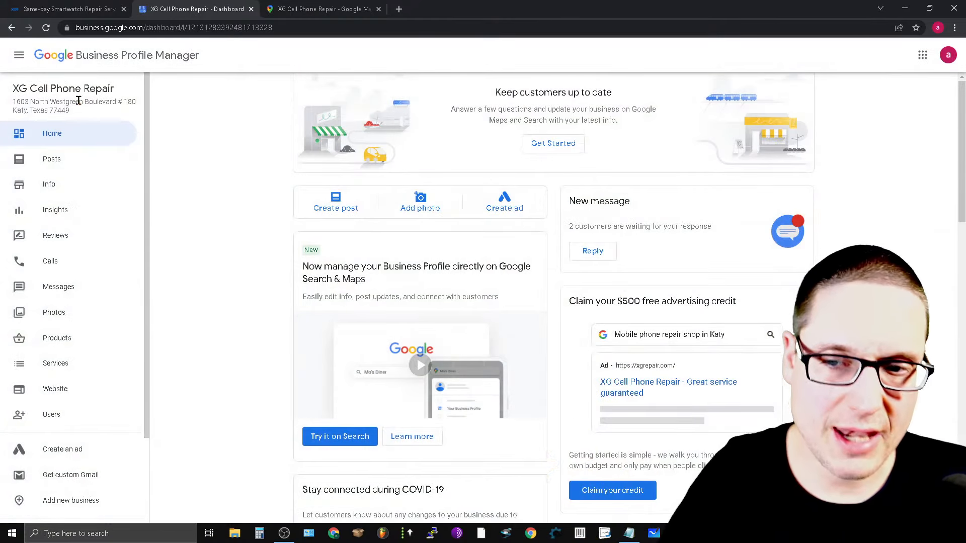
drag(119, 89, 6, 97)
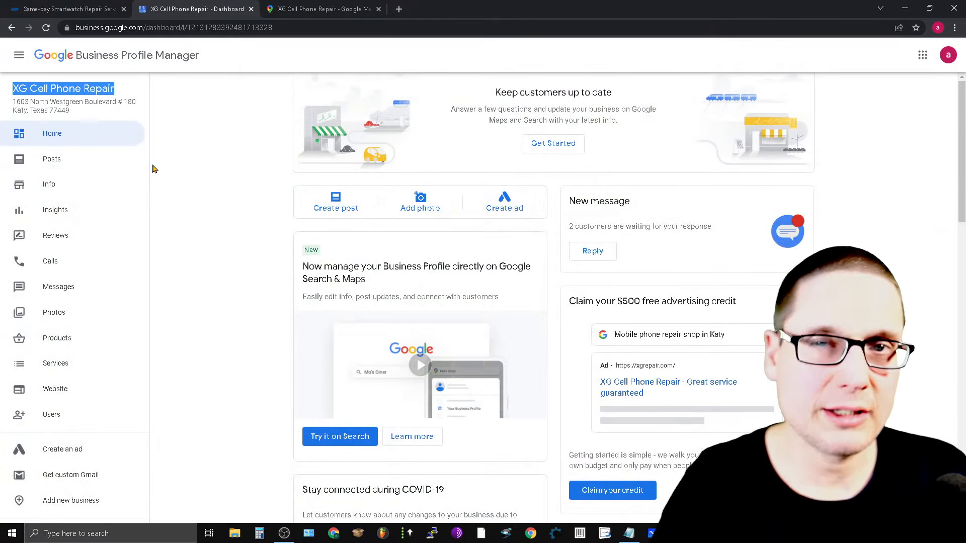